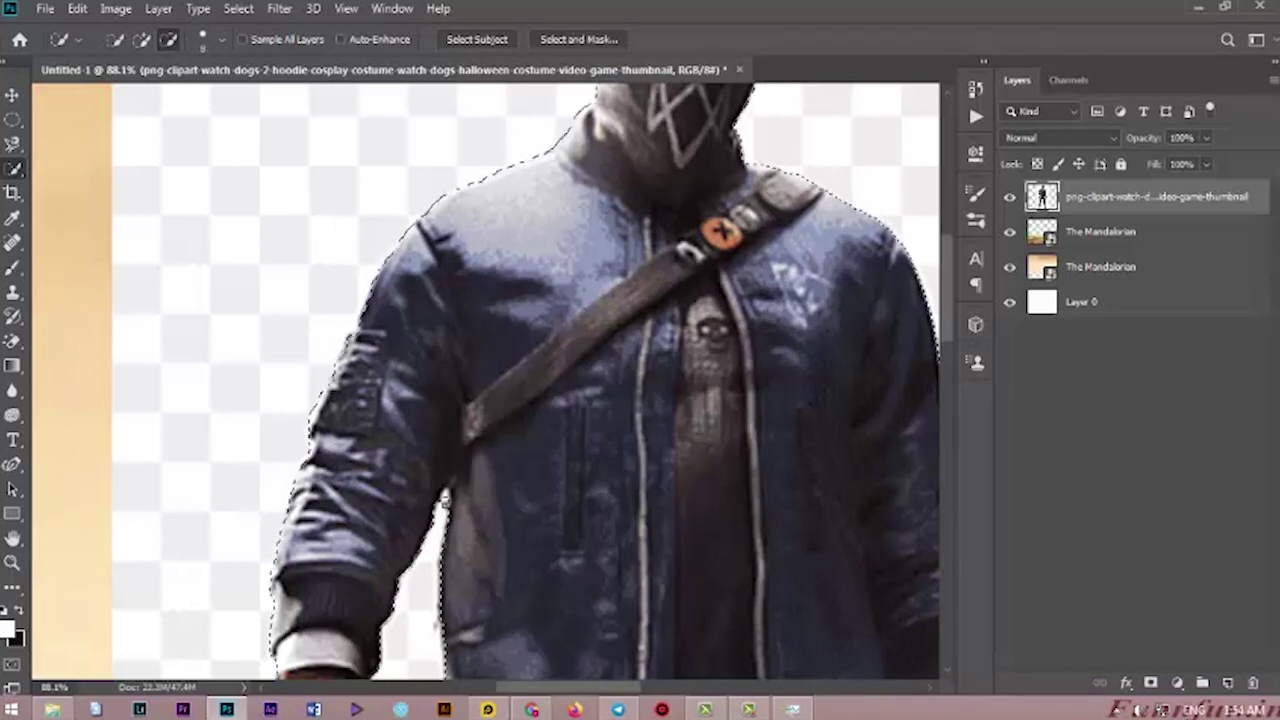
Mask the man cutout layer with the active selection and open its mask in Select and Mask.
left_click(1150, 682)
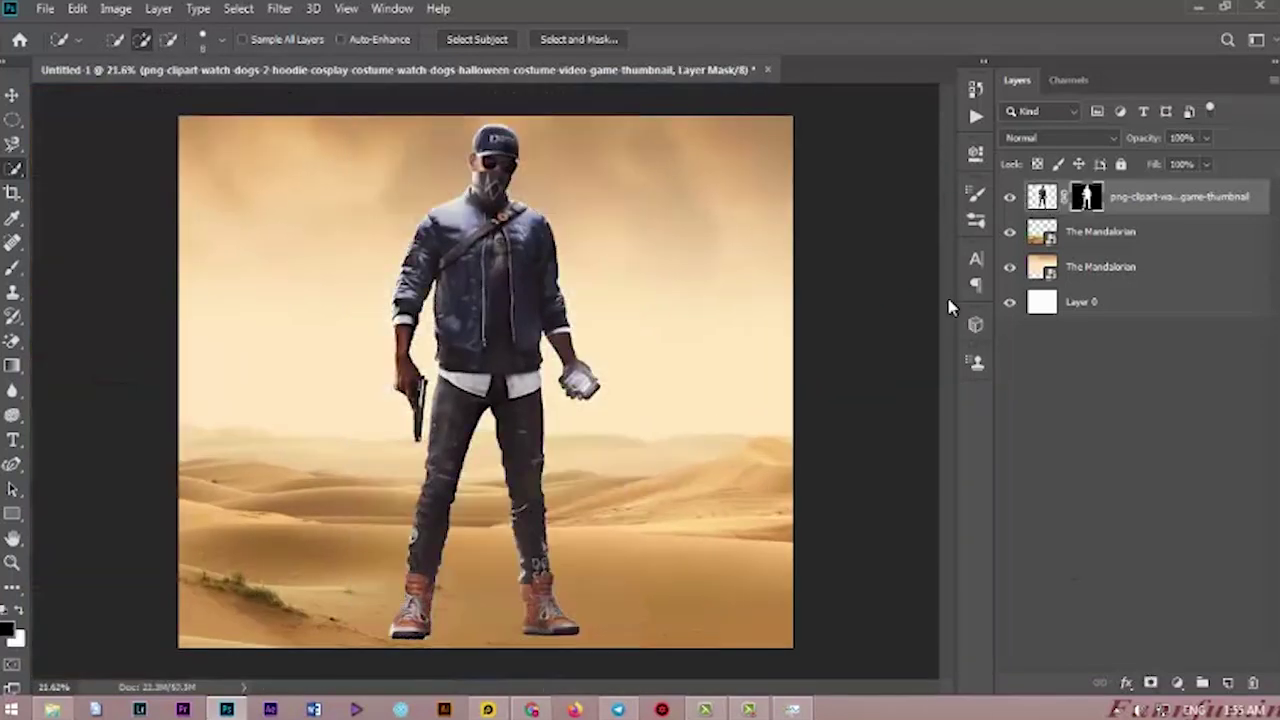
right_click(1086, 198)
left_click(1130, 338)
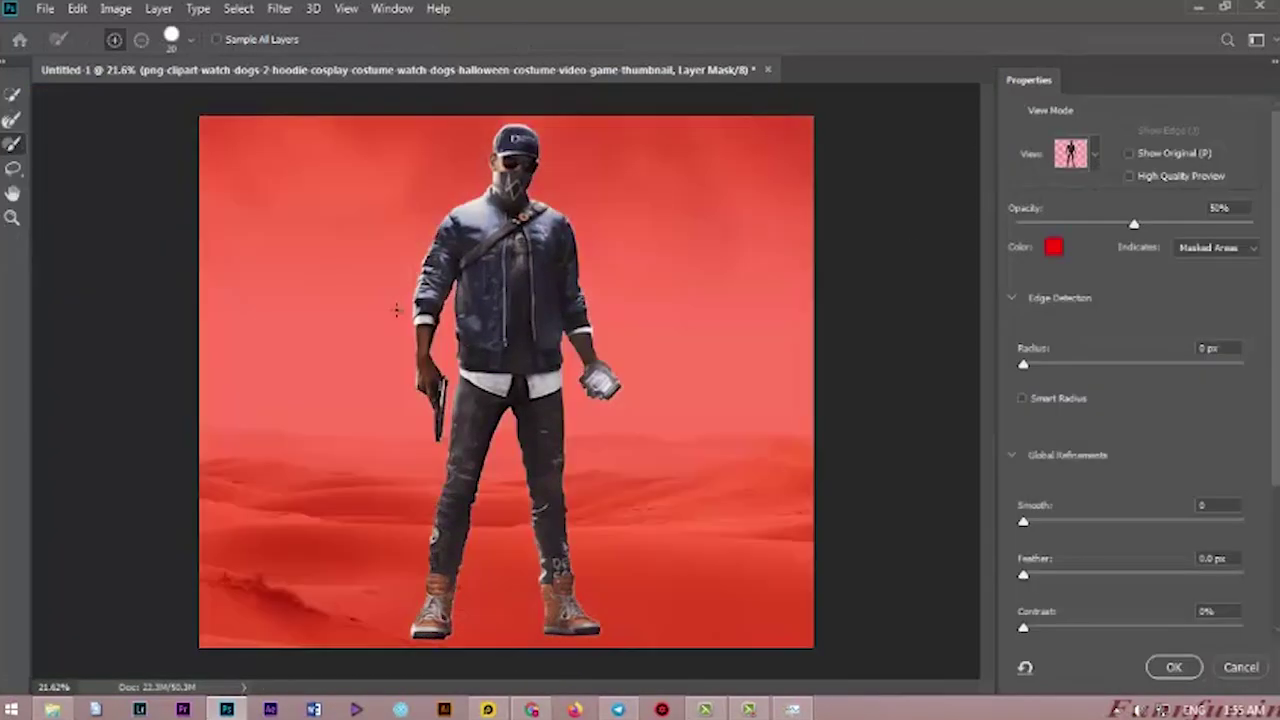
Set the mask overlay opacity to 66%, refine the man's mask edge with feather, contrast and shift edge, and apply it.
left_click_drag(1134, 225, 1171, 225)
left_click_drag(1023, 575, 1069, 576)
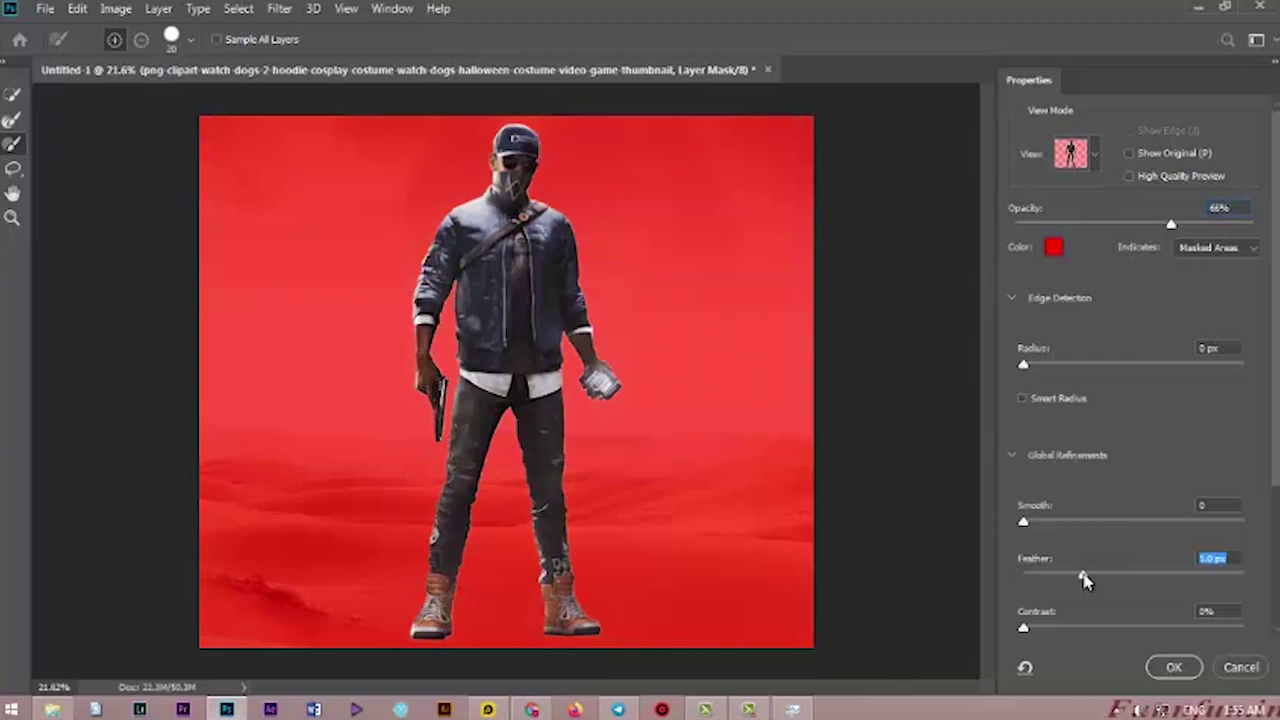
scroll(1132, 554, "down", 5)
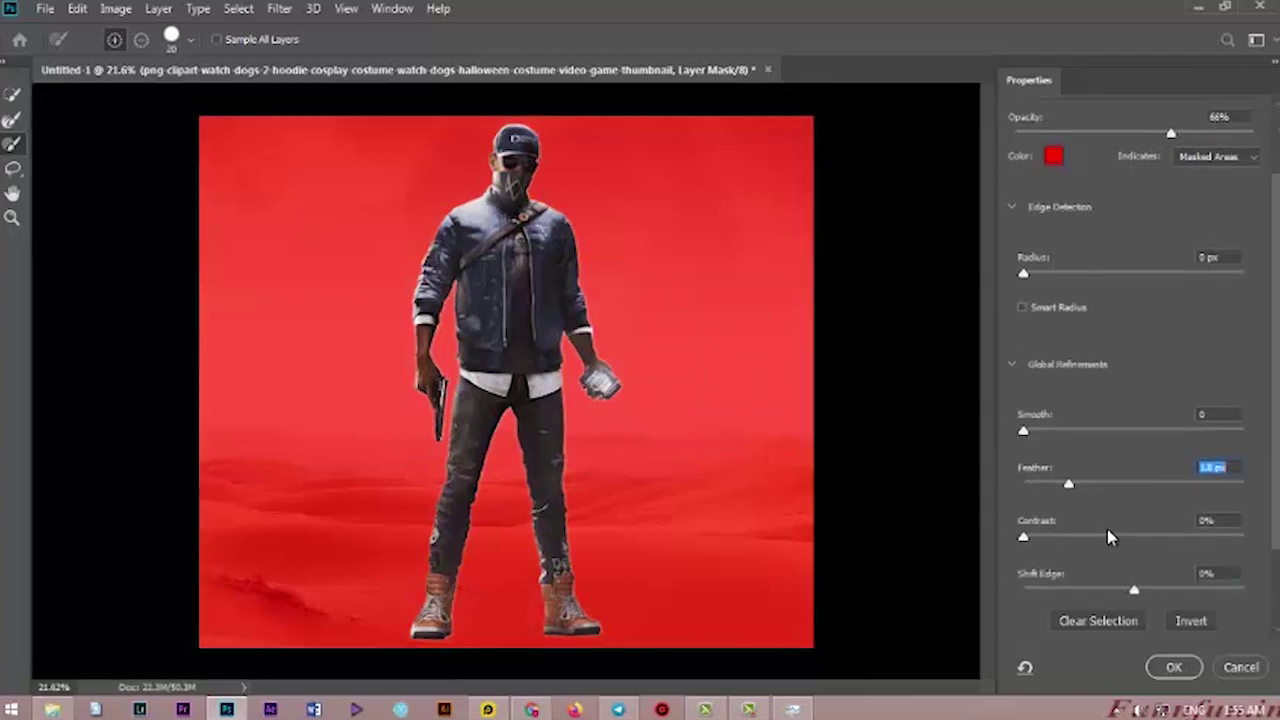
left_click_drag(1114, 537, 1160, 540)
mouse_move(1099, 596)
left_mouse_down()
mouse_move(1086, 588)
mouse_move(1131, 585)
mouse_move(1108, 591)
left_mouse_up()
left_click(1180, 667)
Scale the man down to about 64% and place him near the horizontal centre, standing on the dunes.
key("v")
key("ctrl+t")
left_click_drag(629, 114, 534, 337)
left_click_drag(494, 392, 542, 338)
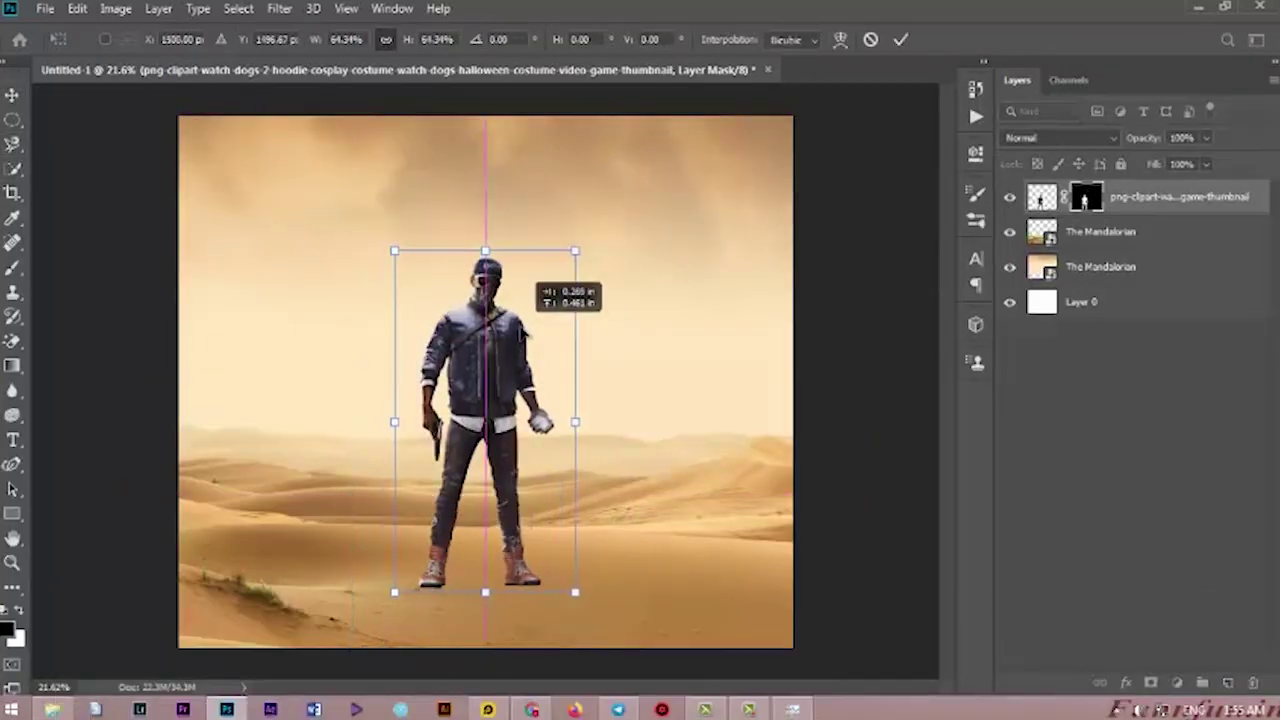
key("Return")
scroll(506, 370, "down", 5)
scroll(492, 380, "up", 3)
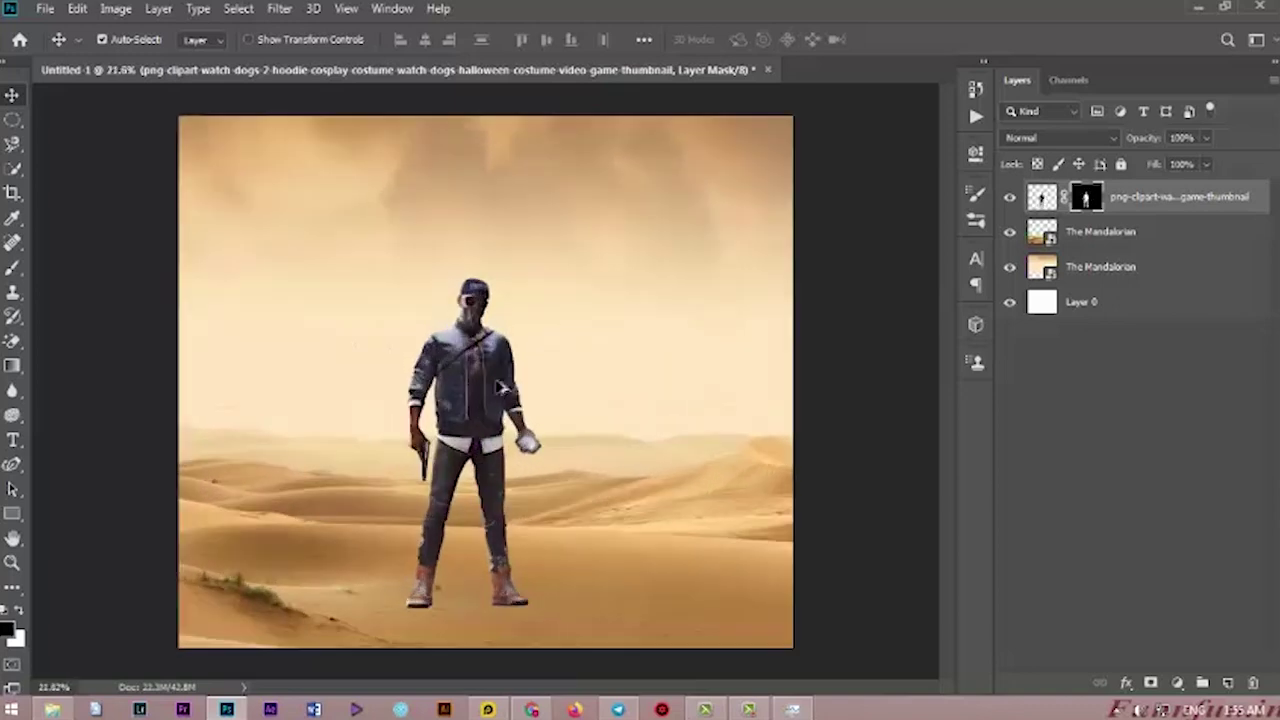
Enlarge the upper The Mandalorian layer with the dunes and shift it down under the man's feet.
left_click(1117, 231)
key("ctrl+t")
scroll(662, 450, "down", 5)
left_click_drag(640, 394, 677, 378)
left_click_drag(568, 454, 562, 489)
key("Return")
Reposition the man slightly on the dunes and check how he blends with the background.
scroll(541, 434, "up", 6)
left_click_drag(474, 405, 478, 376)
scroll(543, 380, "down", 3)
scroll(535, 345, "up", 8)
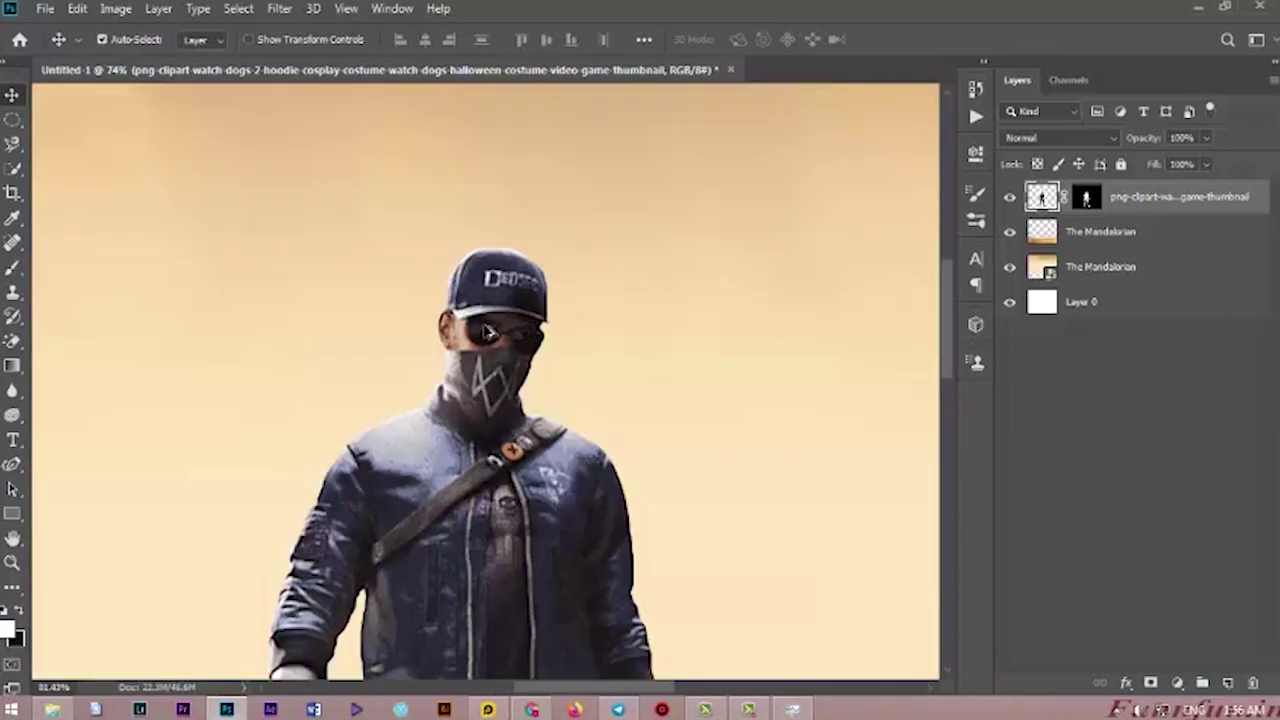
scroll(485, 330, "down", 5)
scroll(470, 290, "up", 2)
scroll(462, 272, "down", 2)
scroll(462, 272, "up", 2)
scroll(462, 272, "down", 2)
Convert the masked man layer to a smart object and rasterize it into a plain pixel layer.
right_click(1177, 200)
left_click(1015, 259)
right_click(1177, 200)
left_click(994, 335)
Rename the cutout layer as man.
right_click(1159, 200)
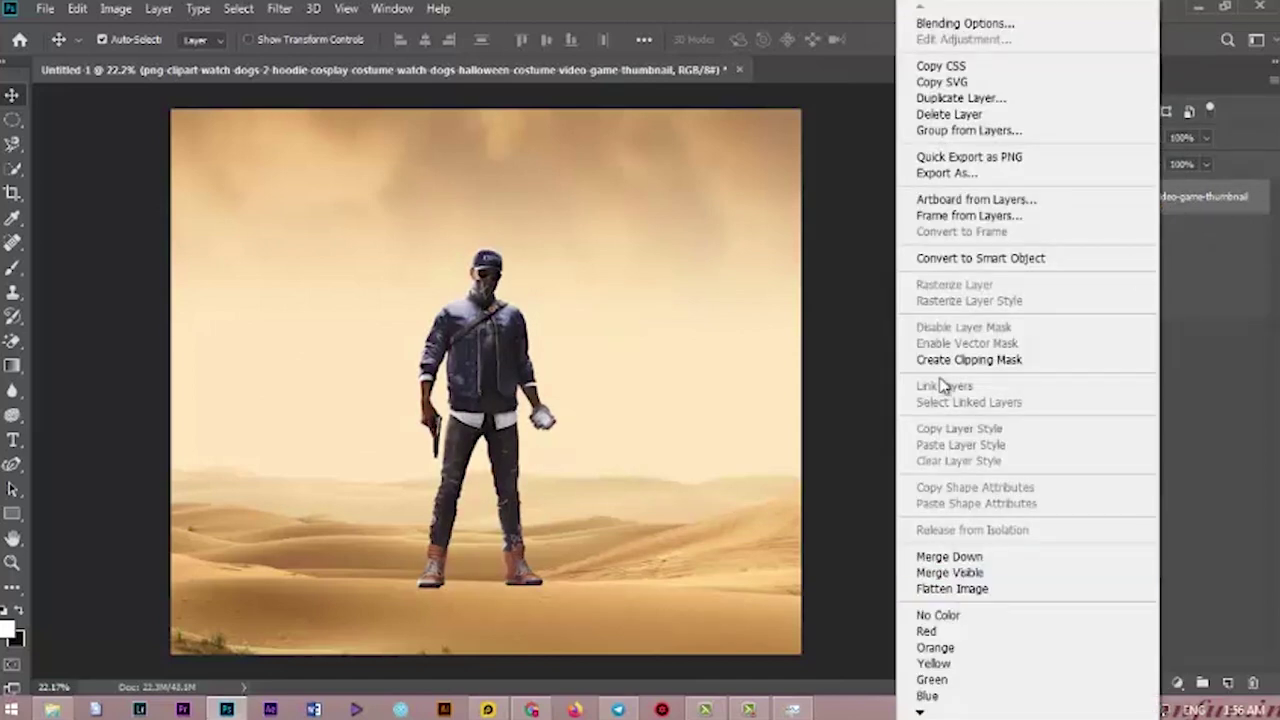
left_click(1258, 378)
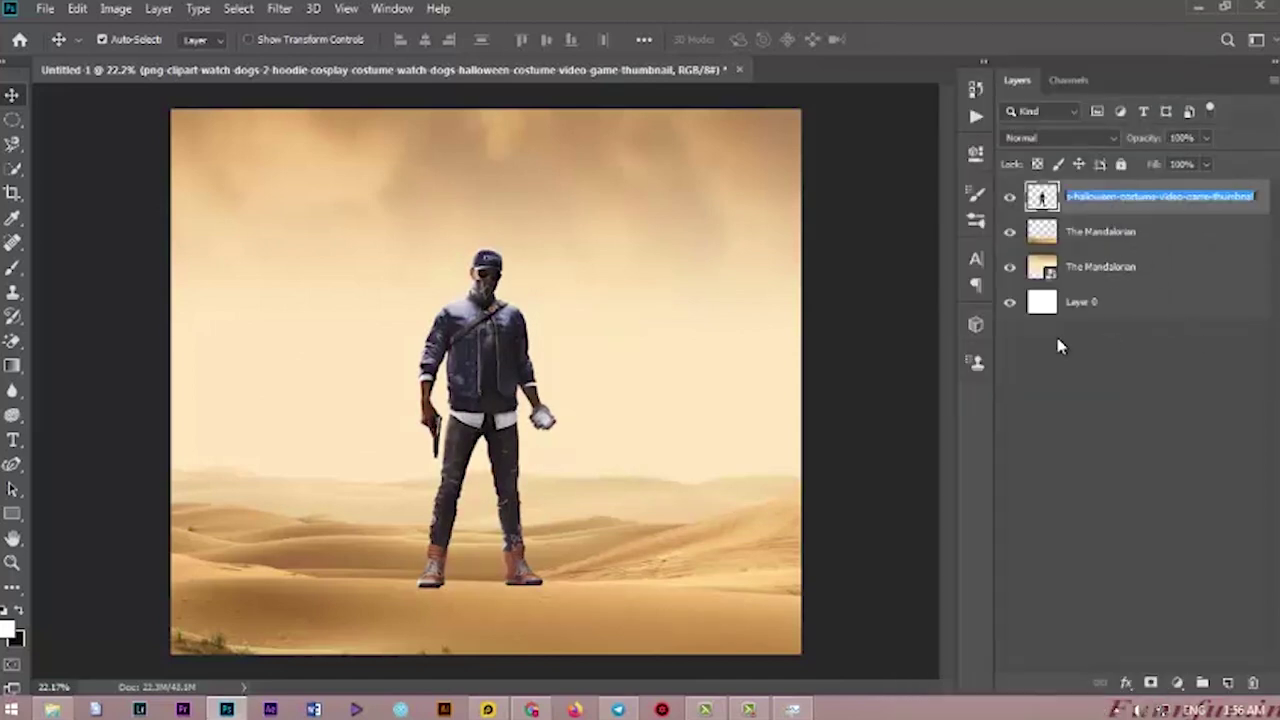
left_click(1106, 354)
Rasterize the lower The Mandalorian layer and rename it as sky.
left_click(1088, 236)
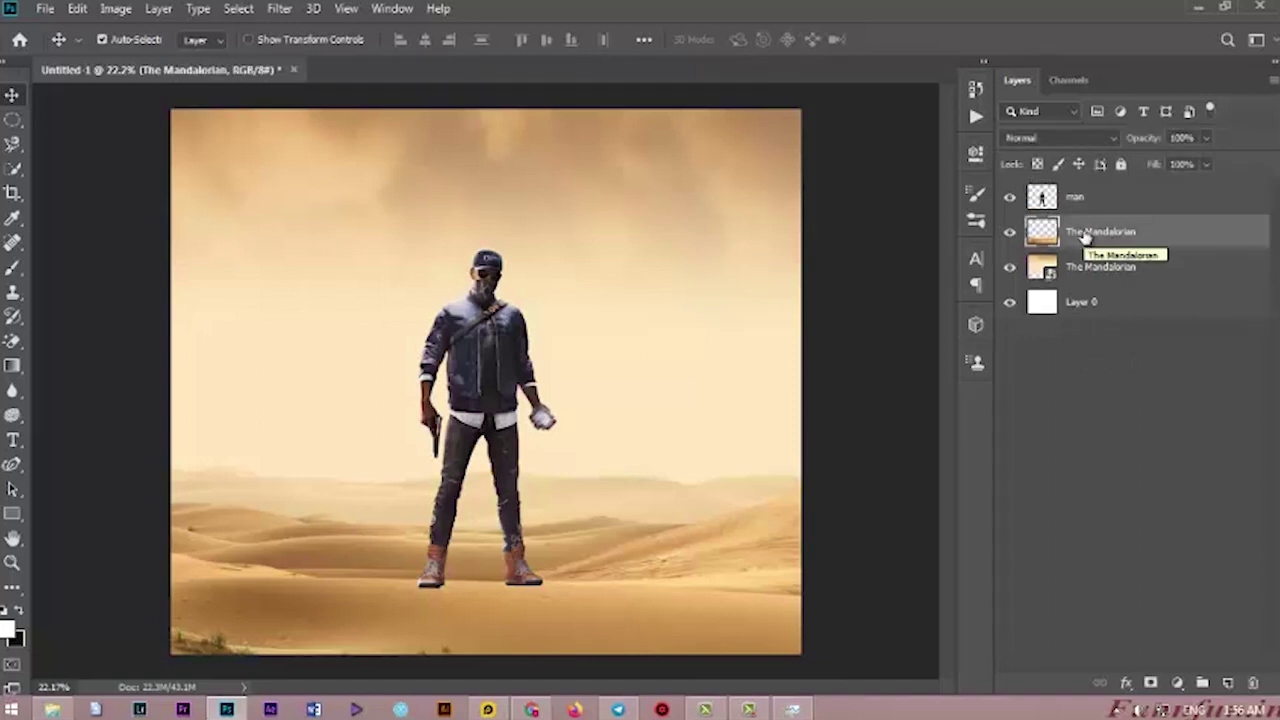
left_click_drag(1087, 268, 1084, 296)
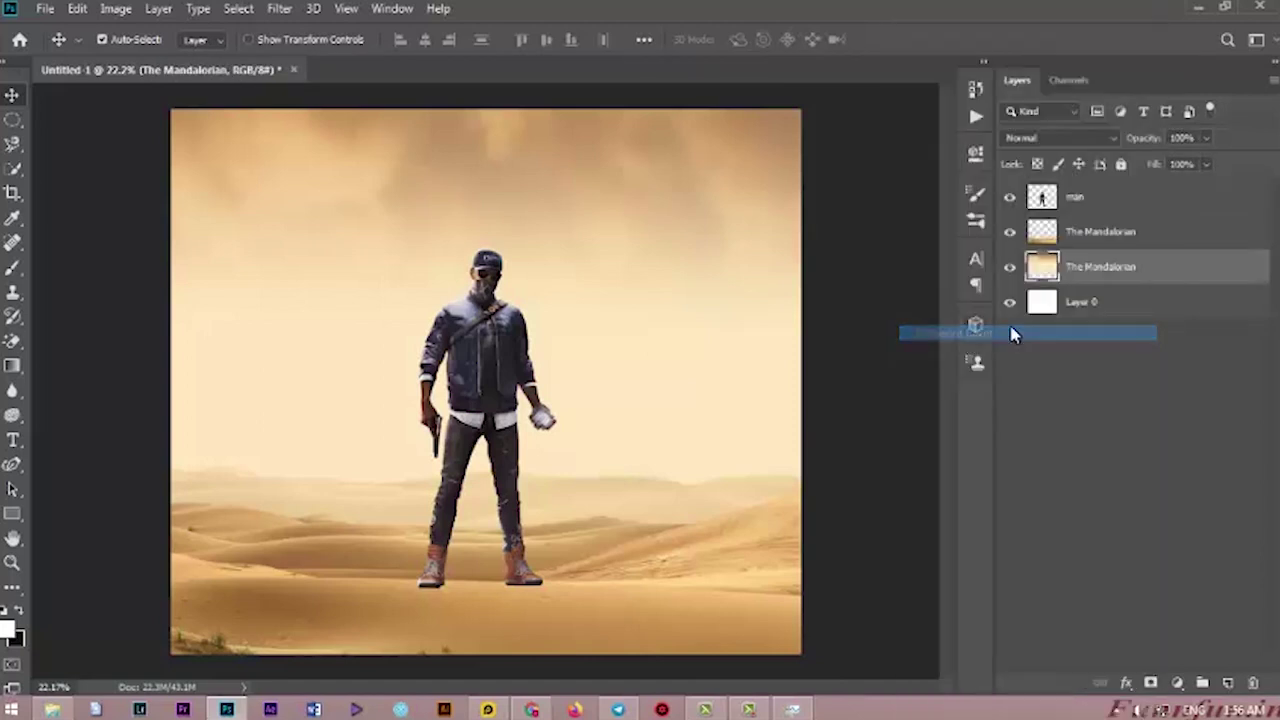
double_click(1095, 267)
type("sky")
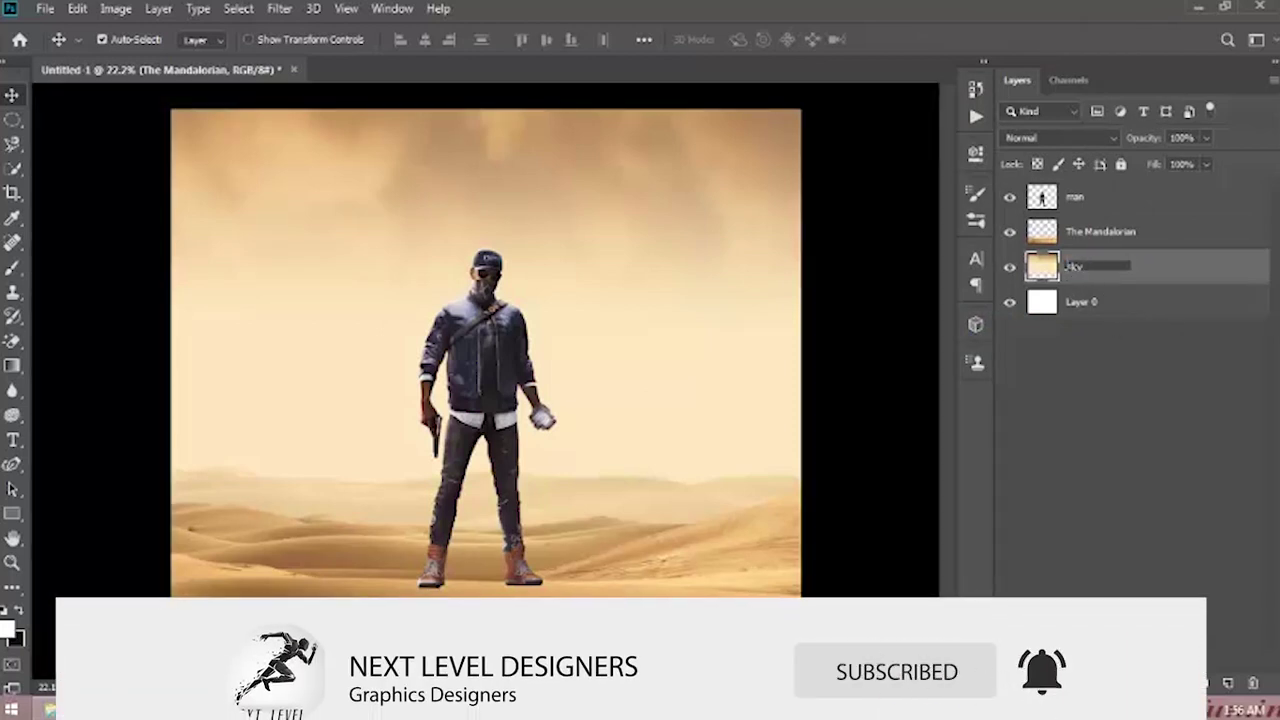
left_click(1124, 357)
Duplicate the man layer.
left_click(1126, 240)
left_click(1126, 206)
left_click(1124, 357)
scroll(397, 291, "down", 9)
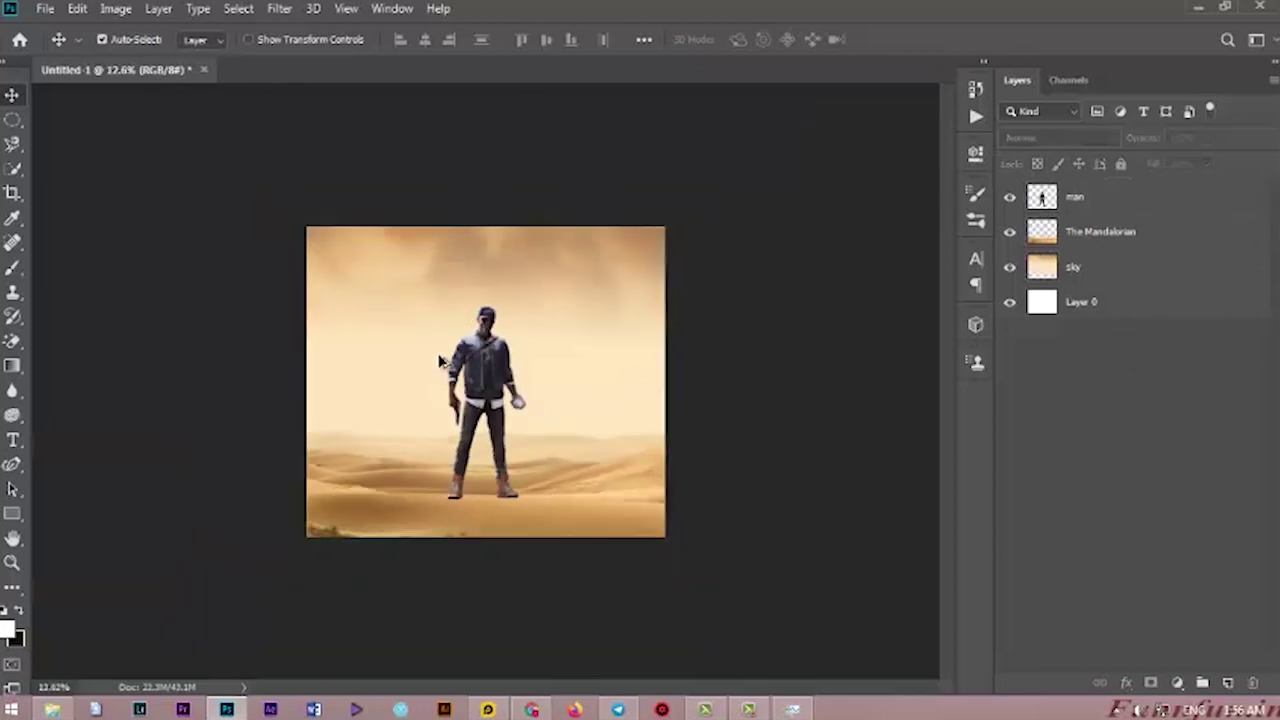
scroll(394, 288, "up", 10)
left_click(1146, 208)
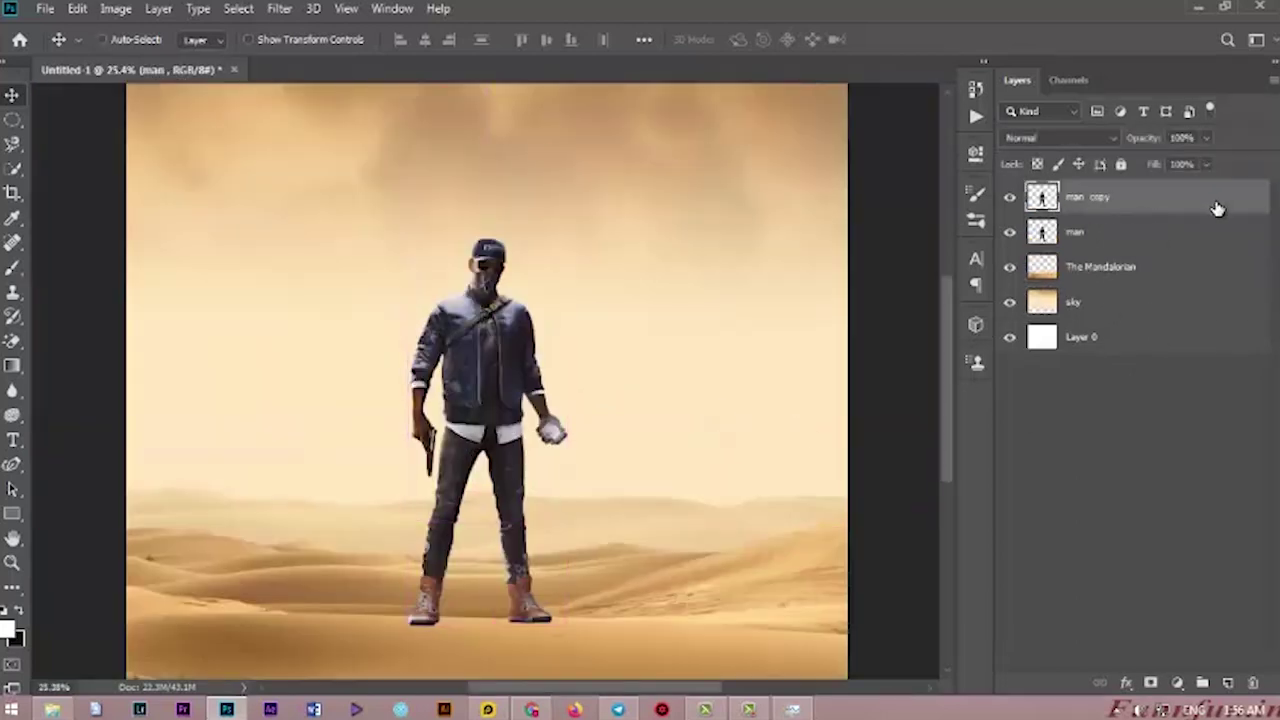
key("ctrl+j")
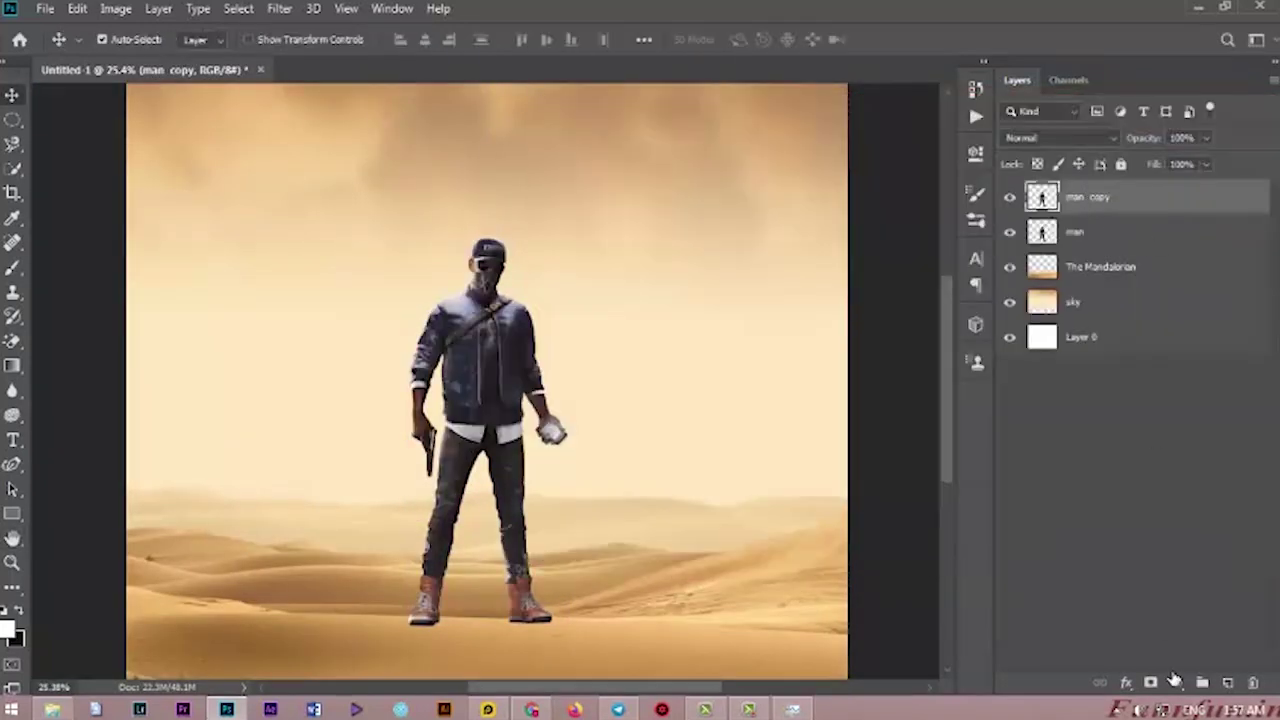
Clip a Brightness/Contrast adjustment to the man copy layer with brightness -97 and contrast -35.
left_click(1176, 681)
left_click(1170, 398)
right_click(1200, 197)
left_click(998, 361)
left_click_drag(843, 261, 790, 322)
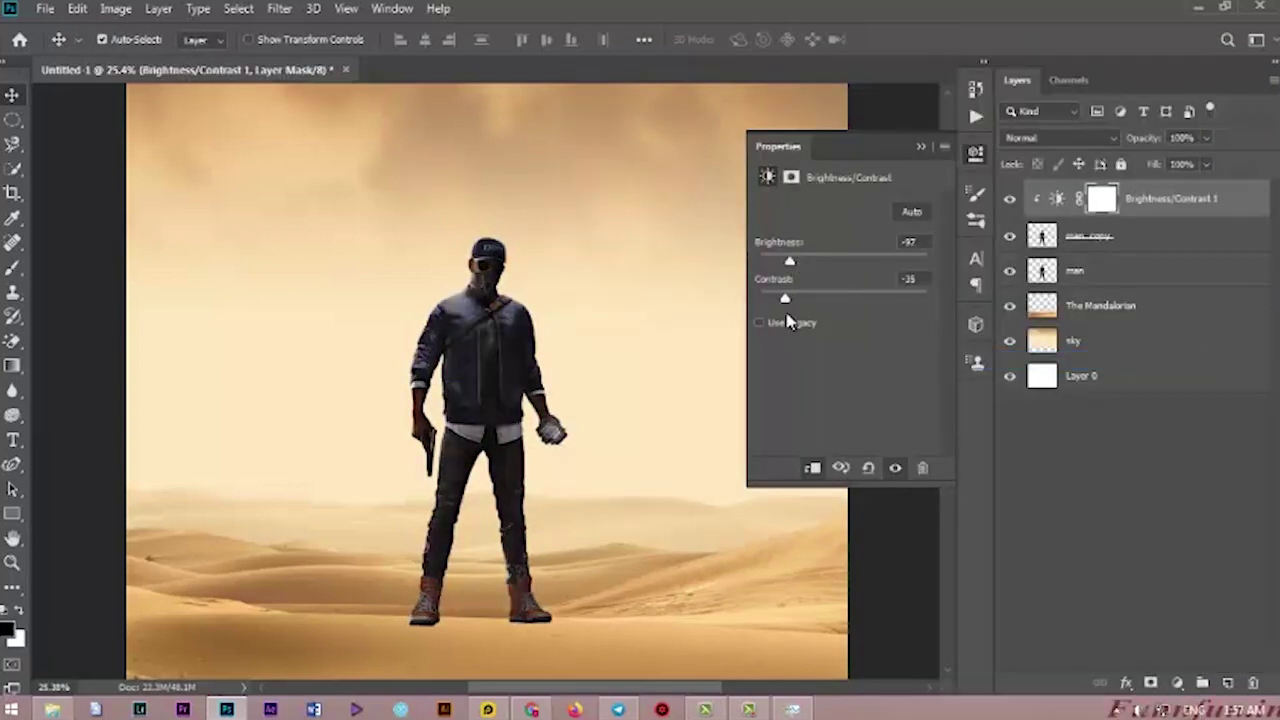
left_click(921, 149)
Lower the Brightness/Contrast adjustment layer's opacity to 88%.
scroll(460, 268, "down", 4)
scroll(465, 276, "up", 1)
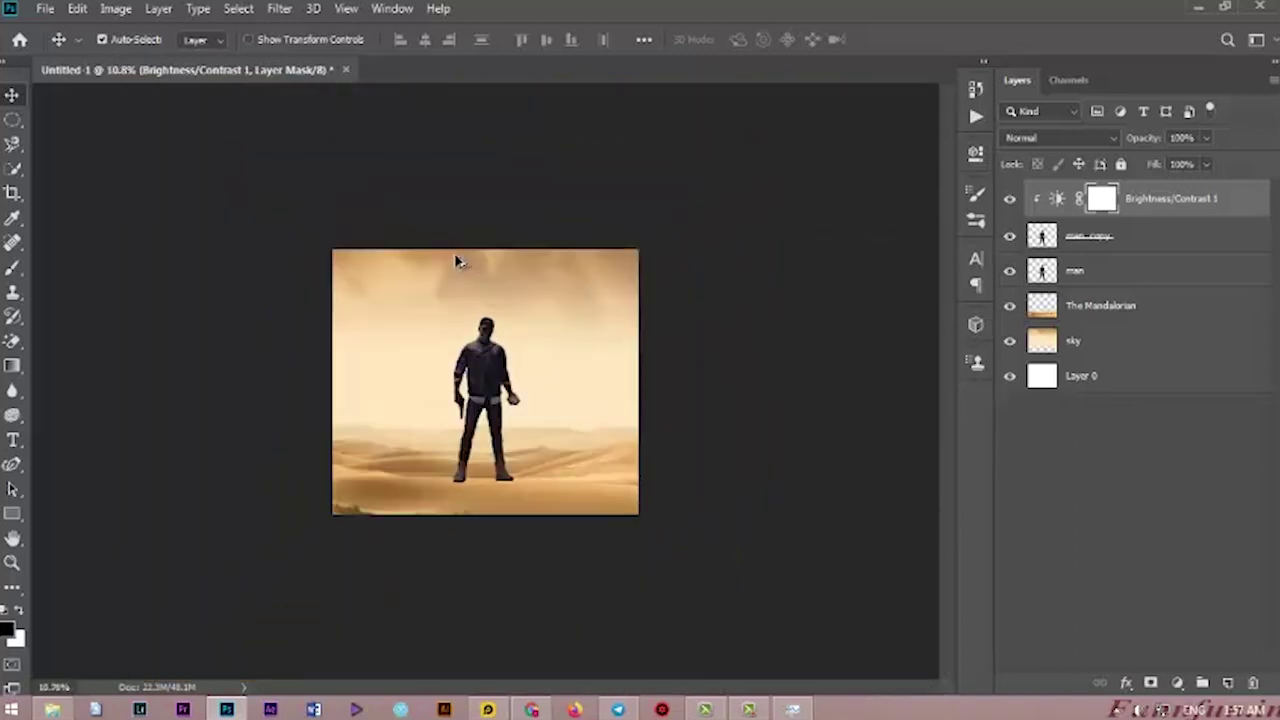
scroll(455, 263, "up", 8)
left_click_drag(1143, 147, 1127, 155)
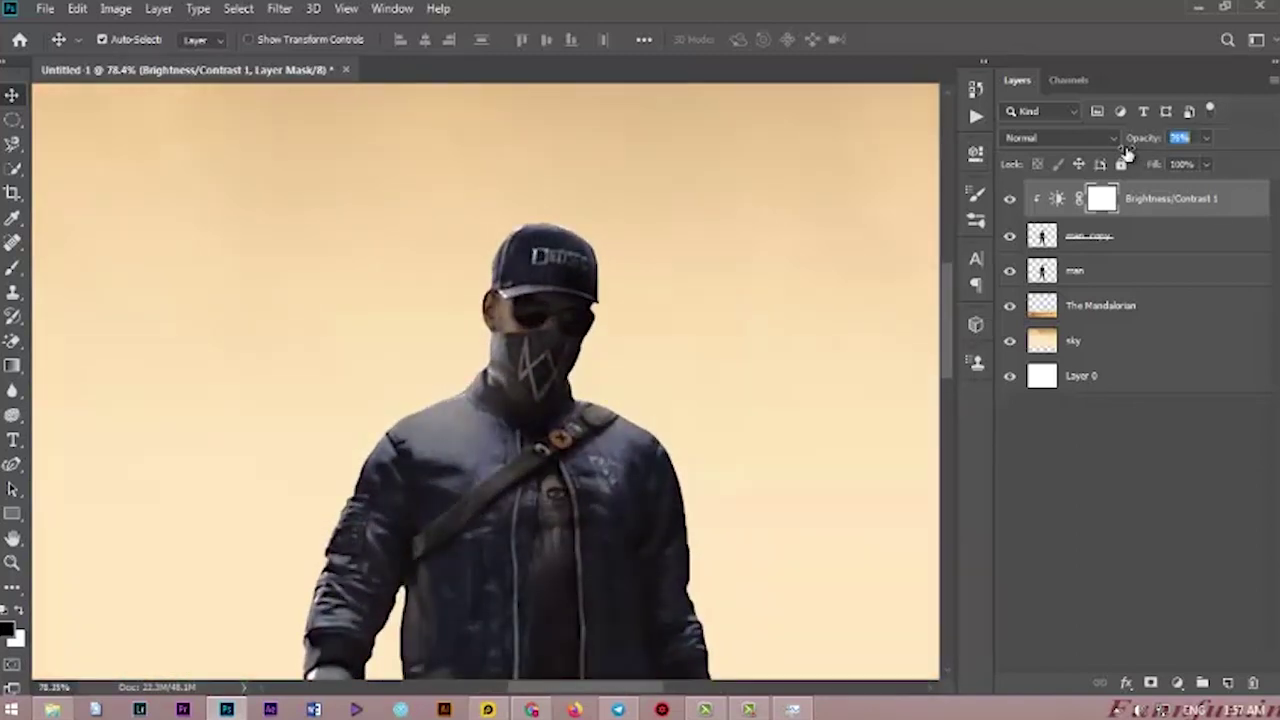
Paint black on the adjustment mask with a soft 35% opacity brush to bring light back to the man's face, sleeve, hand and legs.
left_click(13, 268)
scroll(510, 330, "down", 5)
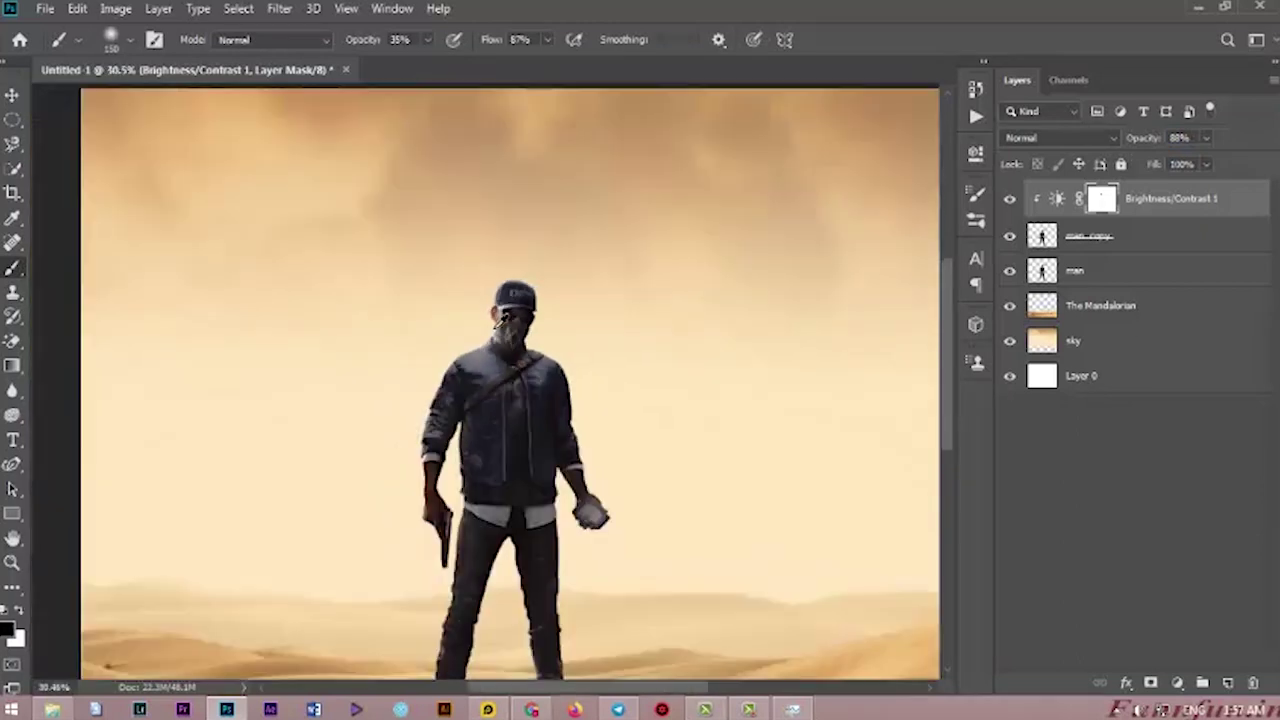
scroll(476, 256, "up", 5)
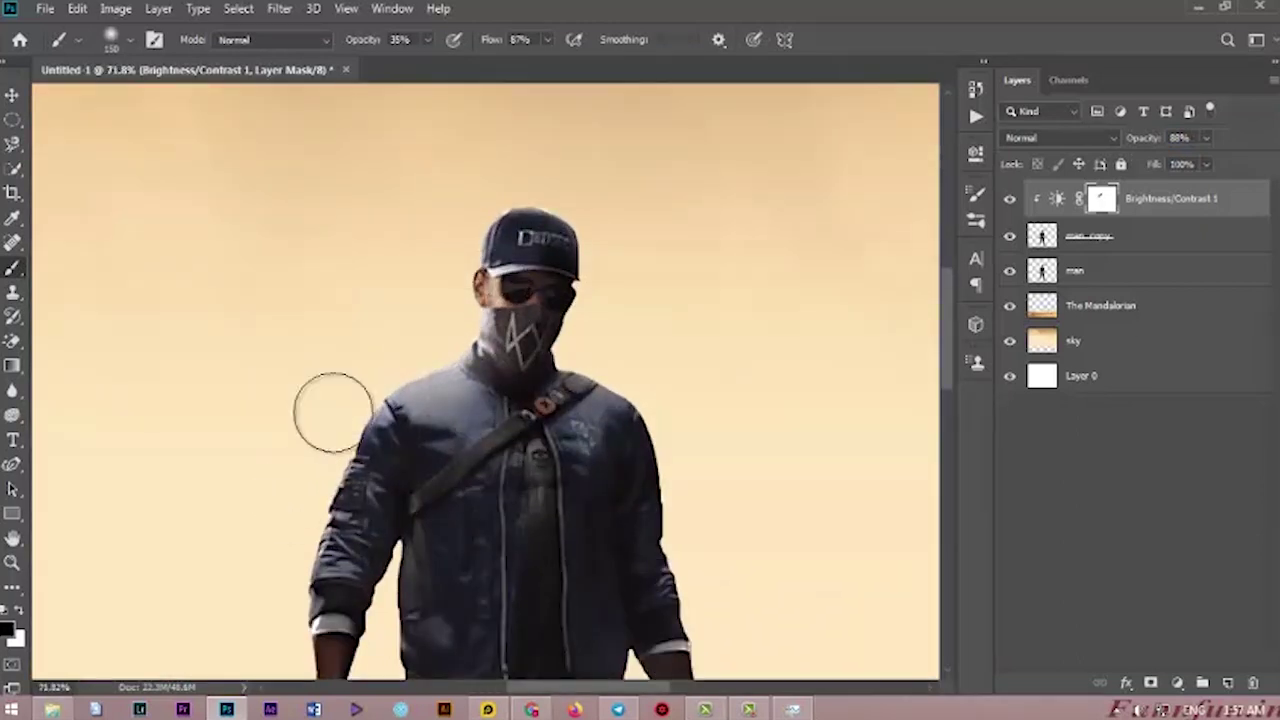
scroll(333, 412, "down", 8)
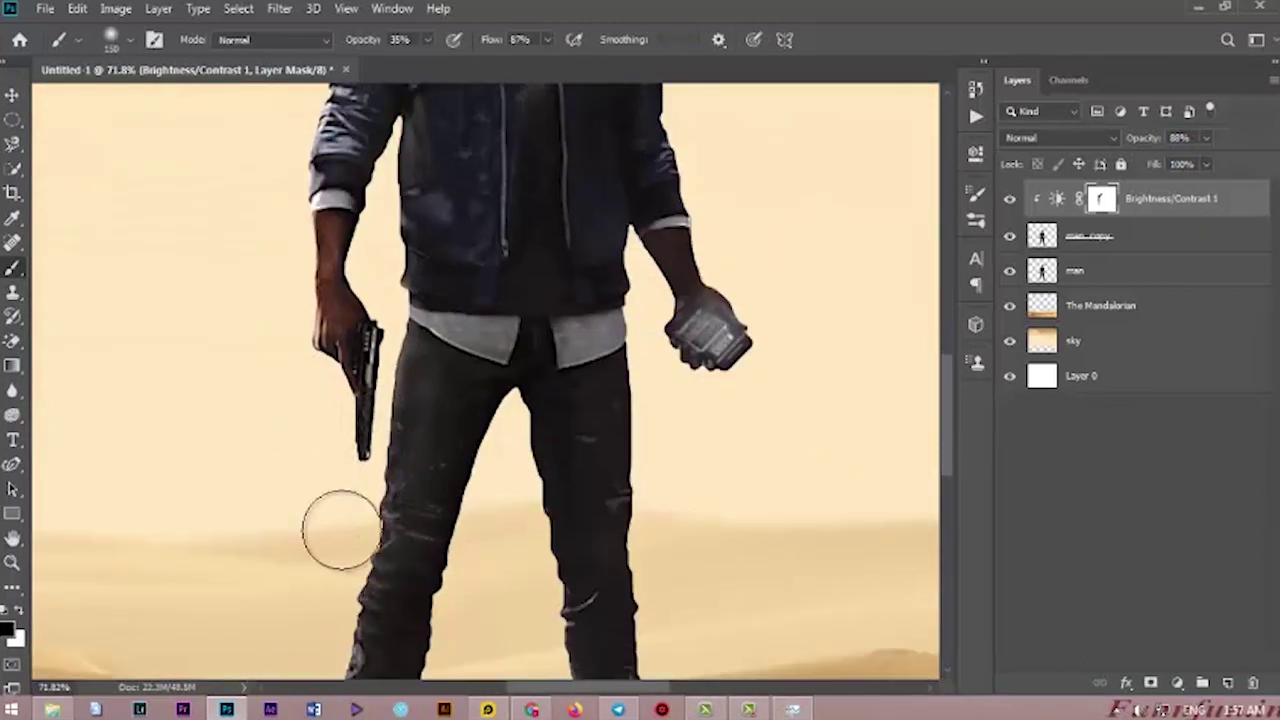
scroll(341, 530, "down", 5)
scroll(330, 470, "up", 5)
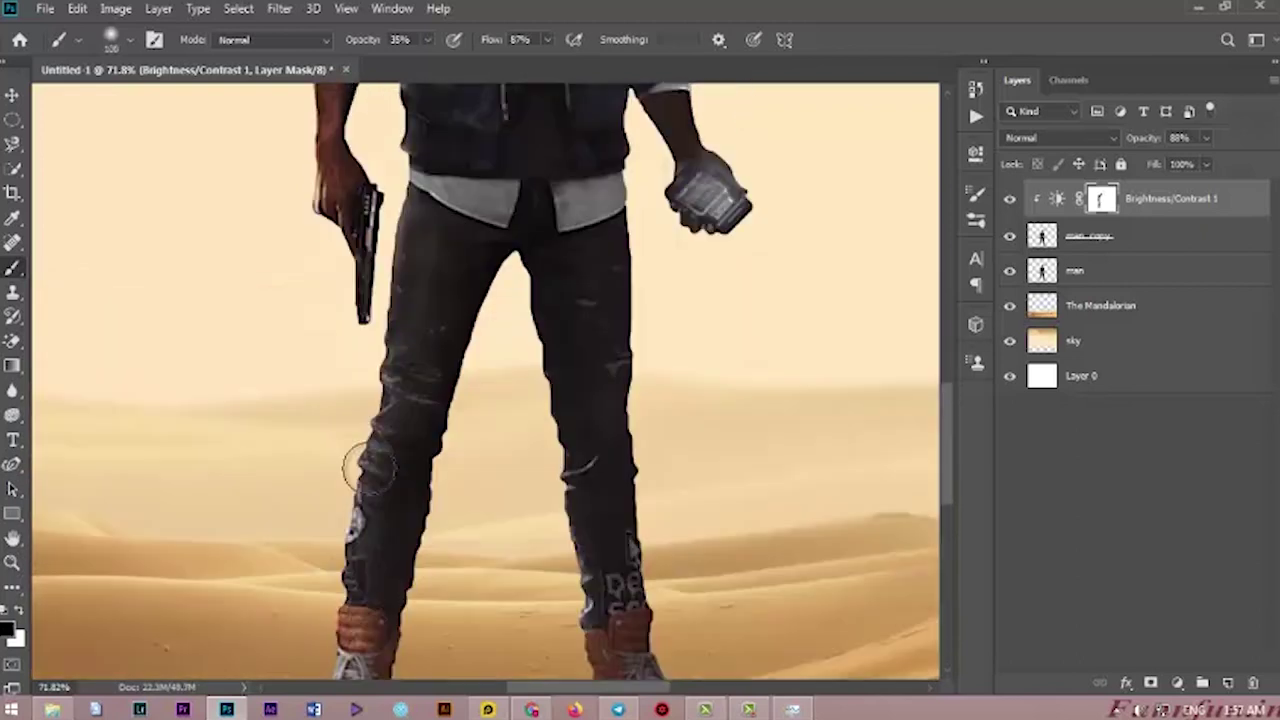
scroll(380, 360, "up", 2)
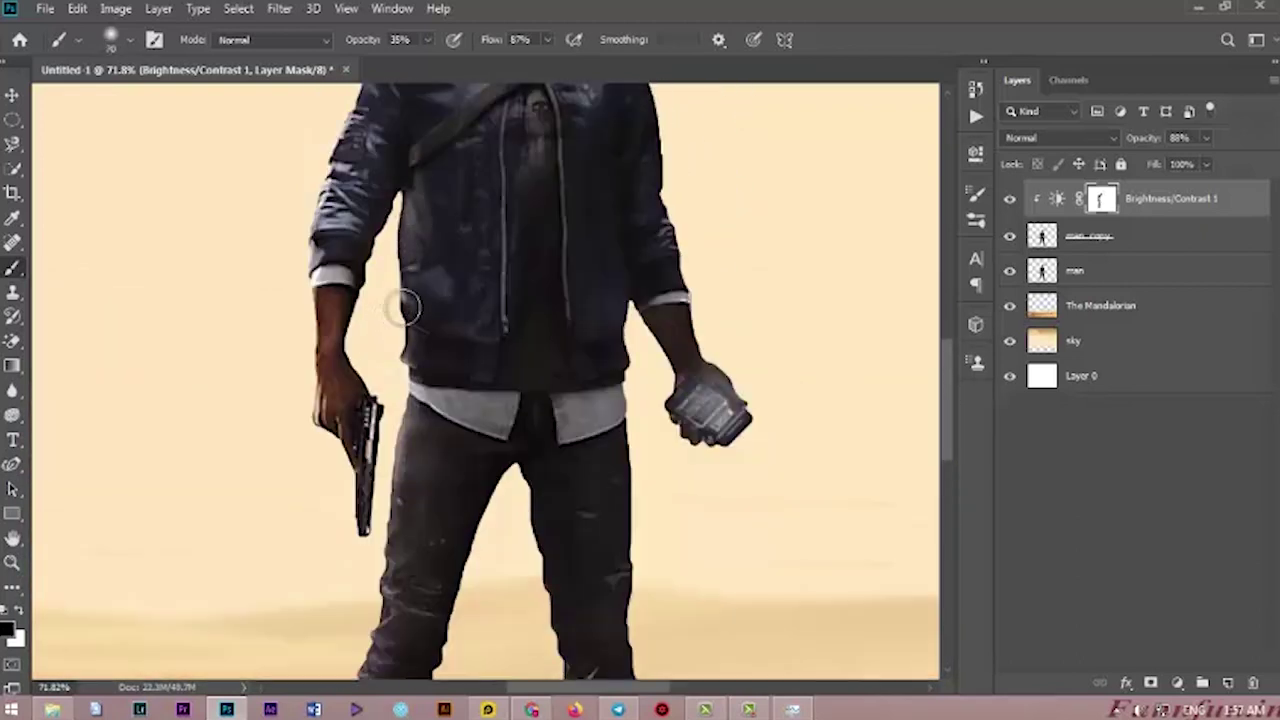
scroll(409, 309, "up", 2)
scroll(486, 451, "down", 6)
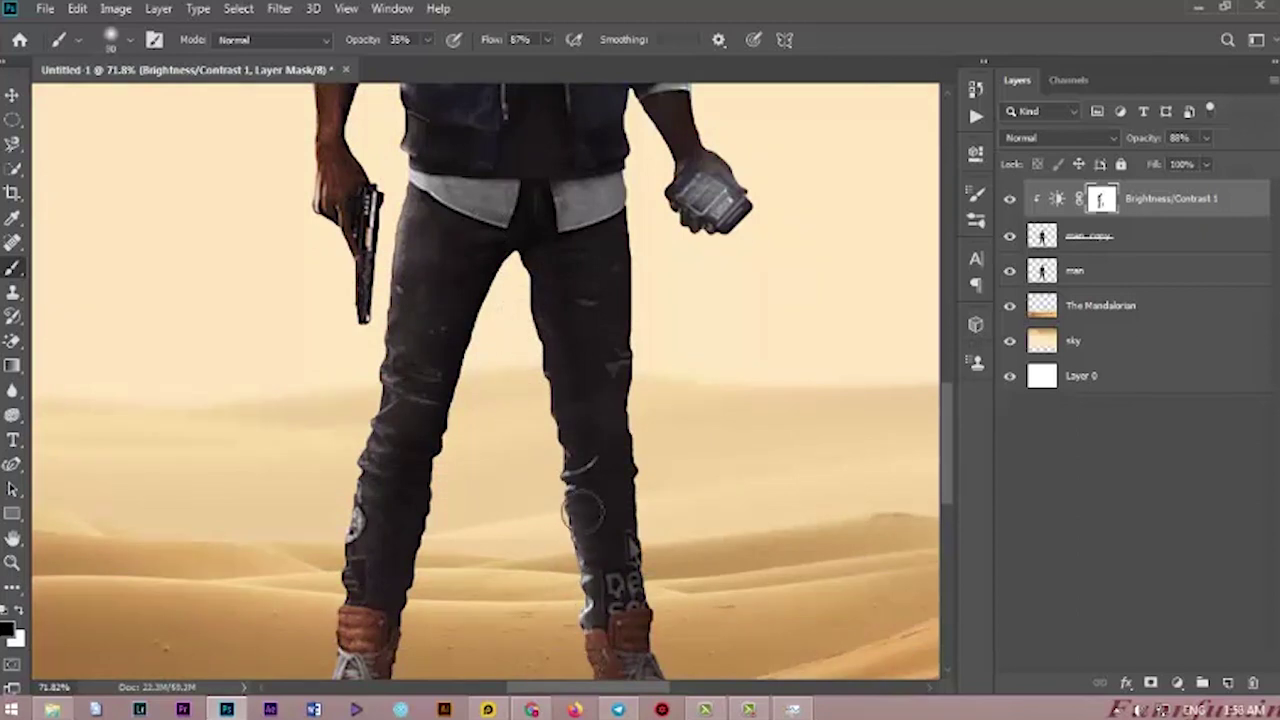
scroll(583, 514, "down", 2)
scroll(570, 470, "down", 4)
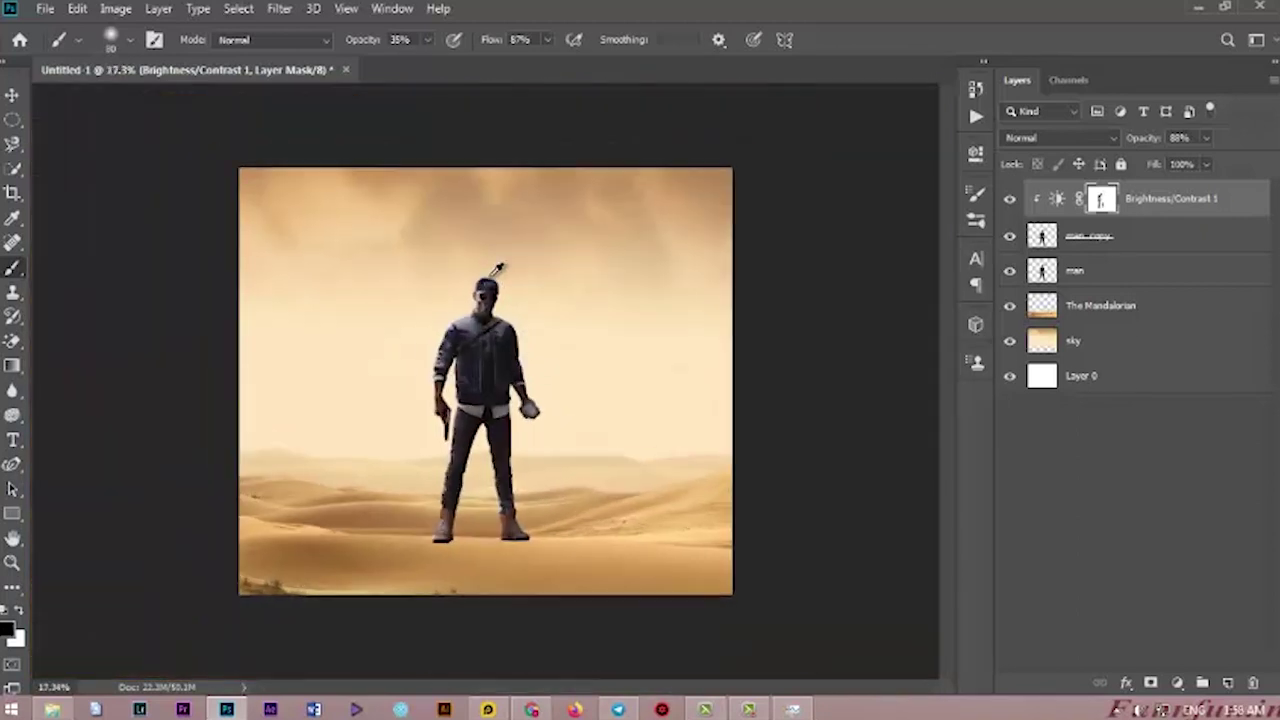
Paint the adjustment mask with a larger 200 px brush to lighten the front of the man's jacket.
scroll(497, 270, "up", 4)
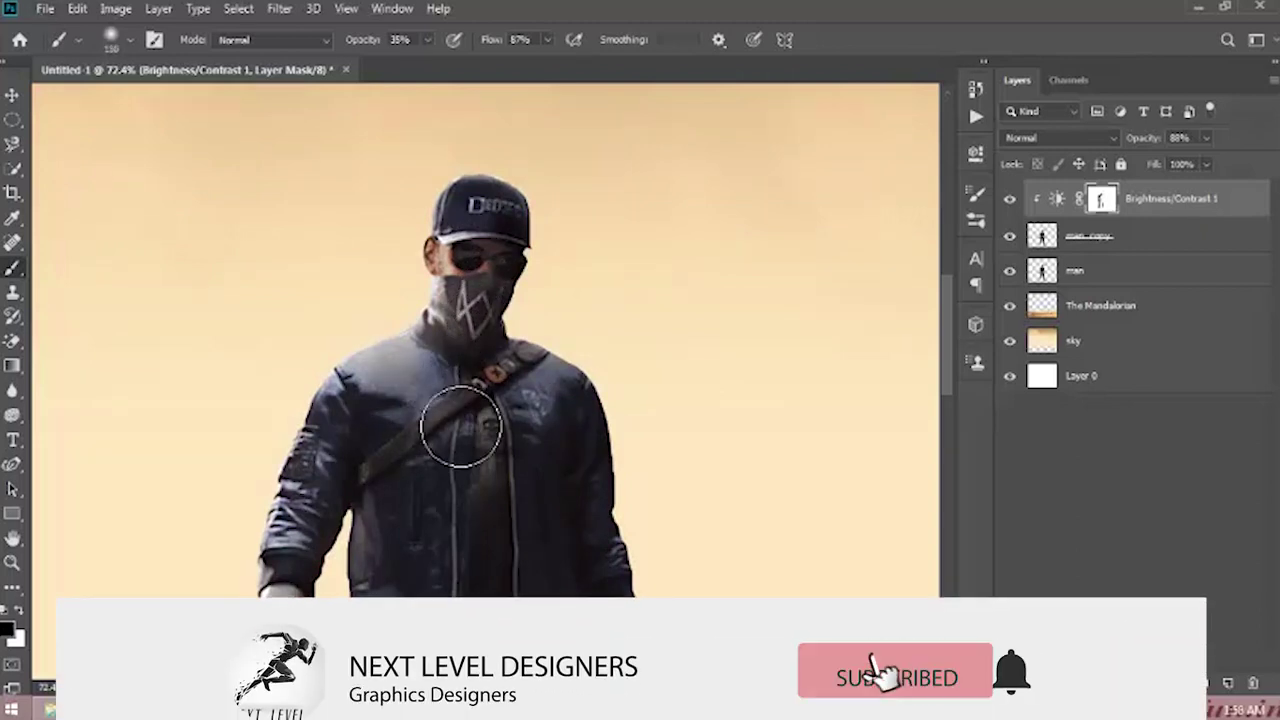
scroll(430, 470, "down", 3)
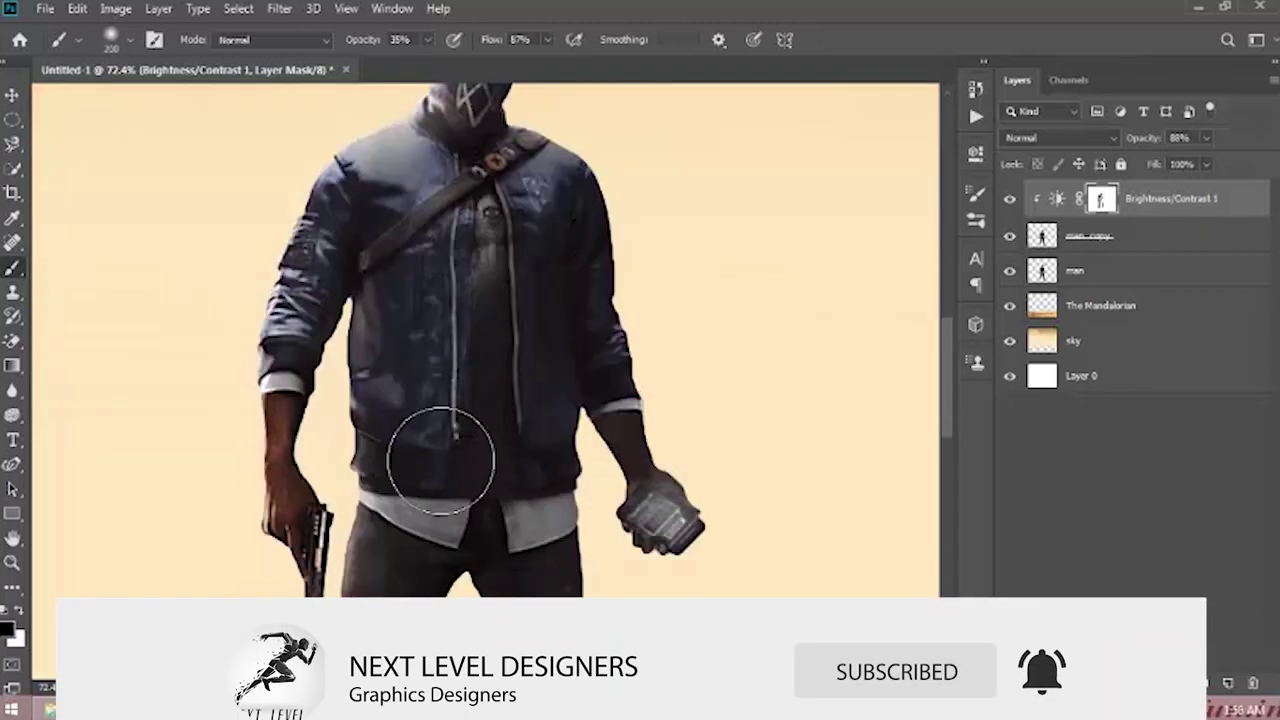
scroll(497, 351, "down", 4)
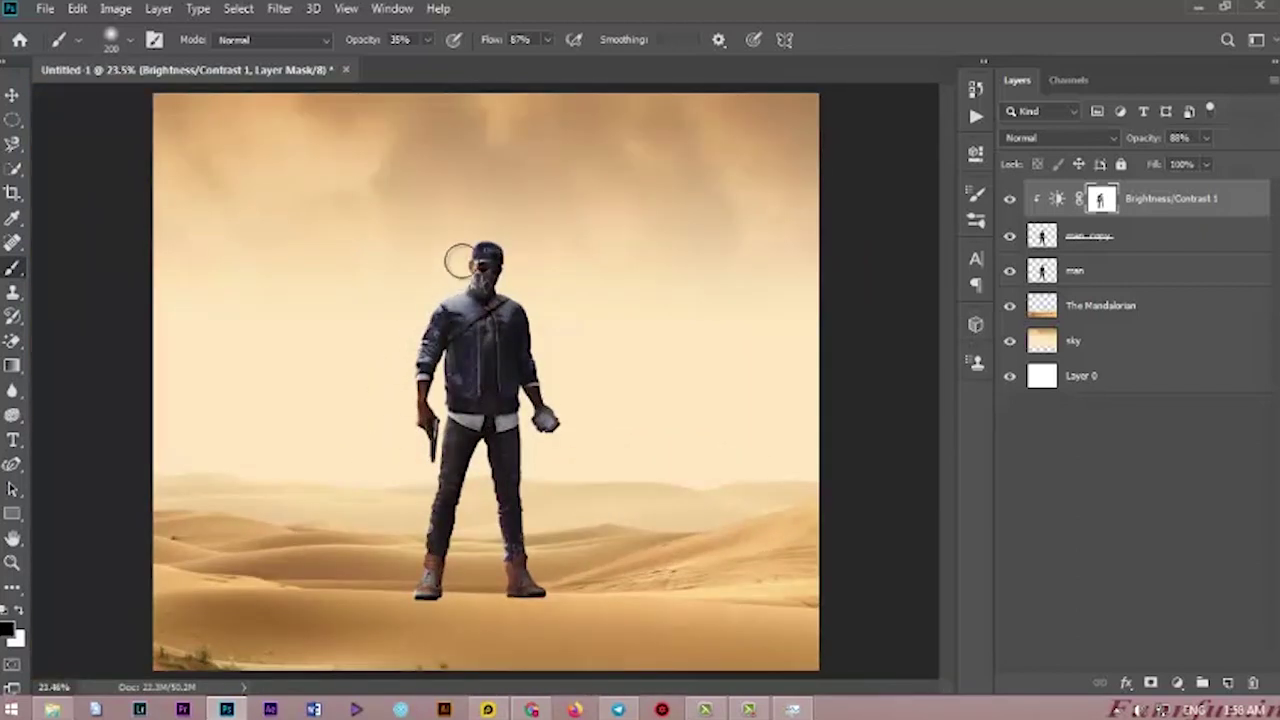
scroll(271, 249, "down", 2)
scroll(49, 189, "up", 2)
left_click(12, 94)
scroll(508, 316, "down", 3)
scroll(508, 316, "up", 4)
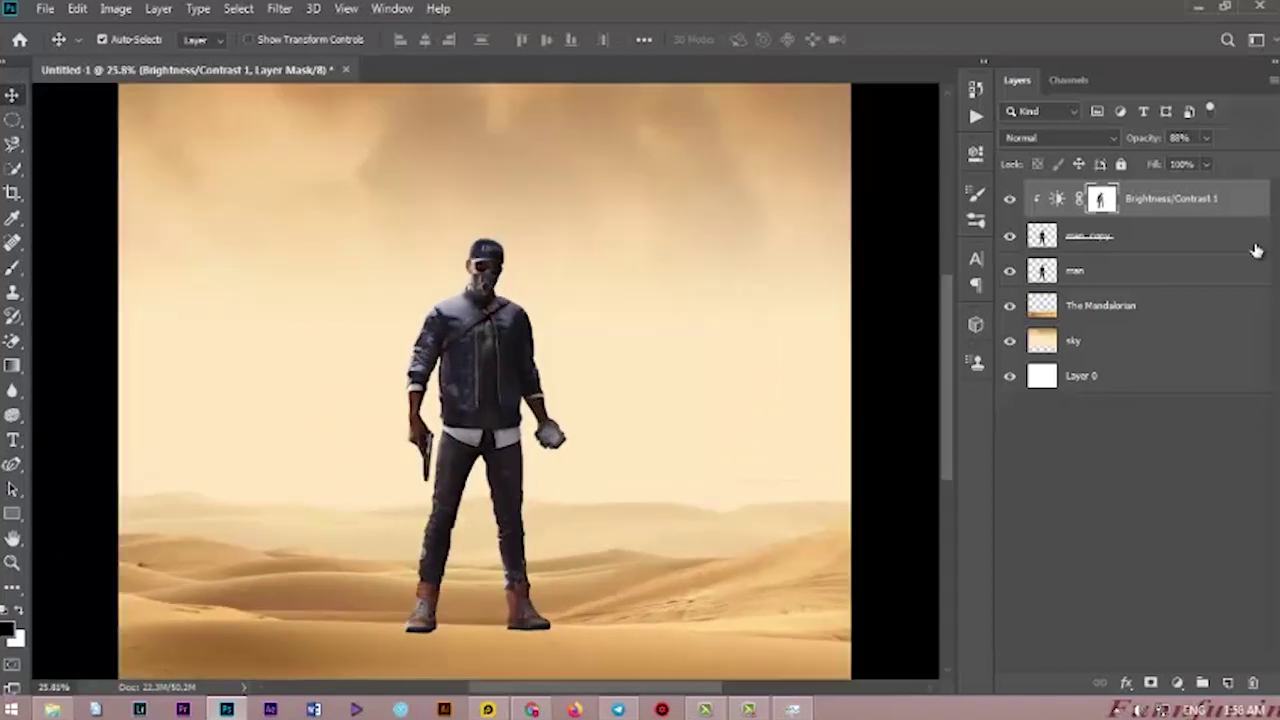
Combine the Brightness/Contrast adjustment and man copy into one smart object, rasterize it and compare it on and off.
left_click(1174, 240)
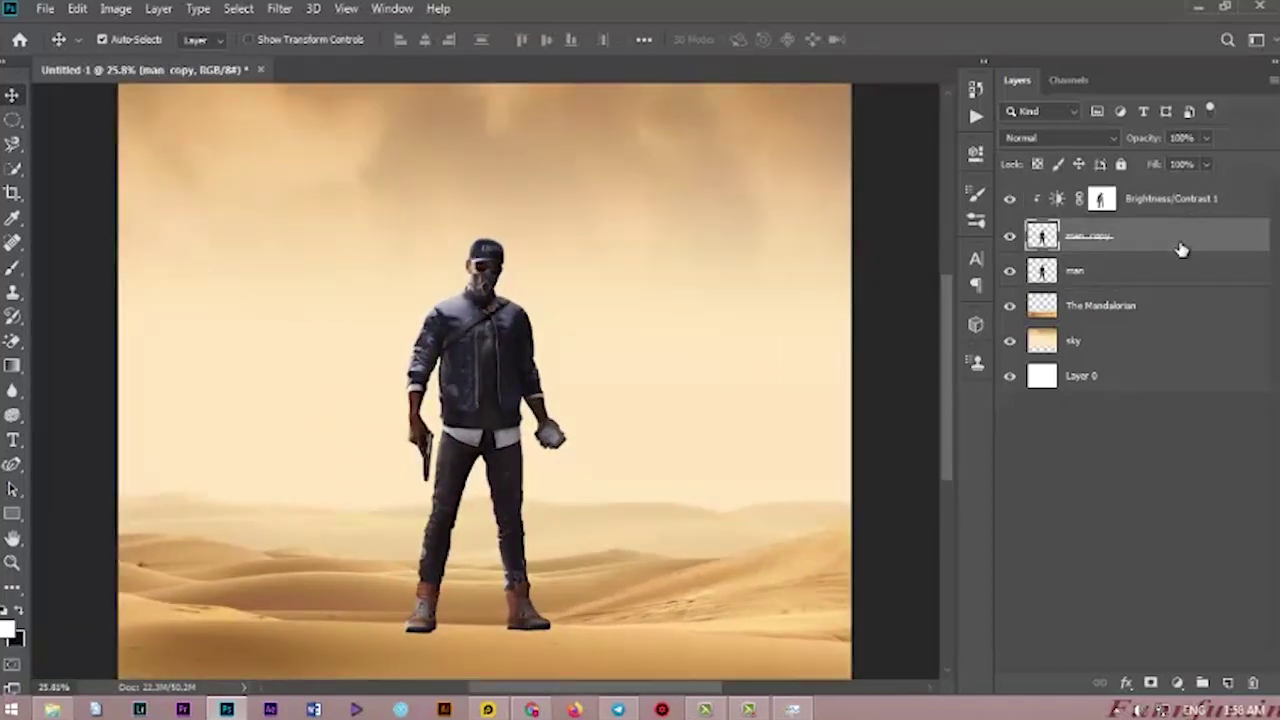
left_click(1204, 206, "ctrl")
right_click(1212, 208)
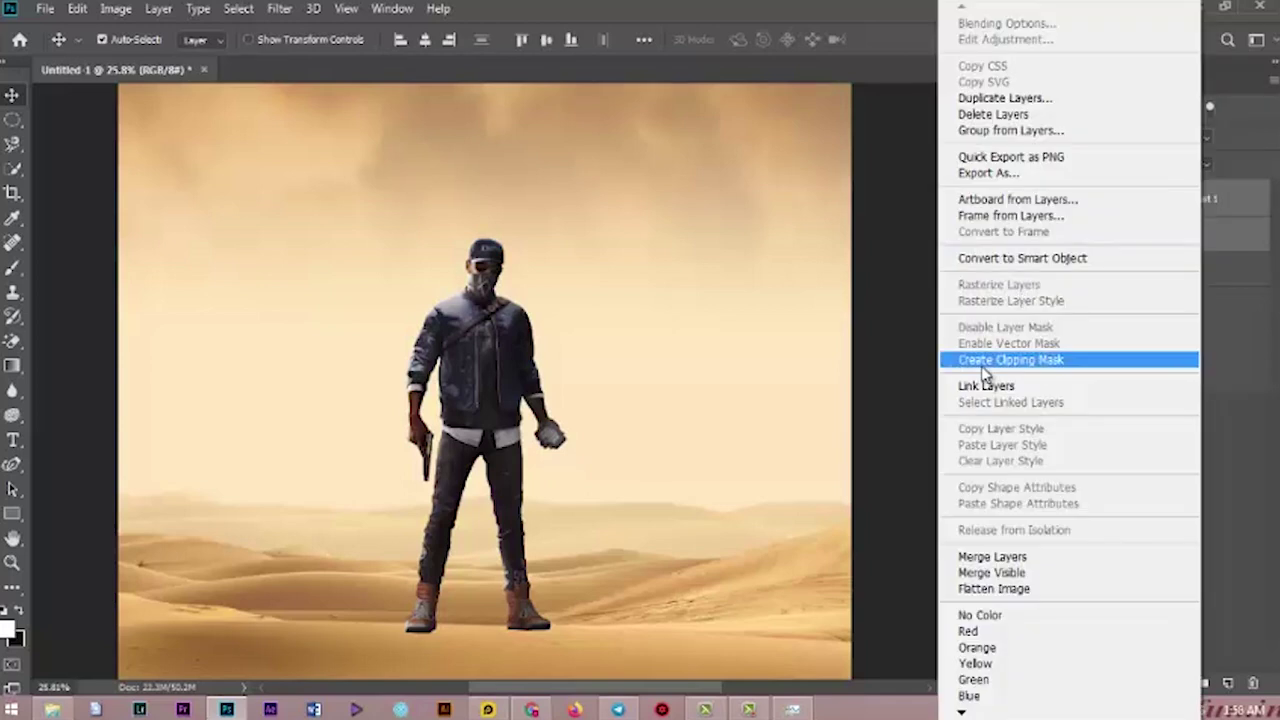
left_click(1024, 258)
right_click(1192, 218)
left_click(1009, 337)
left_click(1012, 201)
left_click(1010, 197)
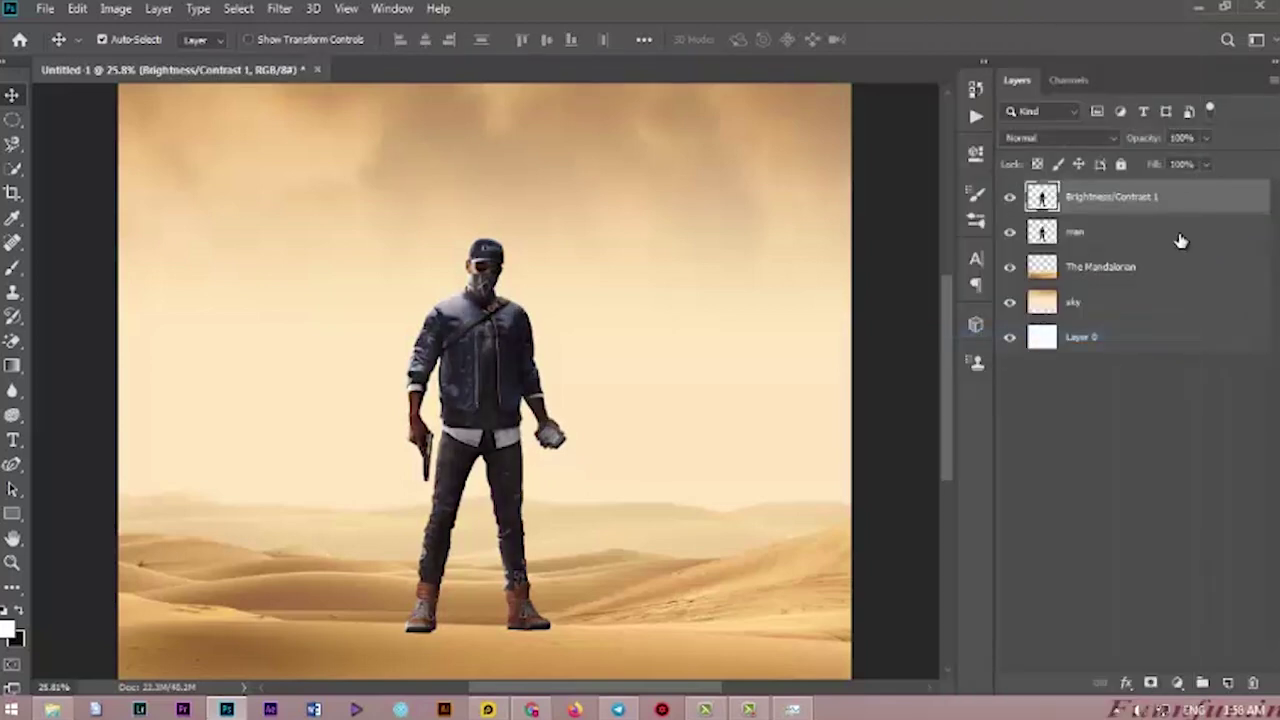
left_click(1203, 236)
left_click(1194, 204)
double_click(1194, 206)
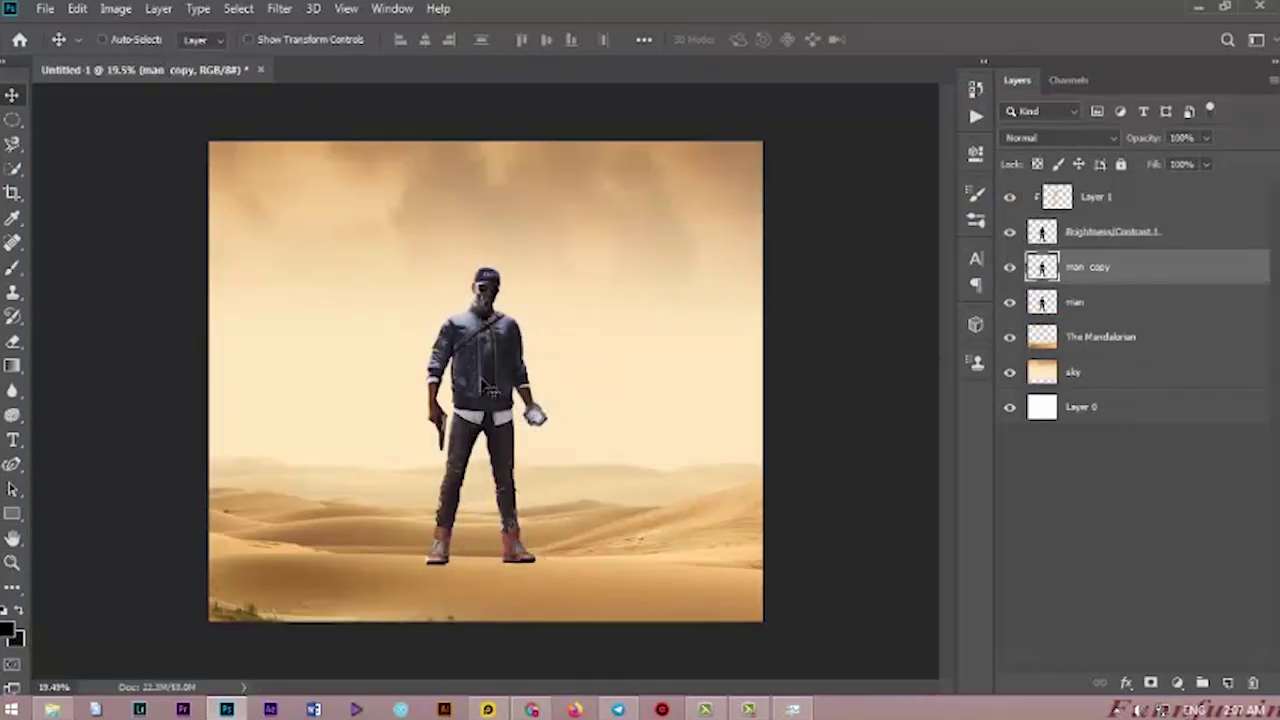
Move the man copy beside the original figure and turn it black using Hue/Saturation with lightness -100.
left_click_drag(487, 388, 572, 388)
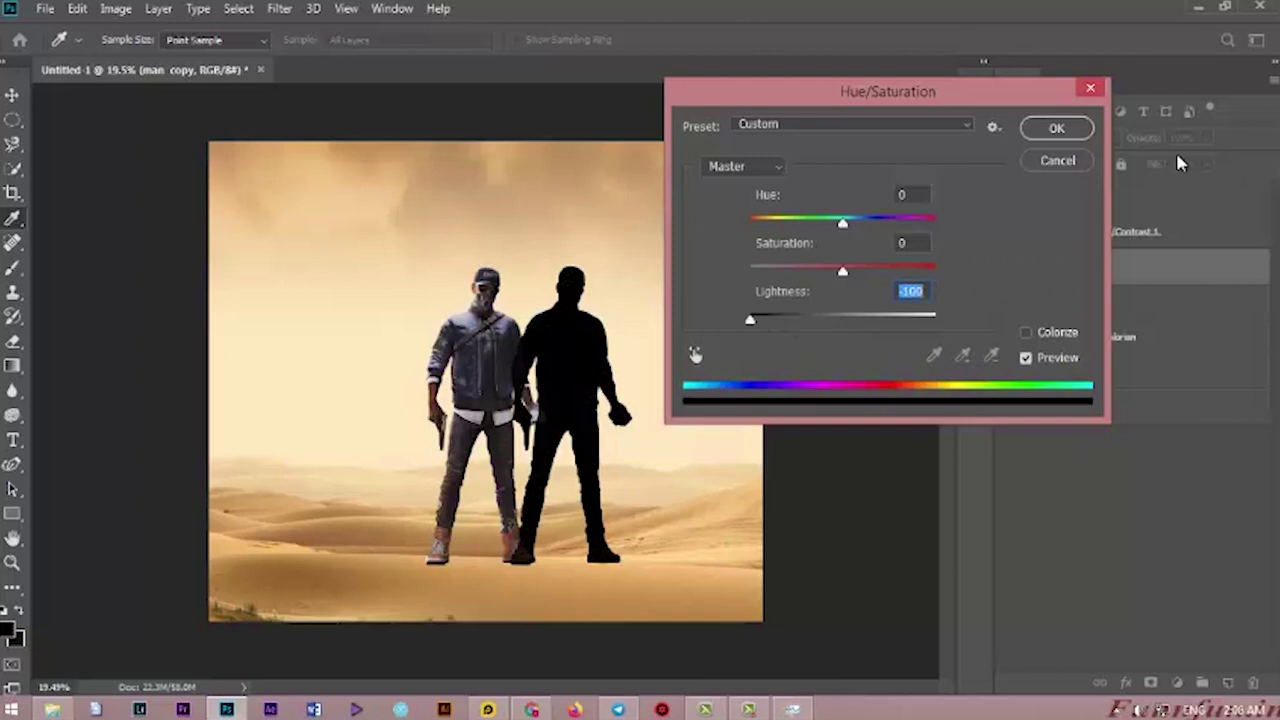
key("Return")
Distort the black man copy so it lies flat on the sand as a shadow extending from the man's feet.
key("ctrl+t")
right_click(583, 397)
left_click(617, 480)
left_click_drag(623, 268, 689, 358)
left_click_drag(503, 268, 567, 598)
left_click_drag(690, 359, 564, 686)
left_click_drag(562, 554, 522, 560)
left_click_drag(441, 556, 423, 567)
left_click_drag(522, 560, 757, 592)
Fine-tune the shadow's shape so it meets the man's boots and slants across the foreground, and apply the transform.
right_click(520, 590)
left_click(534, 562)
key("ctrl+minus")
left_click_drag(424, 541, 593, 583)
left_click_drag(531, 535, 524, 535)
left_click_drag(751, 590, 763, 566)
key("Return")
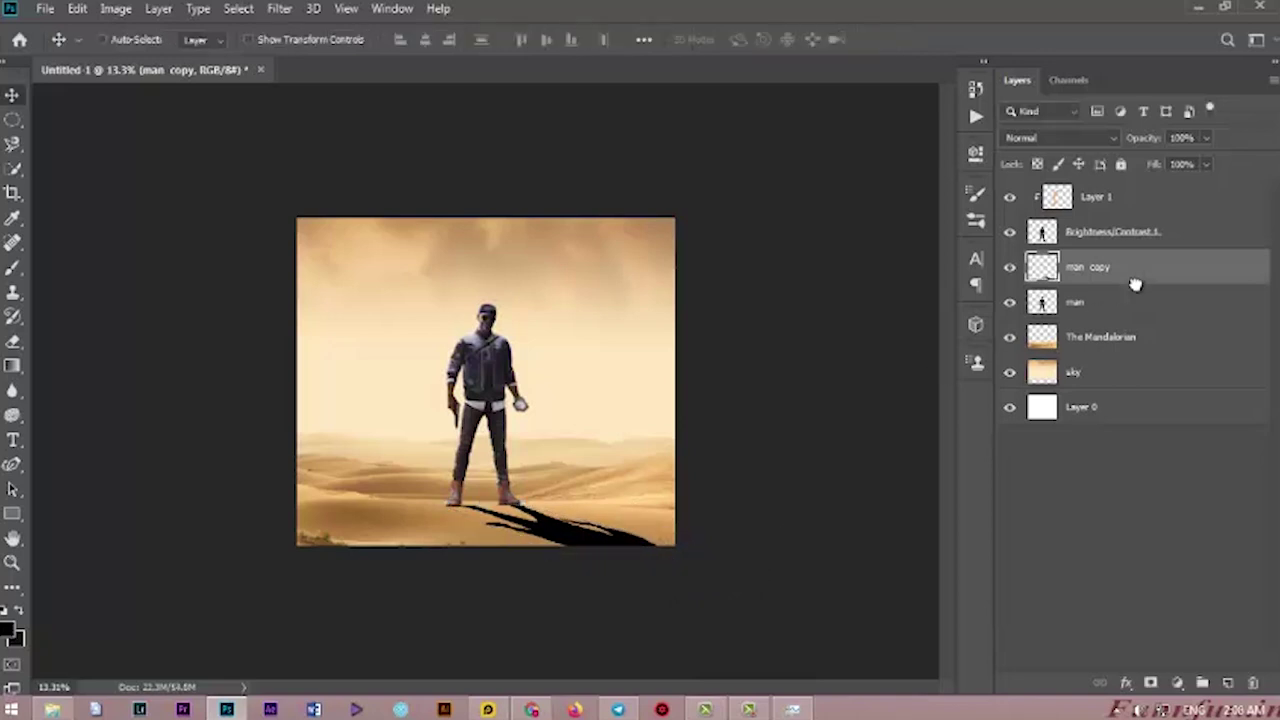
Move the man copy shadow layer below the man layer in the stacking order.
left_click_drag(1135, 284, 1134, 316)
key("alt+space")
key("Escape")
scroll(540, 507, "up", 7)
scroll(572, 506, "down", 1)
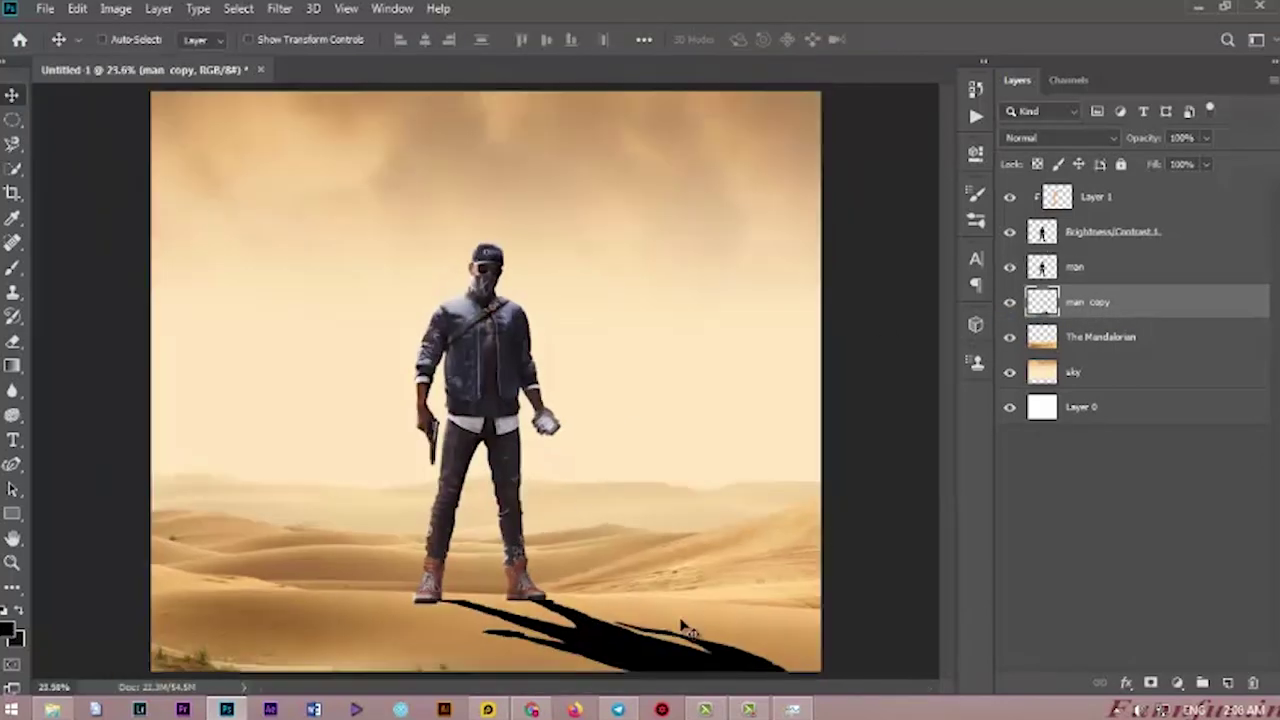
Stretch and reposition the black shadow with Free Transform so it lines up with both boots and reaches farther across the sand.
key("ctrl+t")
left_click_drag(429, 601, 412, 603)
left_click_drag(841, 602, 857, 572)
left_click_drag(636, 590, 649, 591)
left_click_drag(423, 602, 391, 600)
left_click_drag(573, 628, 595, 632)
key("Return")
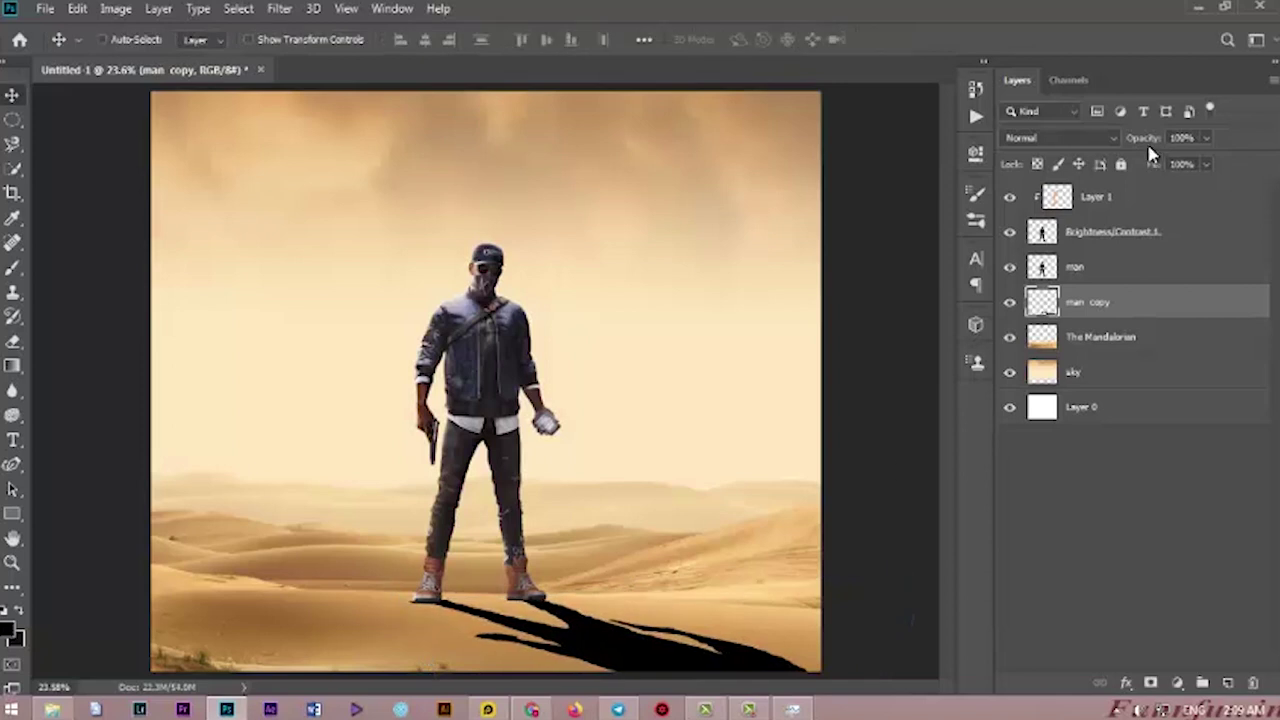
Lower the opacity of the man copy shadow layer to 48%.
left_click_drag(1151, 140, 1097, 156)
scroll(505, 470, "down", 8)
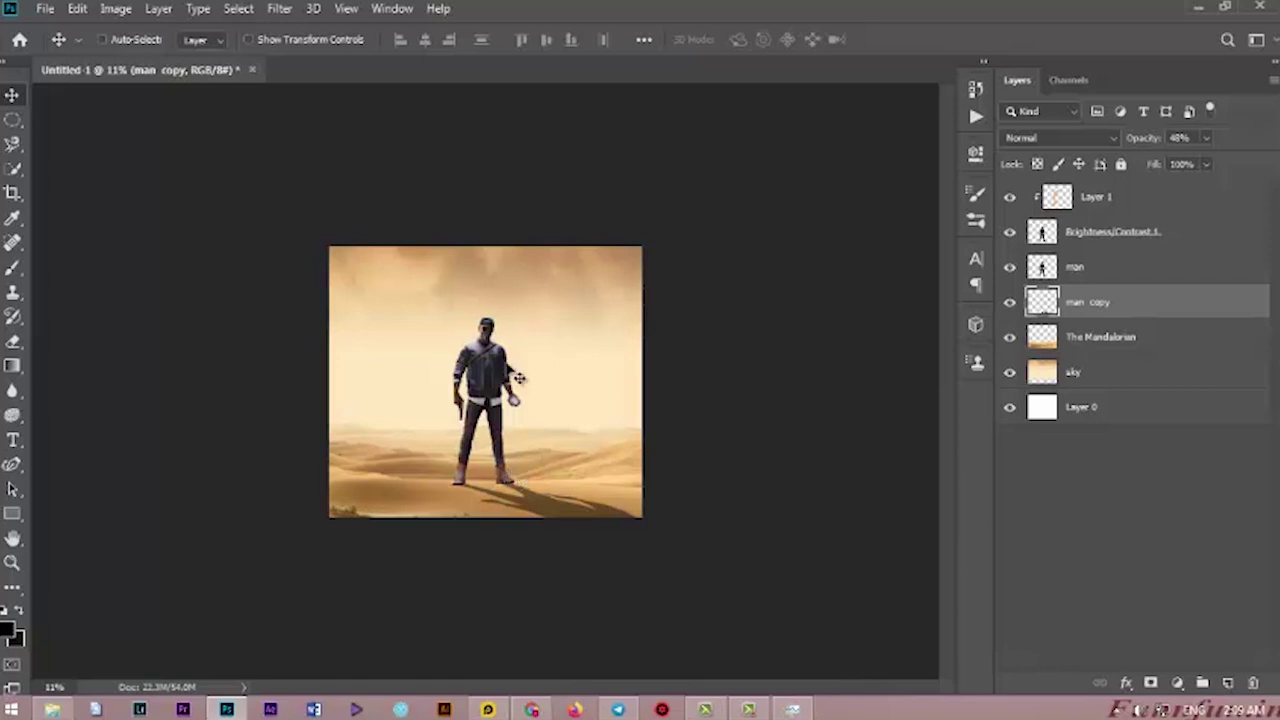
scroll(522, 385, "up", 8)
scroll(509, 356, "down", 2)
scroll(512, 362, "up", 2)
scroll(586, 600, "down", 4)
scroll(590, 574, "up", 3)
scroll(597, 583, "up", 1)
Fade the far part of the shadow with a large soft Eraser.
key("e")
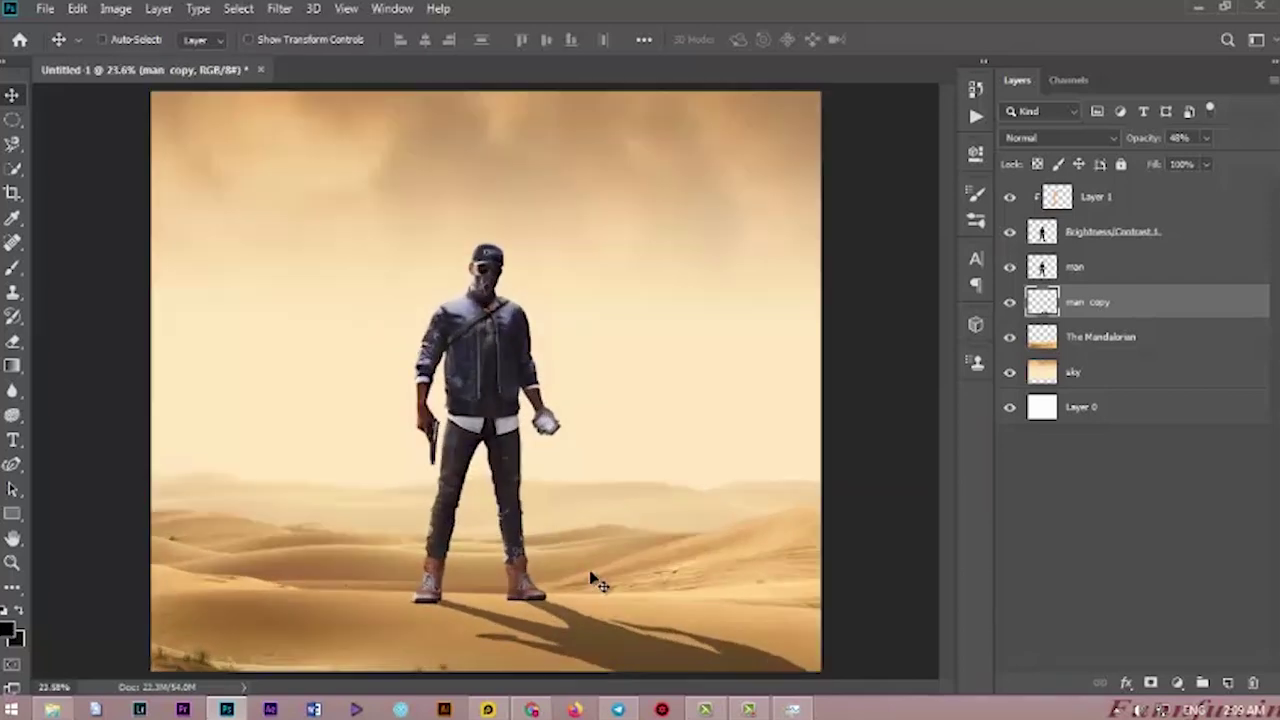
scroll(733, 545, "up", 2)
scroll(735, 538, "down", 3)
key("bracketright")
key("bracketright")
mouse_move(621, 546)
left_mouse_down()
mouse_move(569, 560)
mouse_move(686, 605)
left_mouse_up()
scroll(760, 548, "down", 12)
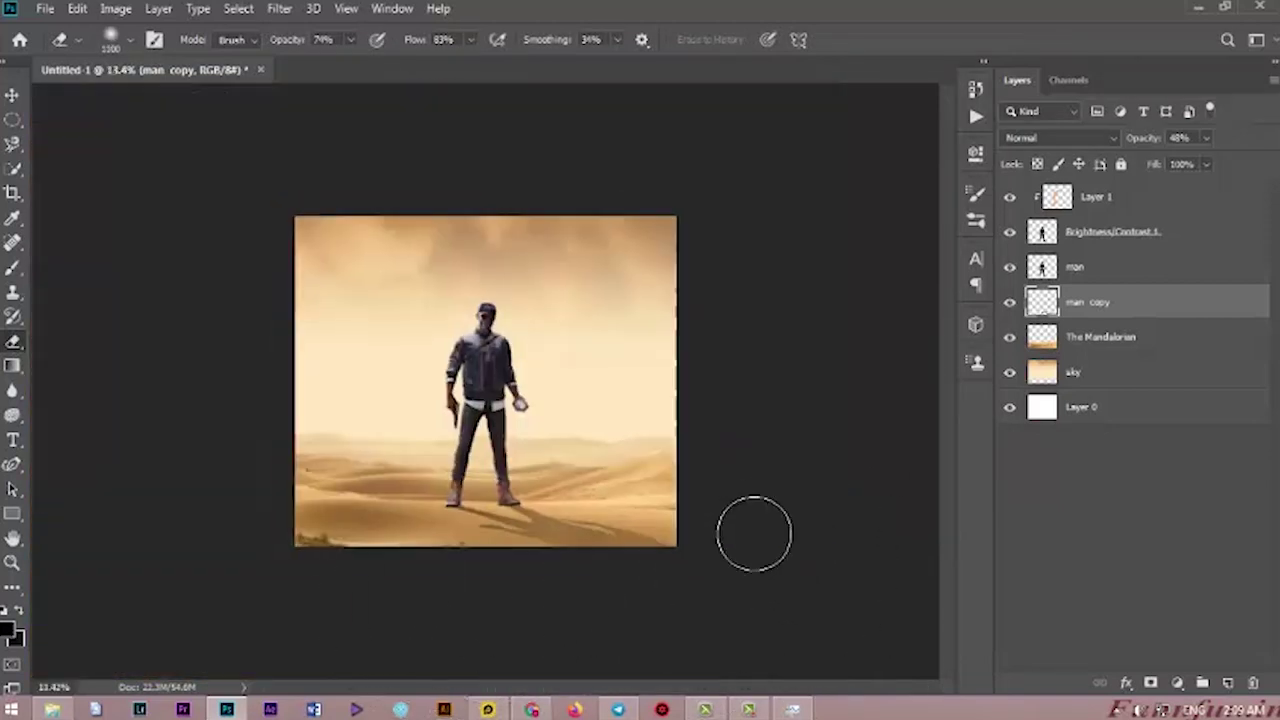
Warp the shadow so its far end curves over the dune, and apply the transform.
left_click(8, 98)
scroll(500, 476, "up", 9)
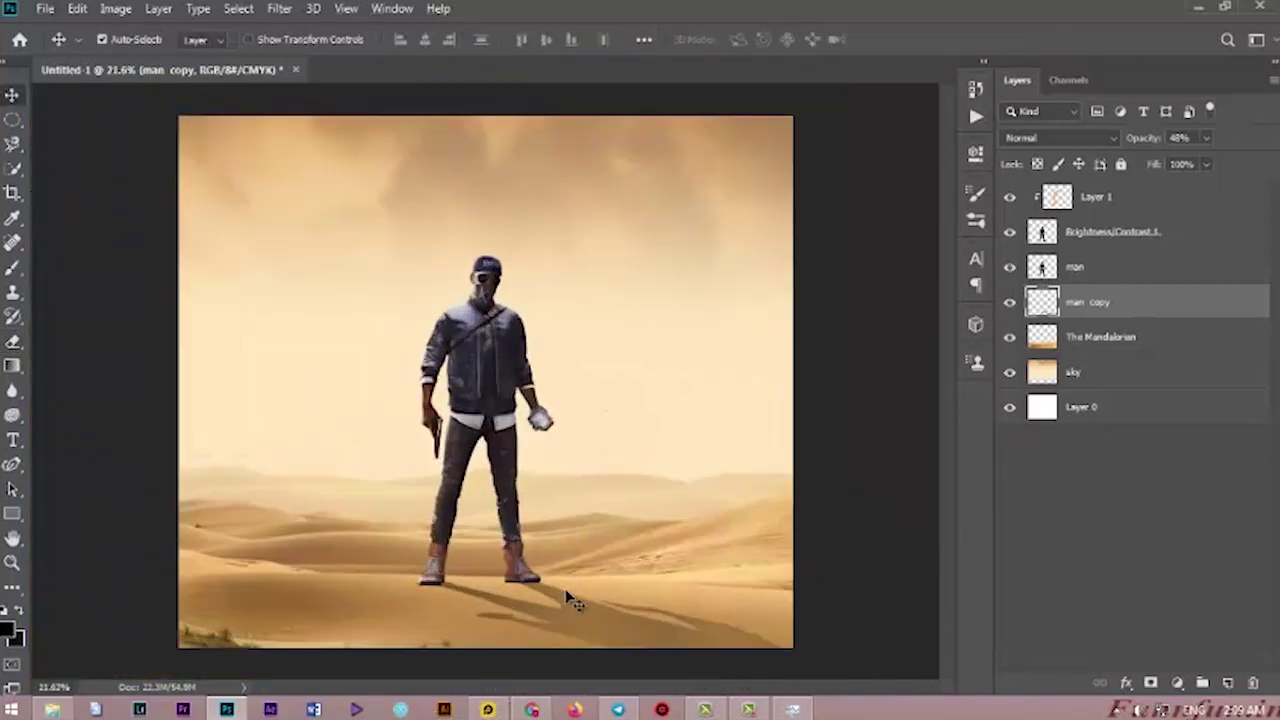
key("ctrl+t")
right_click(573, 600)
left_click(605, 456)
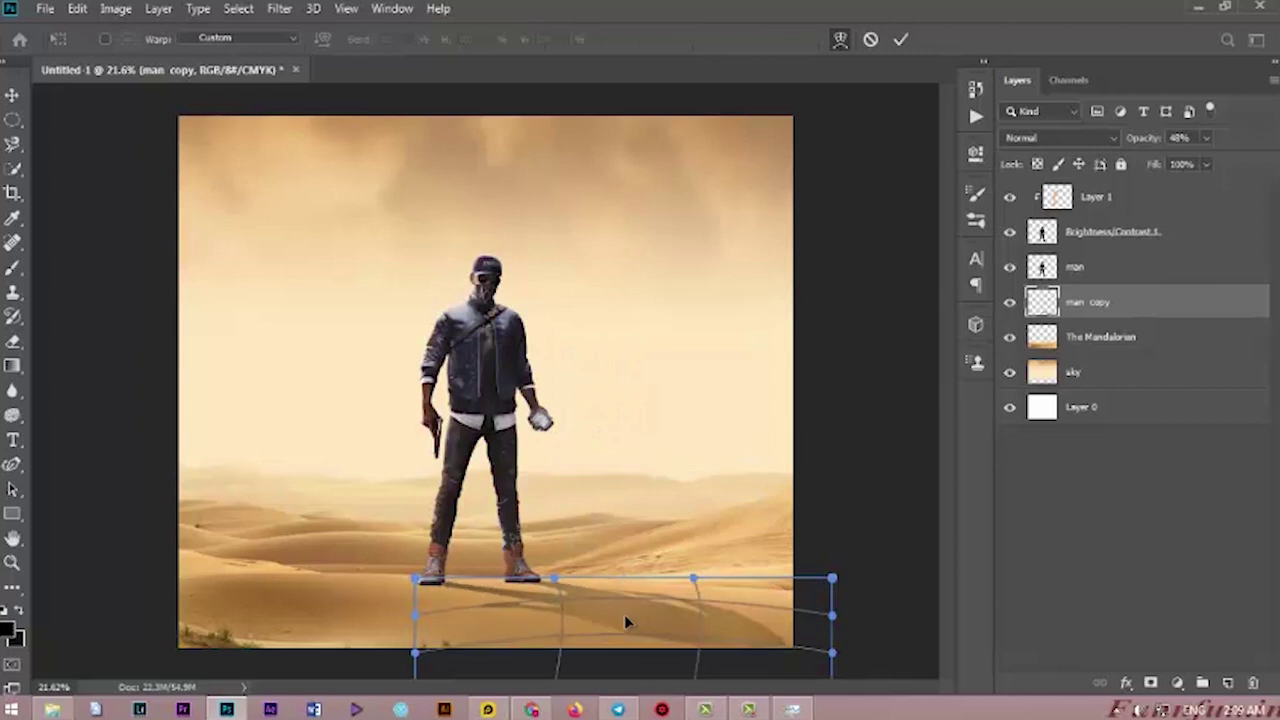
scroll(745, 620, "down", 3)
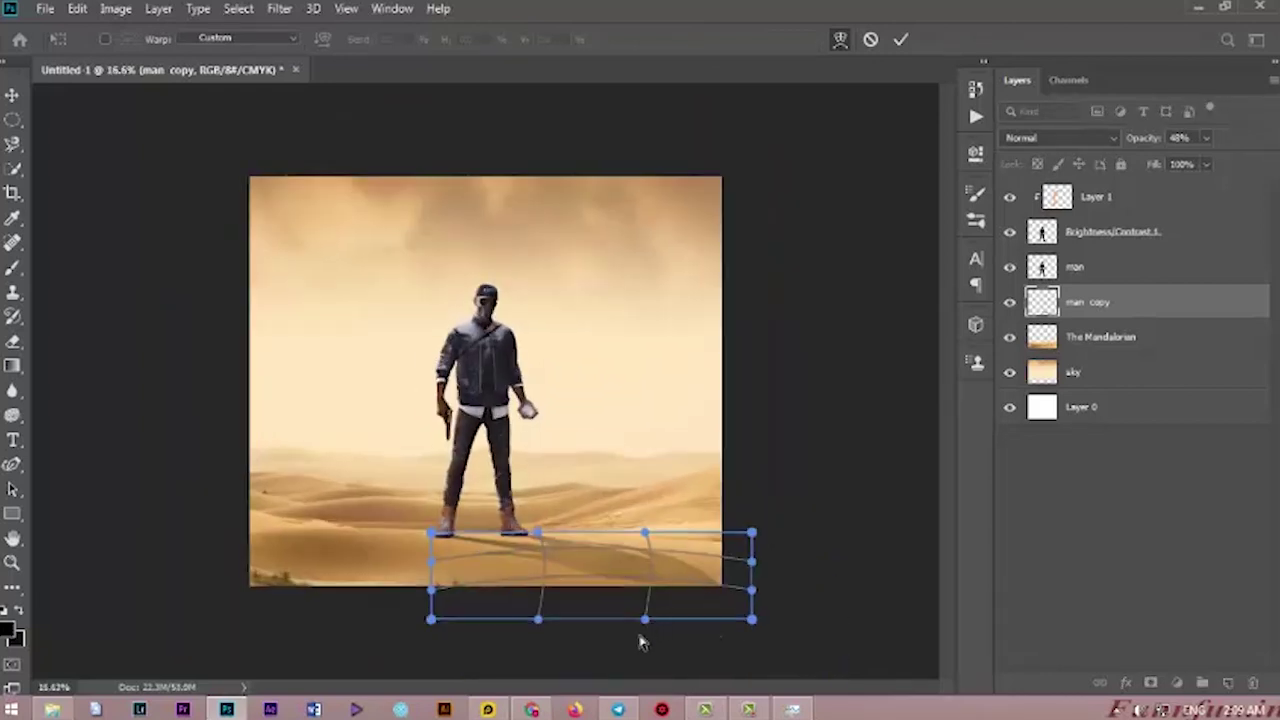
left_click_drag(752, 622, 733, 512)
key("Return")
scroll(624, 422, "down", 6)
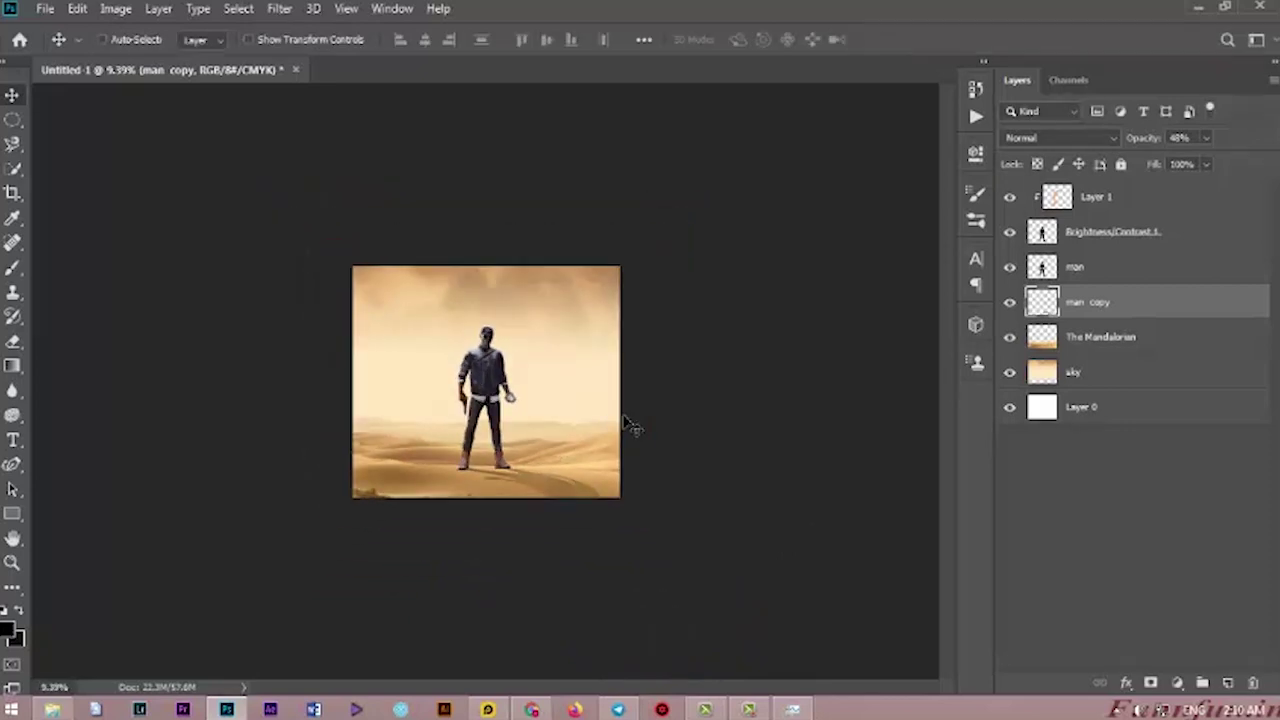
Add an Inner Shadow effect to the man layer with the Color Dodge blend mode.
scroll(624, 422, "up", 9)
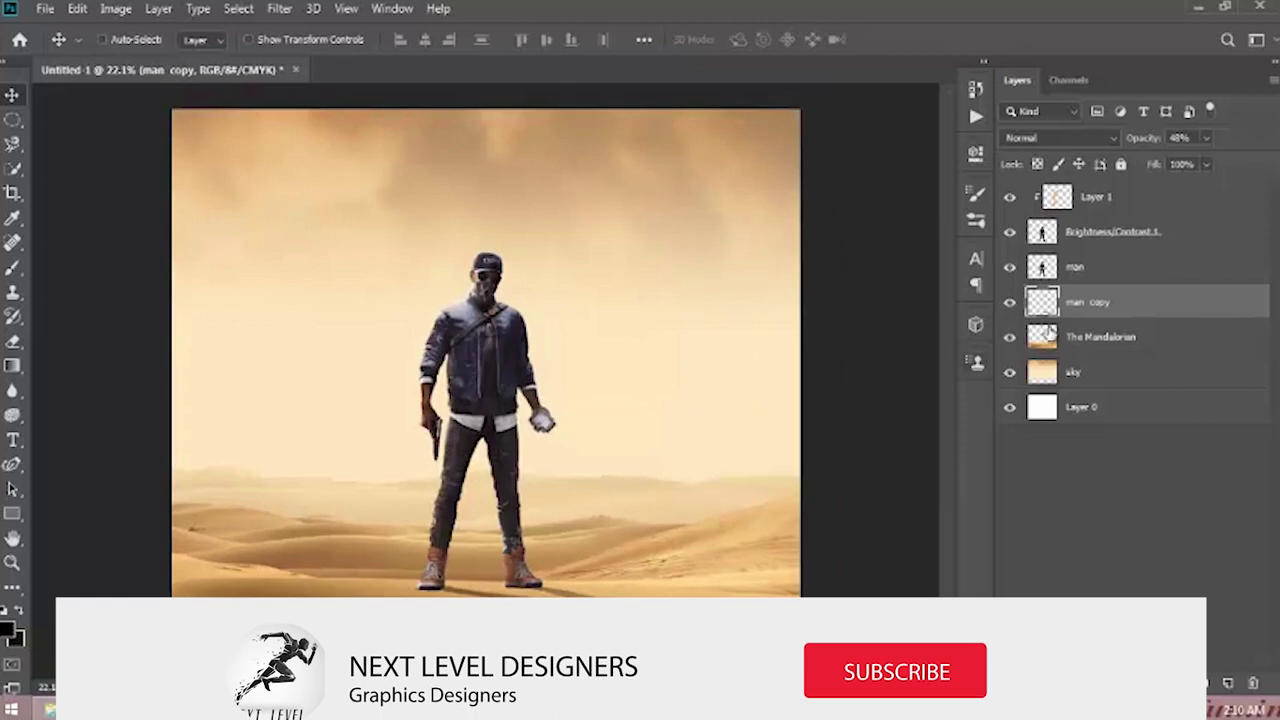
left_click(1147, 268)
double_click(1147, 270)
left_click(603, 292)
left_click(949, 182)
left_click(906, 317)
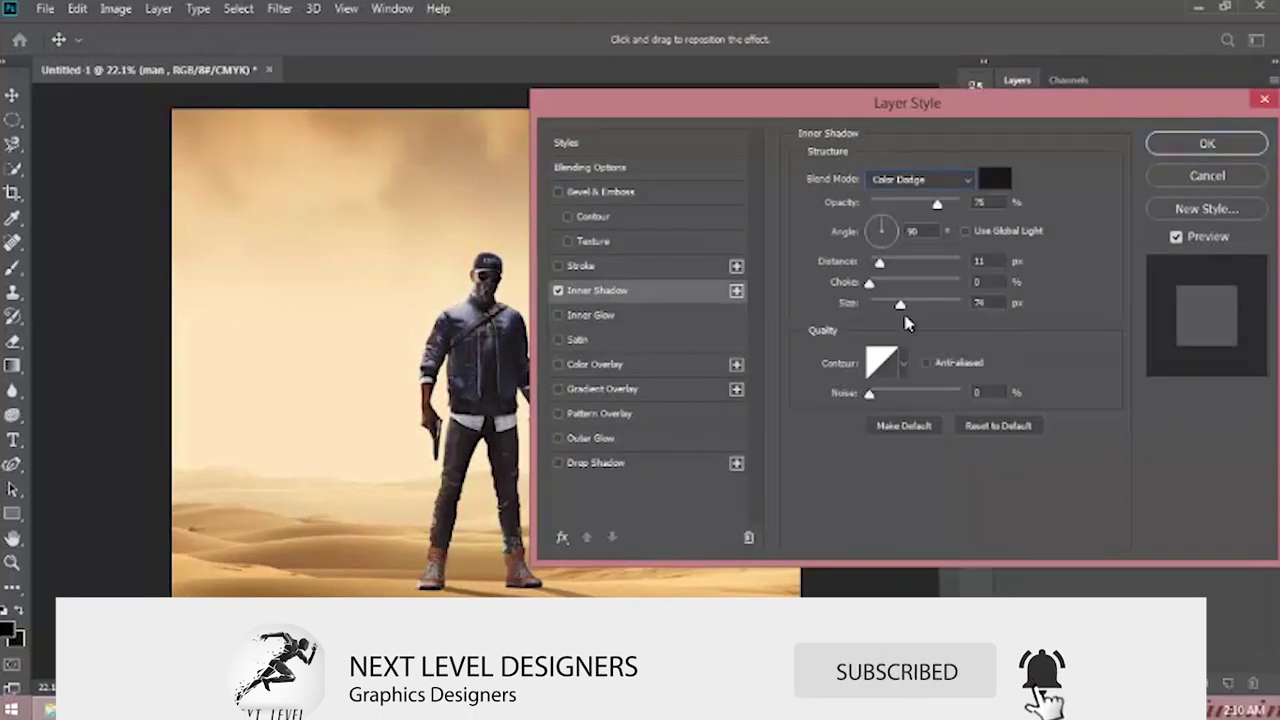
Set the inner shadow's colour to orange ffa800 and its opacity to 100%.
left_click(996, 180)
left_click_drag(628, 306, 472, 264)
left_click_drag(534, 223, 794, 232)
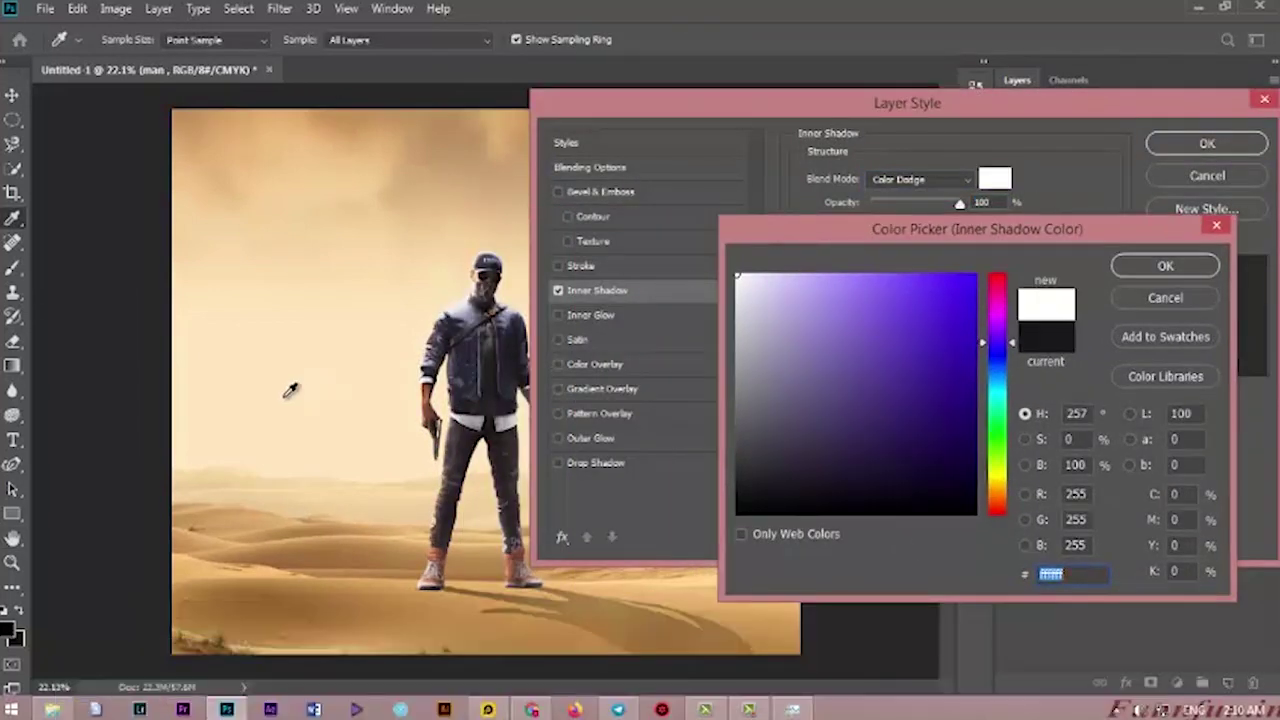
left_click(280, 379)
left_click(322, 610)
left_click(975, 275)
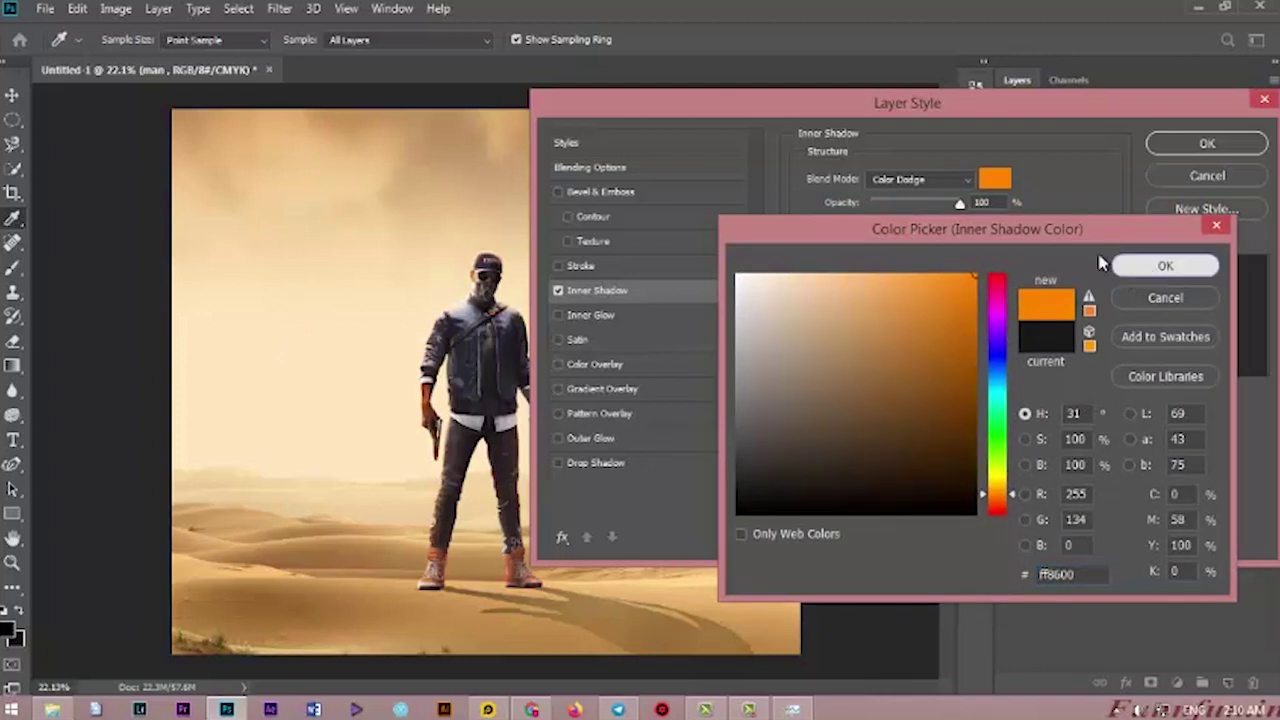
left_click(1127, 265)
left_click(996, 180)
left_click(996, 485)
left_click(993, 489)
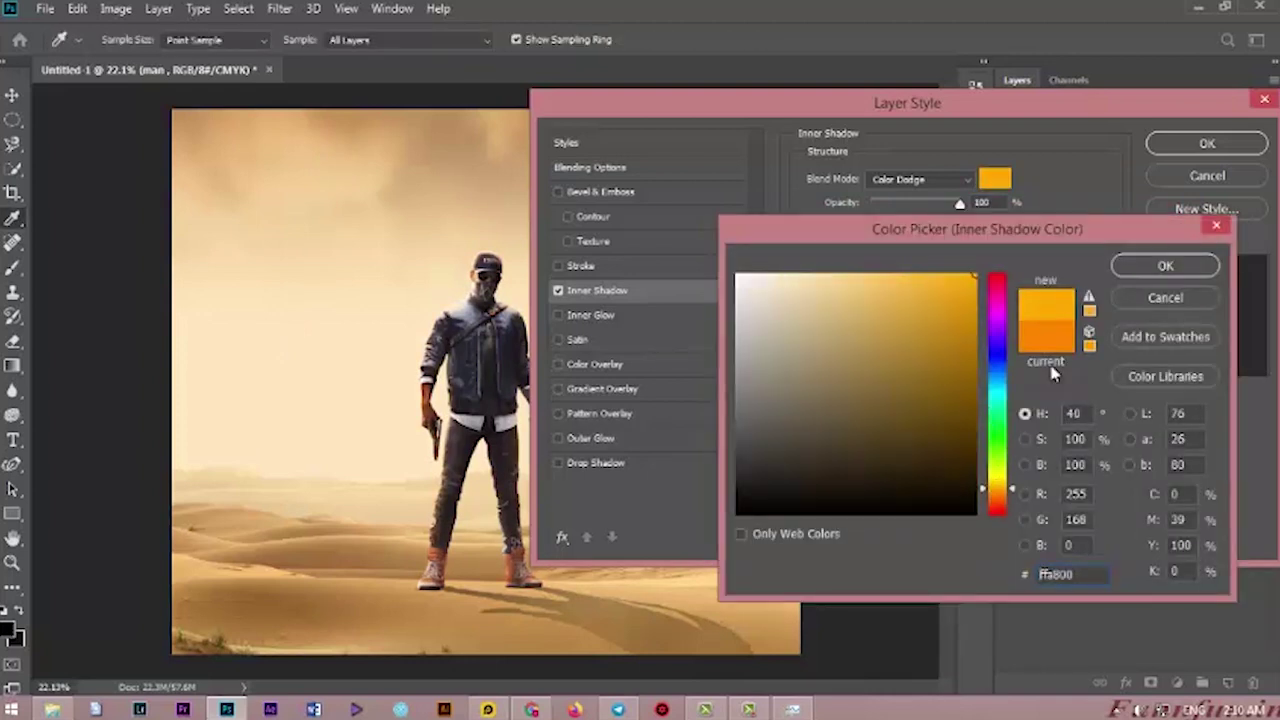
left_click(1165, 265)
Set the inner shadow to Linear Light with 80% opacity, angle 168°, distance 9 px and size 54 px.
left_click(966, 181)
left_click(906, 293)
key("Down")
key("Down")
key("Down")
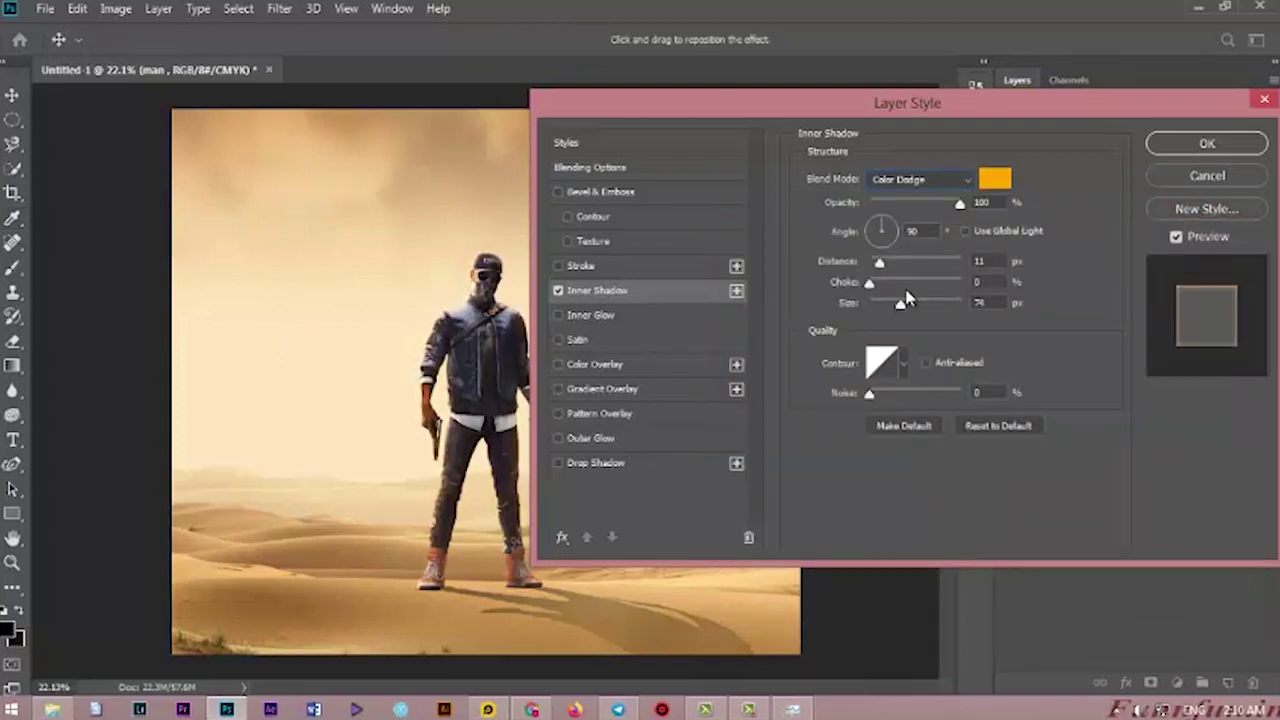
key("Down")
key("Down")
key("Down")
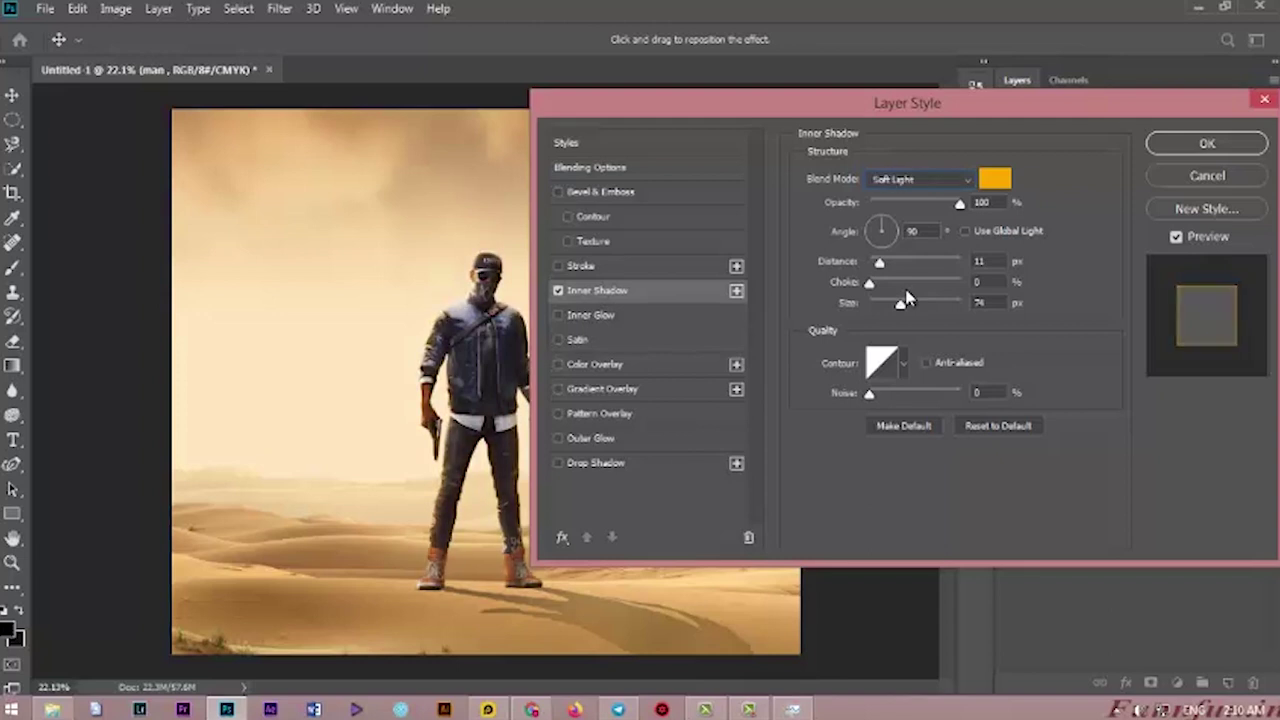
key("Down")
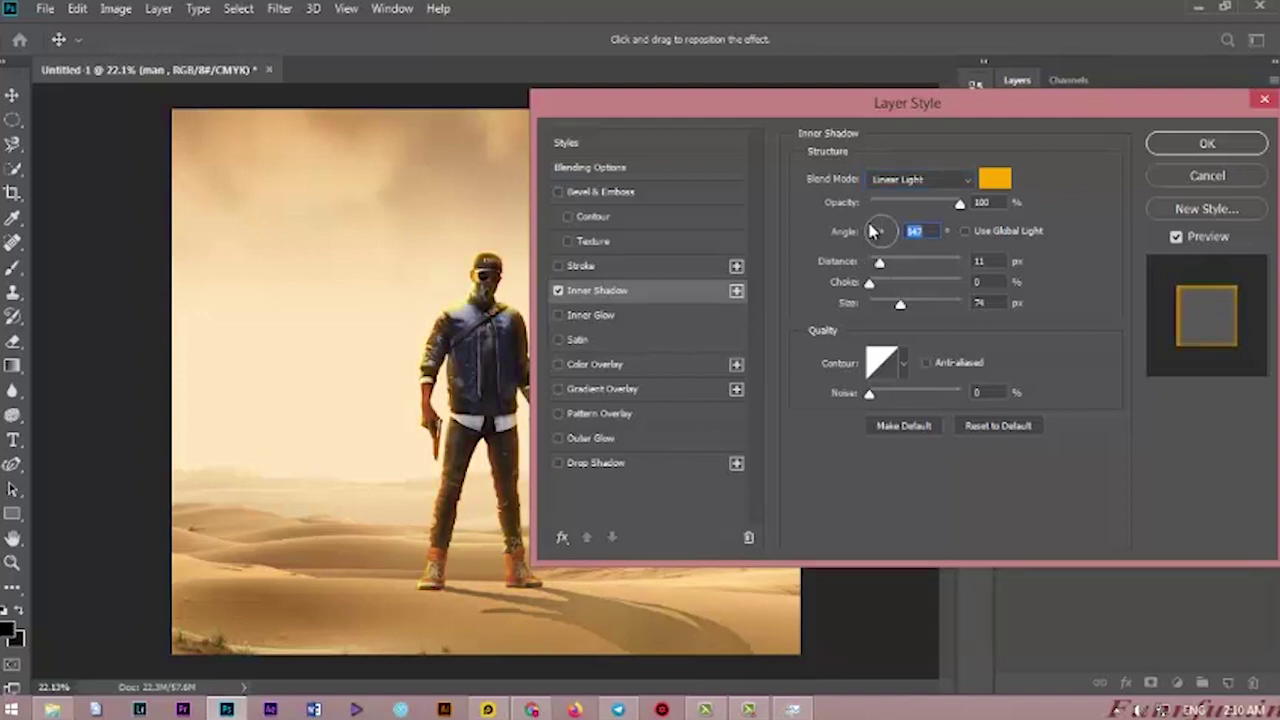
left_click_drag(900, 303, 884, 305)
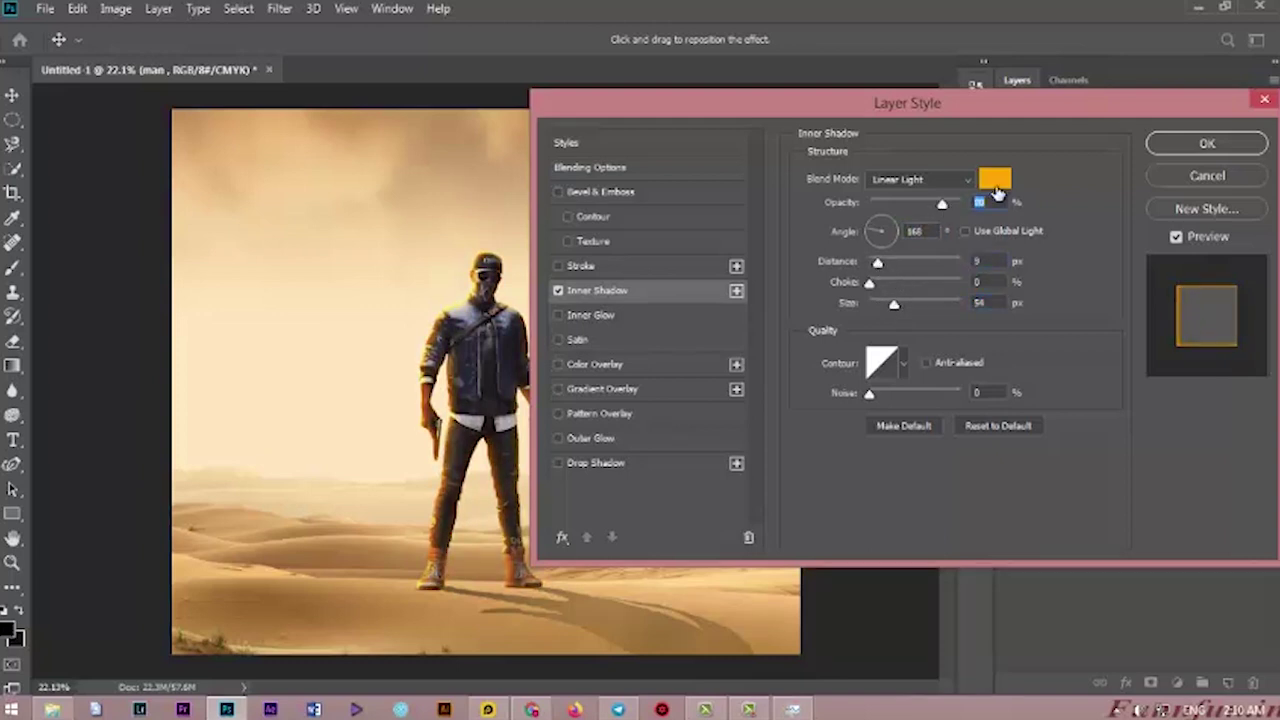
Change the inner shadow's colour to a pale orange, reduce its distance and set its size to 13 px, then apply the layer style.
left_click(995, 179)
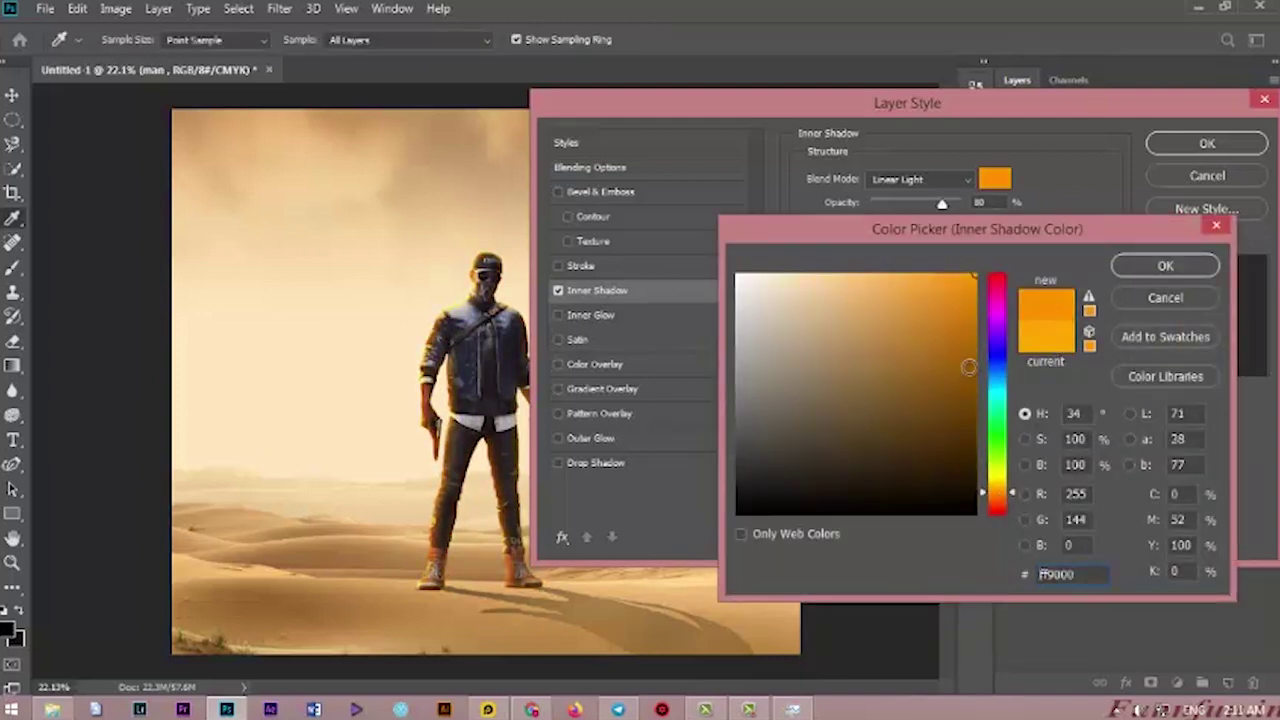
left_click_drag(903, 284, 858, 306)
left_click(1122, 271)
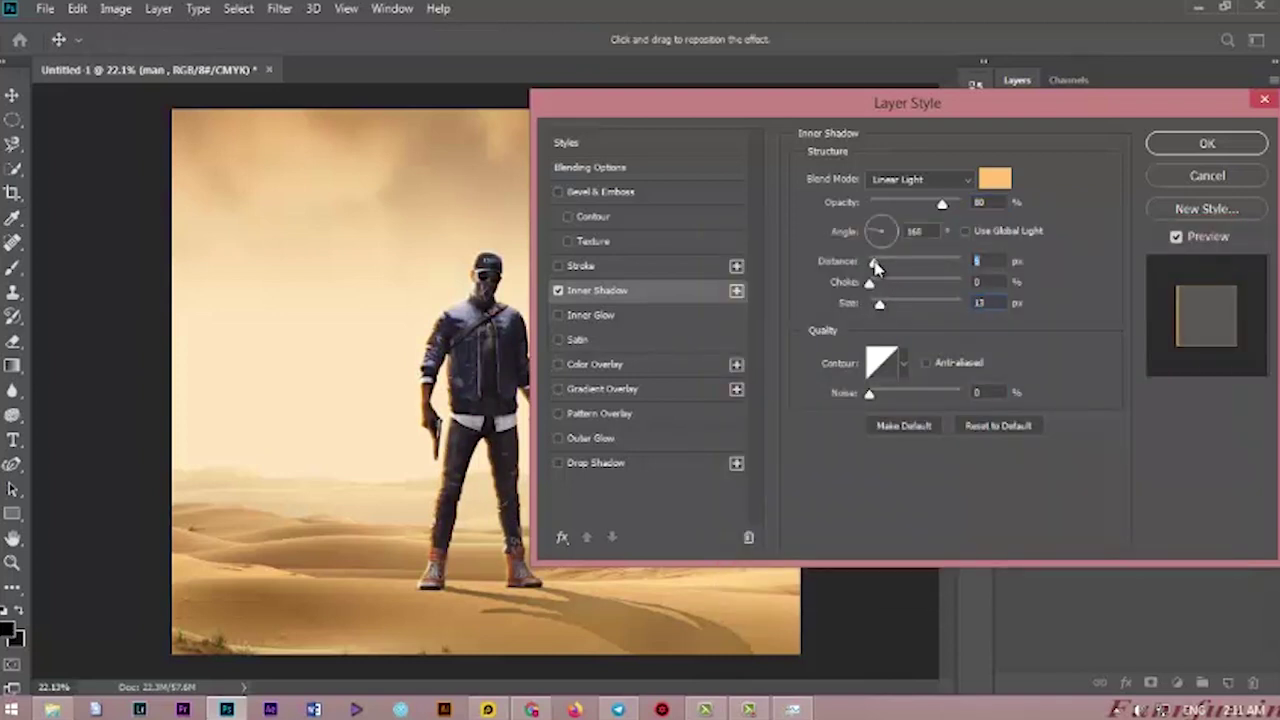
left_click(1200, 144)
Check the rim light along the man's legs and boots and collapse his layer's effects list.
key("ctrl+minus")
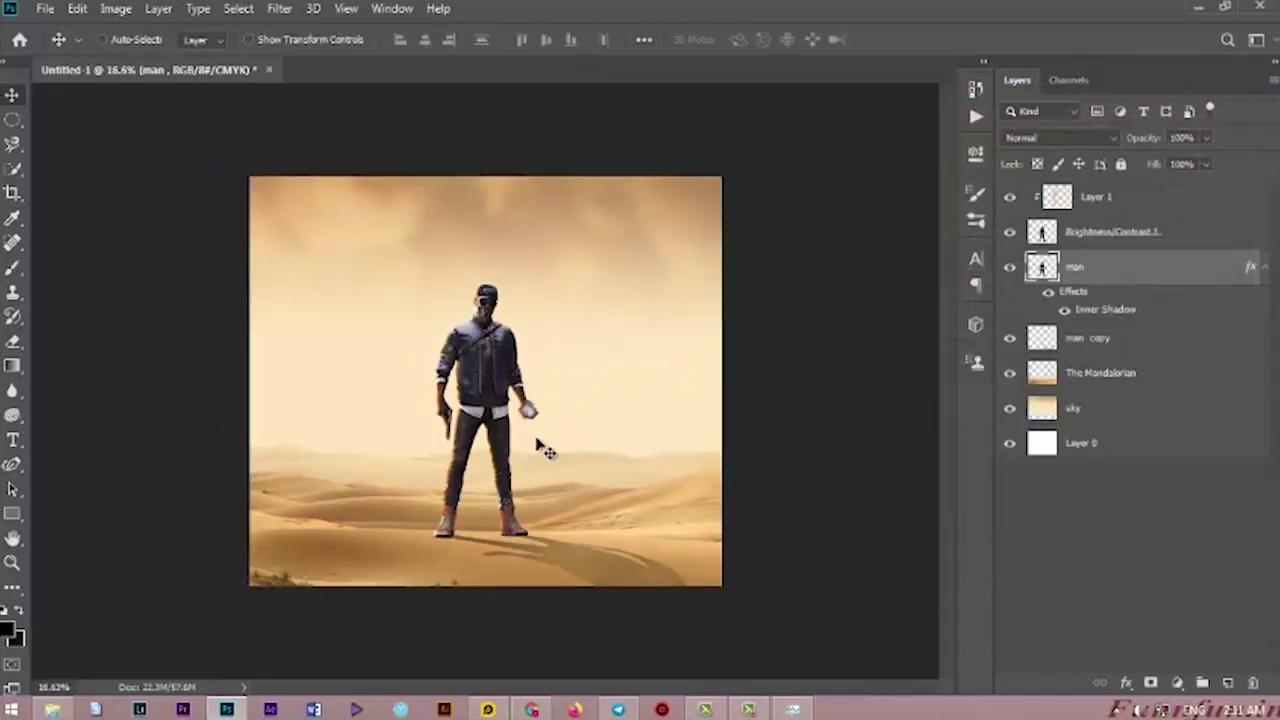
scroll(535, 541, "up", 3)
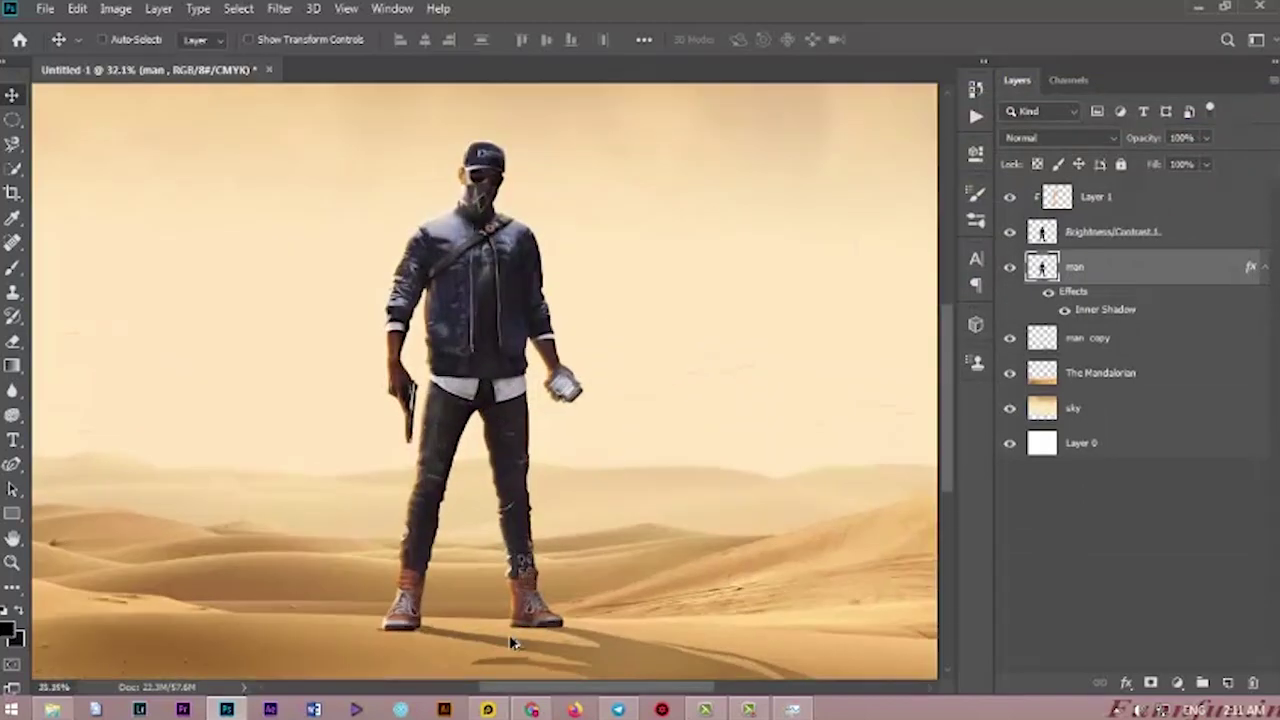
scroll(509, 634, "up", 5)
left_click(1261, 268)
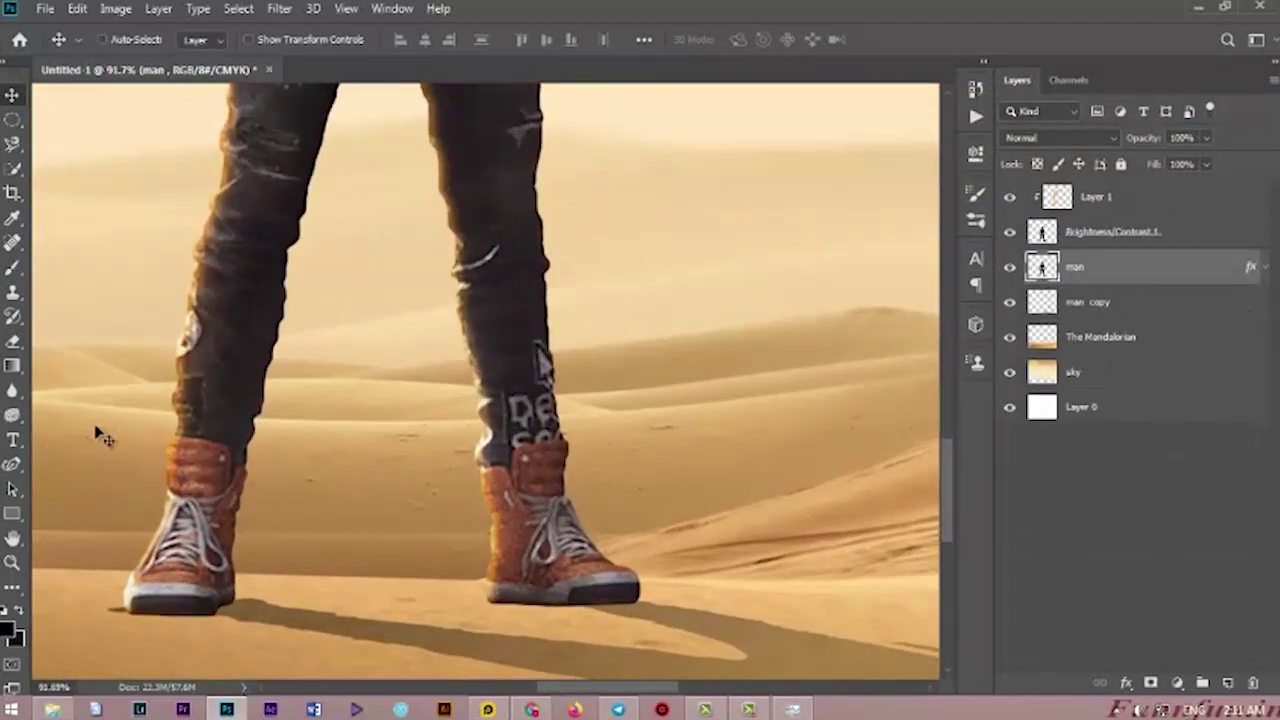
scroll(598, 578, "down", 6)
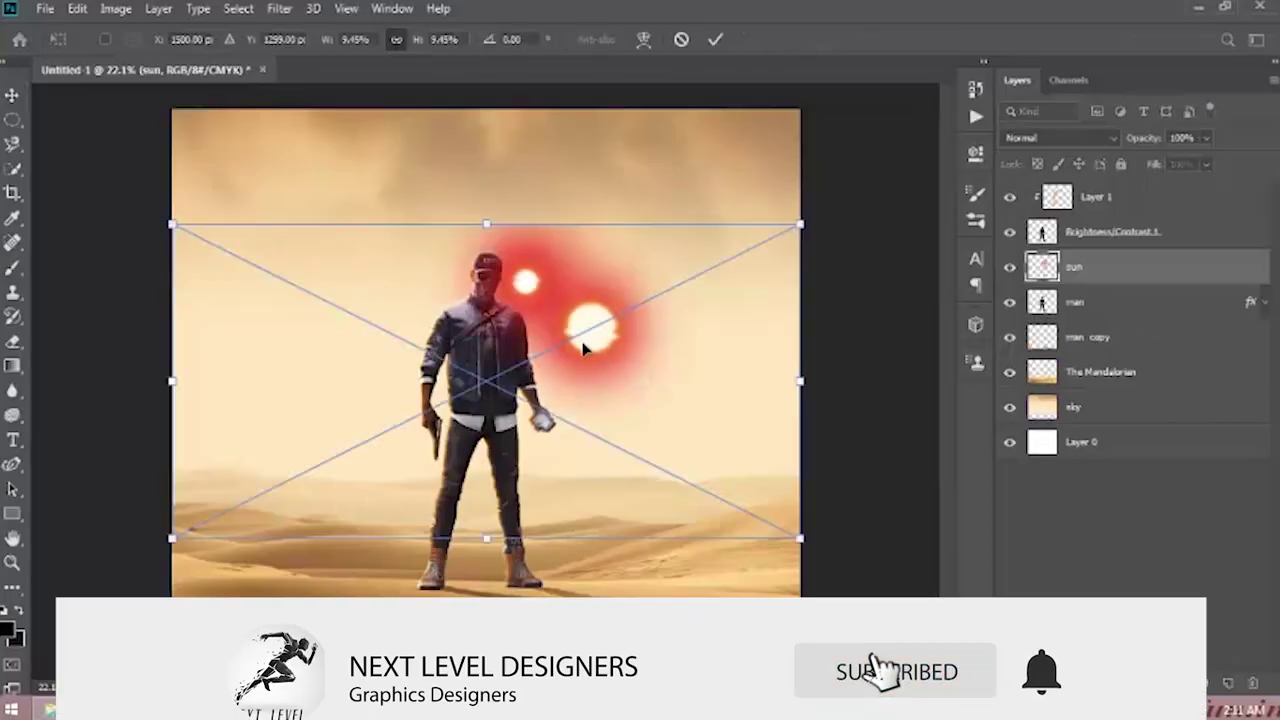
Place the sun image in the sky above the man and set its blend mode to Screen.
left_click_drag(586, 337, 375, 197)
key("Return")
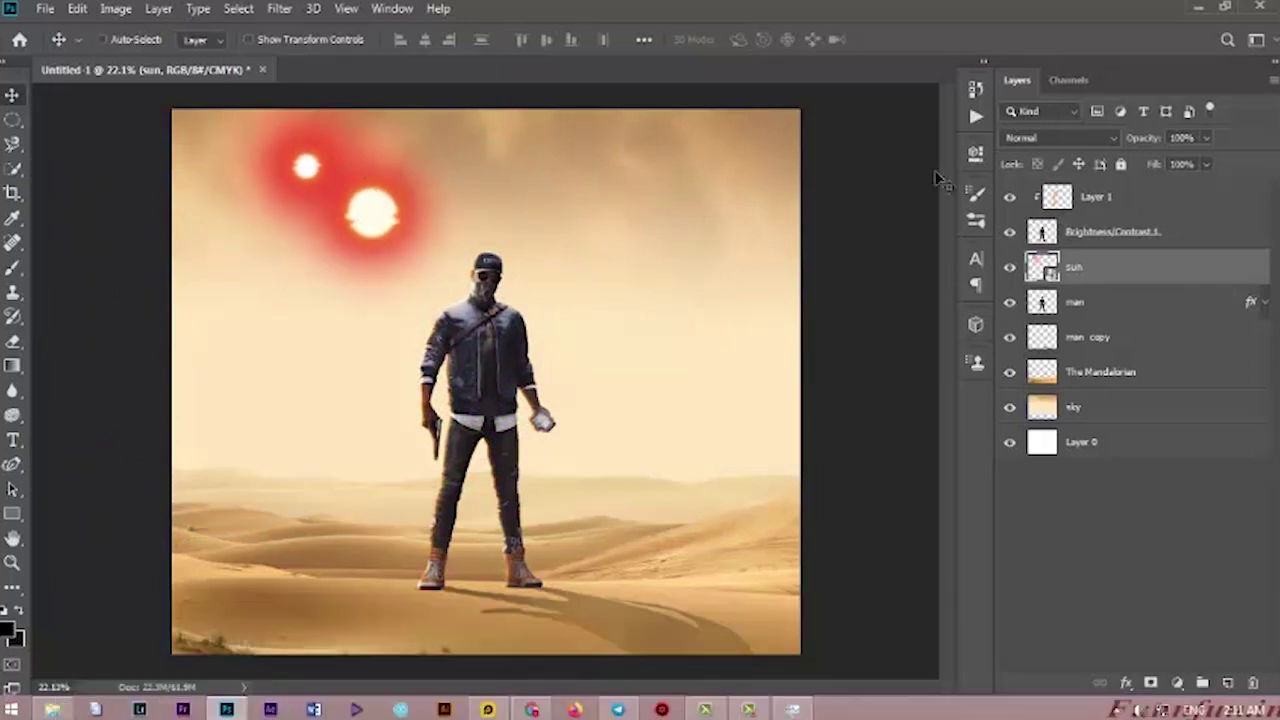
left_click(1042, 139)
Enlarge the sun layer and position it so the bigger sun glows beside the man's head.
key("ctrl+t")
left_click_drag(582, 424, 832, 547)
left_click_drag(628, 435, 517, 412)
key("Return")
left_click_drag(397, 250, 420, 296)
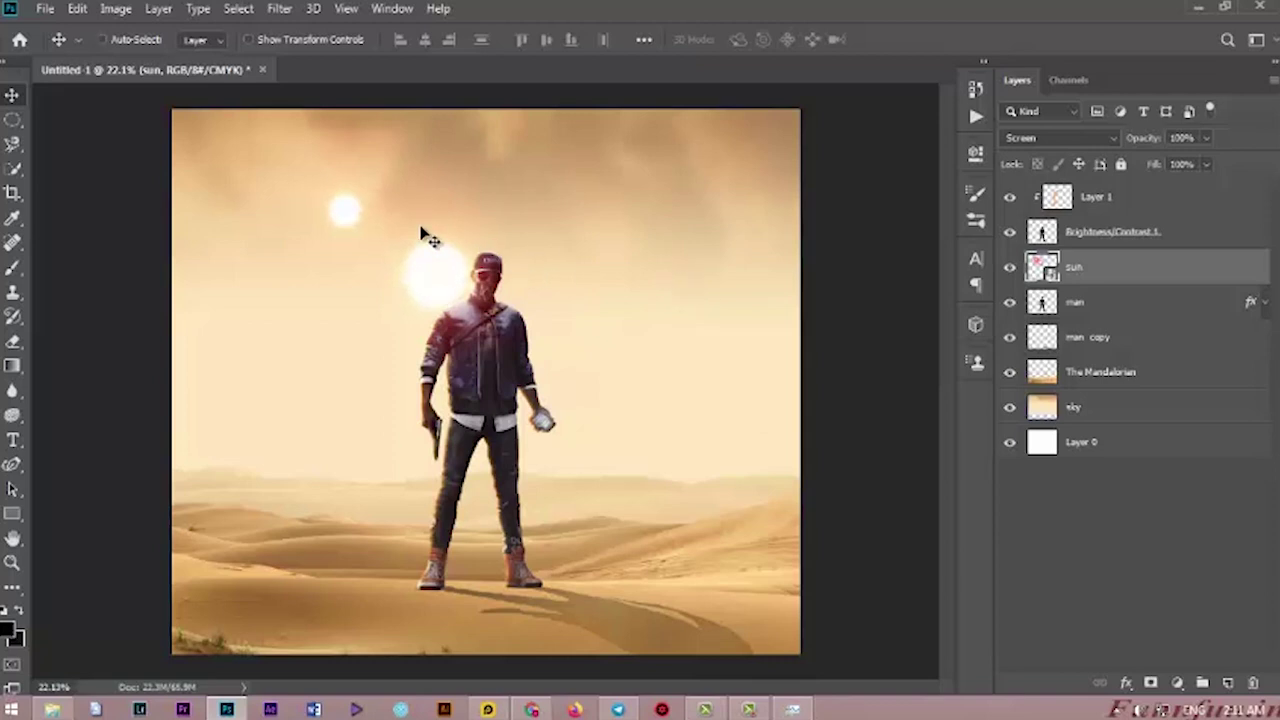
key("ctrl+t")
left_click_drag(727, 128, 796, 92)
left_click_drag(656, 263, 617, 286)
key("Return")
Shift the hue of the sun layer's red glow toward orange with a Hue/Saturation smart filter.
key("ctrl+u")
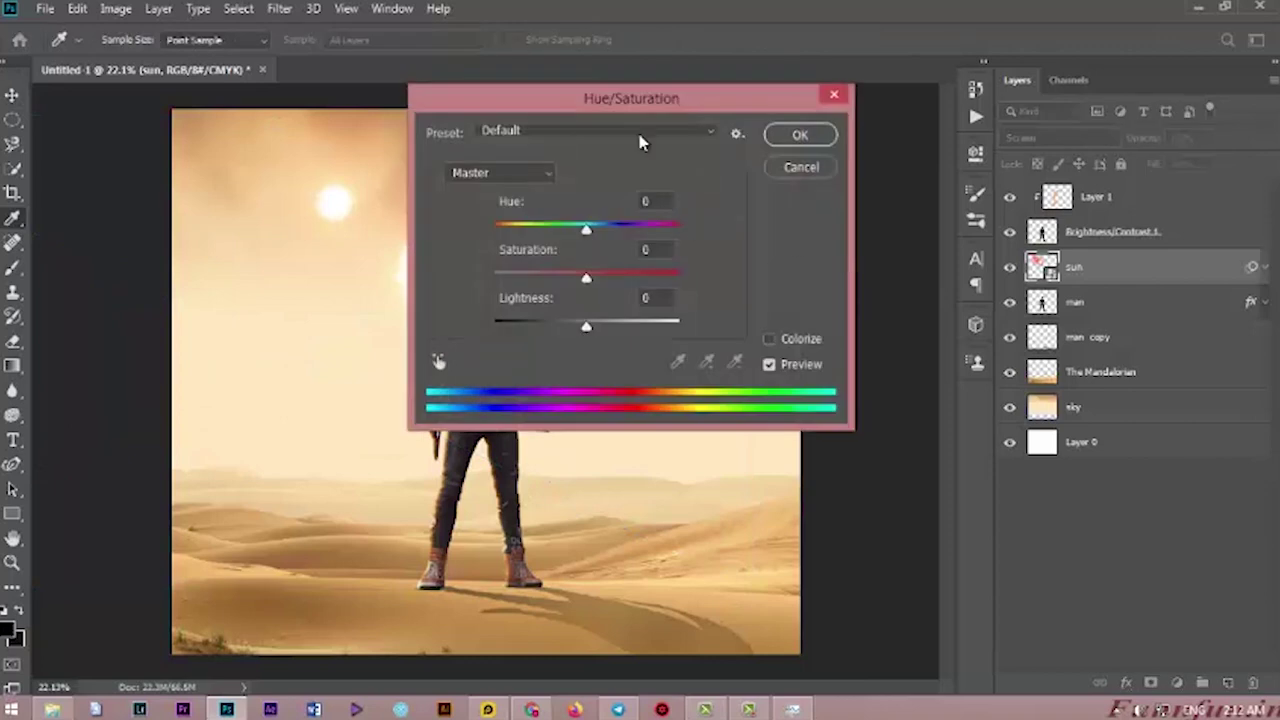
left_click_drag(620, 97, 866, 97)
left_click_drag(829, 226, 843, 232)
left_click(1025, 139)
scroll(428, 328, "down", 5)
scroll(480, 350, "up", 5)
scroll(460, 337, "up", 5)
scroll(470, 260, "down", 5)
scroll(480, 224, "up", 6)
scroll(477, 223, "down", 2)
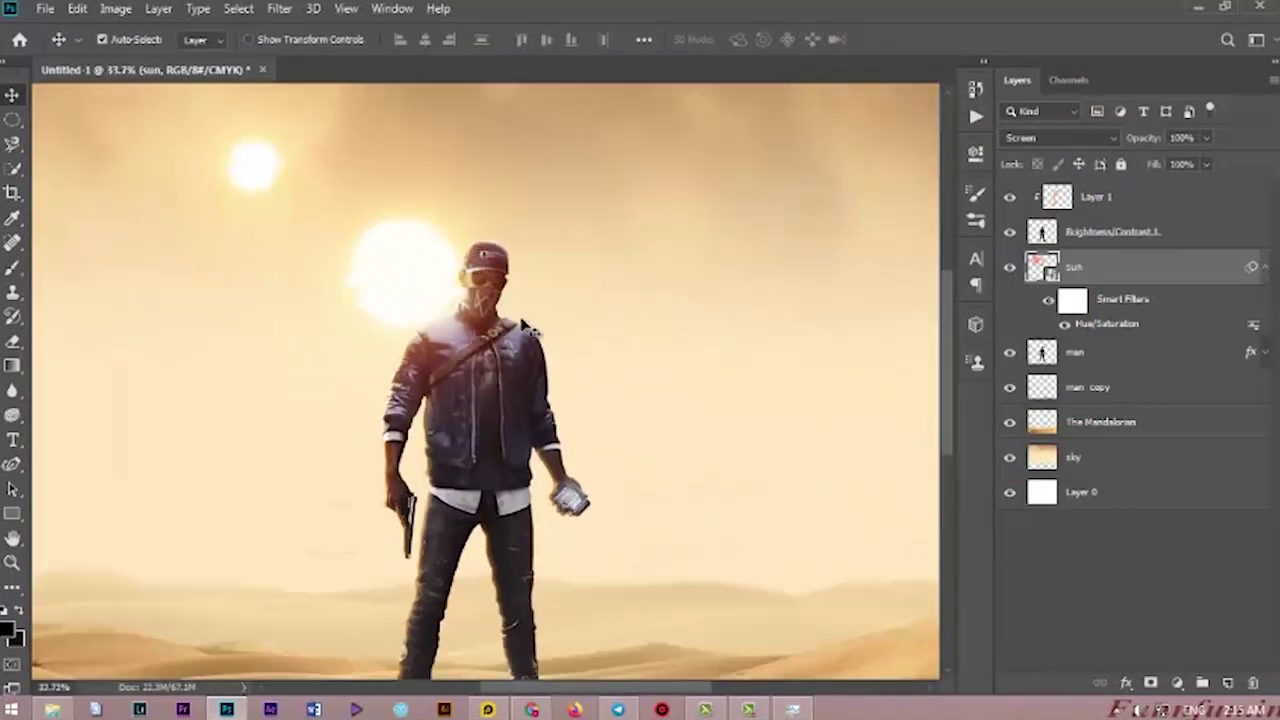
Add a second Hue/Saturation filter to the sun layer to push its glow slightly farther toward yellow.
key("ctrl+u")
mouse_move(839, 229)
left_mouse_down()
mouse_move(866, 229)
mouse_move(845, 229)
left_mouse_up()
left_click(1025, 139)
scroll(539, 335, "down", 3)
scroll(539, 335, "up", 3)
scroll(538, 343, "down", 1)
Scale the sun layer up further, reposition the suns in the sky behind the man's head, and apply the transform.
key("ctrl+t")
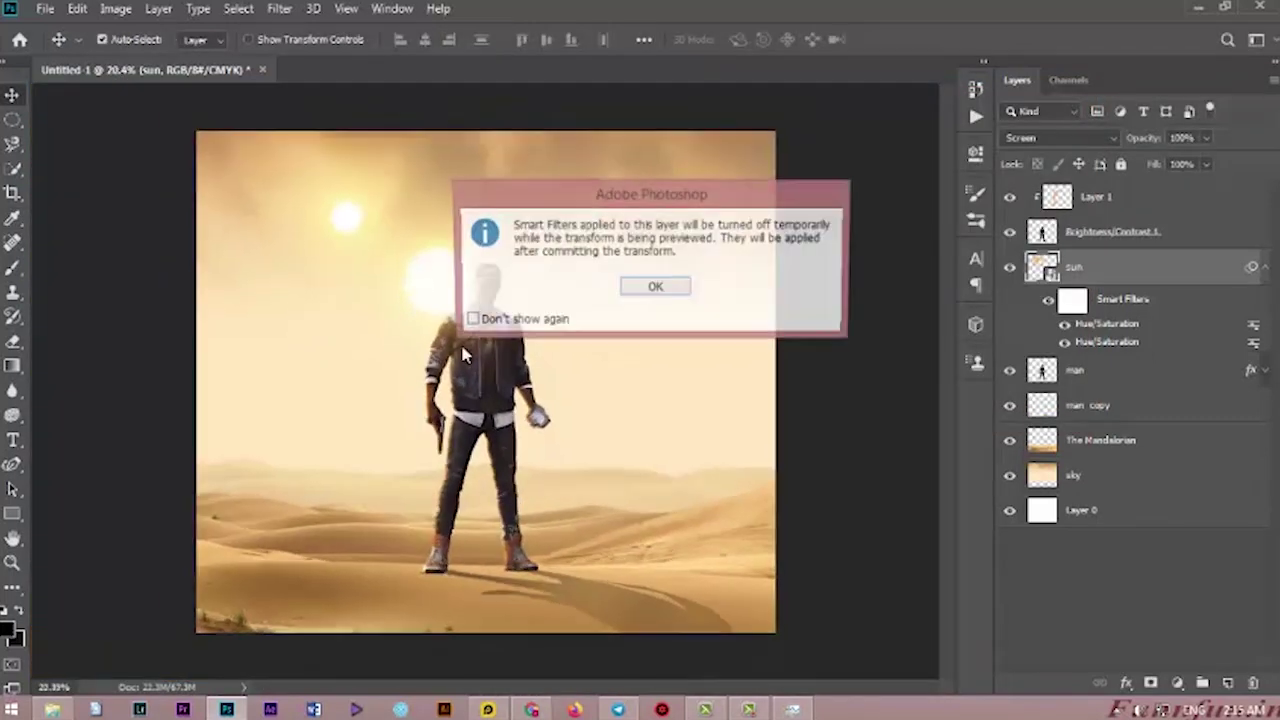
left_click(654, 286)
left_click_drag(729, 134, 820, 91)
left_click_drag(651, 250, 585, 280)
left_click_drag(754, 120, 926, 46)
left_click_drag(882, 345, 745, 388)
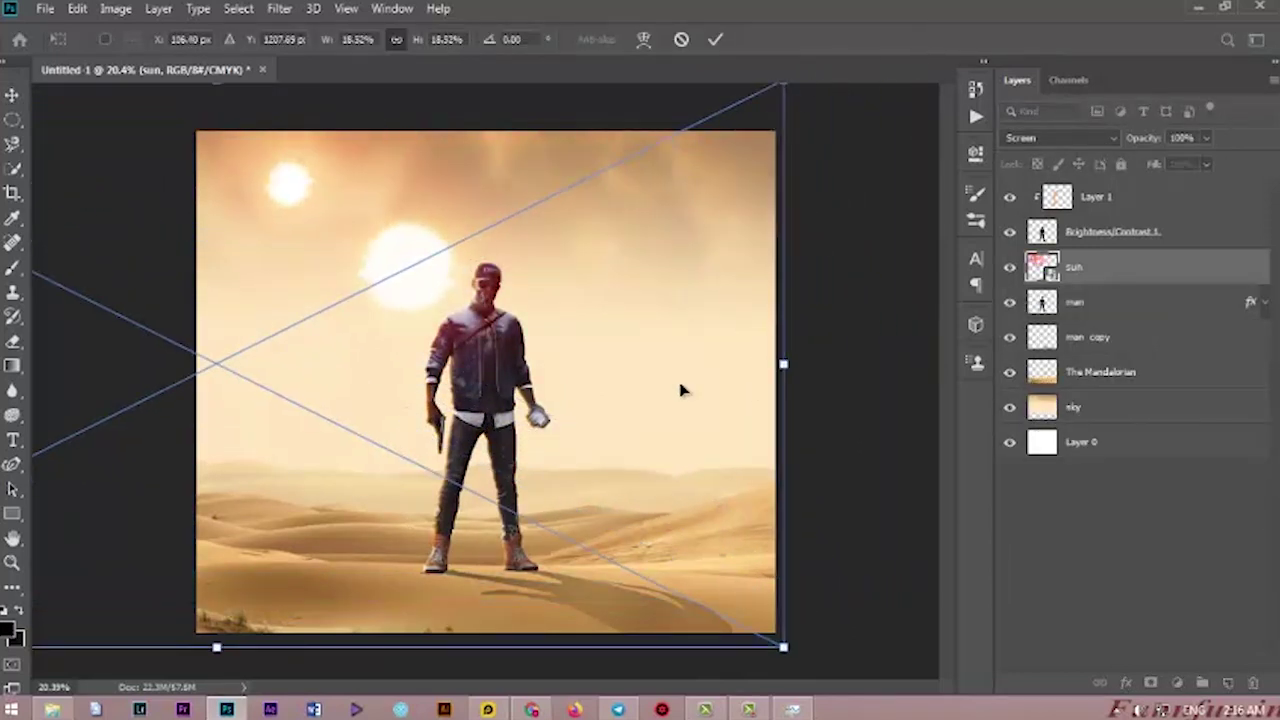
scroll(745, 388, "down", 2)
left_click_drag(671, 546, 753, 586)
left_click_drag(712, 562, 674, 548)
key("Return")
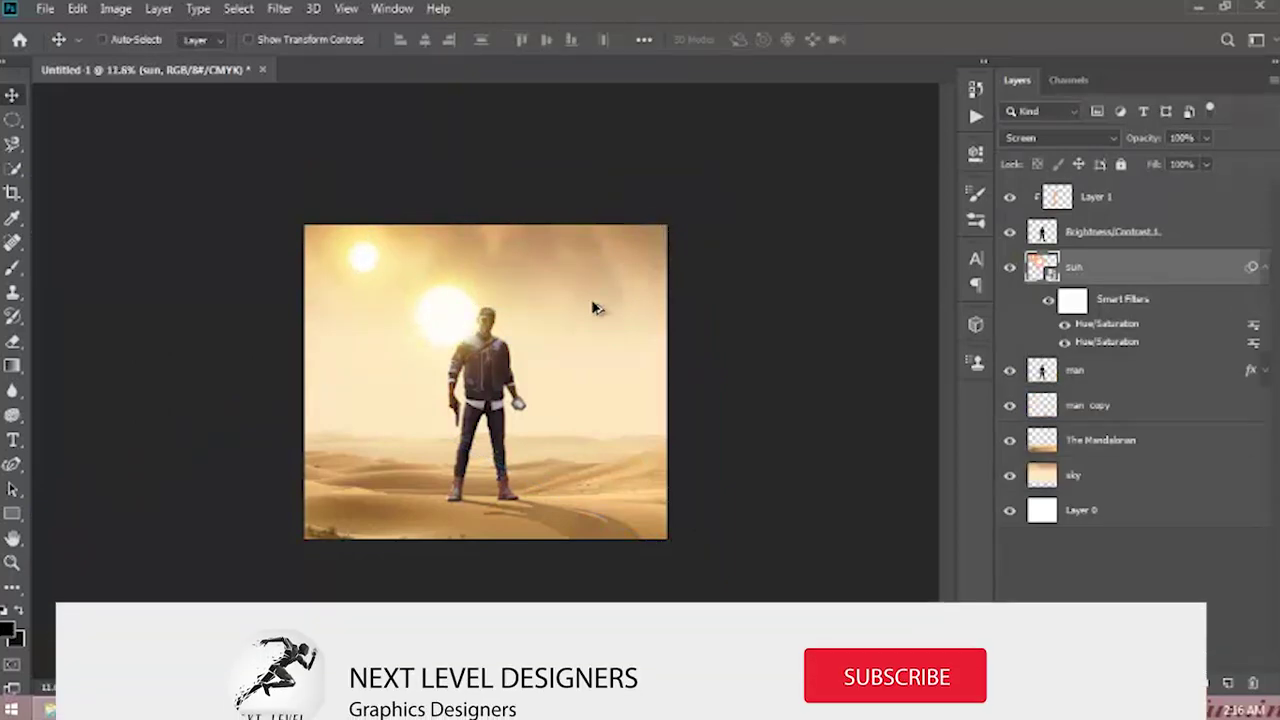
Place the png-bucky-barnes image of the running masked soldier into the composition.
scroll(461, 370, "up", 3)
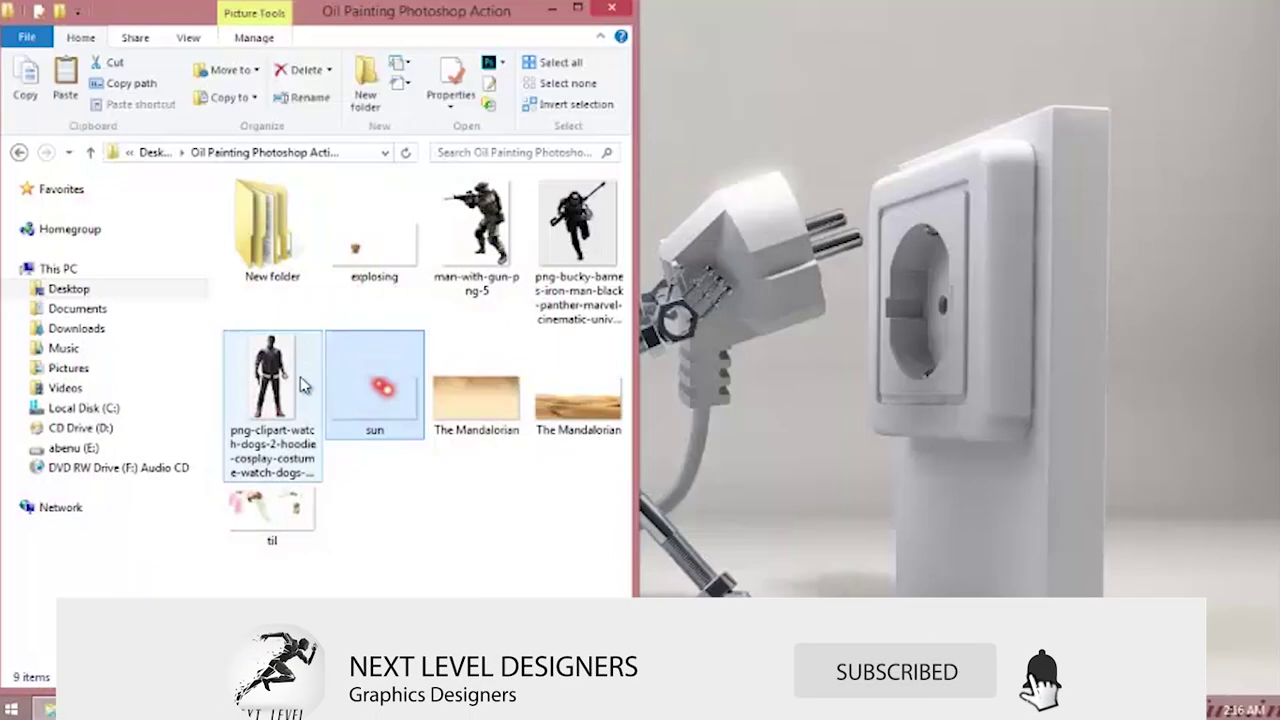
left_click(579, 250)
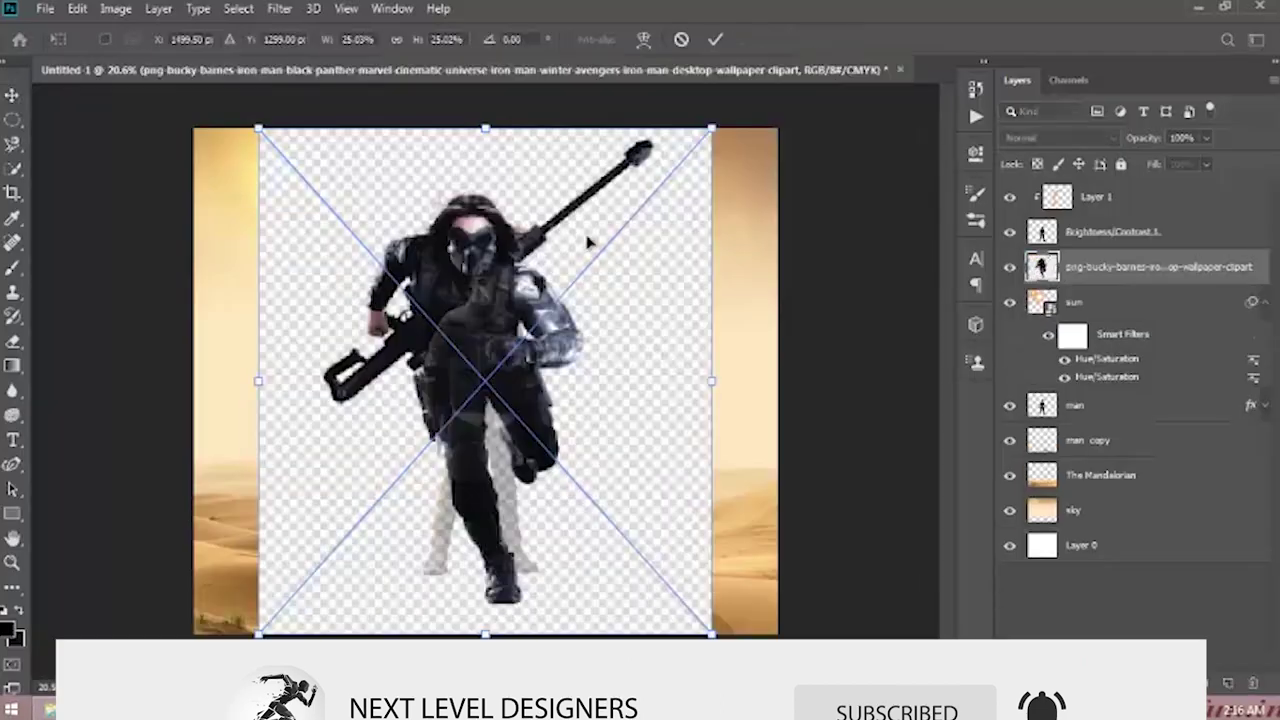
key("Return")
Select the running soldier with the Quick Selection tool and refine the selection around the legs with a smaller brush.
left_click(12, 168)
left_click(100, 166)
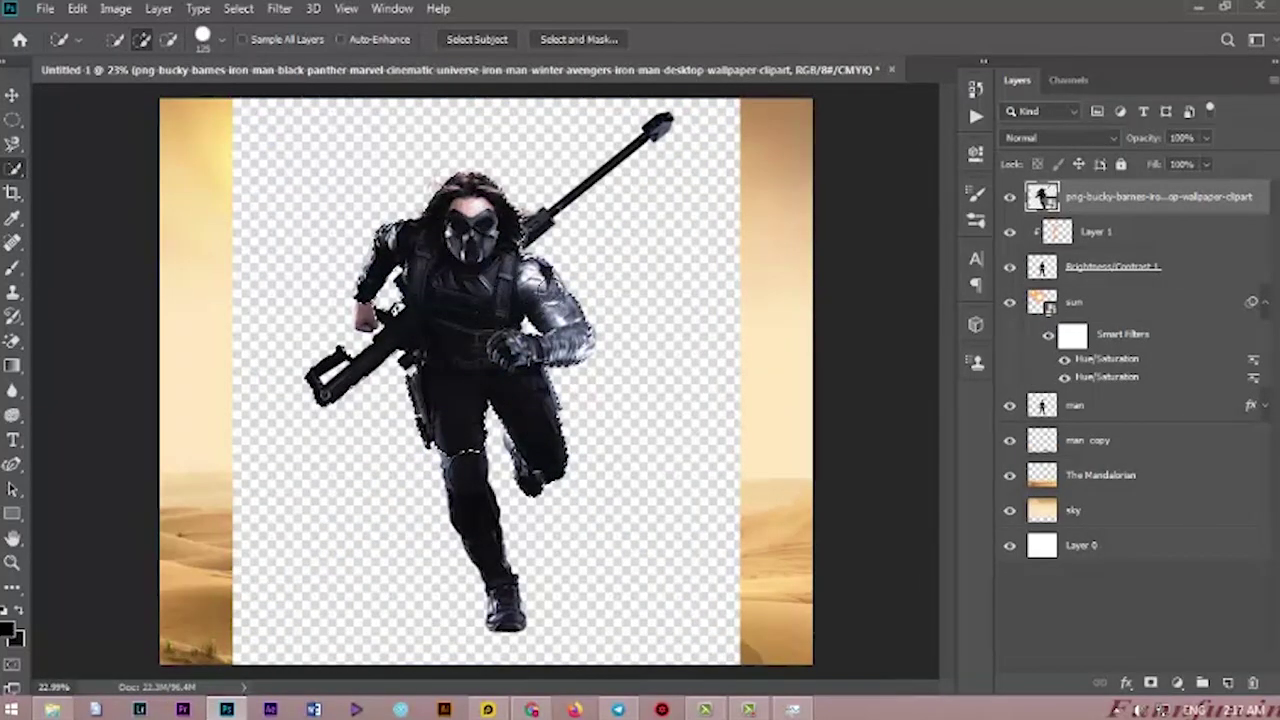
scroll(570, 283, "up", 5)
scroll(400, 300, "down", 3)
scroll(309, 500, "up", 2)
scroll(300, 288, "down", 3)
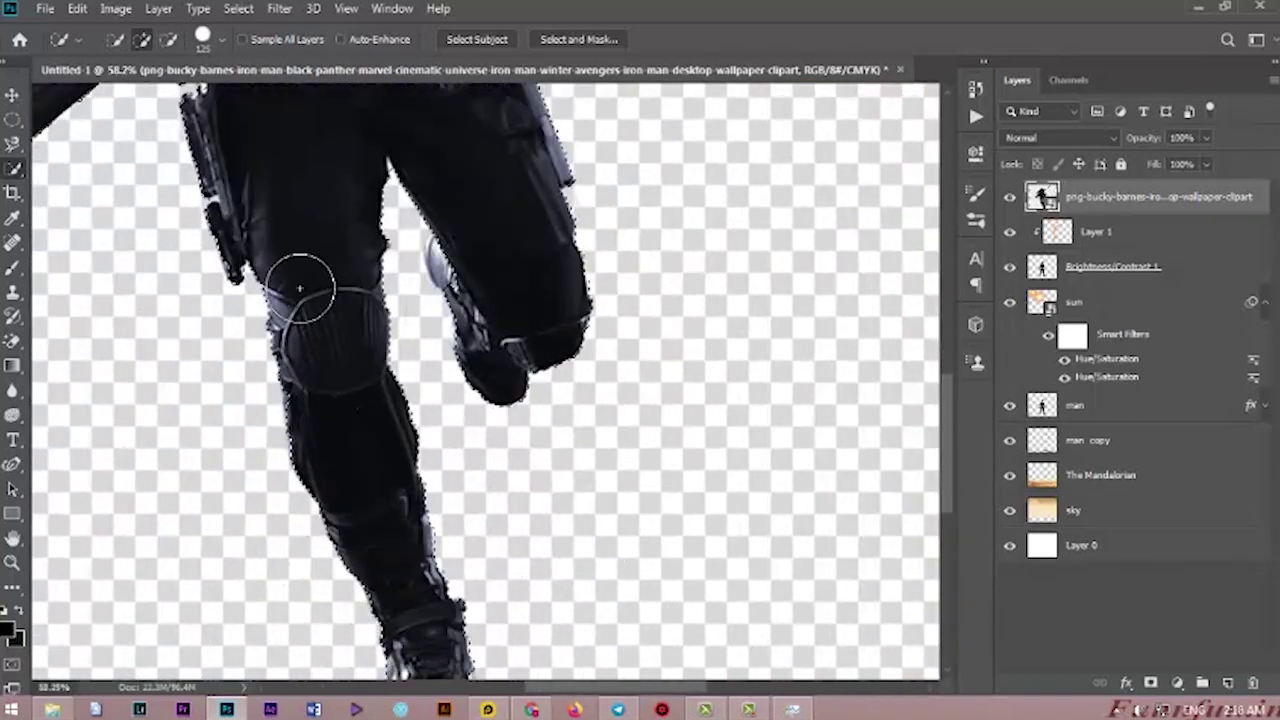
scroll(300, 288, "down", 3)
key("[")
key("[")
scroll(460, 270, "up", 4)
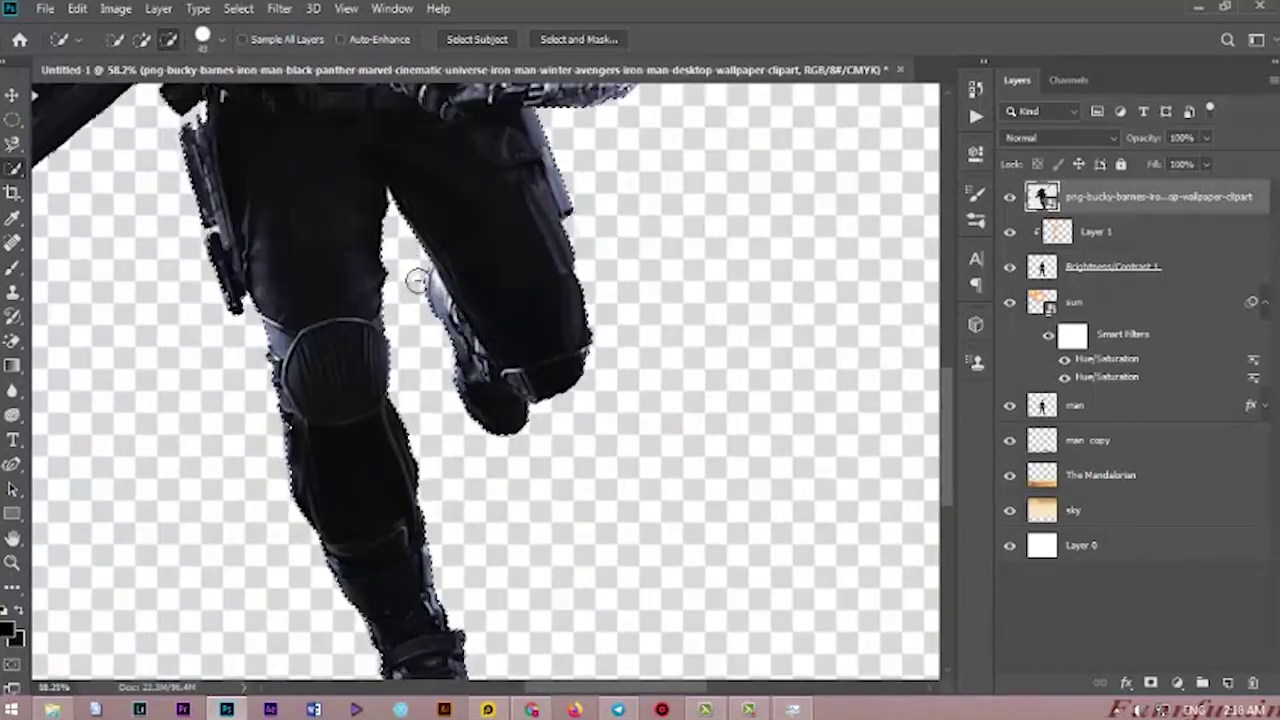
scroll(417, 281, "up", 3)
scroll(669, 291, "down", 3)
Add the outer edge of the soldier's leather sleeve and his bare fist to the selection.
scroll(353, 232, "up", 5)
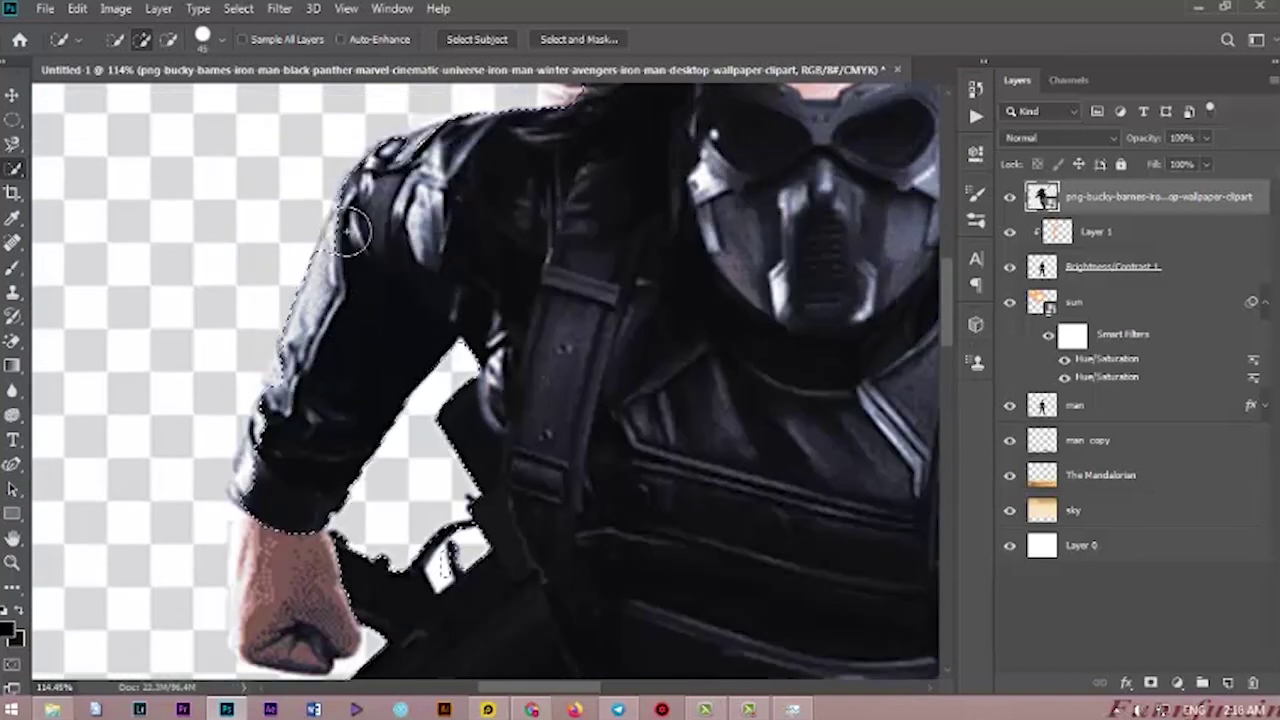
left_click_drag(293, 408, 267, 456)
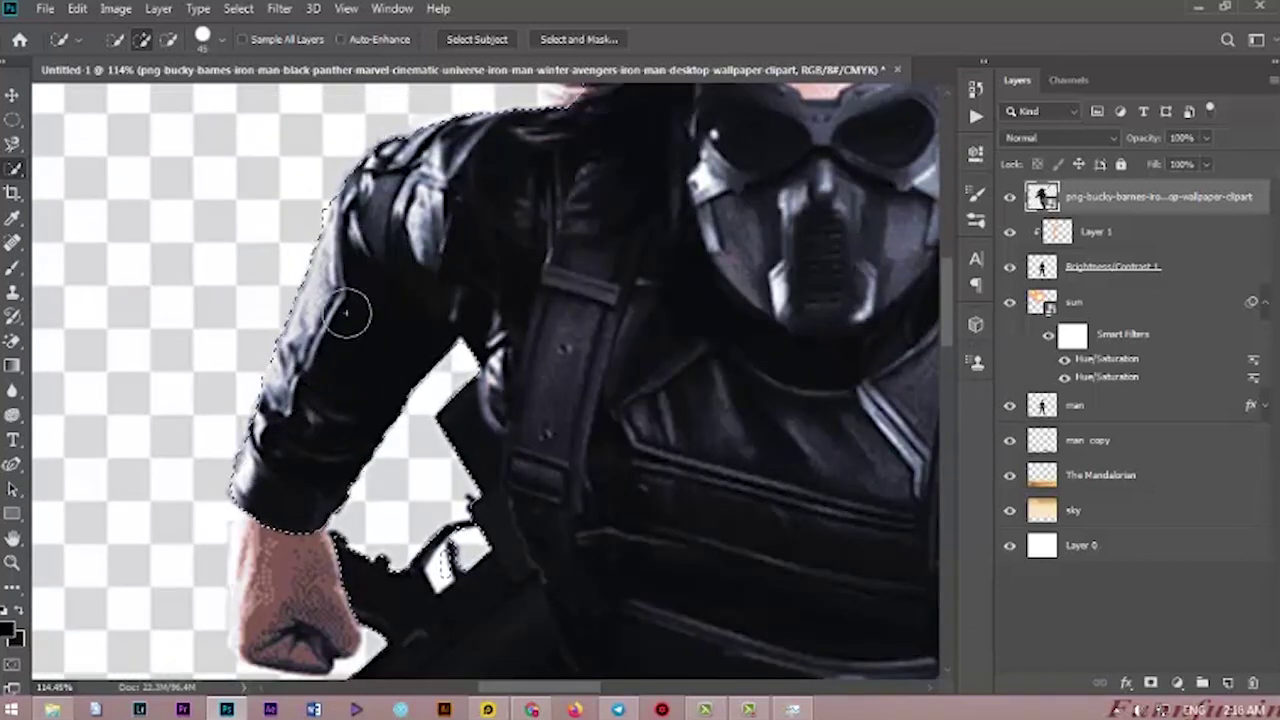
scroll(425, 165, "up", 3)
scroll(400, 300, "down", 6)
mouse_move(240, 330)
left_mouse_down()
mouse_move(195, 418)
mouse_move(251, 388)
mouse_move(250, 303)
left_mouse_up()
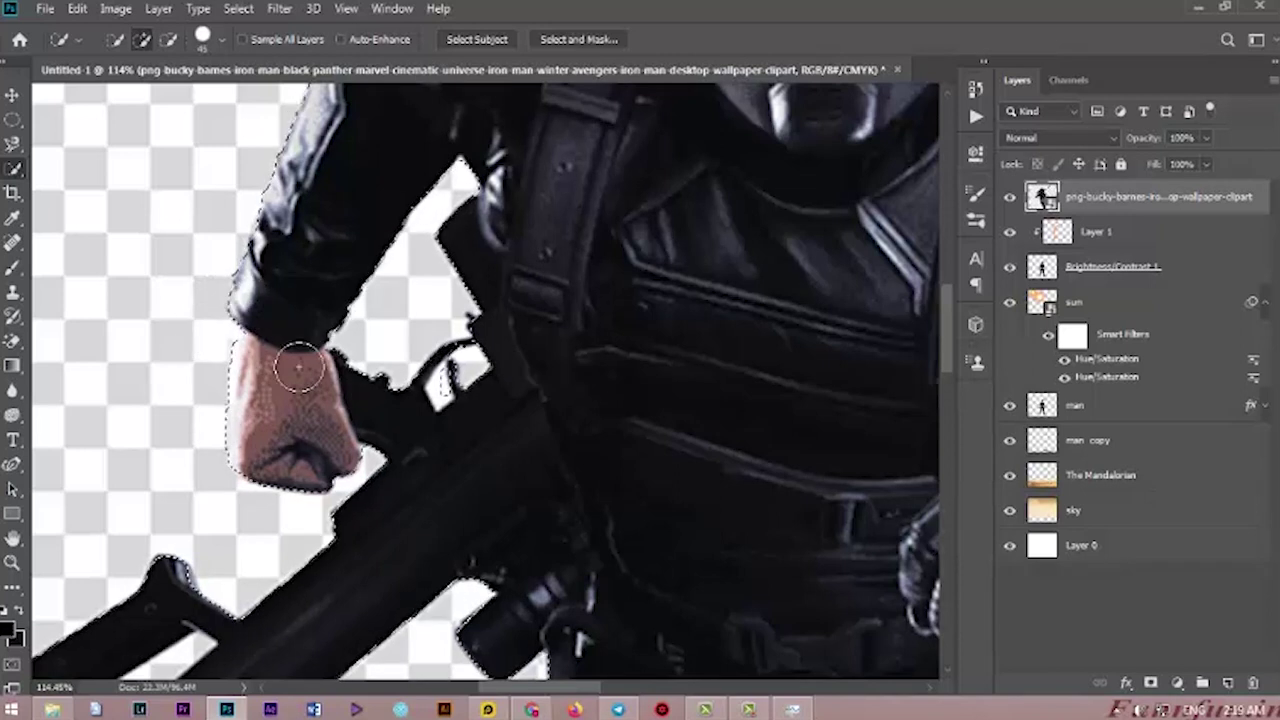
Subtract the small gap beside the rifle's trigger from the selection, then turn the selection into a layer mask.
scroll(443, 362, "down", 1)
left_click(438, 360, "alt")
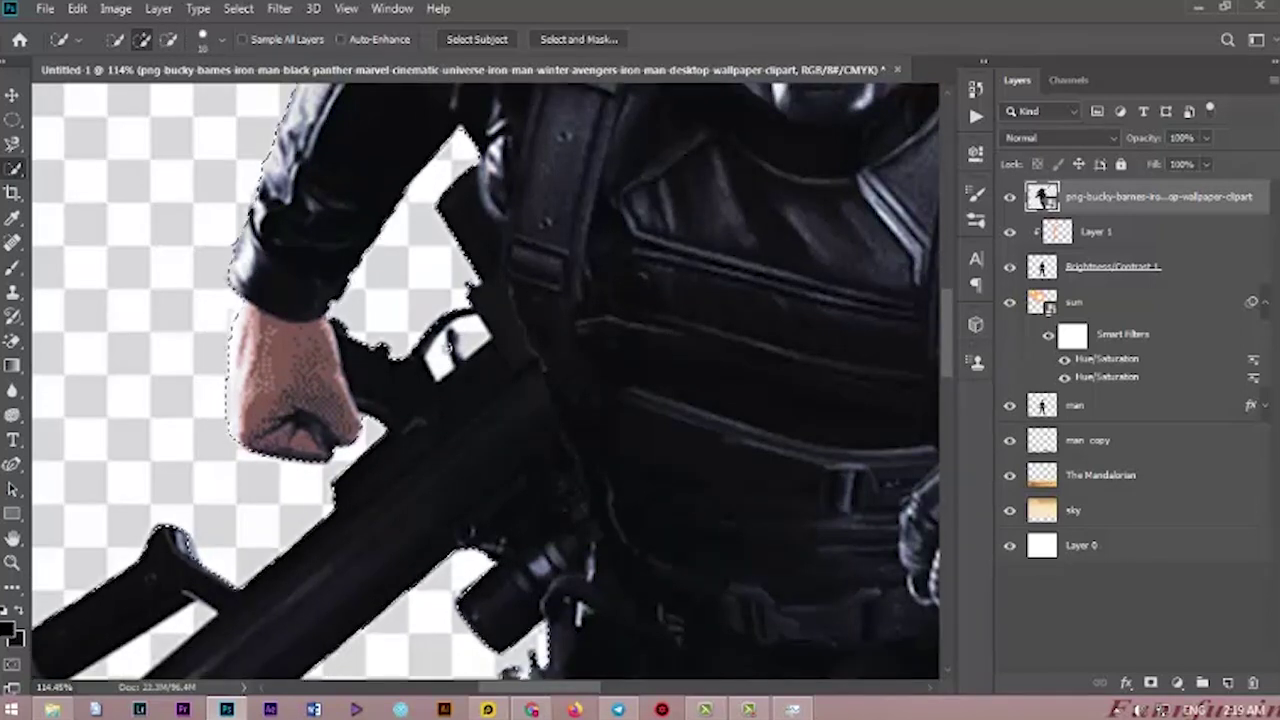
scroll(468, 370, "down", 5)
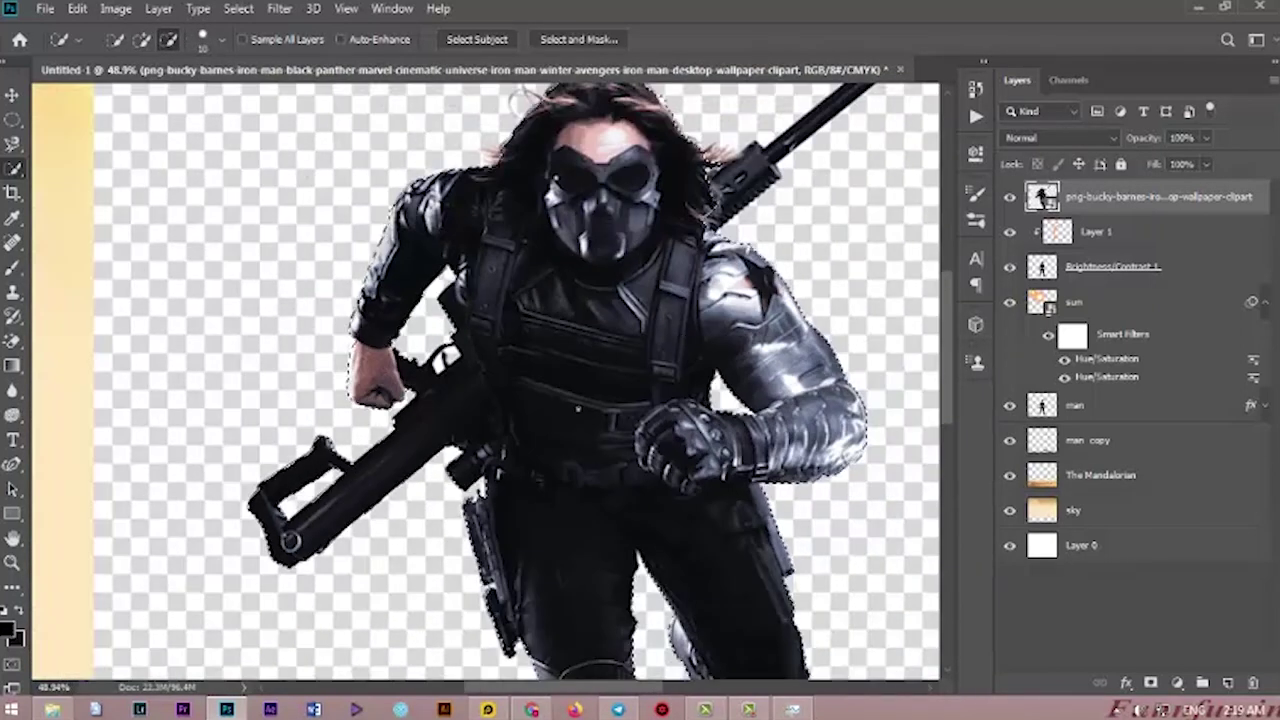
scroll(468, 370, "up", 2)
scroll(866, 287, "up", 3)
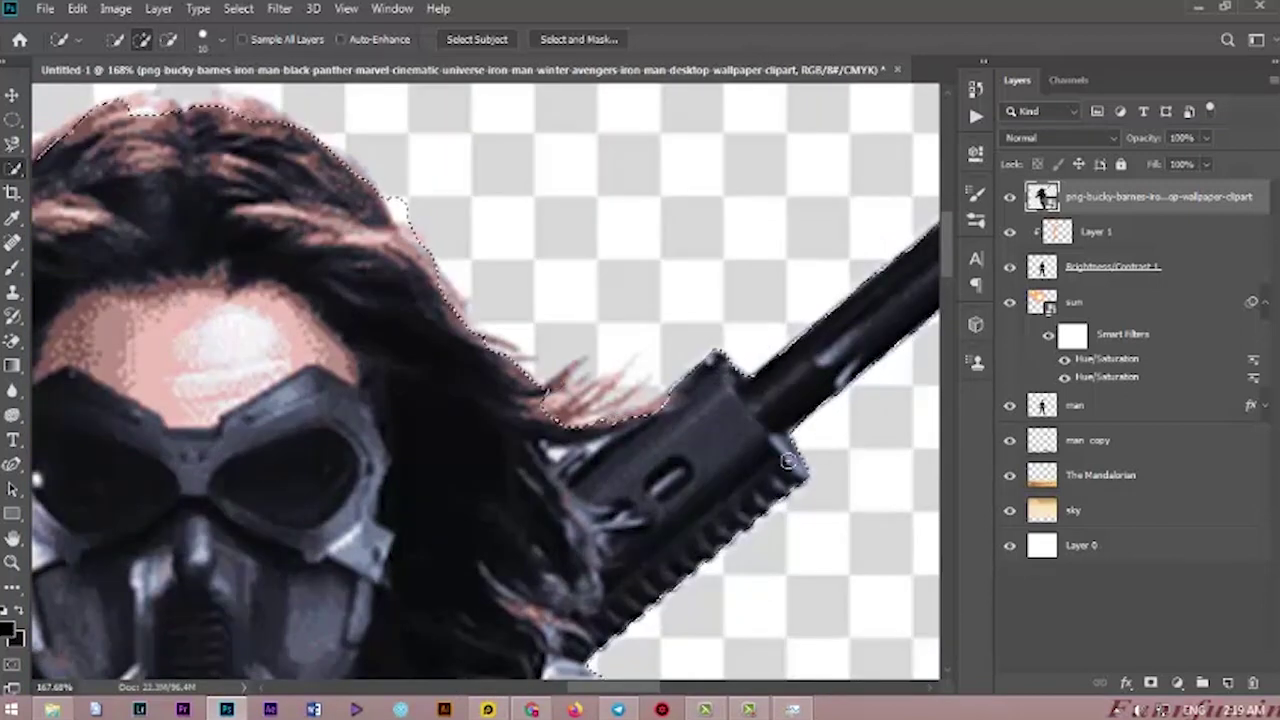
scroll(814, 451, "down", 6)
left_click(1151, 684)
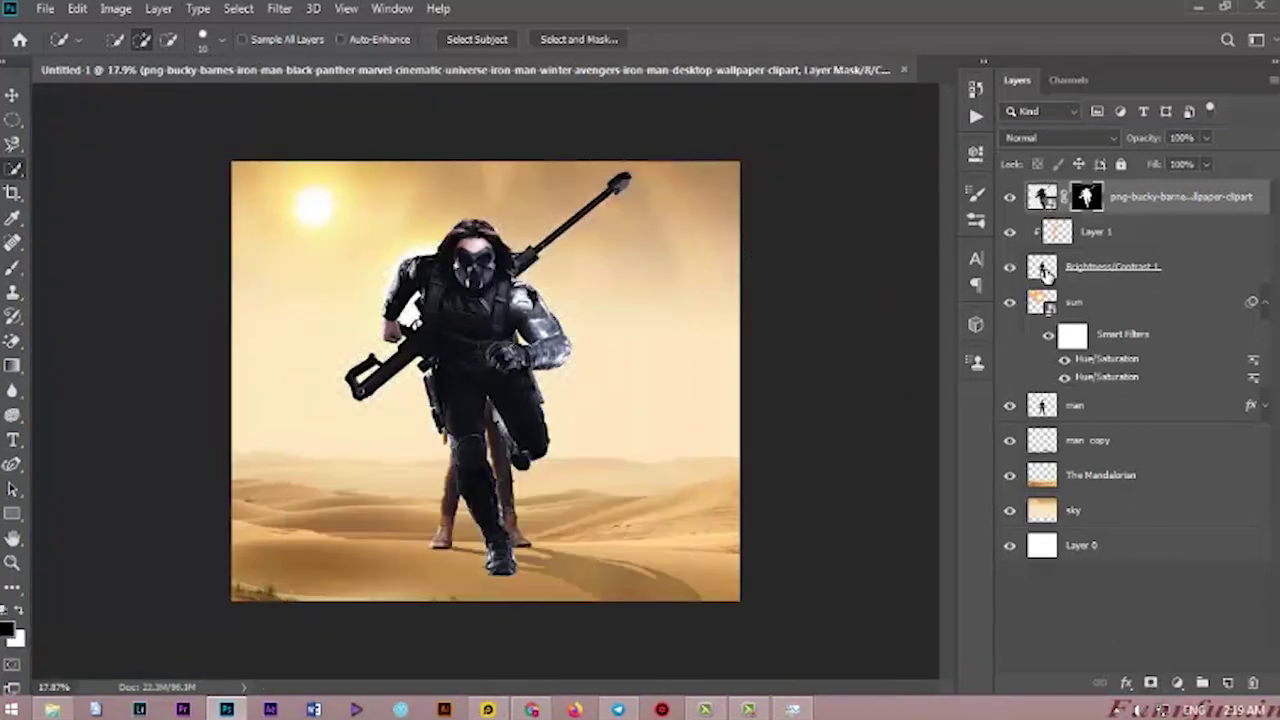
Move the masked soldier to the right-hand side of the standing man.
right_click(1079, 204)
left_click(18, 97)
left_click(13, 96)
left_click_drag(498, 301, 637, 333)
Refine the soldier's mask in Select and Mask with 0 px feather, 29% contrast and the edge shifted inward.
right_click(1088, 195)
left_click(1160, 332)
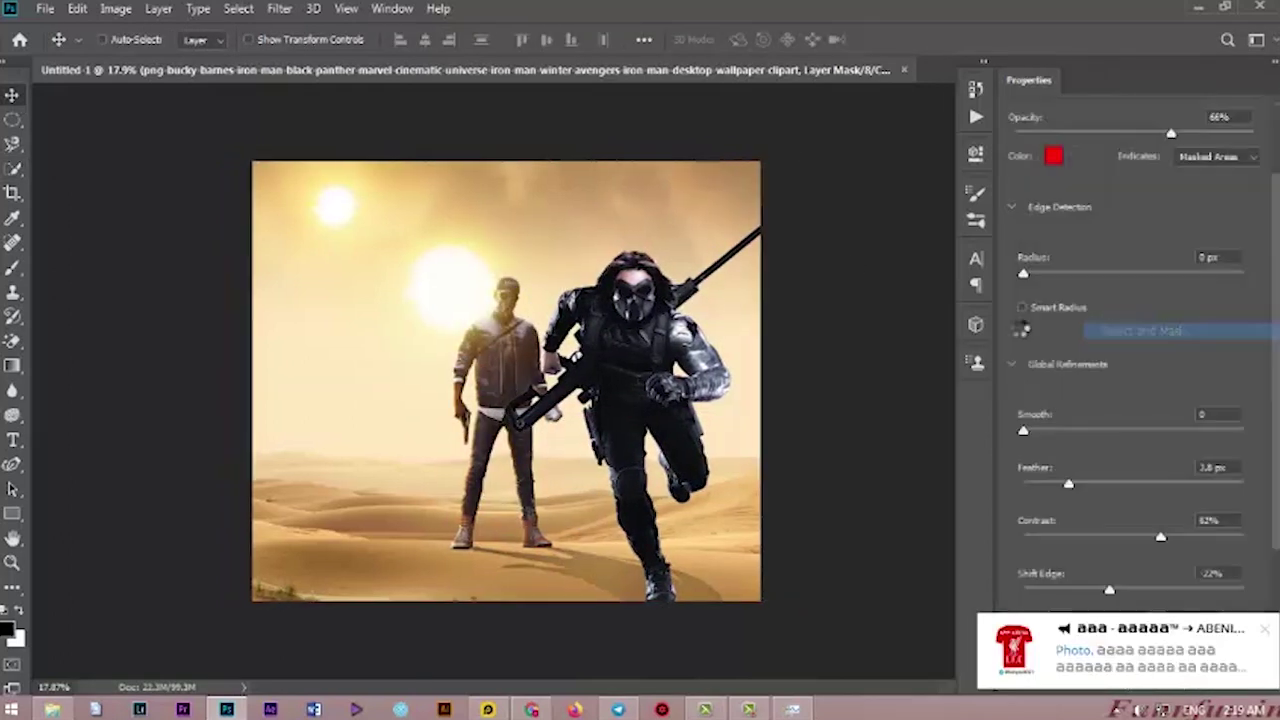
key("z")
left_click_drag(680, 268, 780, 268)
left_click(12, 120)
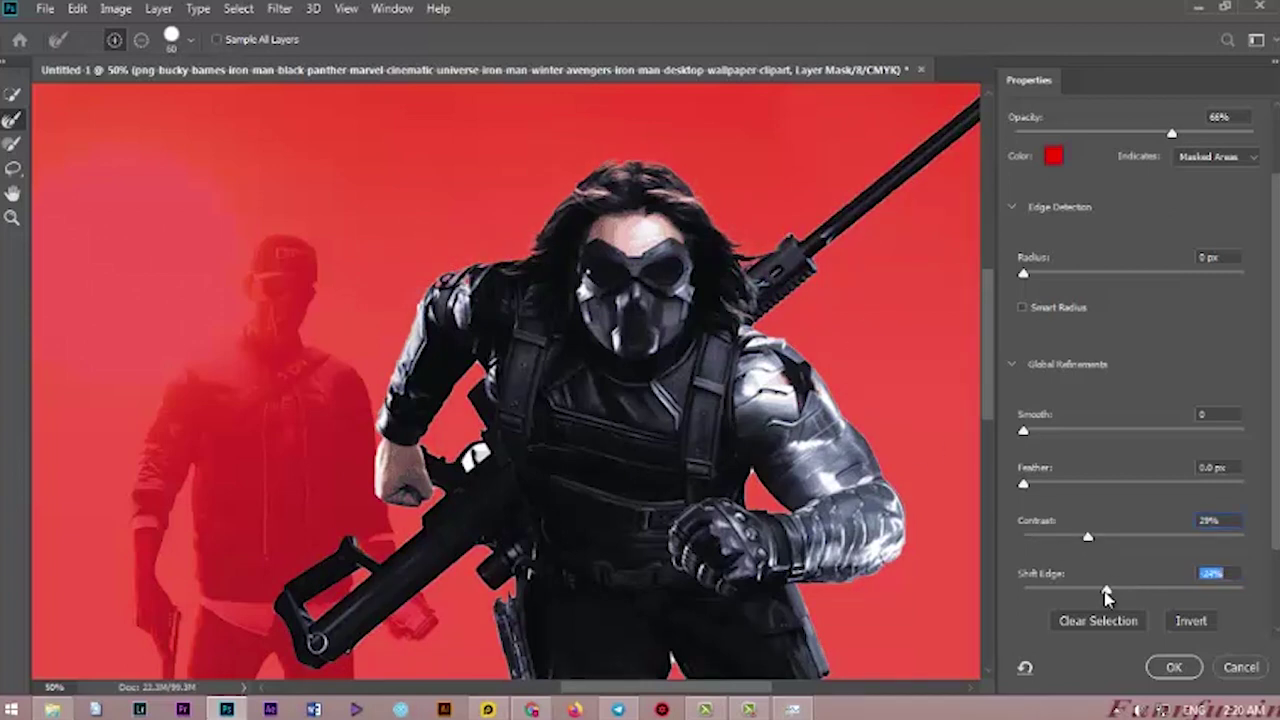
scroll(971, 472, "down", 5)
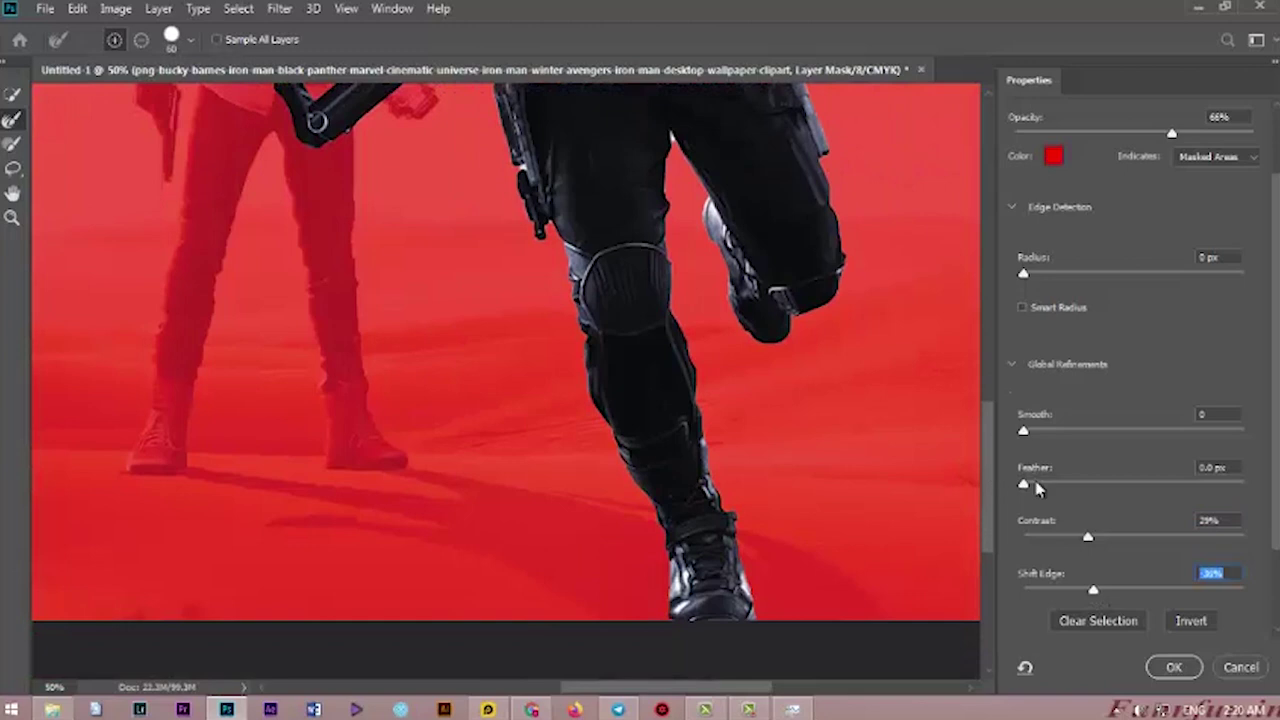
left_click(1172, 668)
key("ctrl+0")
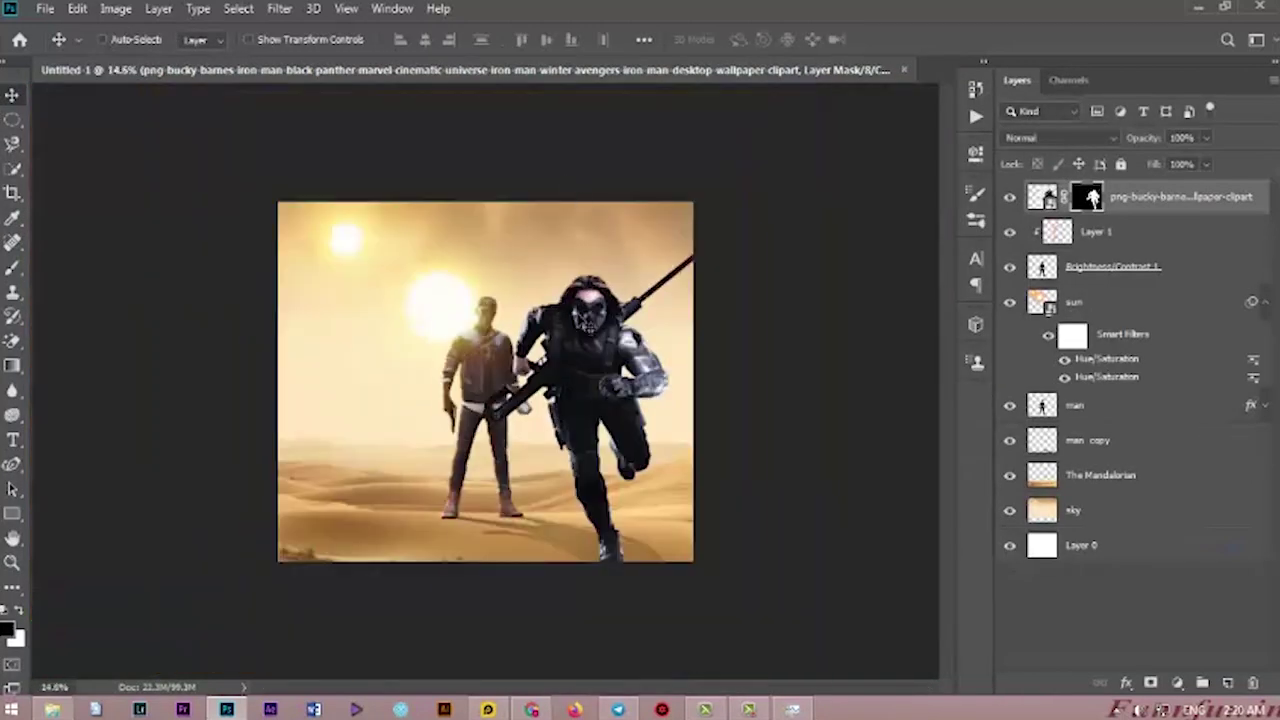
Scale the soldier down and place him on the dunes to the left of the standing man.
key("ctrl+t")
left_click_drag(757, 224, 530, 271)
left_click(386, 40)
left_click(386, 40)
left_click_drag(420, 340, 378, 420)
key("Return")
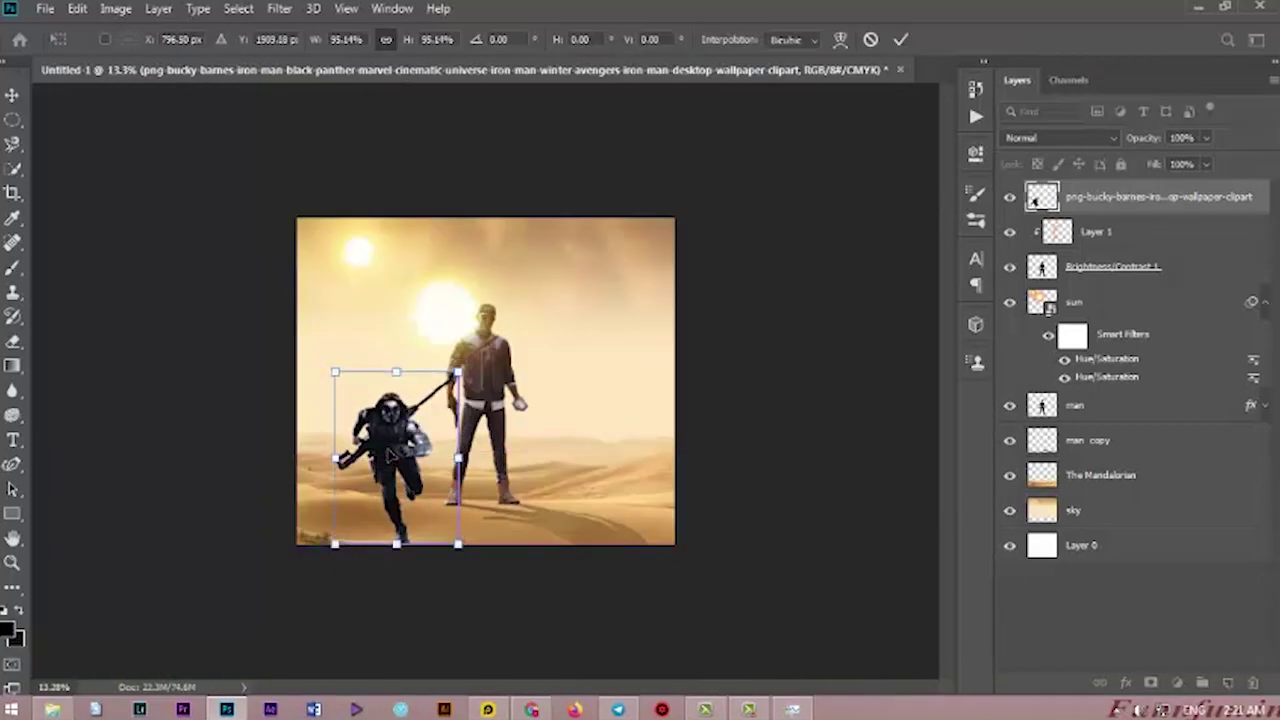
key("Return")
Move the soldier's layer directly below the man layer and copy the man's layer style onto it.
left_click_drag(1160, 197, 1075, 455)
scroll(402, 480, "up", 5)
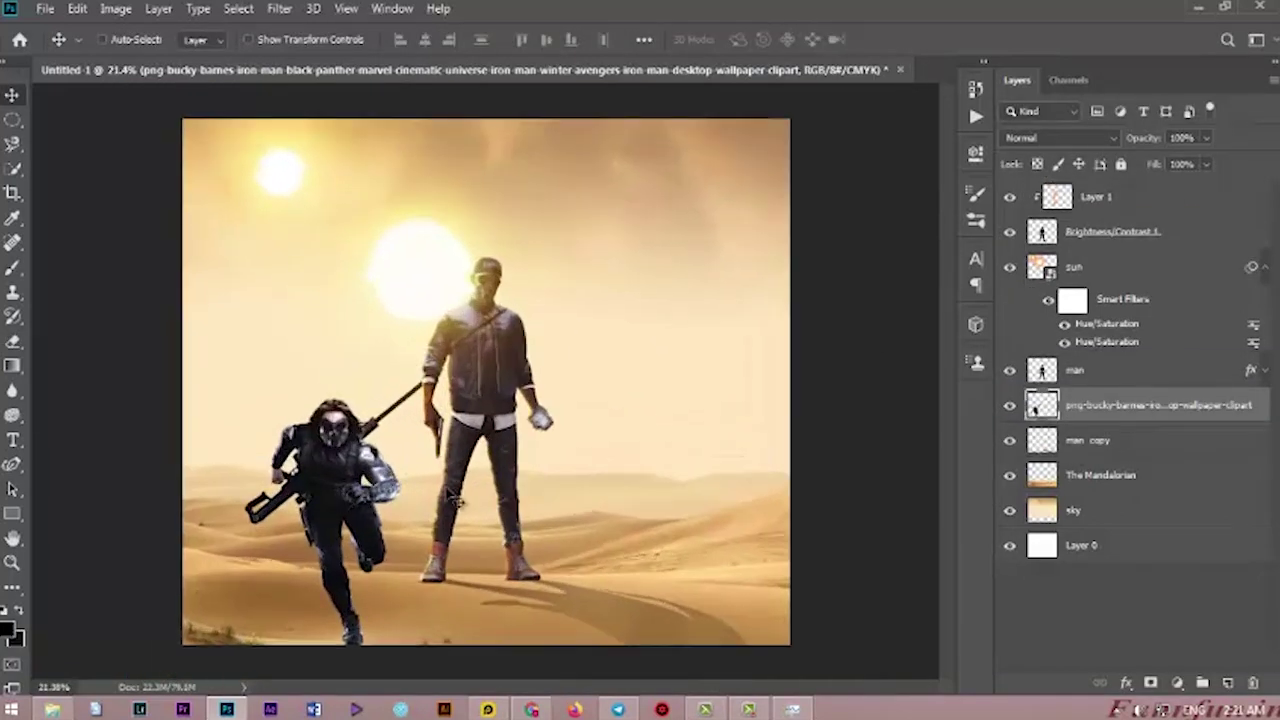
right_click(1149, 375)
left_click(952, 429)
right_click(1137, 409)
left_click(942, 446)
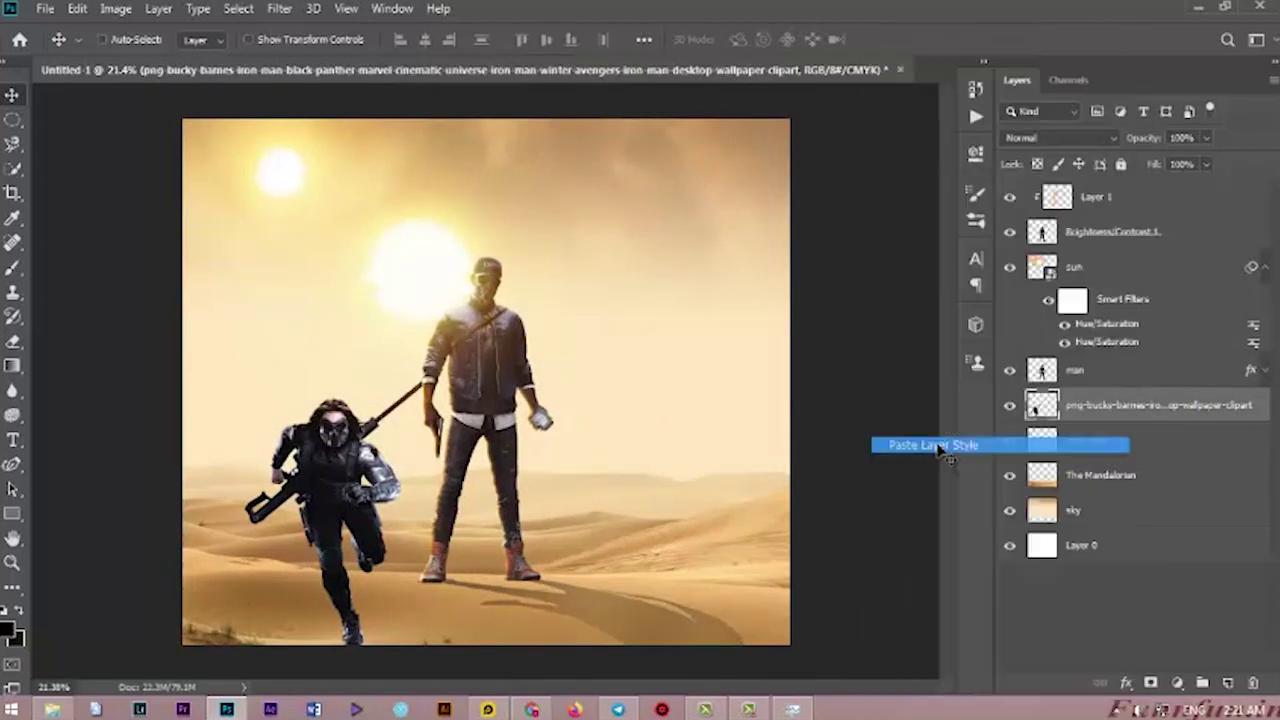
left_click(1263, 407)
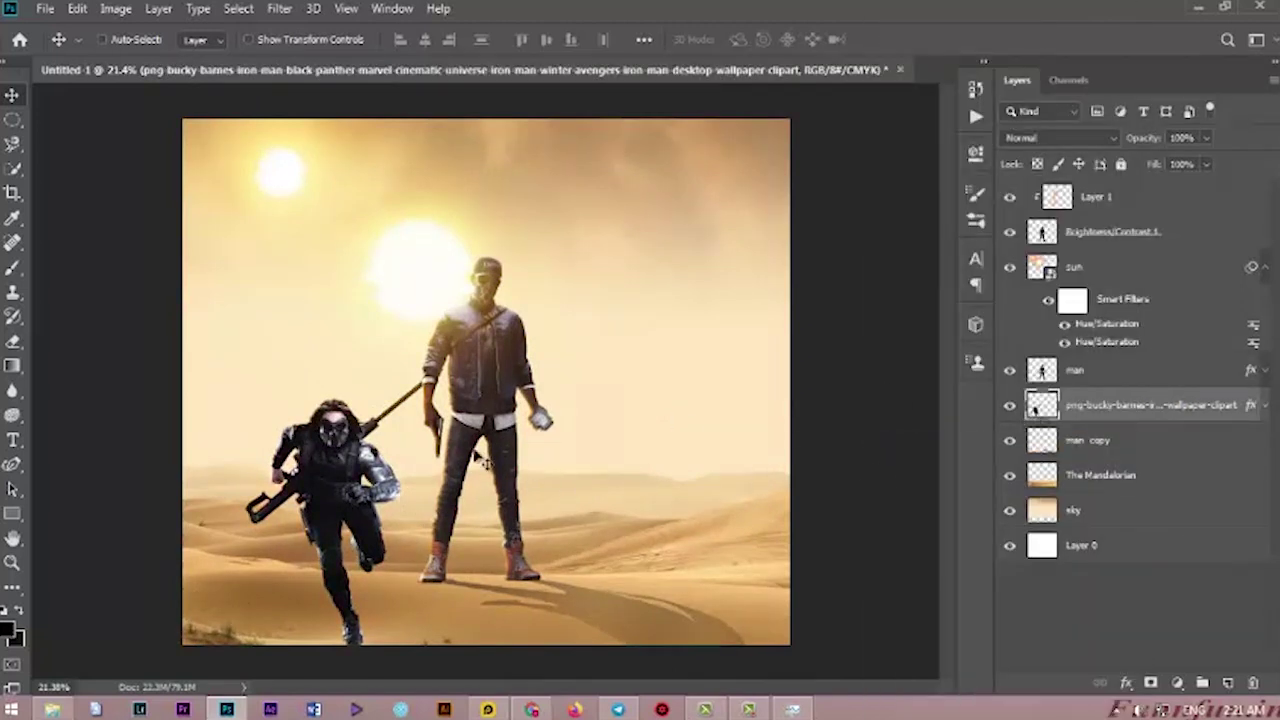
Set the soldier's Inner Shadow to Lighter Color blending with 100% opacity, a 52° angle and 14 px distance.
double_click(1249, 409)
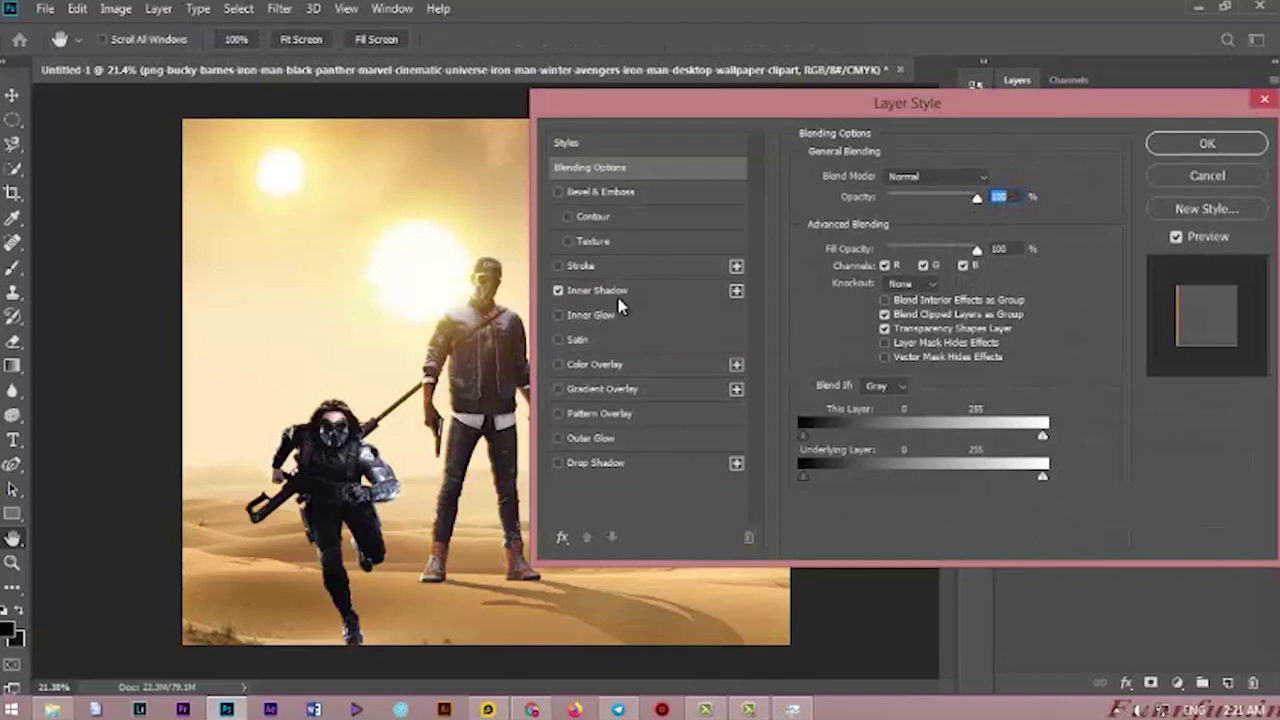
left_click(620, 291)
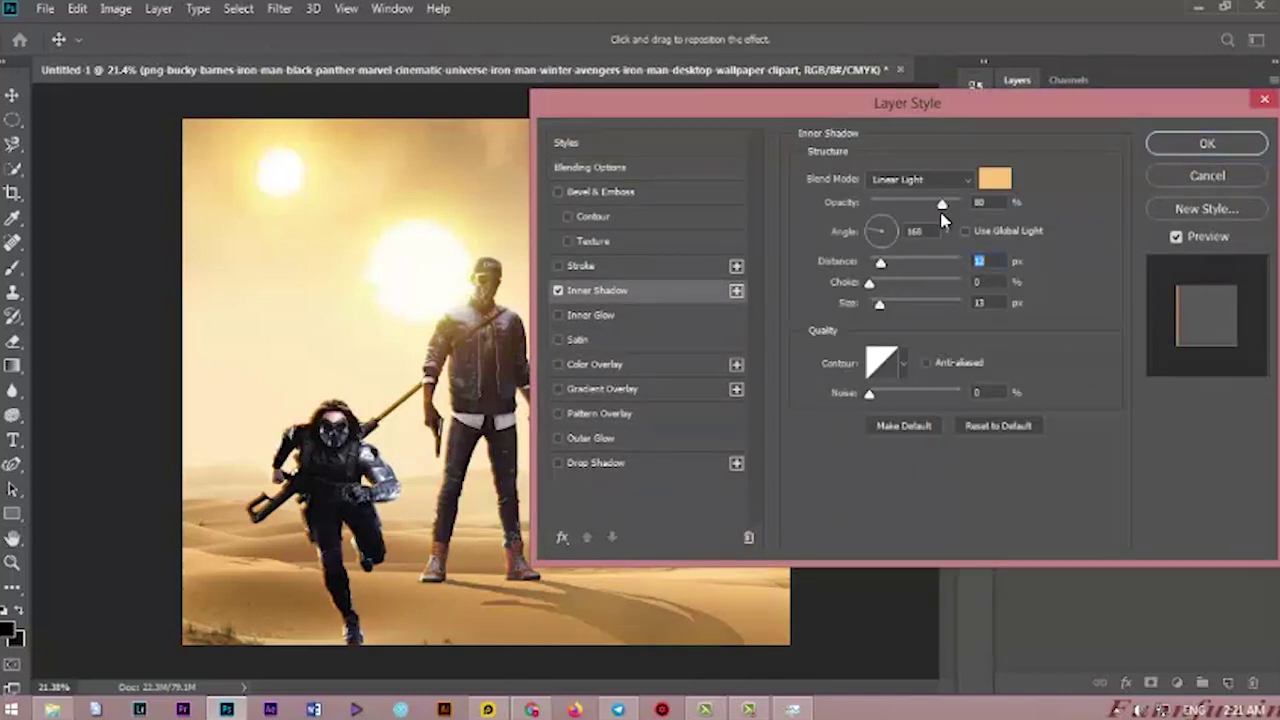
left_click(918, 179)
left_click(905, 352)
left_click(898, 185)
left_click(907, 342)
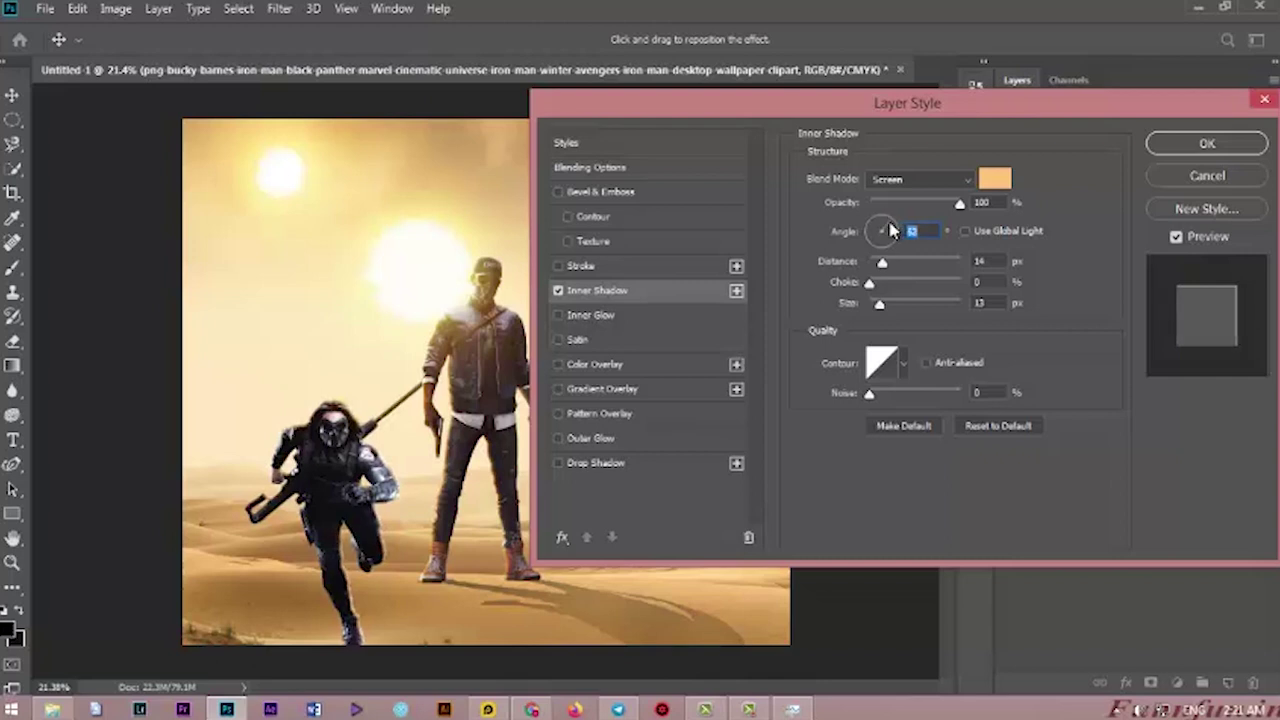
left_click(921, 187)
left_click(925, 358)
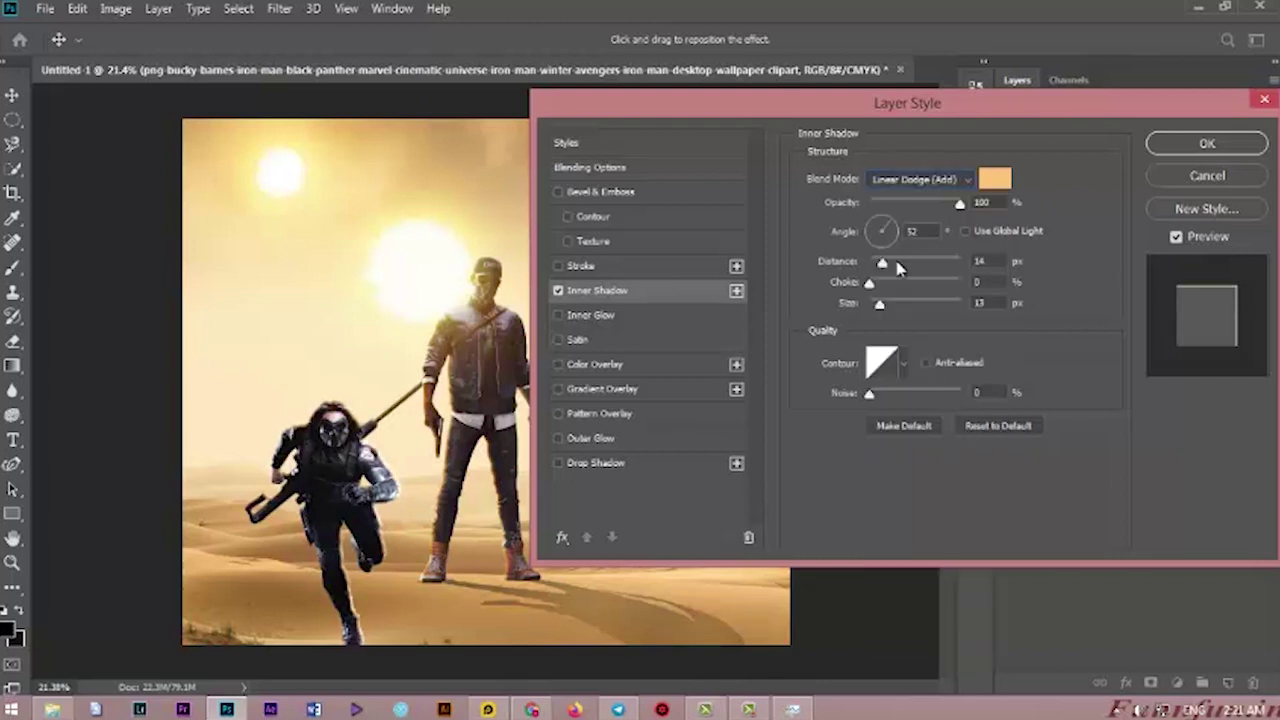
left_click(905, 183)
left_click(903, 378)
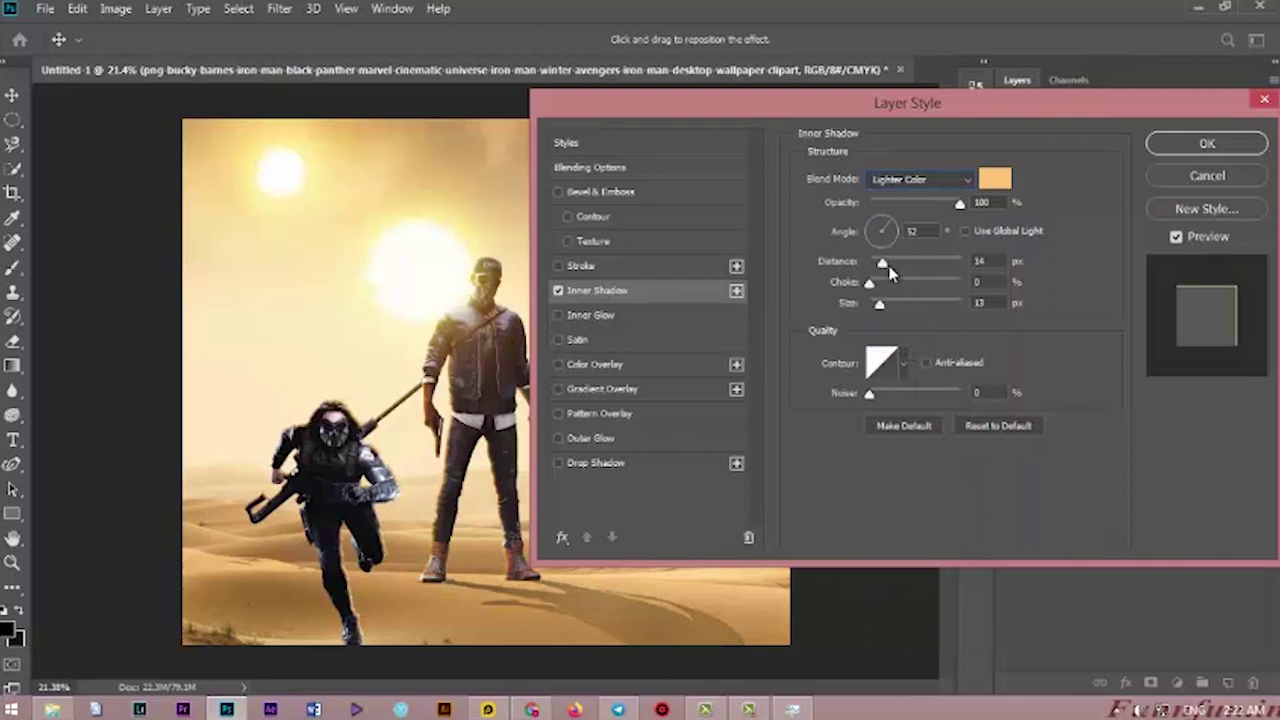
left_click(1207, 143)
Cut away the soldier's lower legs below the dune crest using a rectangular selection.
scroll(368, 474, "up", 2)
scroll(355, 545, "up", 3)
key("m")
left_click_drag(134, 502, 551, 692)
left_click_drag(376, 504, 333, 480)
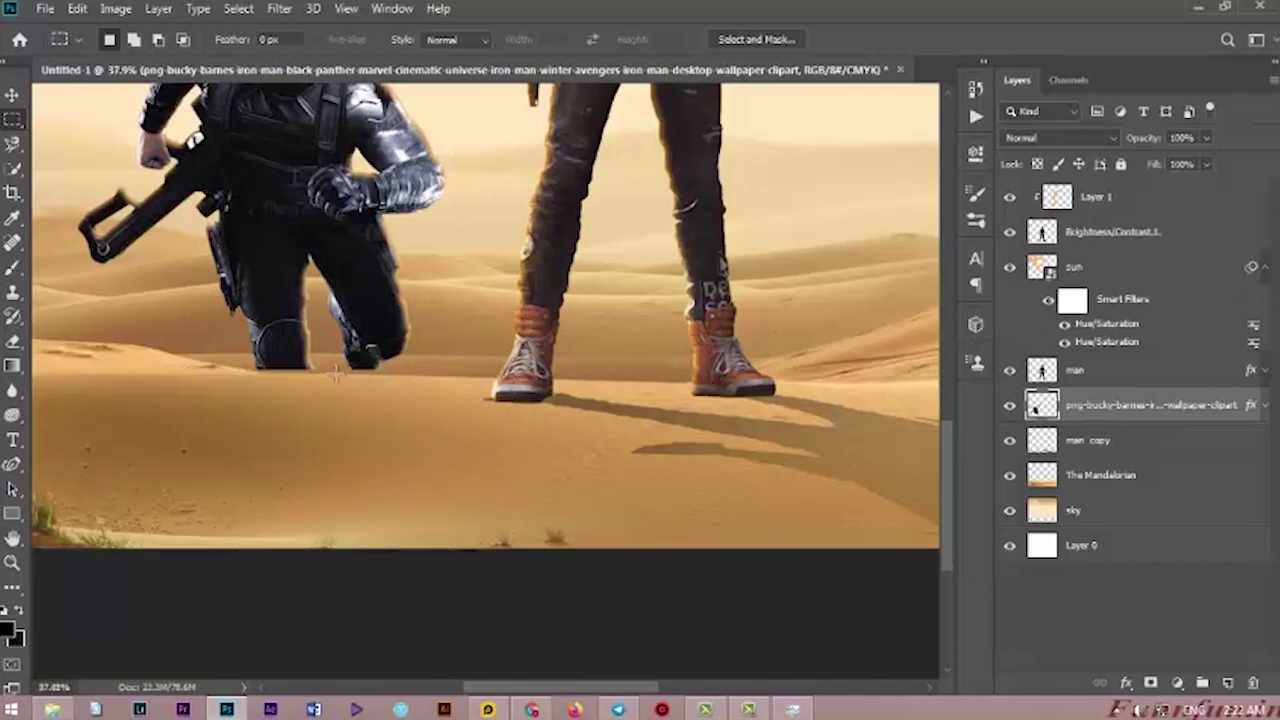
Scale the soldier to about 88% and position his cut legs behind the dune crest.
scroll(335, 375, "down", 6)
key("v")
key("ctrl+t")
left_click(386, 39)
mouse_move(399, 502)
left_mouse_down()
mouse_move(682, 515)
mouse_move(395, 512)
left_mouse_up()
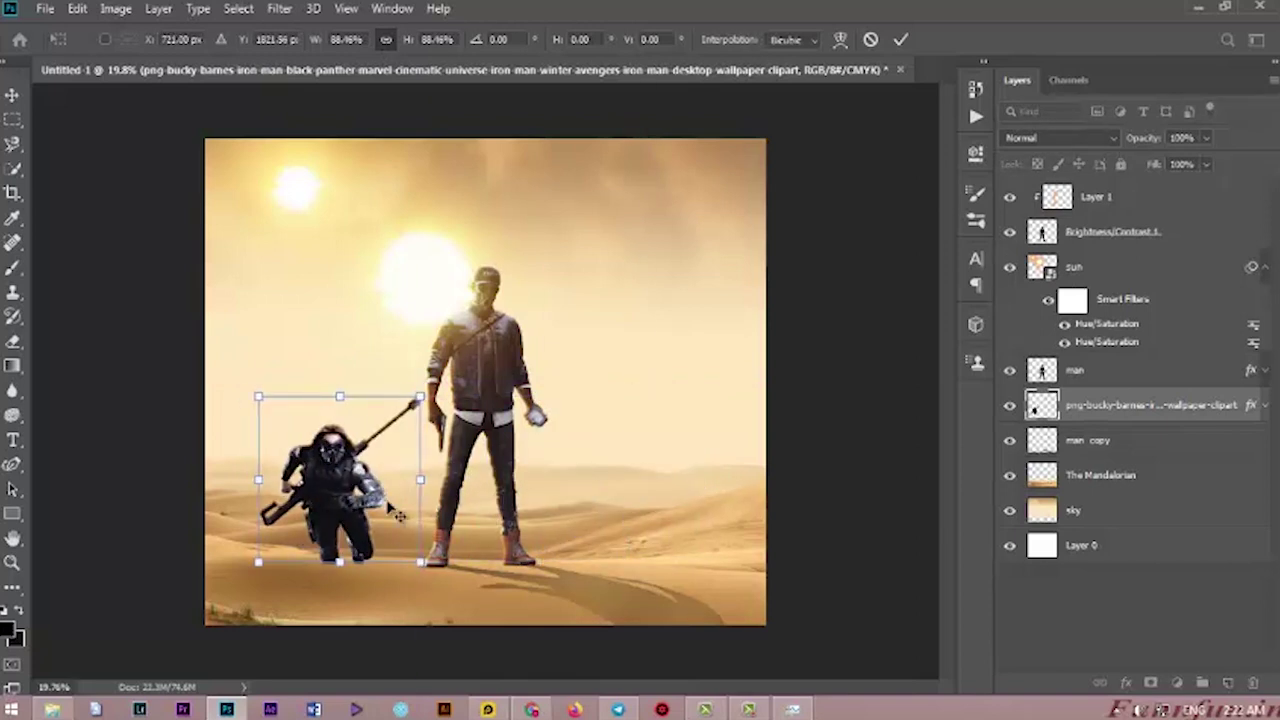
key("Return")
Paint a soft black shadow over the soldier's legs on a new layer with a large brush at 43% opacity.
scroll(388, 562, "up", 5)
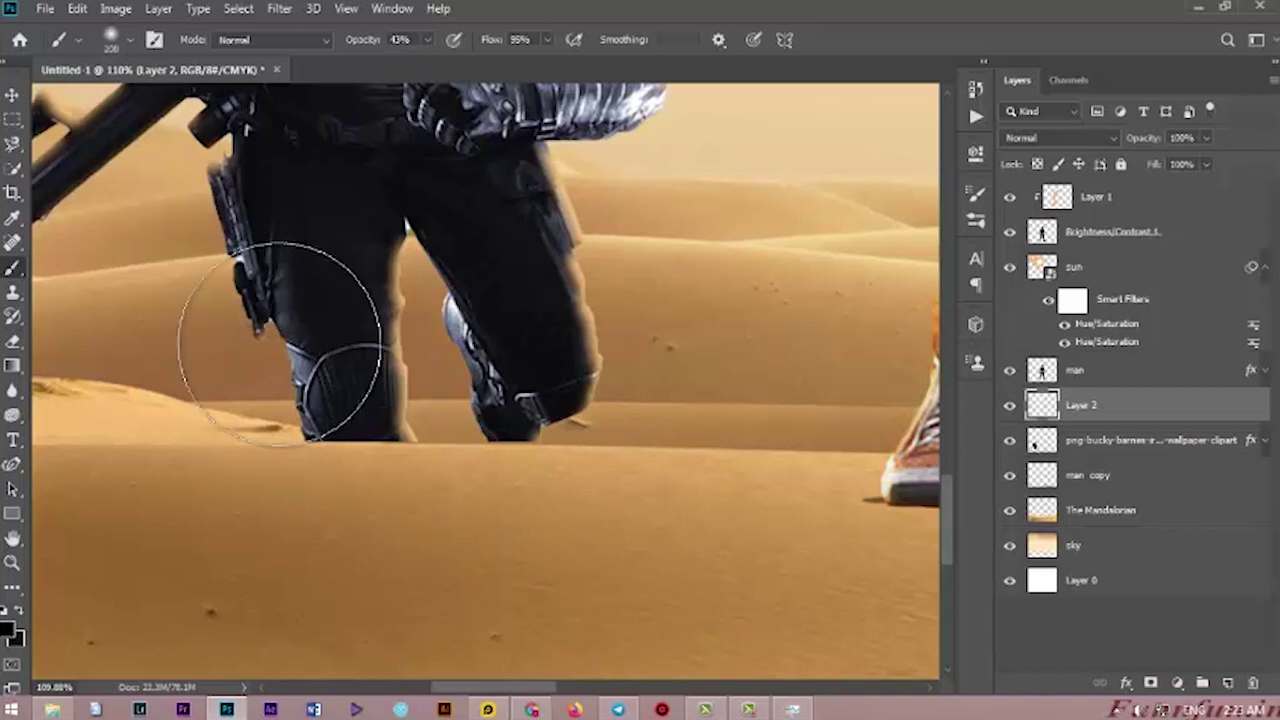
key("bracketright")
key("bracketright")
key("bracketright")
left_click(358, 290)
left_click(521, 329)
left_click(545, 335)
scroll(514, 354, "down", 10)
scroll(514, 354, "down", 3)
scroll(323, 580, "up", 7)
left_click_drag(323, 529, 463, 540)
scroll(463, 540, "down", 7)
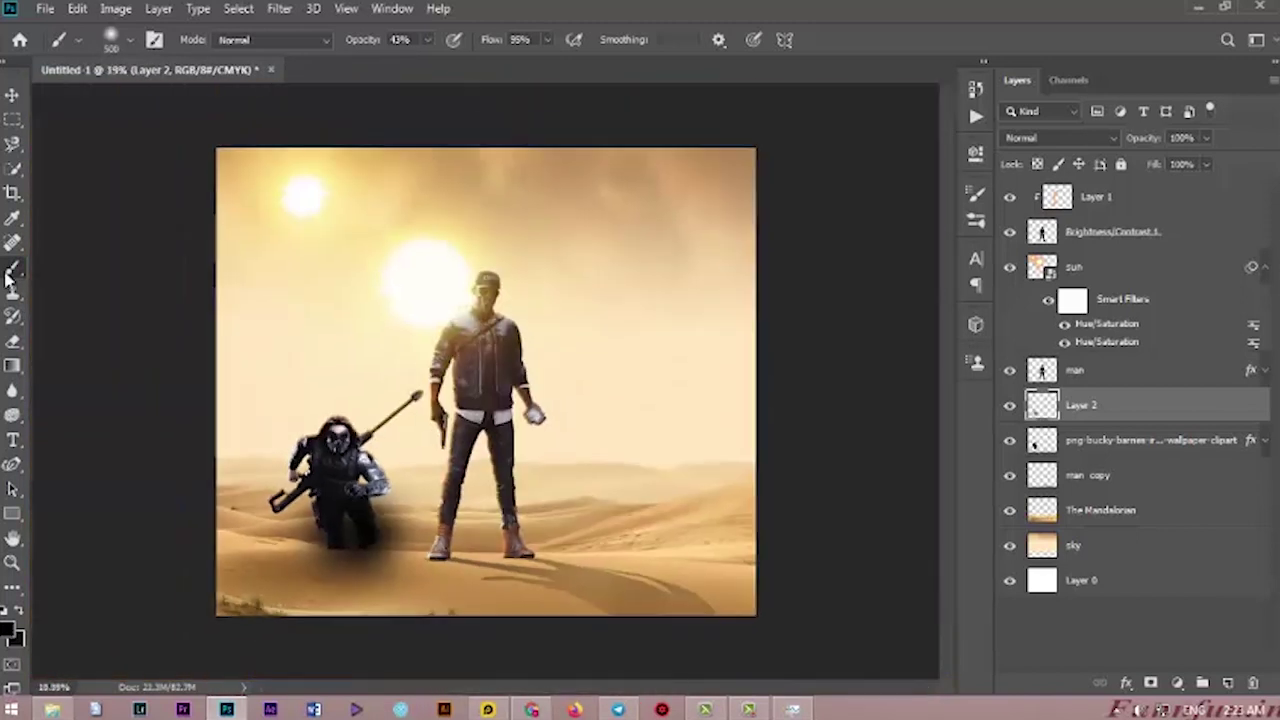
Delete the part of the painted shadow that spills below the dune crest and clear the selection.
key("m")
left_click_drag(374, 606, 380, 597)
key("Delete")
key("ctrl+d")
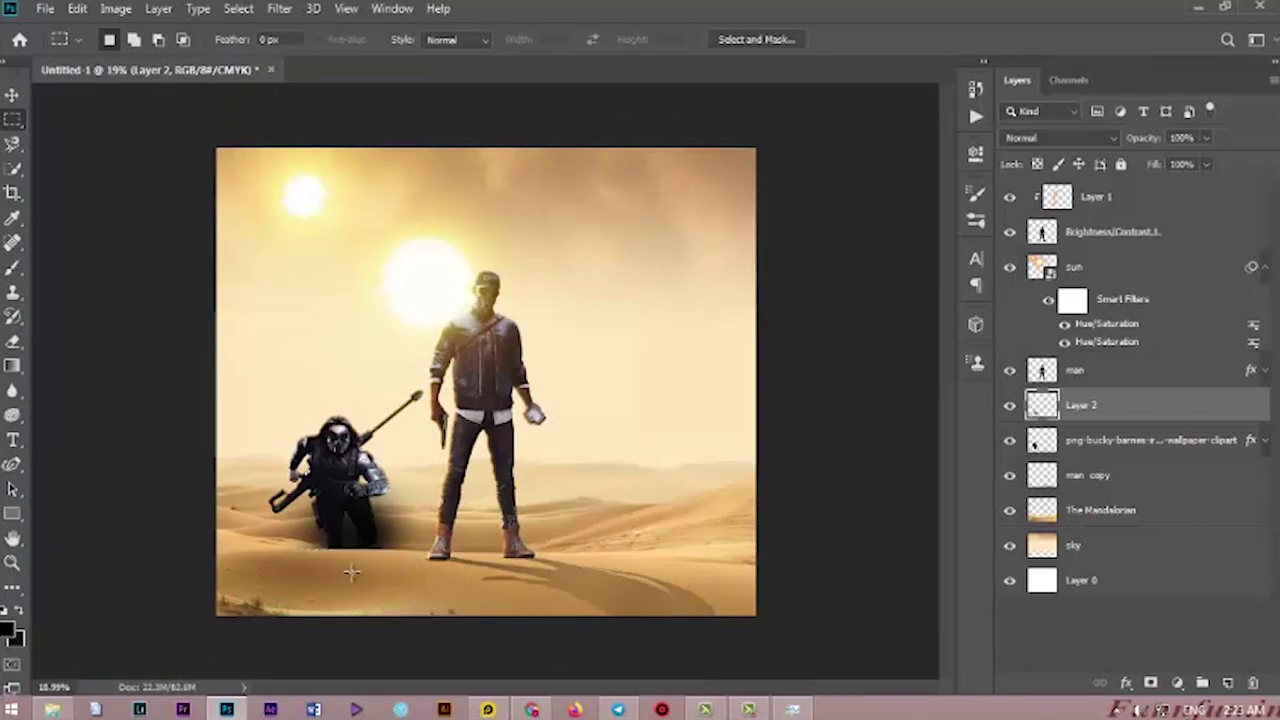
Stretch the shadow wider and flatter along the crest at the soldier's legs and lower its layer opacity to 48%.
scroll(330, 560, "up", 6)
key("ctrl+t")
left_click_drag(684, 241, 680, 255)
left_click_drag(685, 492, 870, 492)
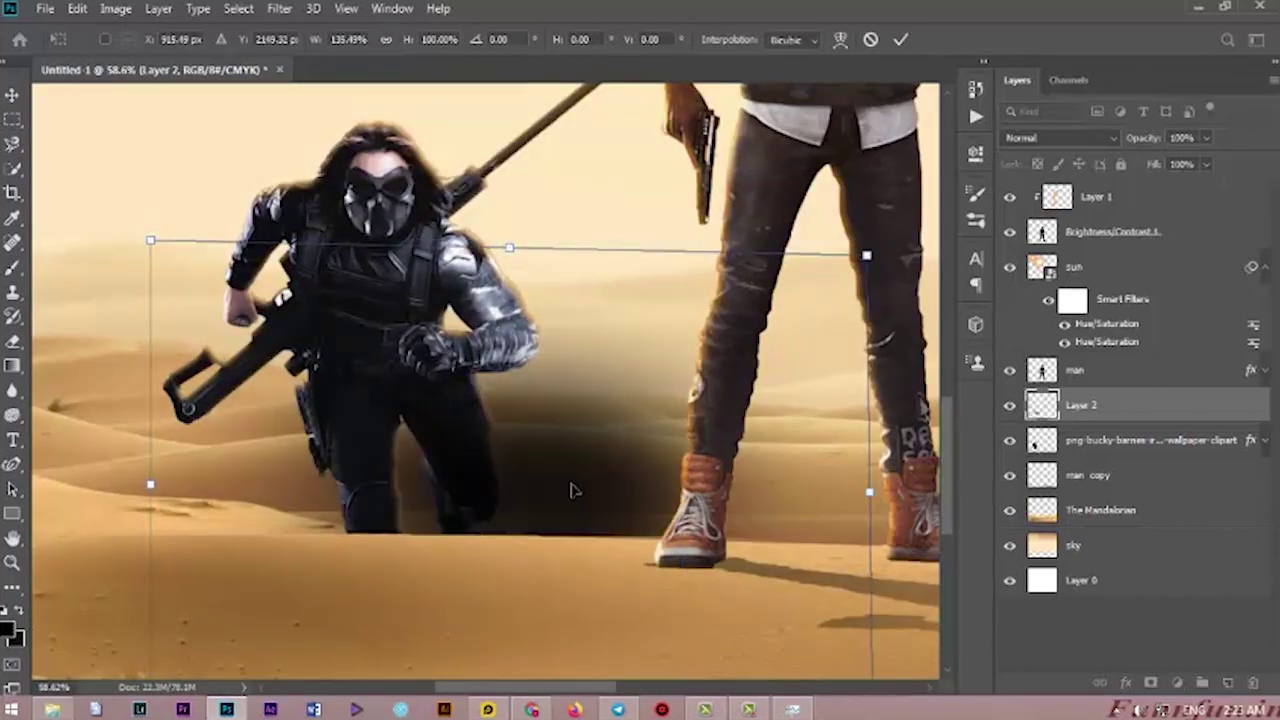
left_click_drag(573, 490, 500, 491)
left_click_drag(445, 285, 465, 456)
key("Return")
scroll(546, 444, "down", 5)
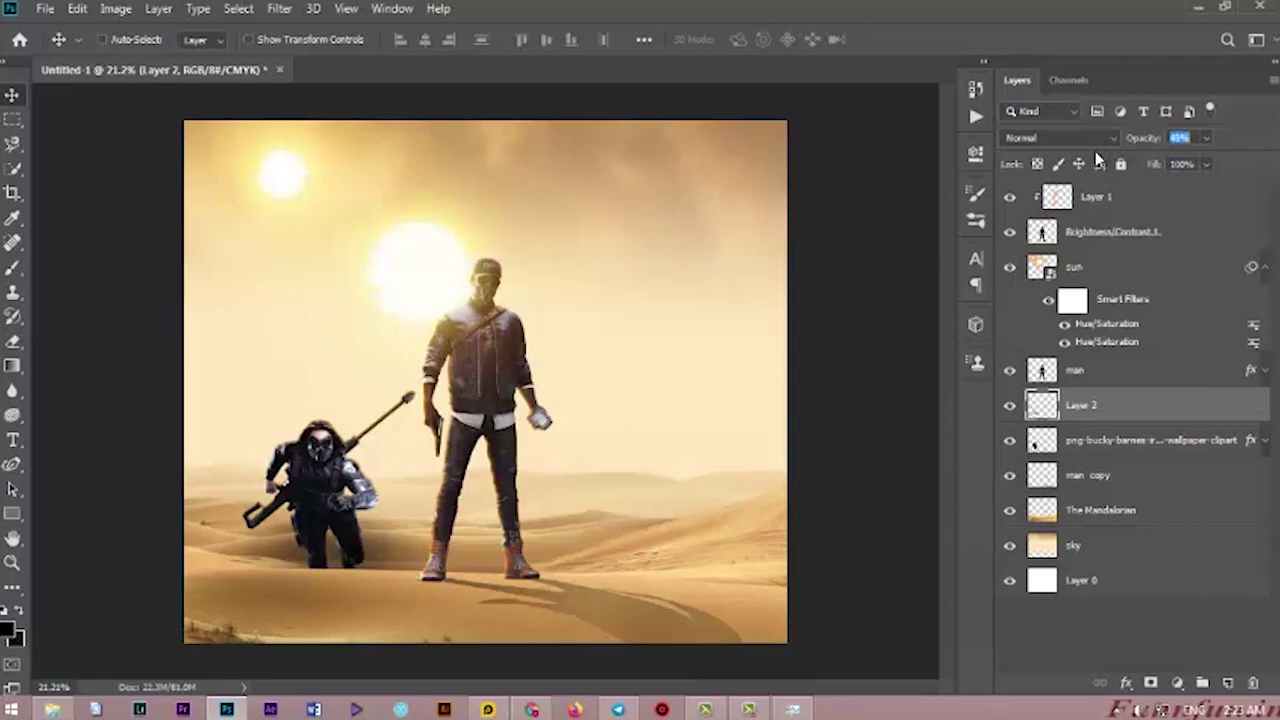
scroll(322, 618, "down", 3)
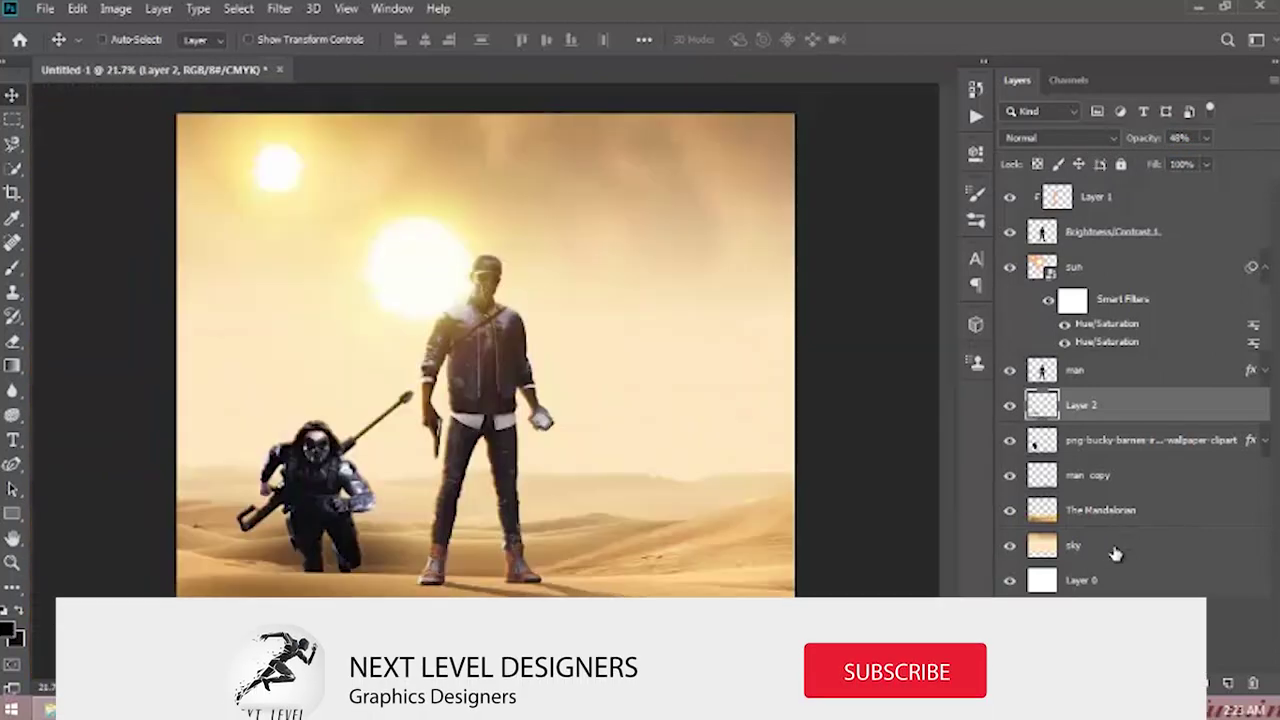
Duplicate the sky layer above the soldier's layer and shift the copy down over him.
left_click(1114, 548)
left_click_drag(1126, 539, 1126, 431)
left_click_drag(320, 370, 315, 444)
Flip the sky copy vertically and reduce its opacity to 82%.
key("ctrl+t")
right_click(316, 442)
left_click(388, 414)
right_click(375, 472)
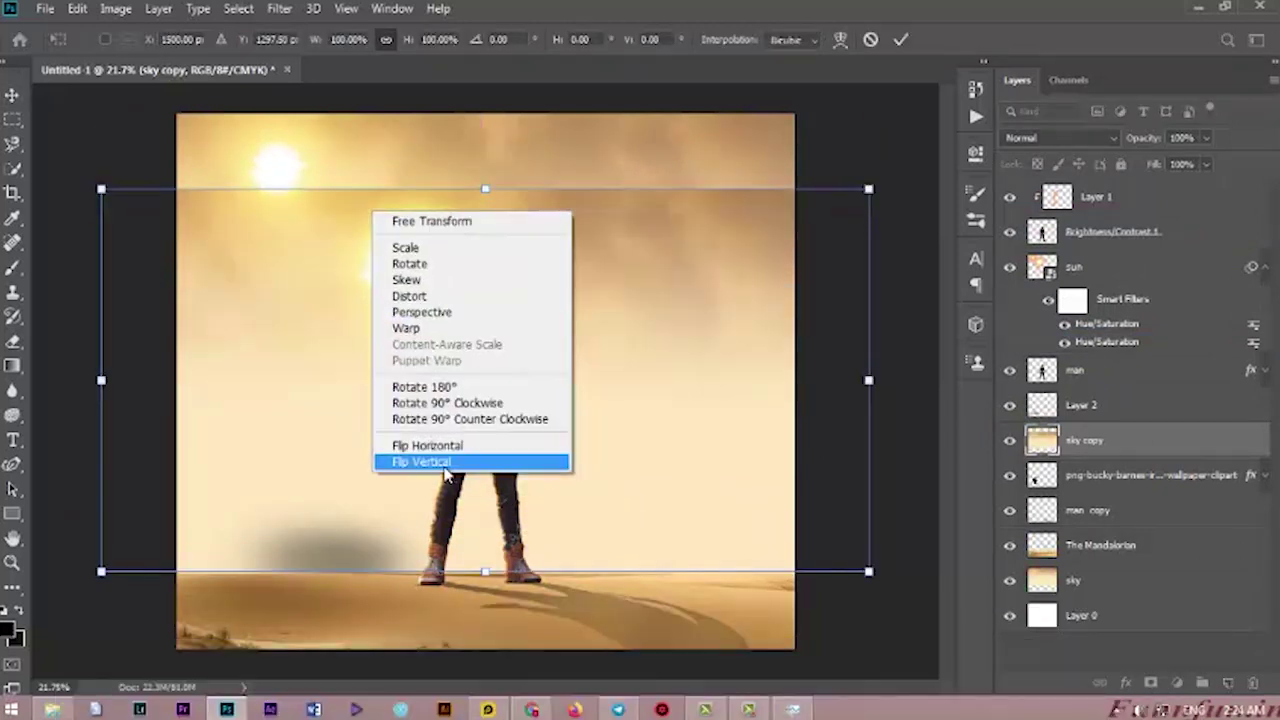
left_click(446, 474)
key("Return")
left_click_drag(1143, 137, 1134, 143)
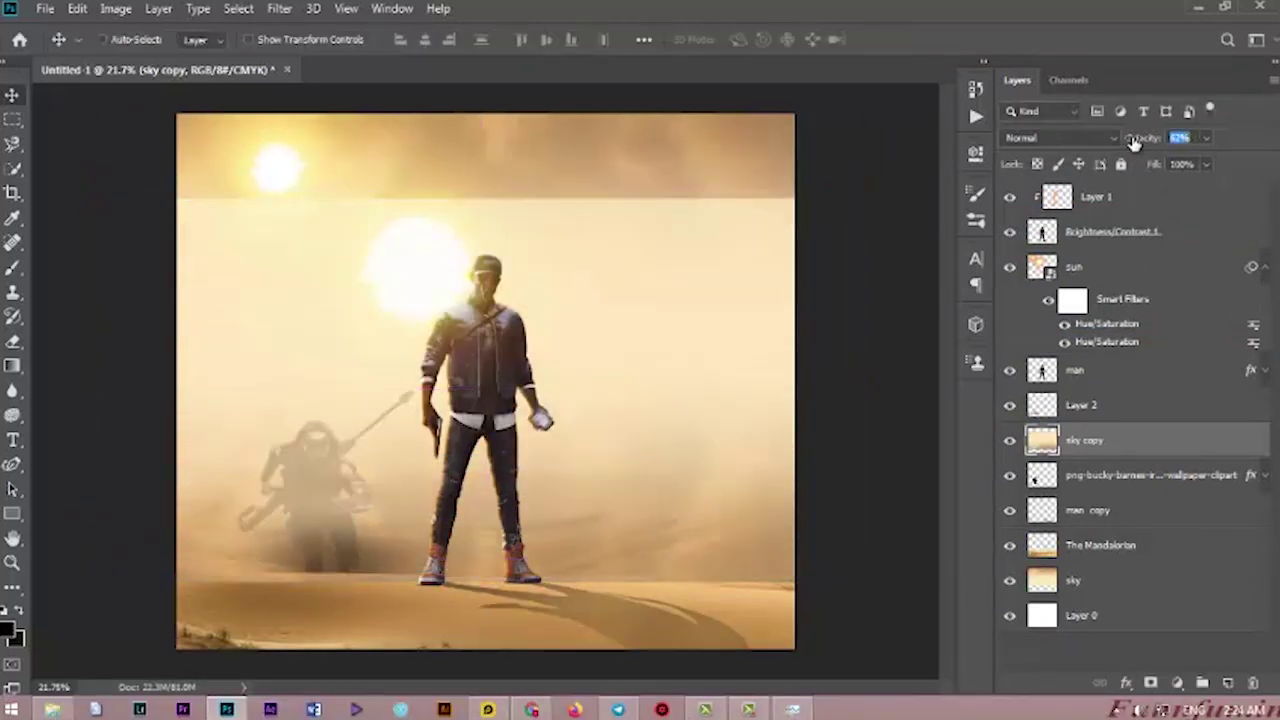
Erase the sky copy's hard upper edge, its right side and the area over the soldier's upper body, leaving haze around his legs.
key("e")
key("bracketright")
mouse_move(790, 290)
left_mouse_down()
mouse_move(697, 263)
mouse_move(535, 248)
mouse_move(829, 503)
mouse_move(815, 532)
left_mouse_up()
key("bracketleft")
key("bracketleft")
key("bracketleft")
key("bracketleft")
mouse_move(337, 391)
left_mouse_down()
mouse_move(300, 451)
mouse_move(294, 429)
mouse_move(283, 445)
left_mouse_up()
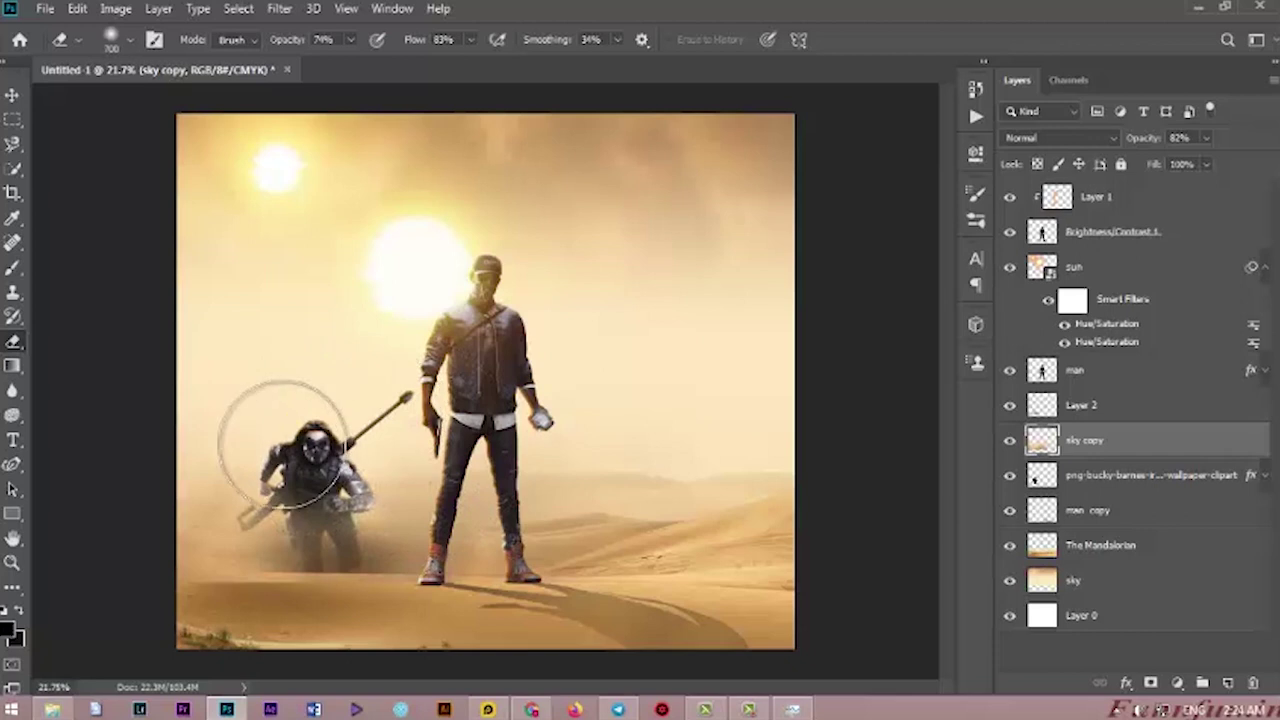
scroll(328, 440, "down", 1)
scroll(323, 514, "up", 5)
left_click(13, 97)
mouse_move(293, 517)
left_mouse_down()
mouse_move(291, 552)
mouse_move(294, 523)
left_mouse_up()
scroll(556, 527, "down", 3)
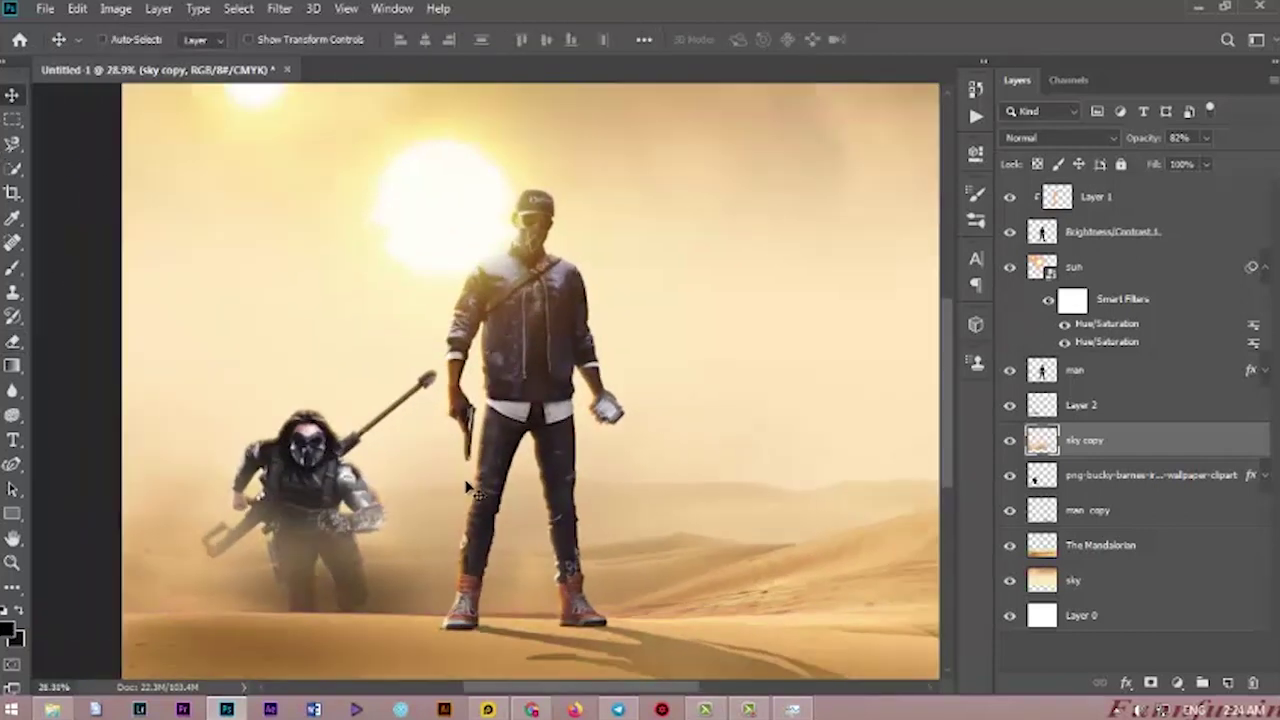
Place the man-with-gun-png-5 image above the running soldier's layer and enlarge it to about 686%.
left_click(1120, 480)
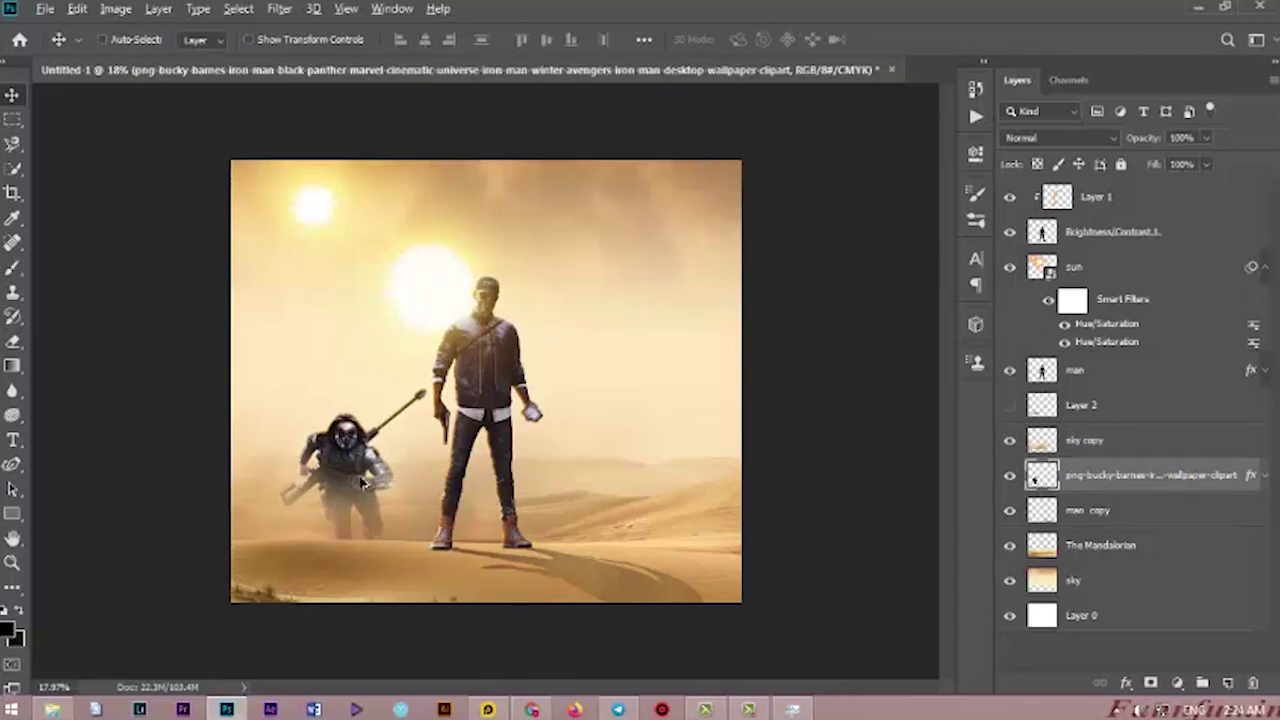
scroll(345, 450, "up", 5)
scroll(320, 430, "down", 4)
scroll(320, 430, "up", 1)
scroll(320, 430, "down", 1)
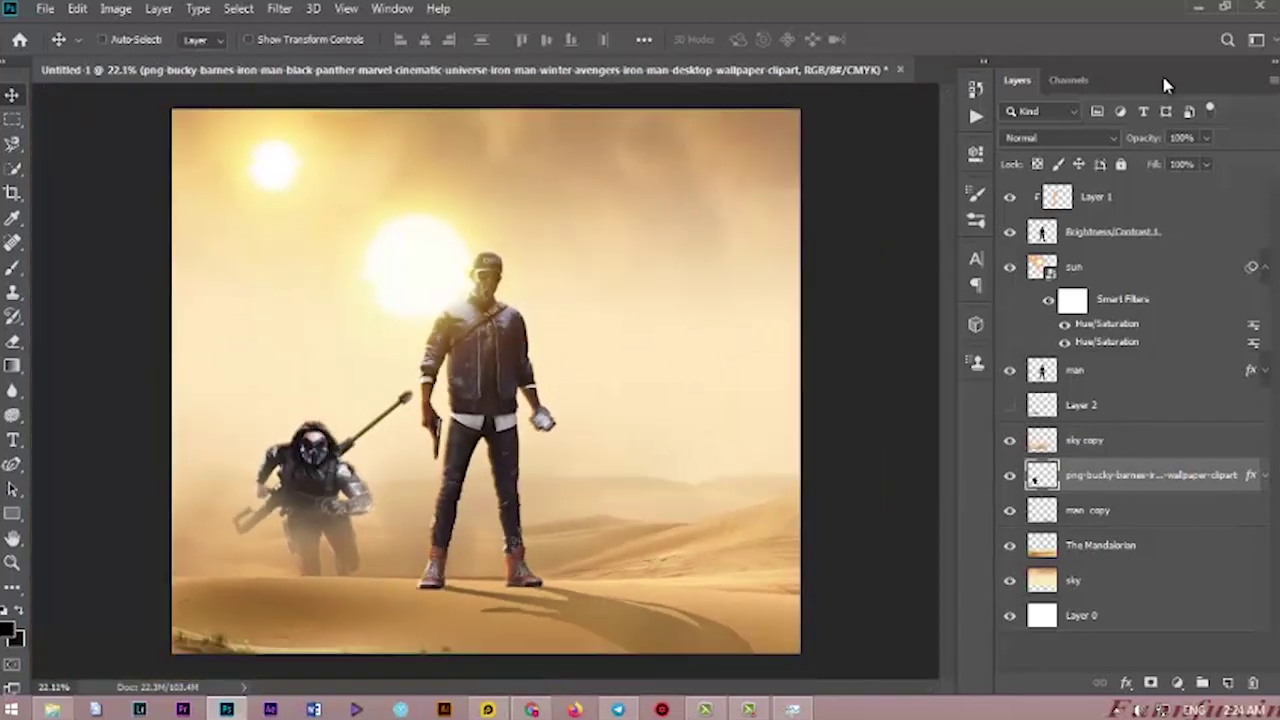
left_click(52, 709)
left_click_drag(480, 240, 693, 395)
left_click_drag(486, 348, 737, 199)
left_click(396, 39)
left_click_drag(486, 275, 832, 118)
left_click(396, 39)
left_click_drag(725, 204, 678, 367)
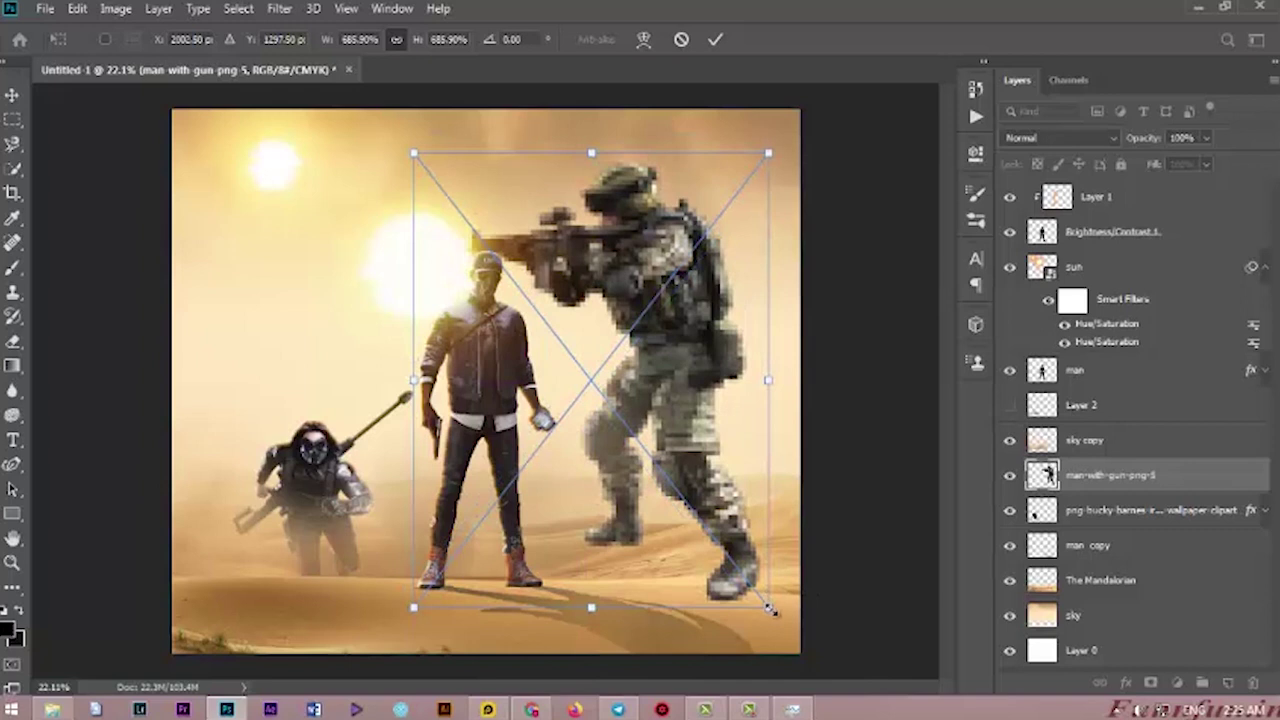
Resize the gunman into a foreground figure cropped by the canvas's right edge, with an Inner Shadow effect on his layer.
left_click_drag(774, 611, 563, 394)
left_click(396, 39)
left_click_drag(557, 182, 604, 138)
left_click(396, 39)
key("Return")
left_click_drag(560, 212, 778, 500)
key("ctrl+t")
left_click_drag(640, 426, 474, 107)
left_click(396, 39)
left_click_drag(750, 400, 857, 404)
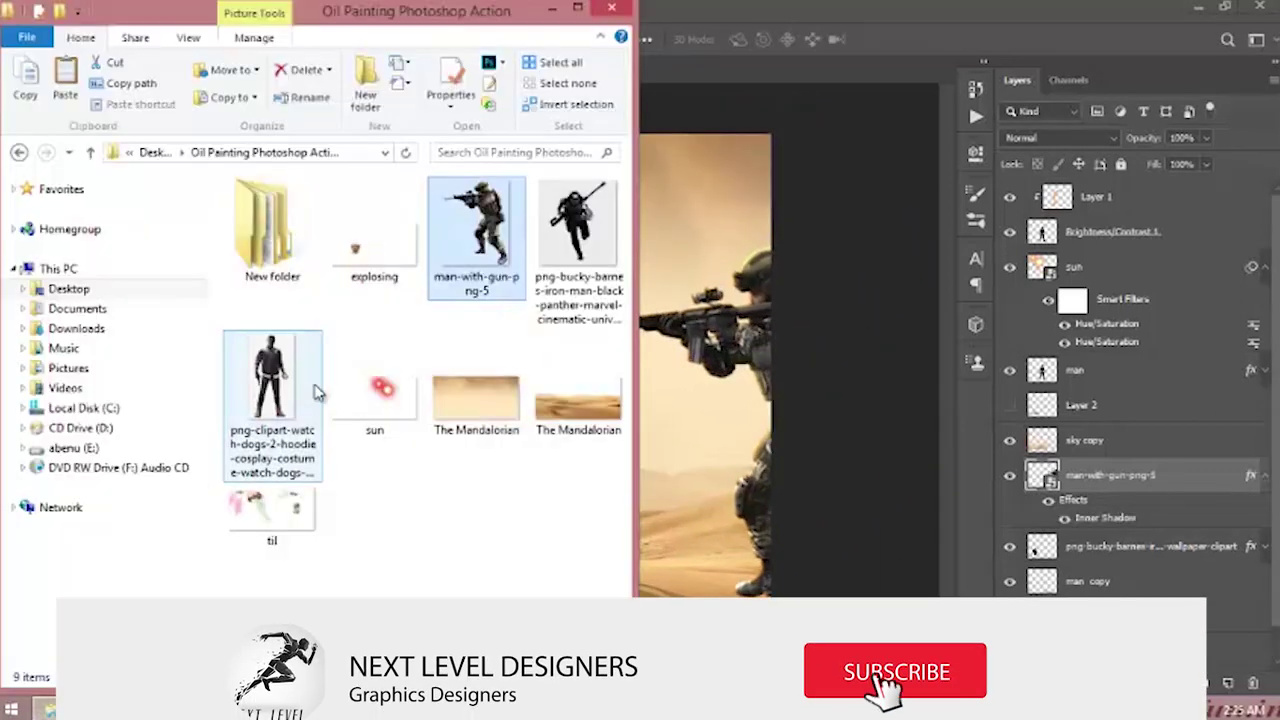
Place the explosing image on the dunes beside the gunman, beneath his layer, and rasterize it.
left_click_drag(380, 287, 684, 558)
left_click_drag(369, 419, 668, 505)
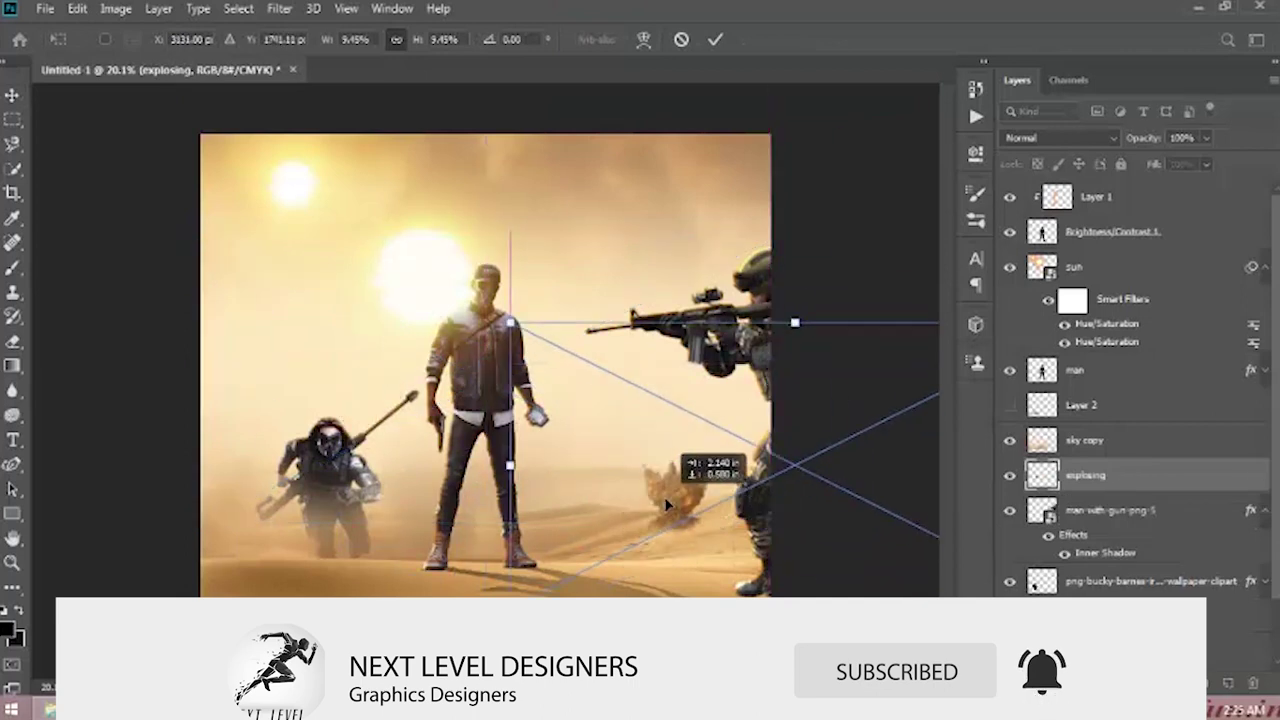
left_click(1000, 333)
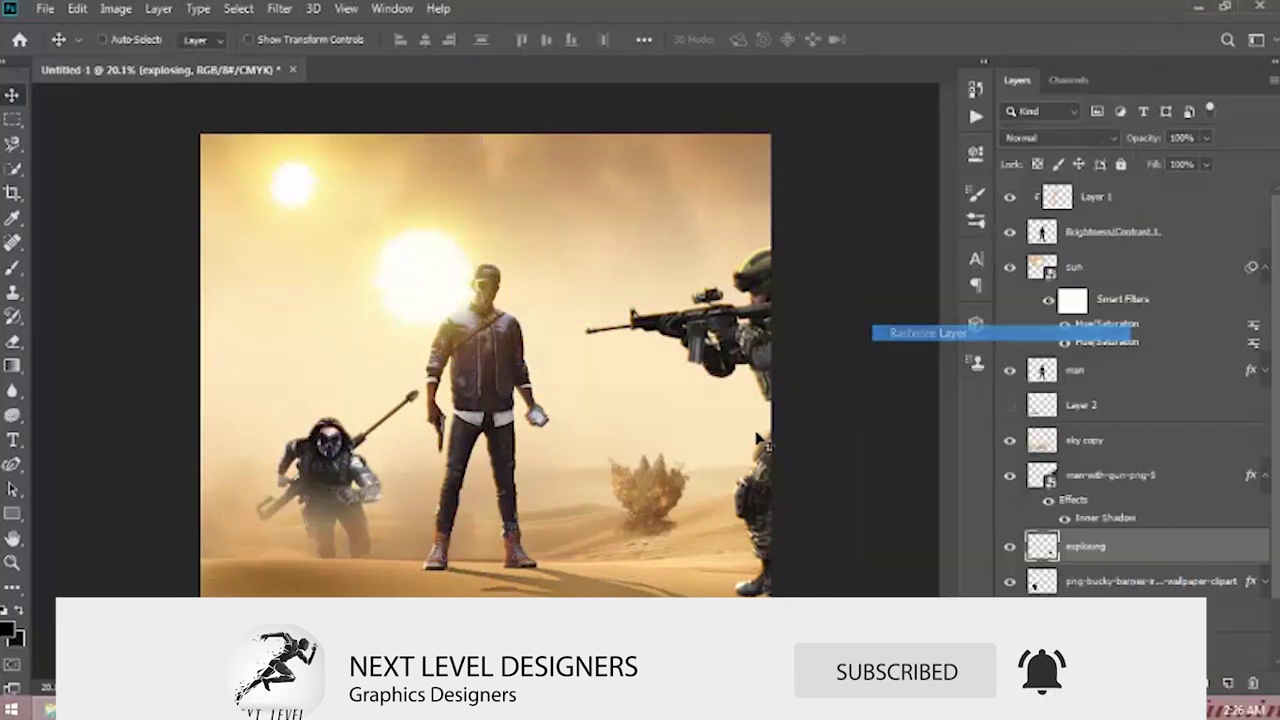
Duplicate the explosion, move the copy below the running soldier's layer and enlarge it behind him.
left_click_drag(662, 502, 412, 505)
key("ctrl+t")
key("Return")
scroll(1121, 512, "down", 3)
left_click_drag(1140, 454, 1136, 522)
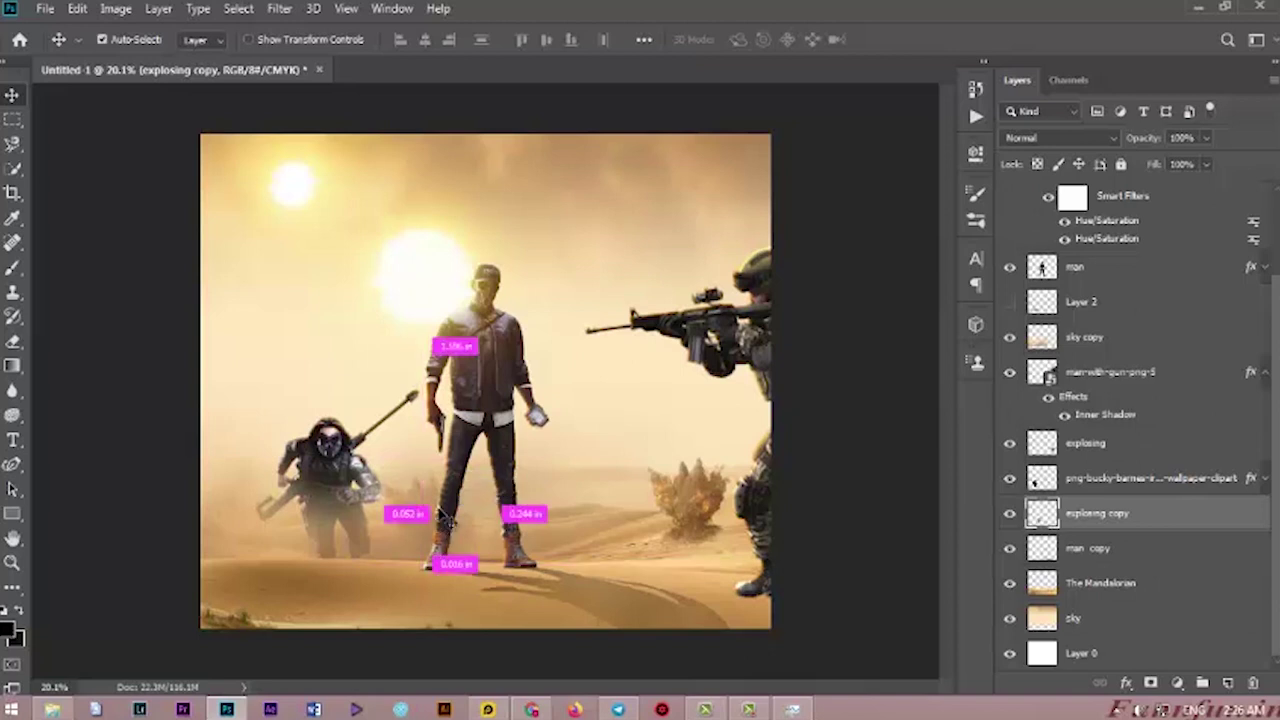
key("ctrl+t")
left_click_drag(323, 410, 214, 306)
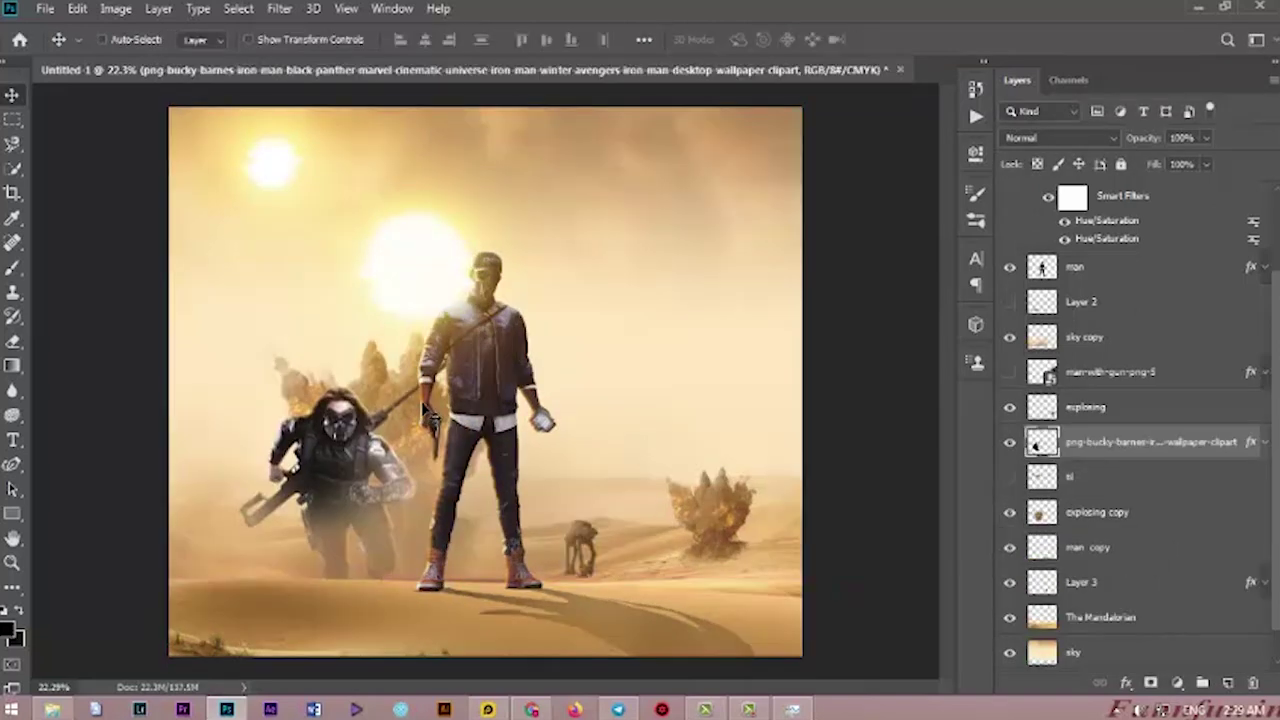
Enlarge the explosion copy behind the soldier to about 141% and shift it slightly left.
scroll(1134, 474, "down", 1)
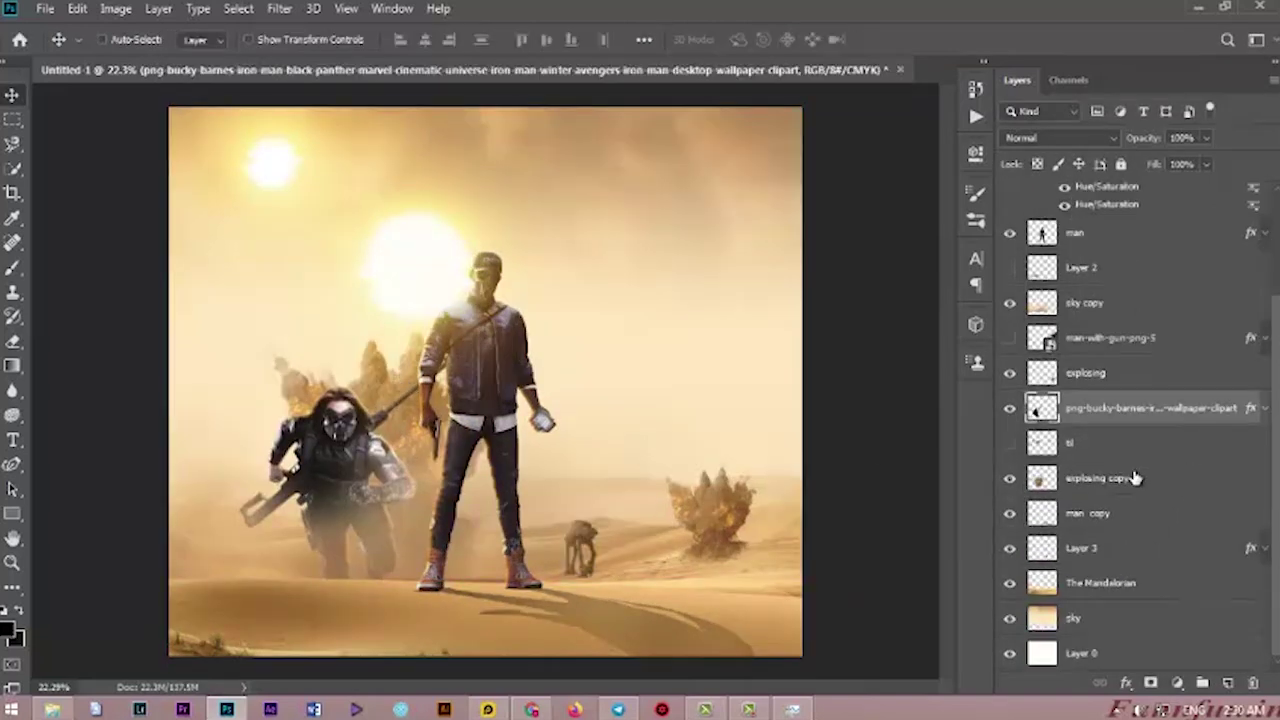
left_click(1134, 477)
key("ctrl+t")
left_click_drag(537, 303, 654, 186)
left_click_drag(545, 335, 490, 352)
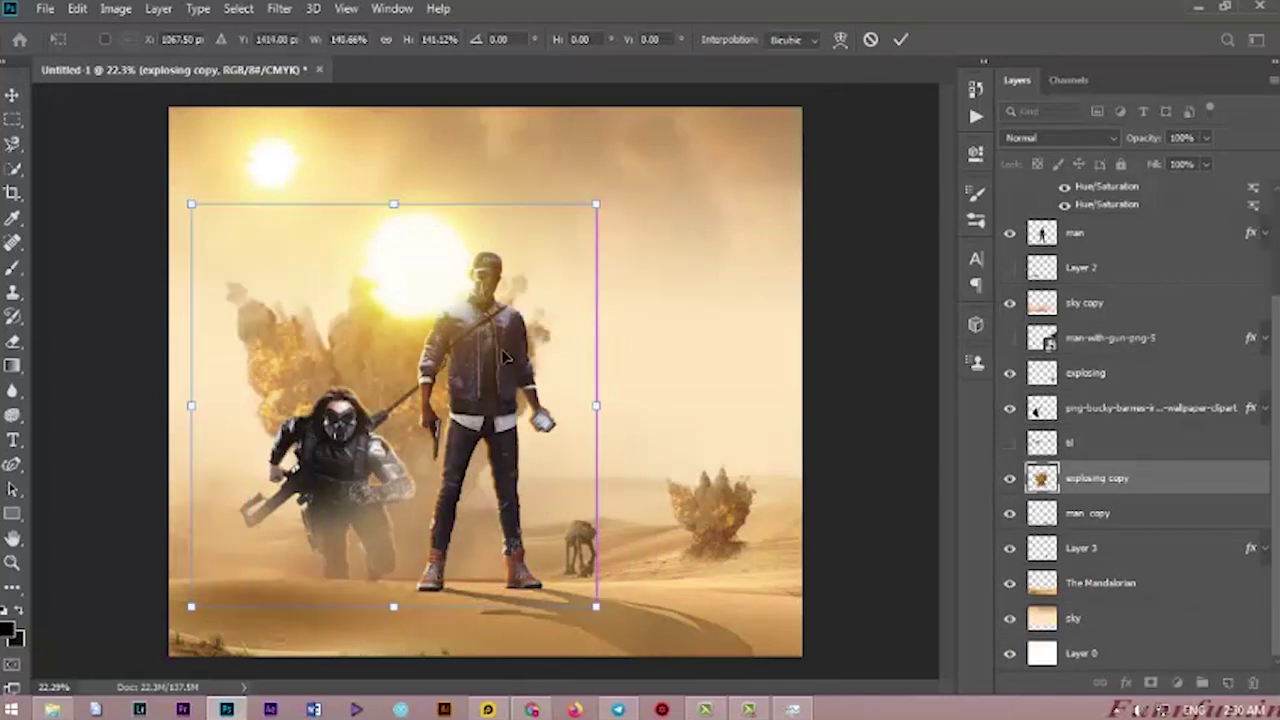
key("Return")
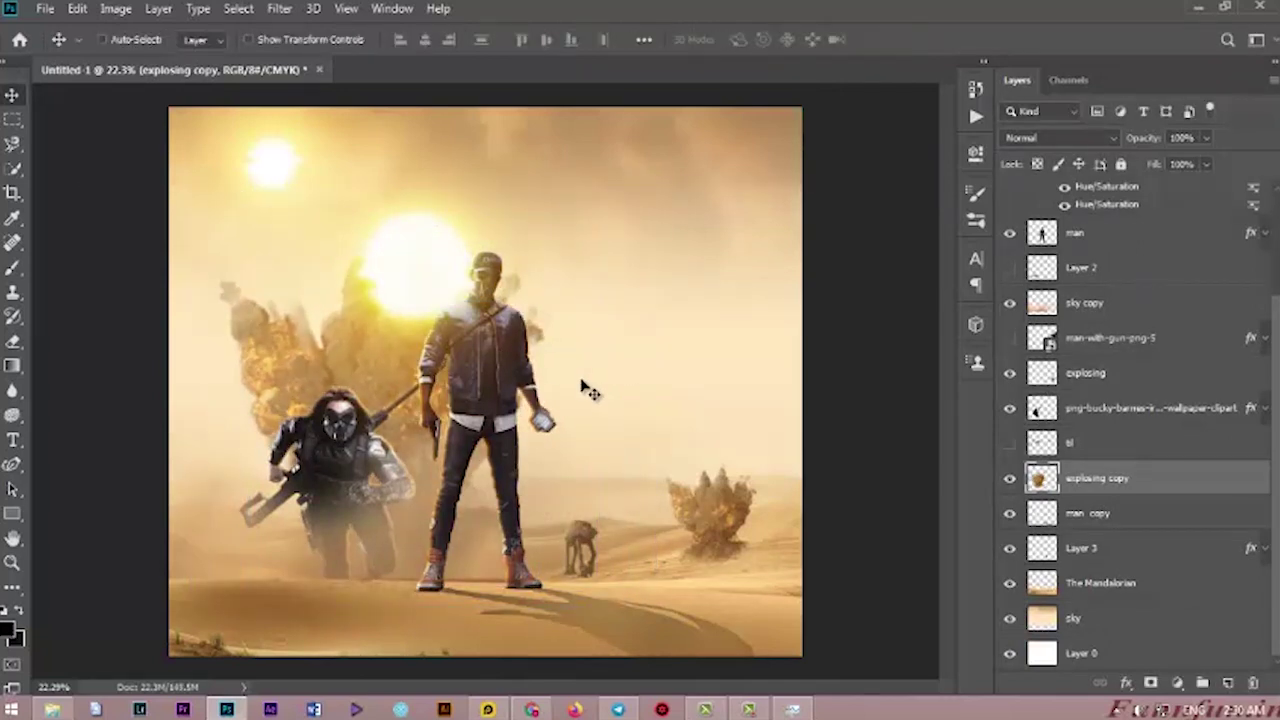
Scale the running soldier down so he stands smaller on the dune in front of the large explosion.
left_click(1097, 407)
left_click_drag(461, 350, 415, 383)
key("Return")
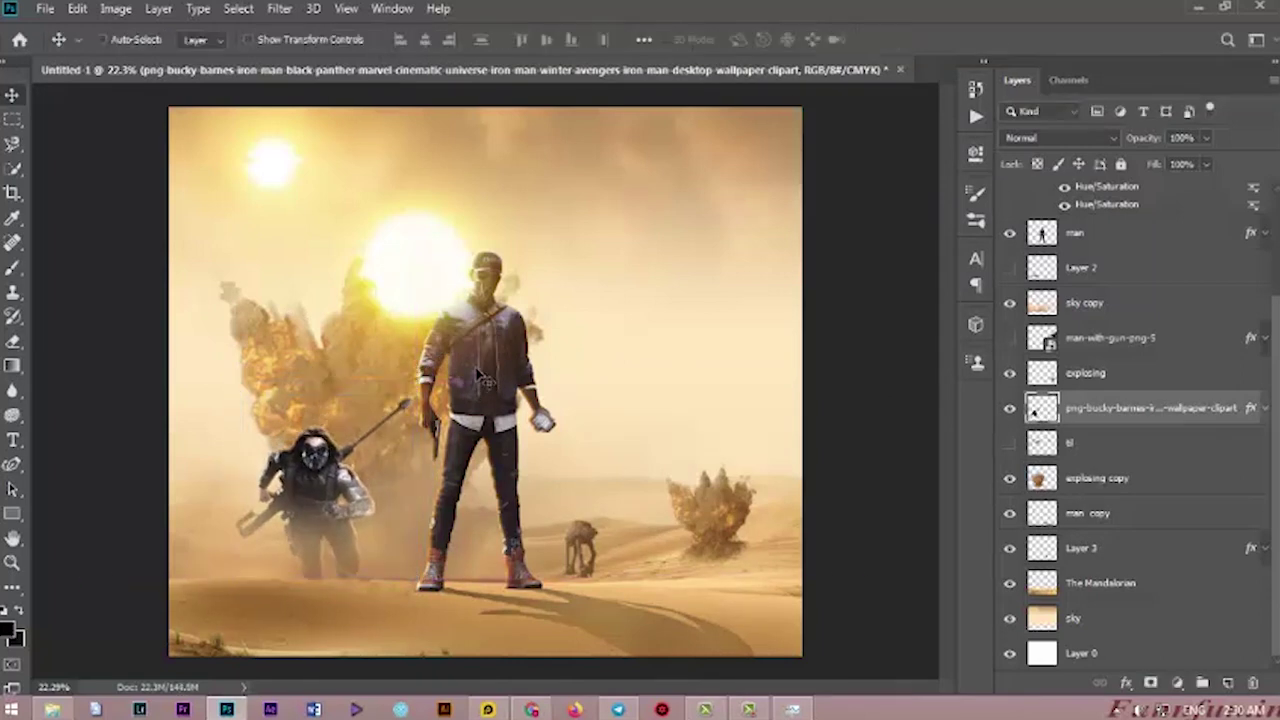
key("ctrl+minus")
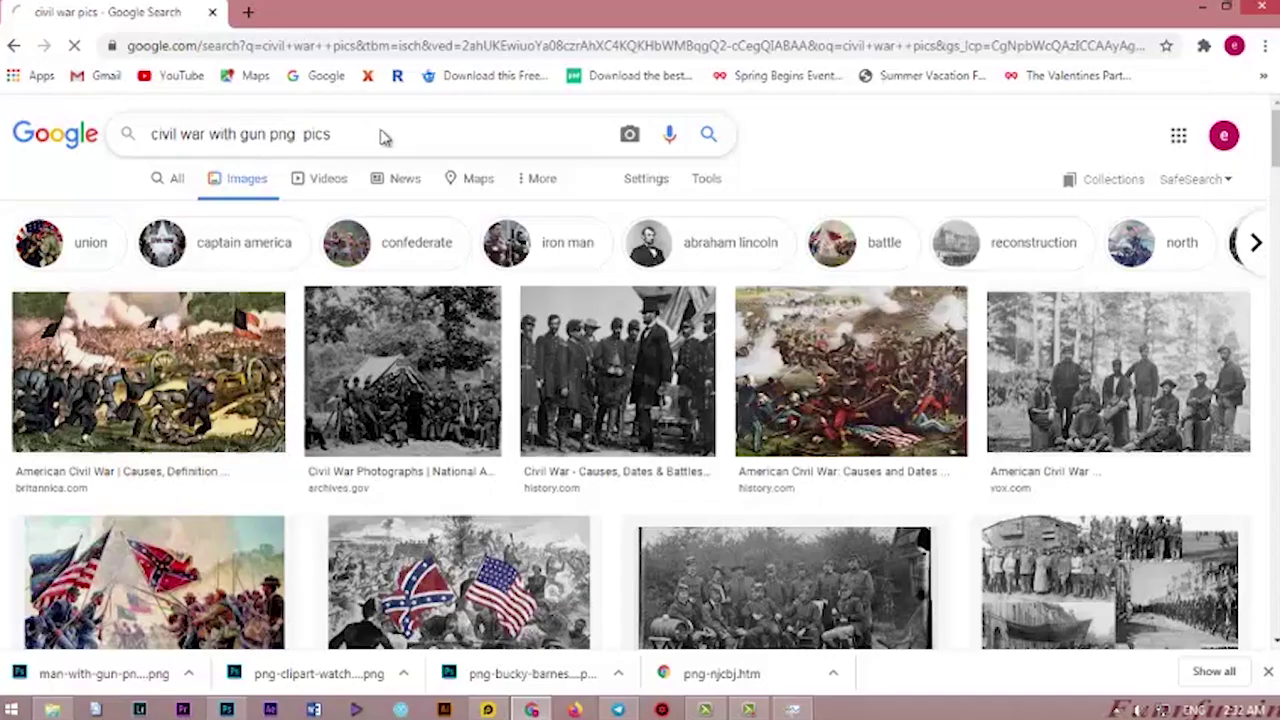
Look through Google's image results for "civil war with gun png pics" and open the Cavaliers English Civil War Png preview.
scroll(509, 271, "down", 10)
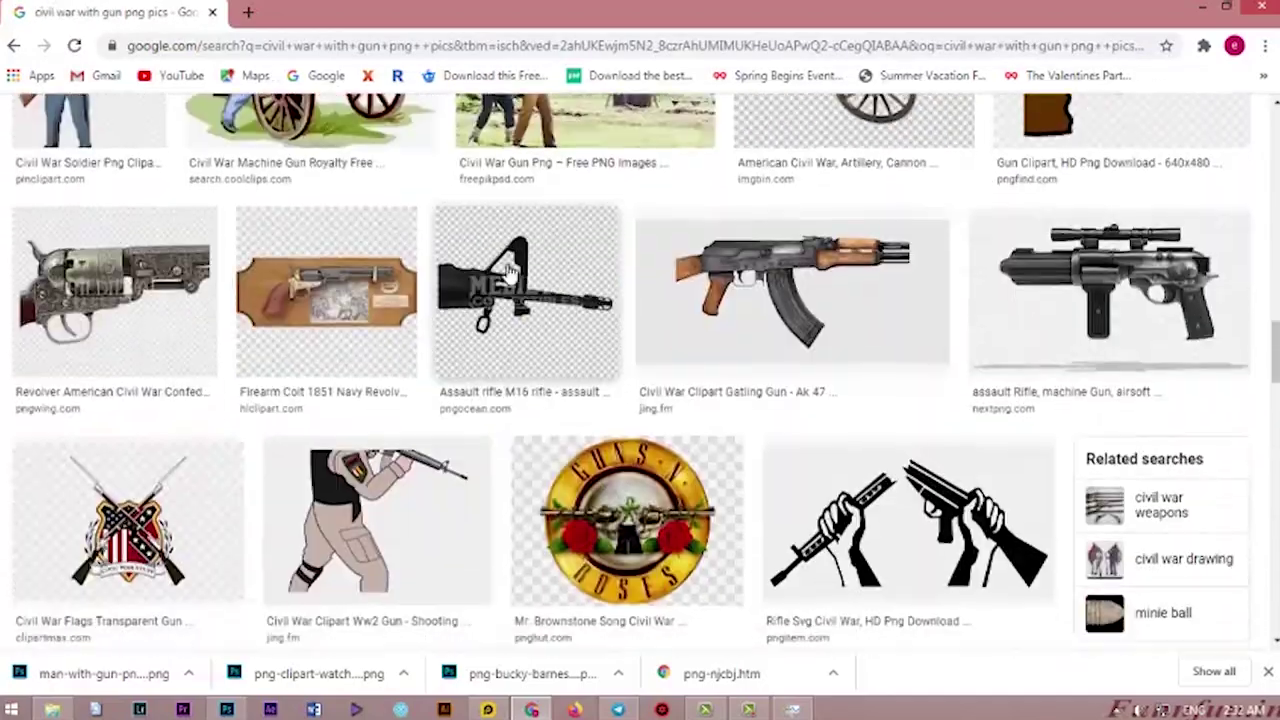
scroll(509, 271, "down", 10)
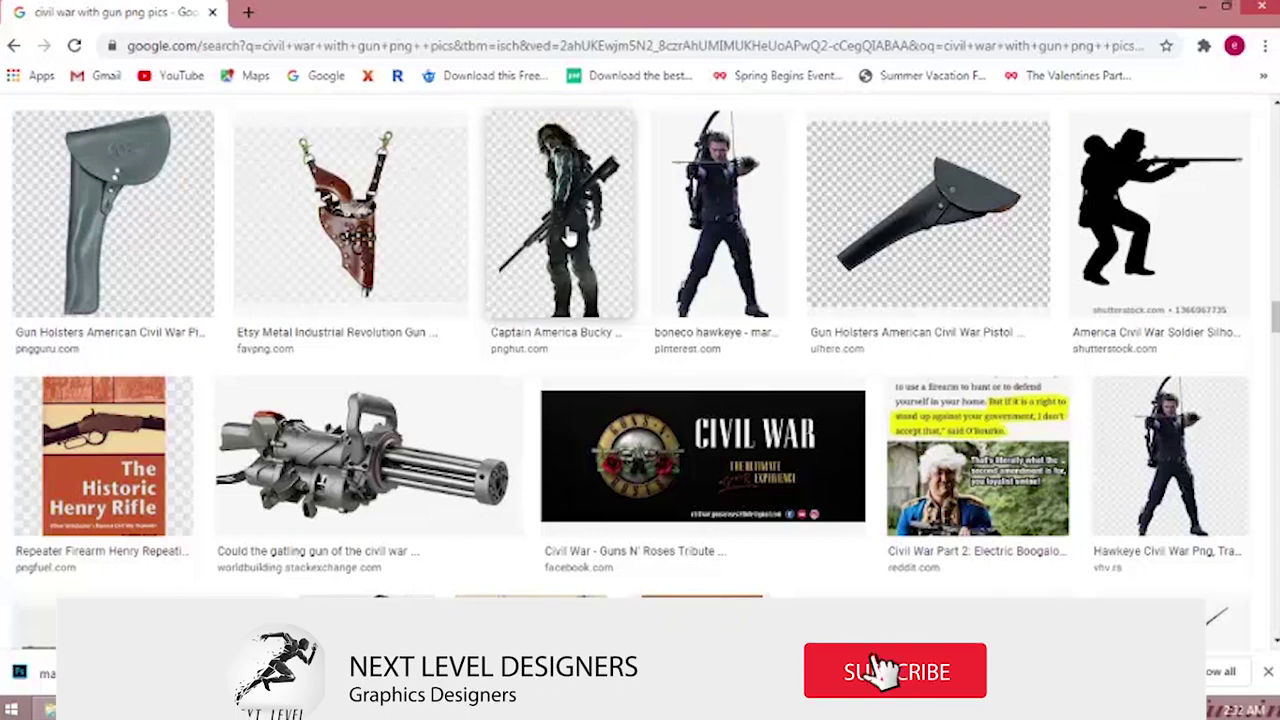
scroll(568, 237, "down", 15)
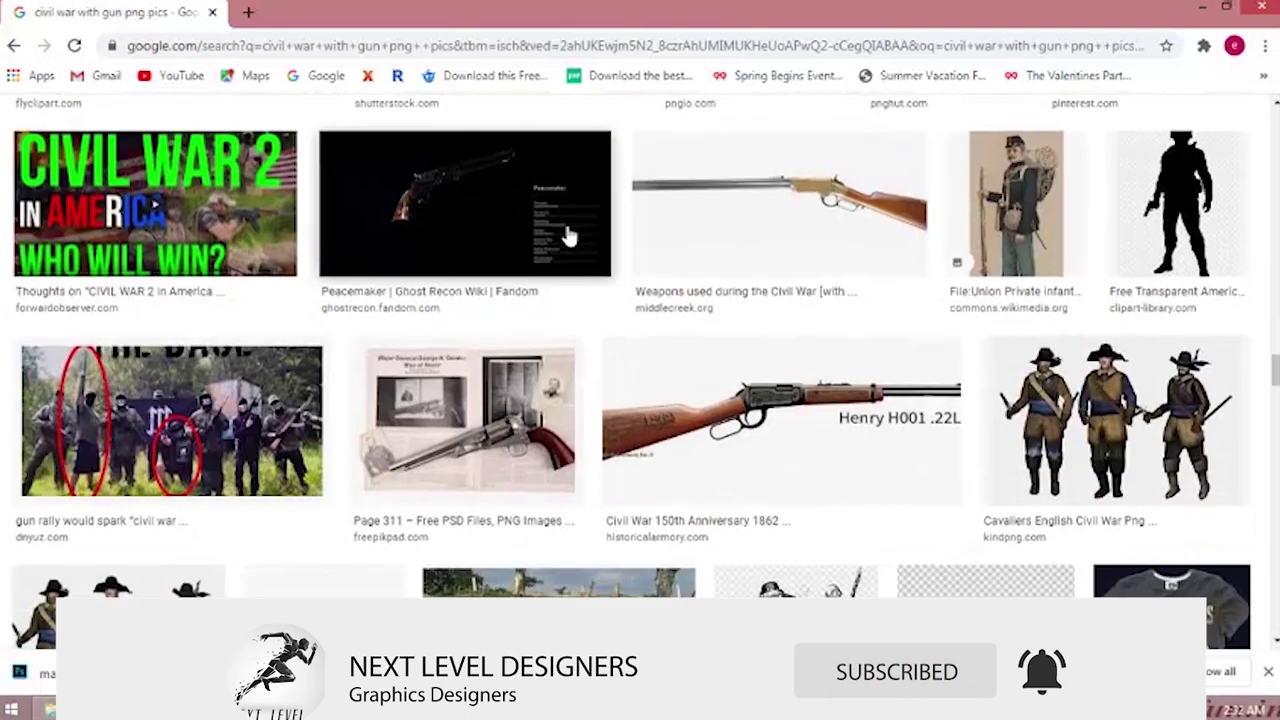
scroll(568, 237, "down", 3)
left_click(1052, 305)
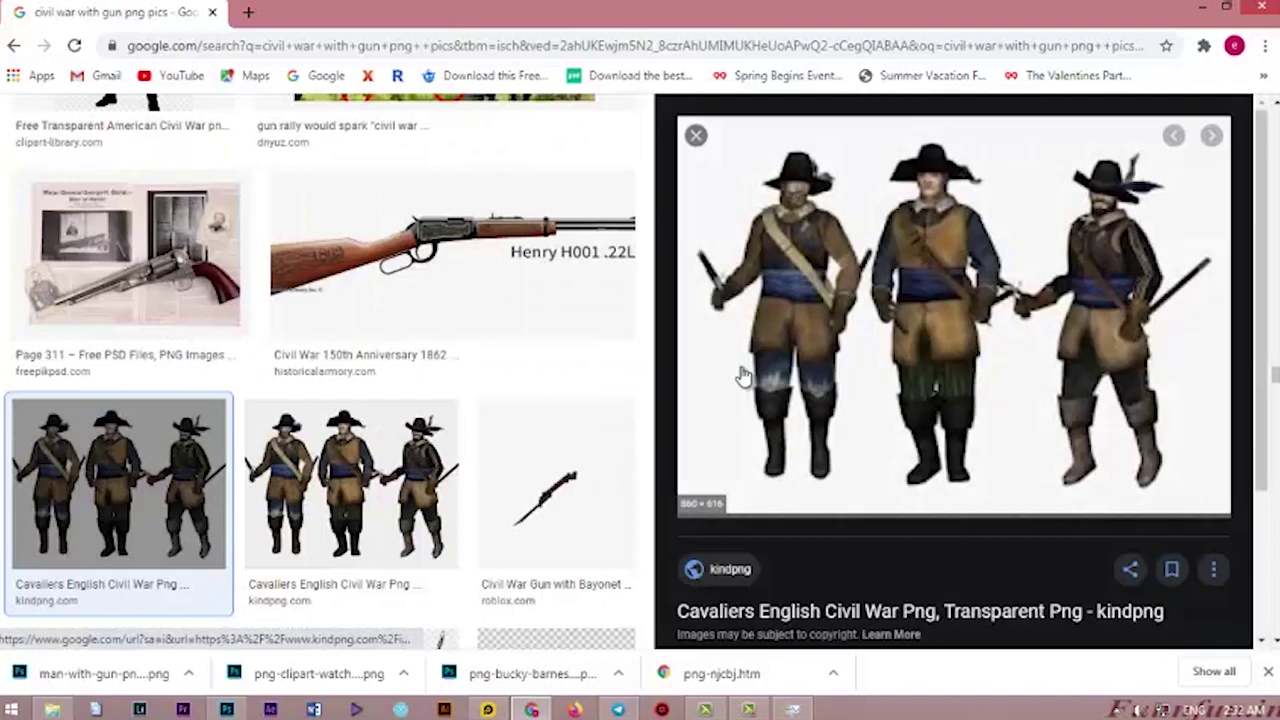
Save the previewed image of the three cavaliers to the computer.
scroll(915, 348, "down", 8)
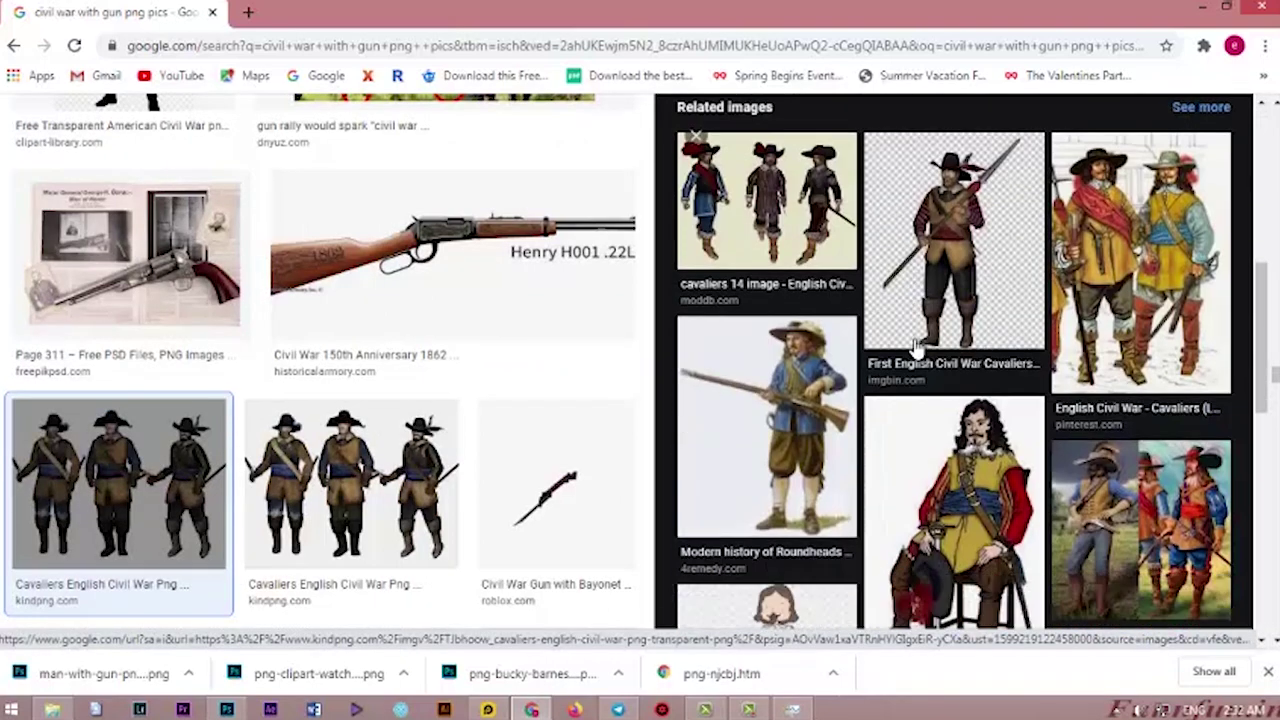
scroll(915, 348, "up", 8)
right_click(916, 344)
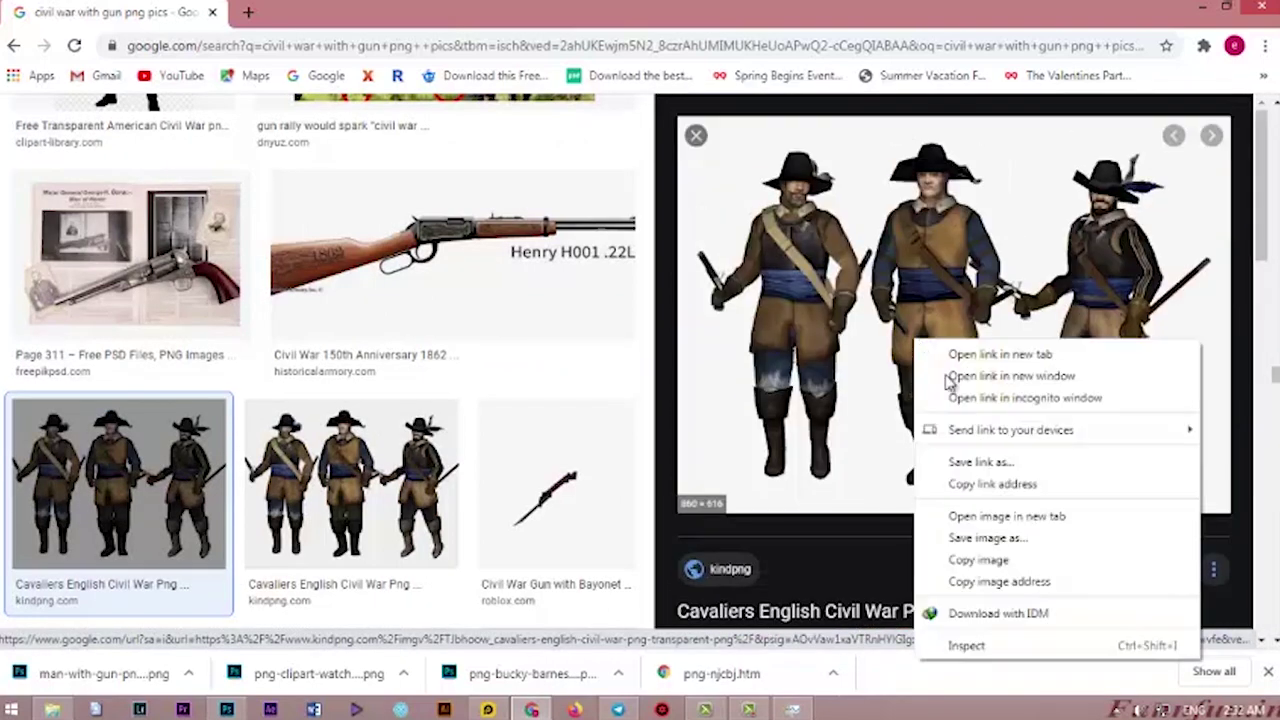
left_click(985, 538)
left_click(550, 418)
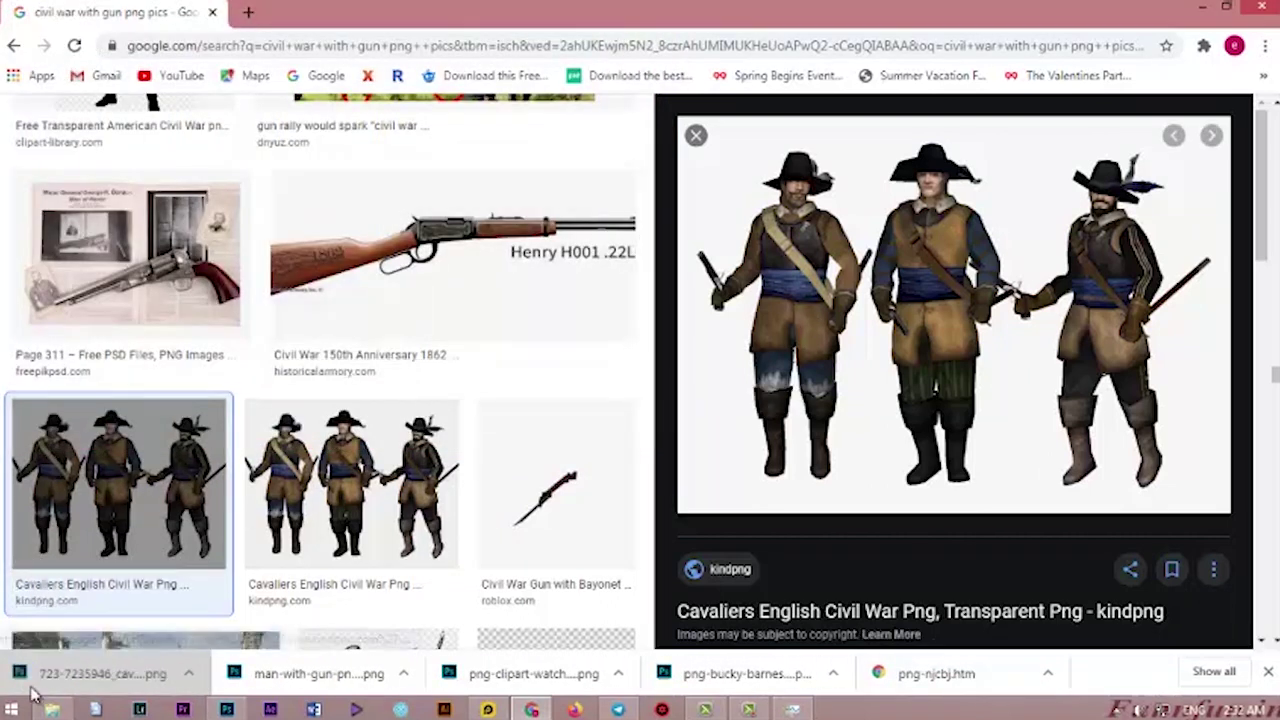
Open the saved cavaliers image in Photoshop and try to erase its white background with the Magic Eraser.
left_click(227, 709)
key("q")
left_click(12, 390)
left_click(13, 342)
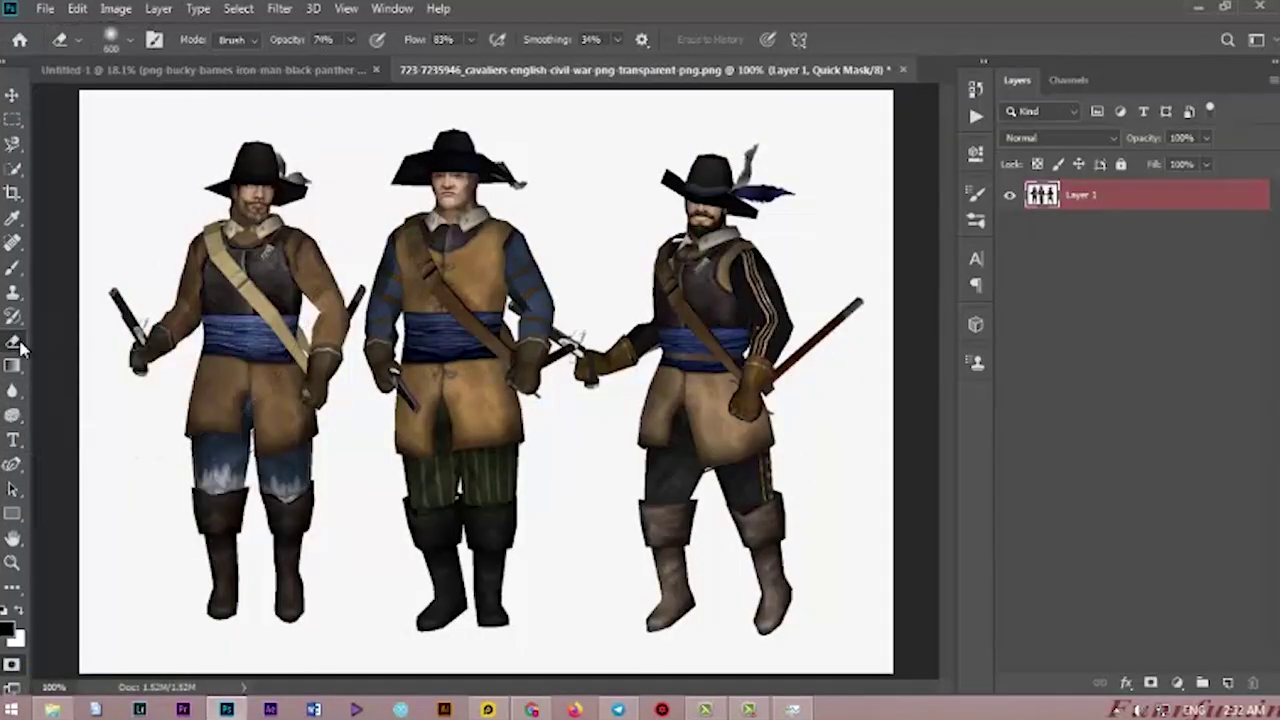
left_click(100, 378)
left_click(131, 203)
left_click(614, 274)
Convert the cavaliers layer to a smart object, rasterize it and remove its white background with the Magic Eraser.
right_click(1220, 202)
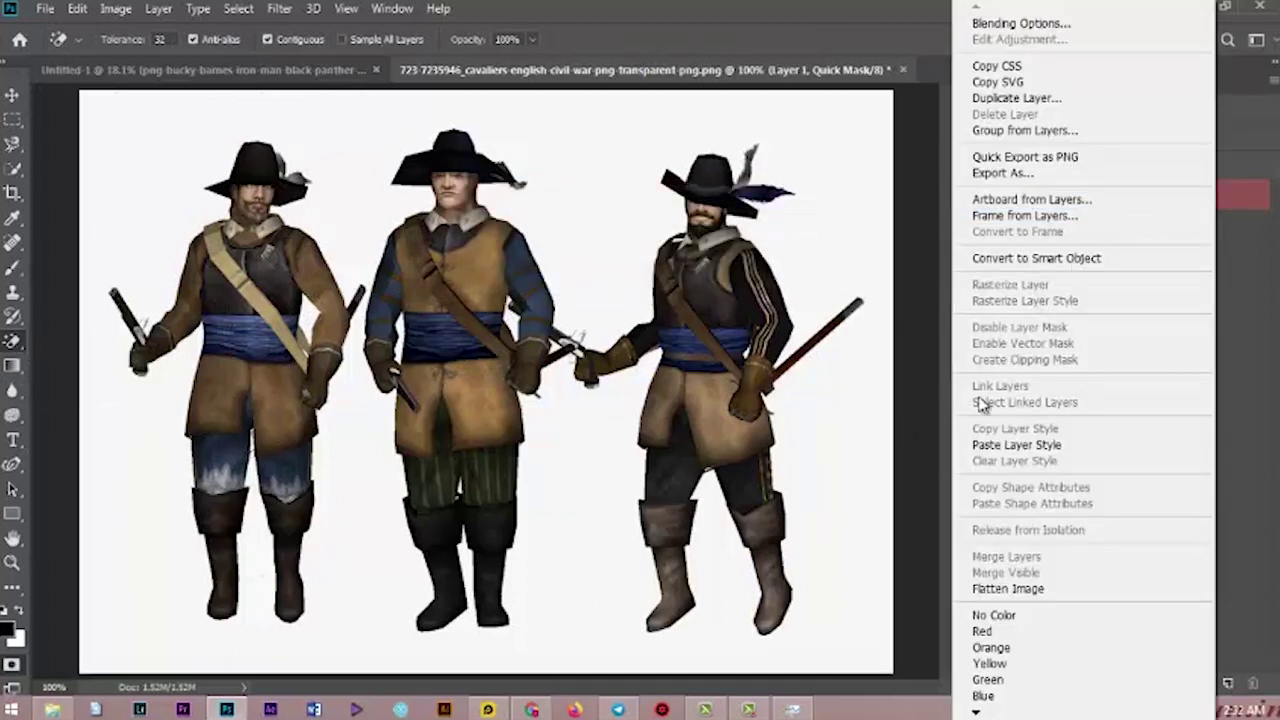
left_click(1040, 261)
right_click(1177, 204)
left_click(990, 334)
left_click(846, 234)
Bring the cavaliers into the desert composition and shrink them to small distant figures on the dune left of the soldier.
left_click(10, 97)
key("ctrl+t")
left_click_drag(893, 90, 420, 366)
key("Return")
left_click_drag(250, 450, 300, 505)
key("ctrl+t")
key("Return")
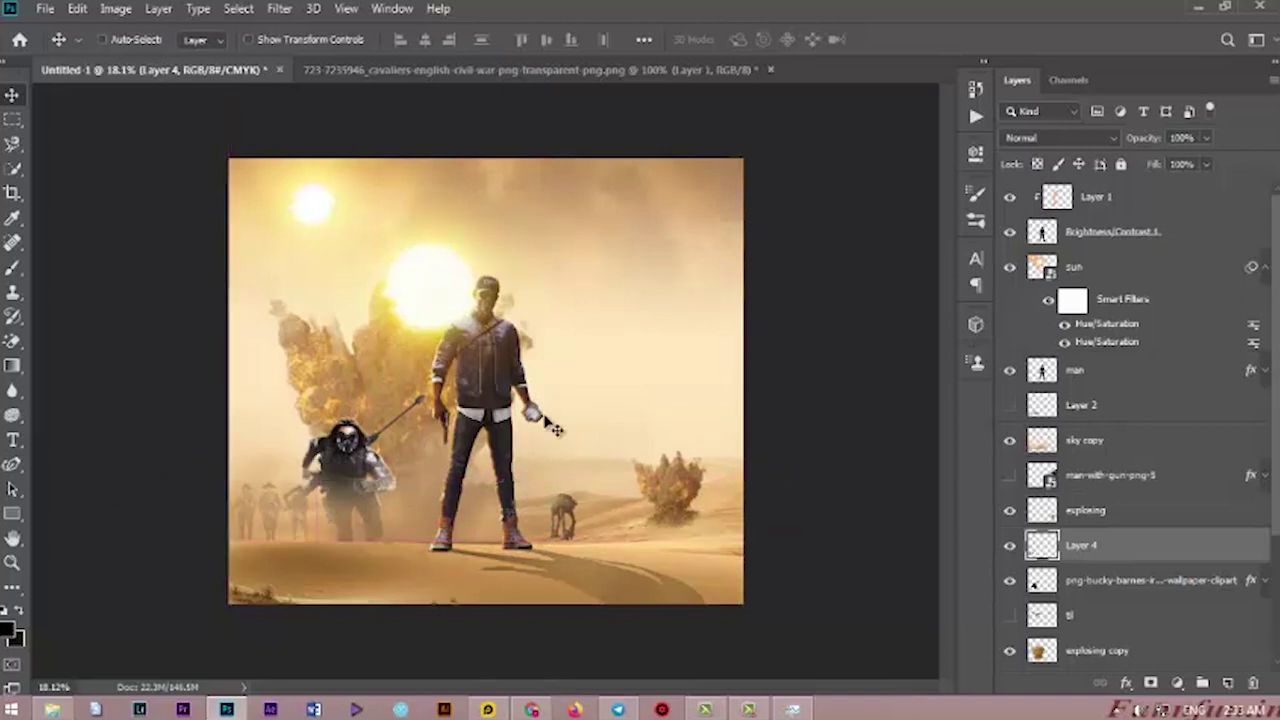
mouse_move(307, 516)
left_mouse_down()
mouse_move(618, 520)
mouse_move(311, 508)
left_mouse_up()
Move the cavaliers' layer below the running soldier's layer and enlarge the figures around him.
scroll(1110, 476, "down", 5)
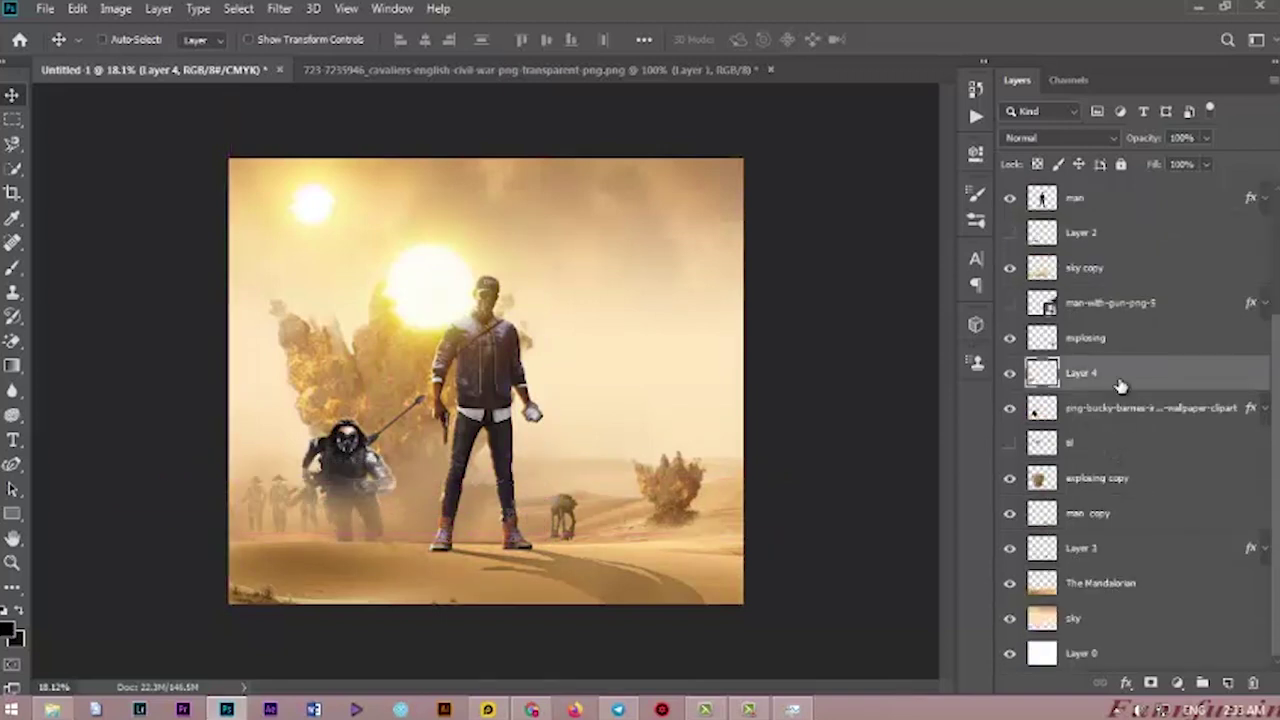
left_click_drag(1122, 382, 1118, 422)
key("ctrl+t")
left_click_drag(325, 473, 485, 367)
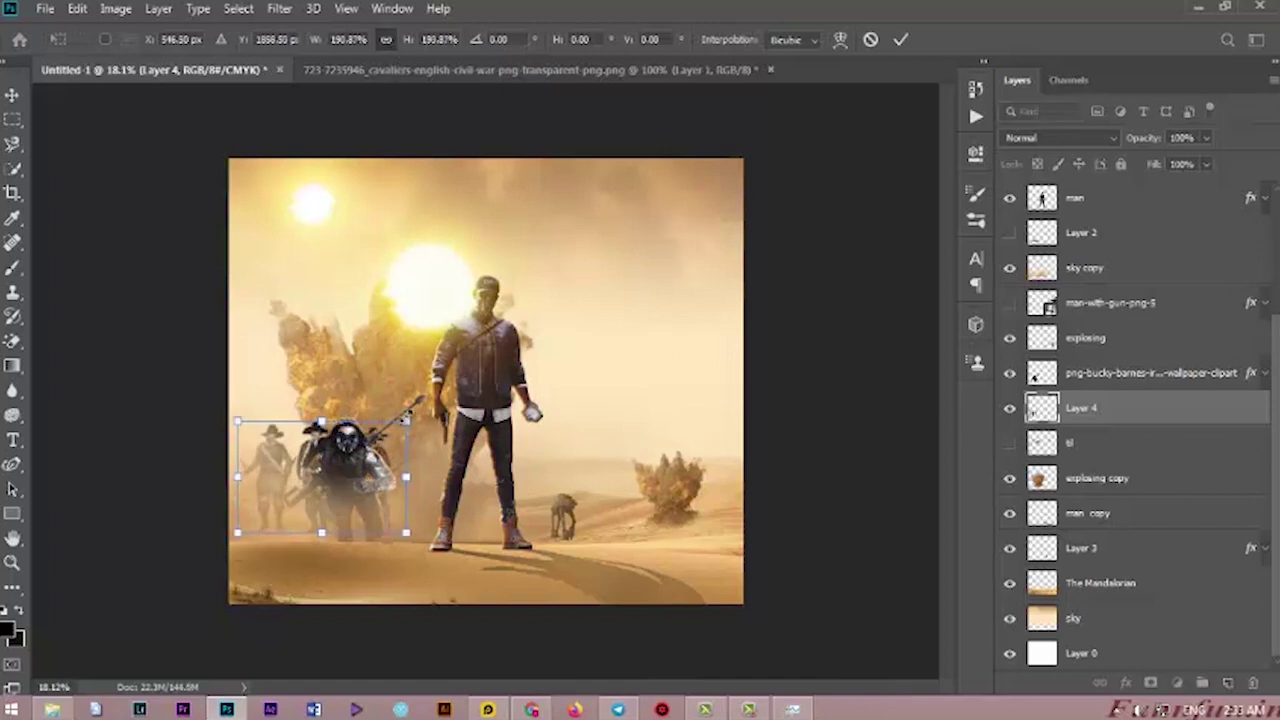
key("Return")
Lower the cavaliers behind the dune crest and delete the parts of their legs that overlap the sand.
left_click_drag(345, 385, 345, 452)
key("m")
left_click_drag(436, 610, 570, 609)
key("Delete")
key("ctrl+d")
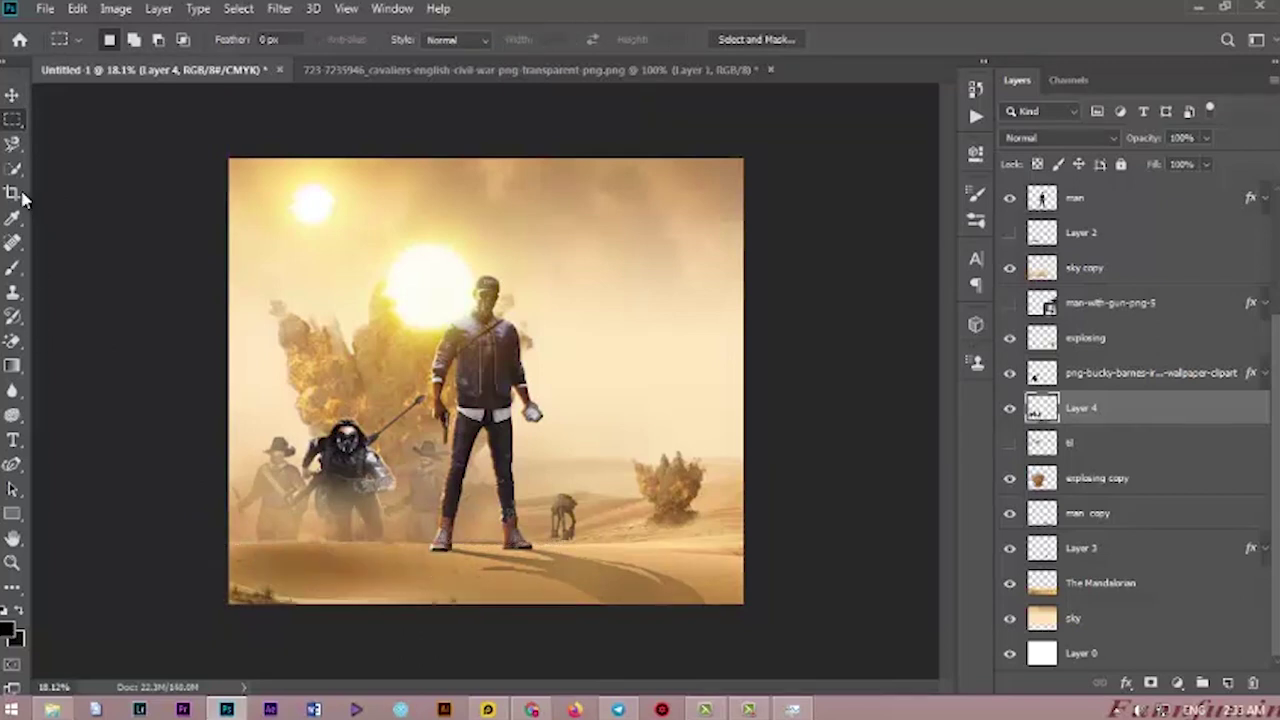
Paste the copied Inner Shadow layer style onto the cavaliers' layer.
left_click(13, 96)
right_click(1236, 419)
left_click(1060, 446)
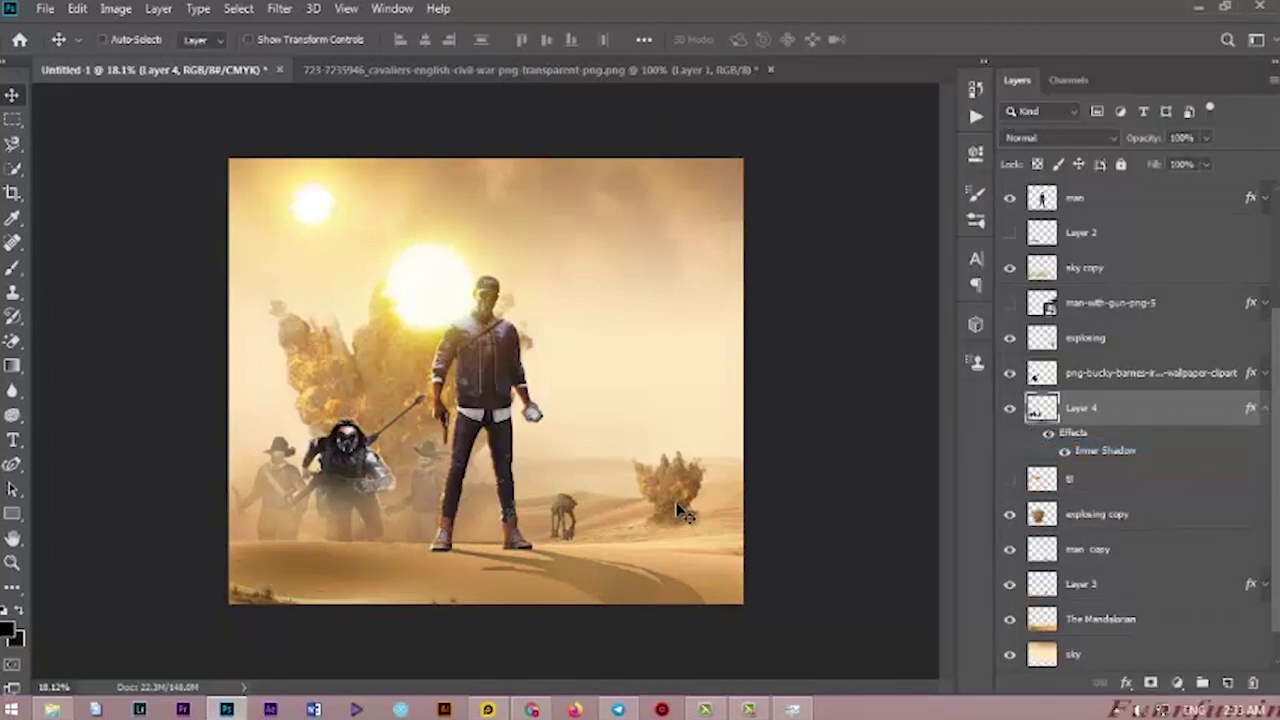
Set the cavaliers' inner shadow to Linear Dodge (Add), angle 72°, distance 12 px and size 24 px.
left_click(1264, 408)
double_click(1251, 408)
left_click(606, 290)
left_click(886, 226)
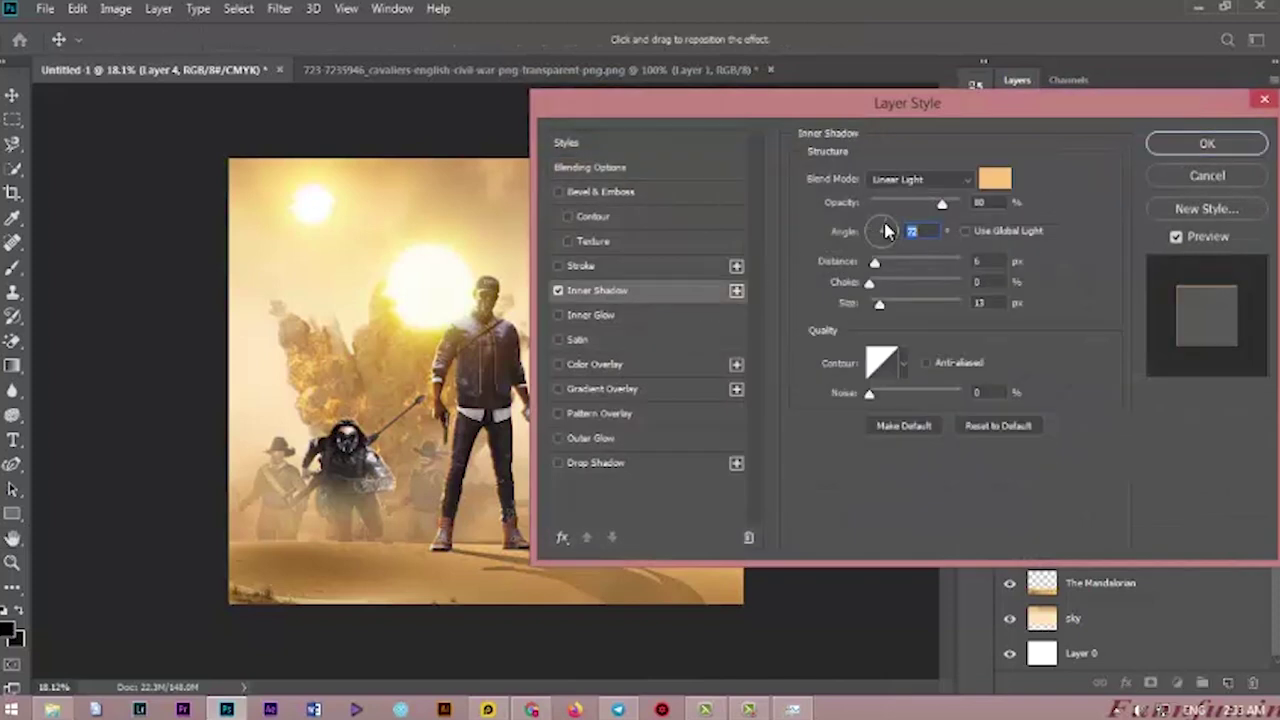
left_click(918, 179)
left_click(908, 333)
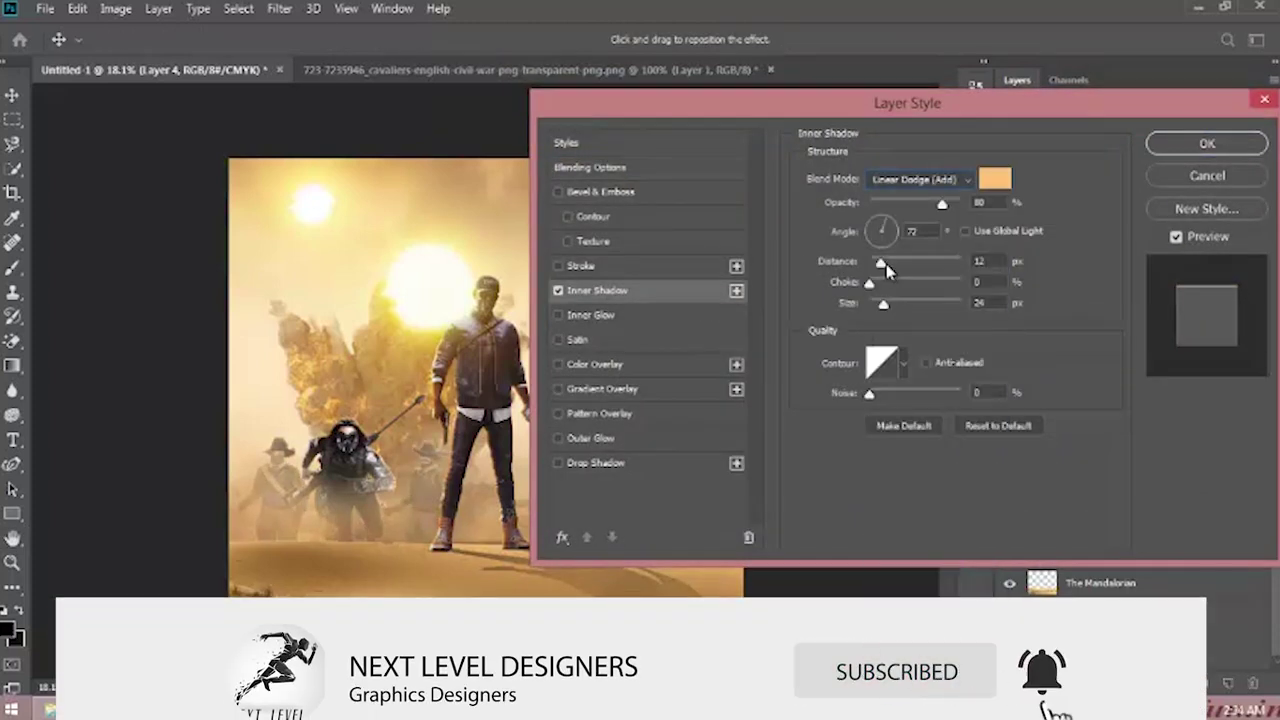
left_click(1167, 144)
scroll(492, 471, "down", 4)
scroll(502, 478, "up", 4)
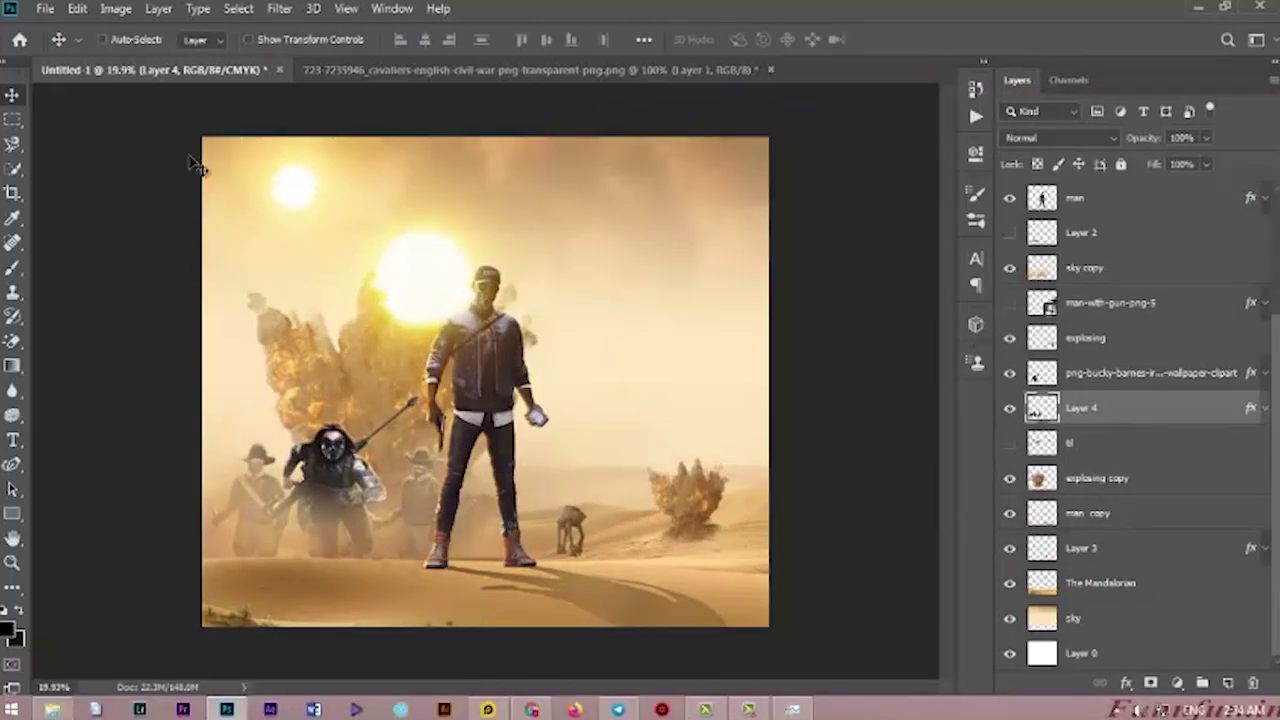
left_click(1098, 362)
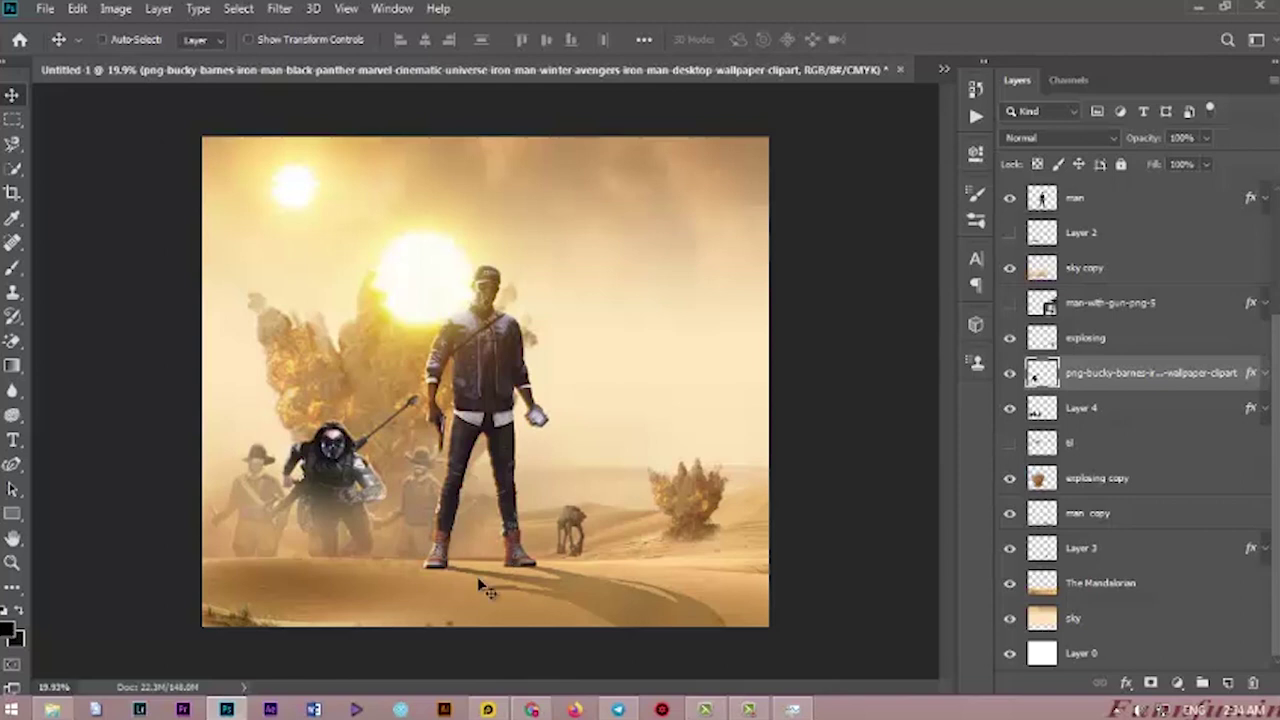
left_click(1095, 270)
key("ctrl+t")
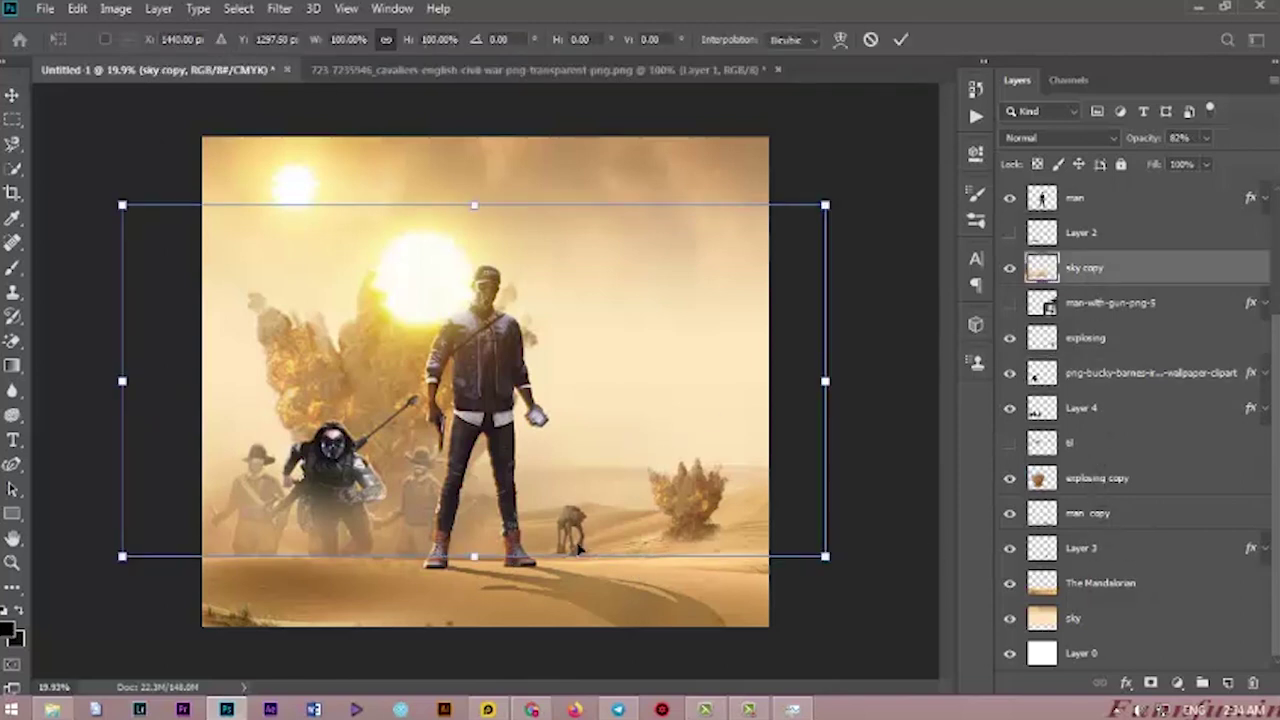
key("Return")
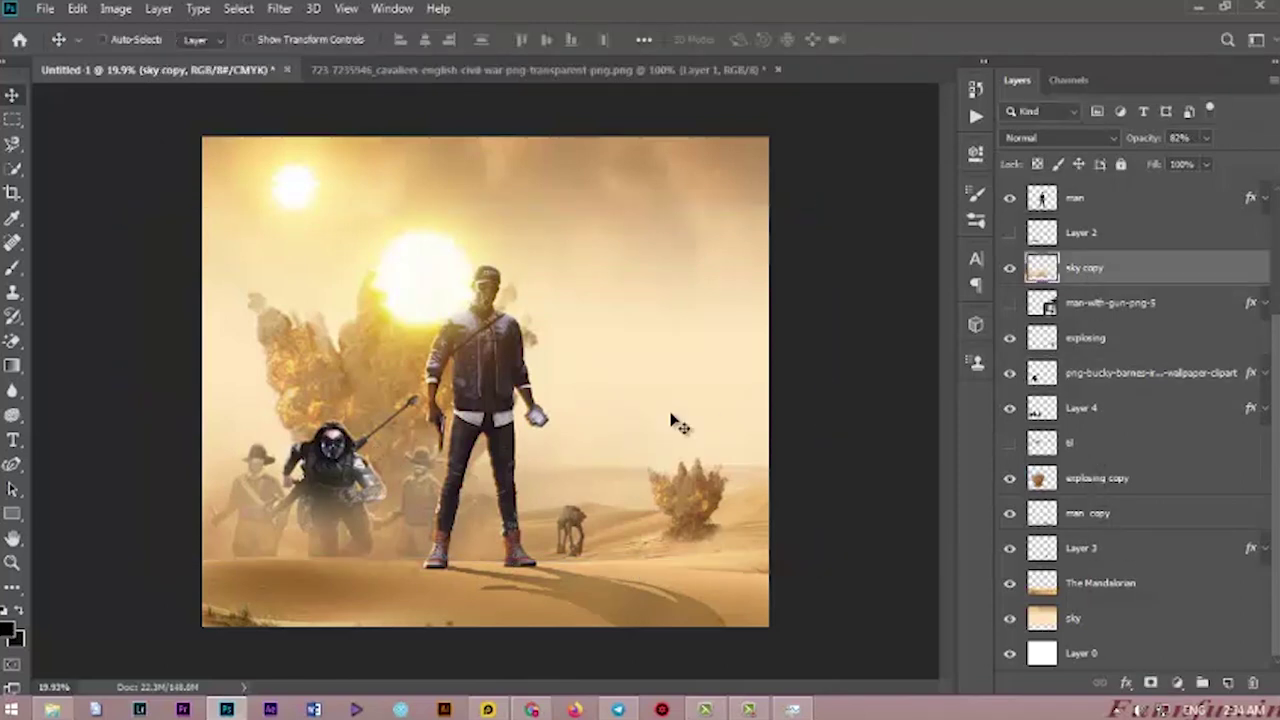
left_click(1097, 375)
scroll(572, 385, "down", 1)
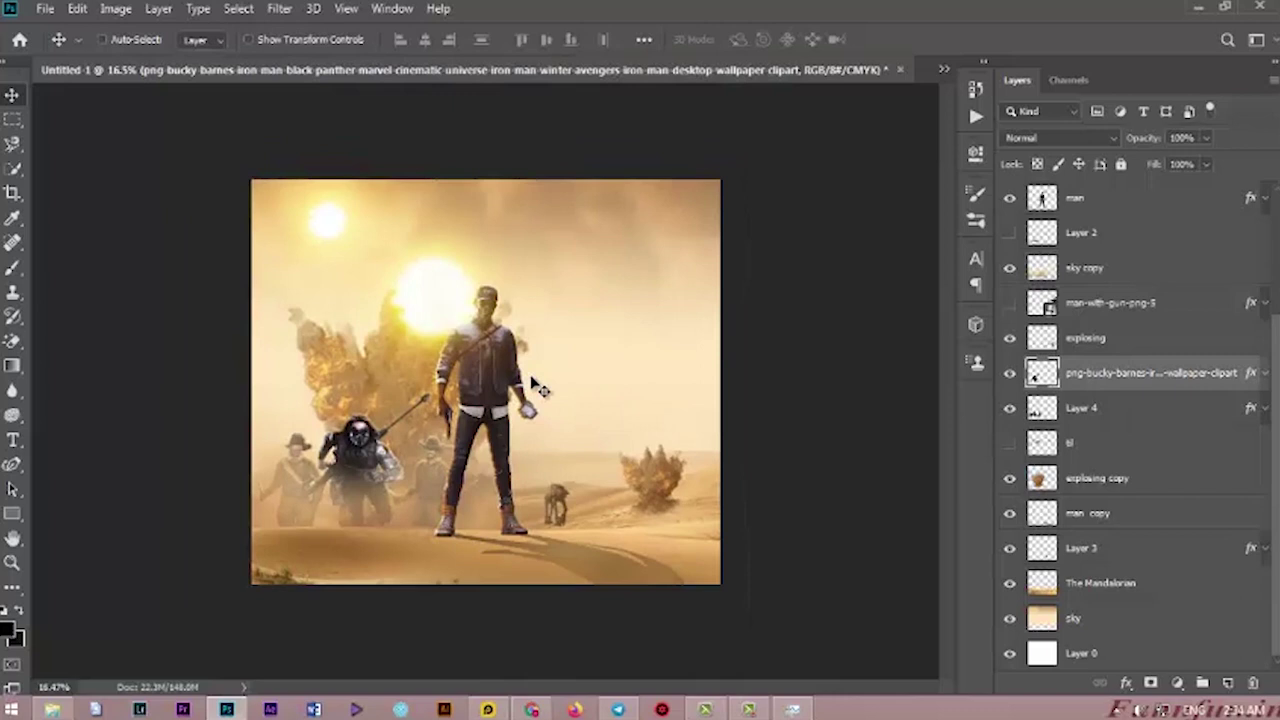
scroll(531, 378, "down", 2)
scroll(525, 382, "up", 3)
scroll(510, 390, "down", 2)
scroll(492, 398, "up", 2)
Move the cavaliers to the right so they stand behind the central man's legs.
left_click(1095, 408)
left_click_drag(450, 466, 588, 478)
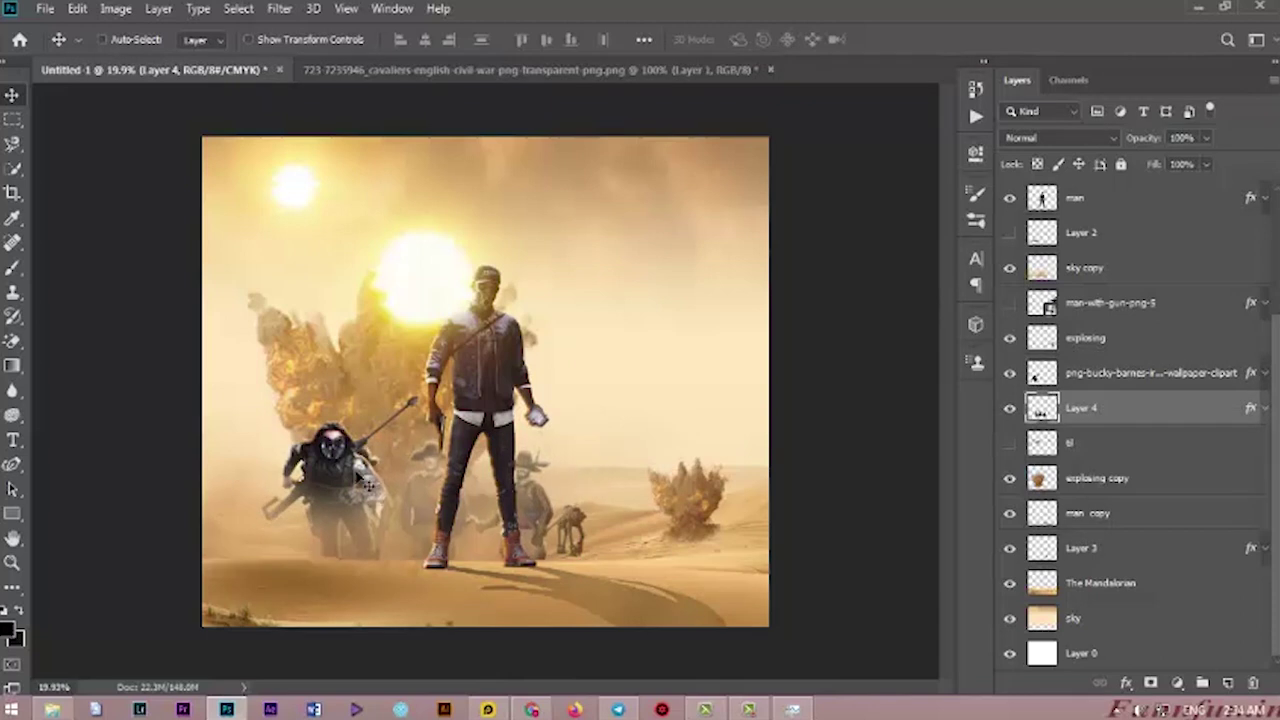
Shift the cavaliers, the small explosion and the walking creature behind the dunes further to the right.
left_click_drag(525, 456, 538, 458)
left_click(1117, 372)
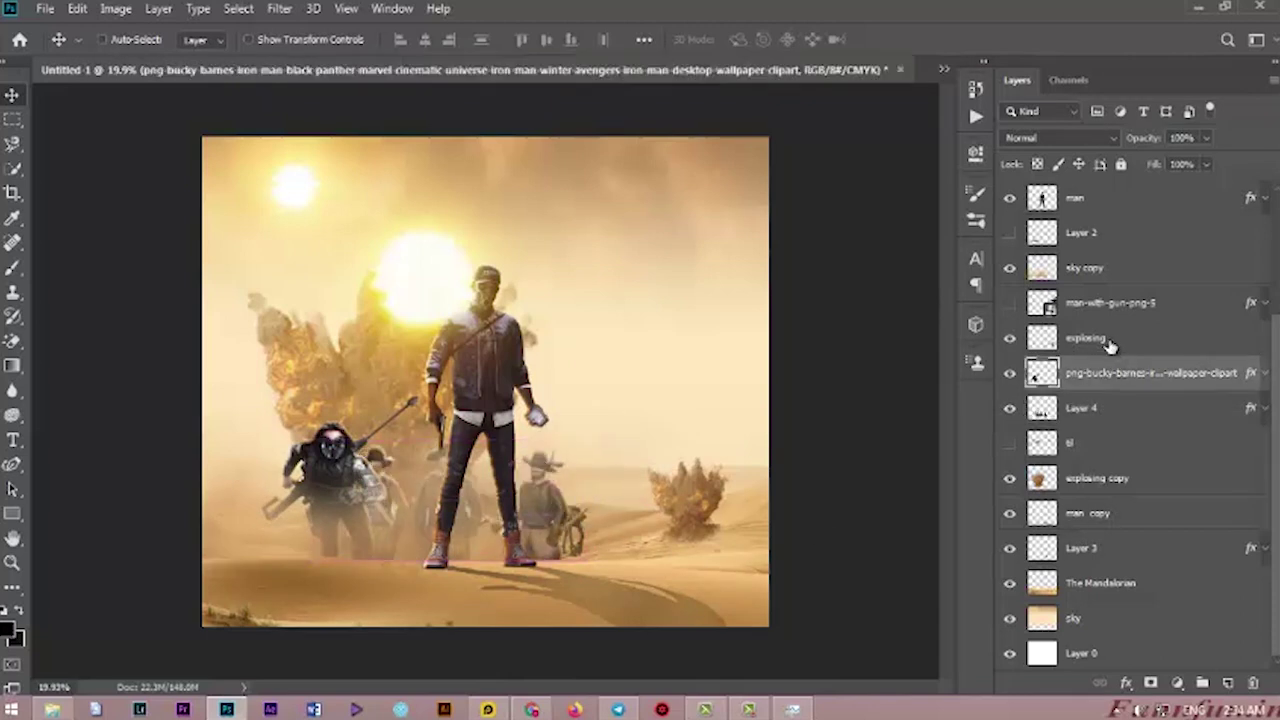
left_click(1110, 338)
mouse_move(590, 540)
left_mouse_down()
mouse_move(600, 525)
mouse_move(583, 543)
left_mouse_up()
left_click(1085, 549)
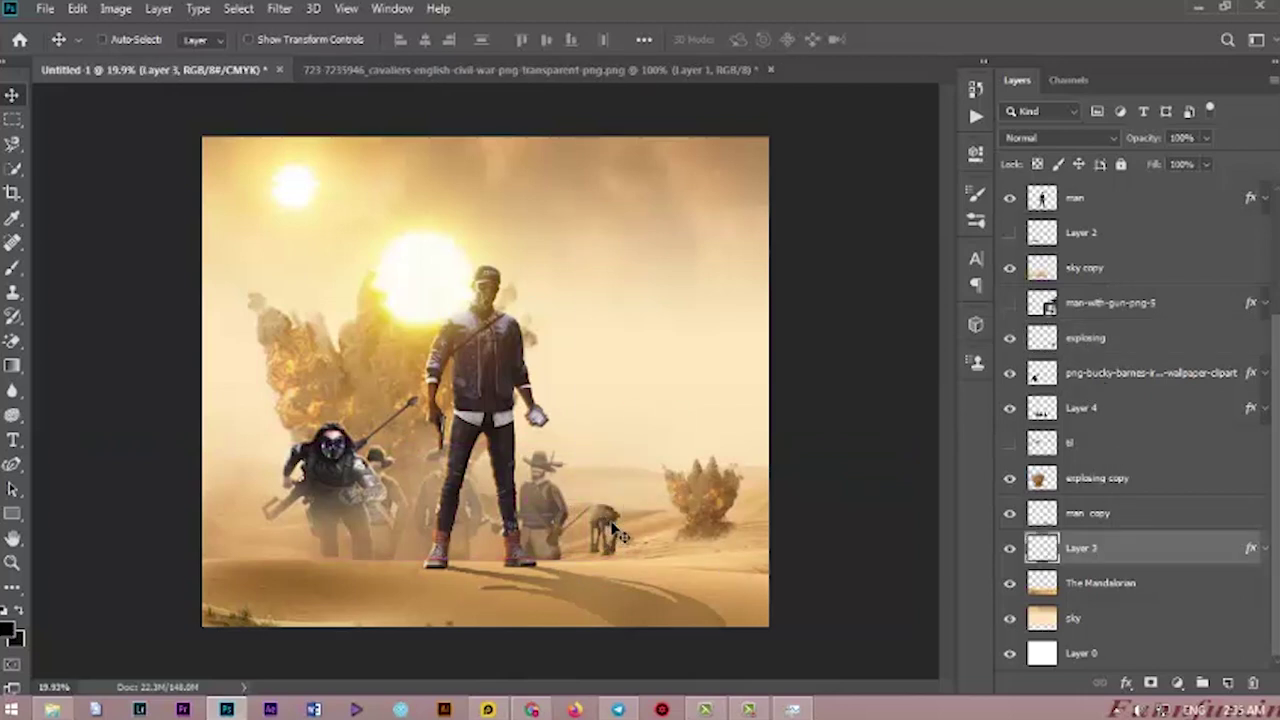
Transform the sky copy haze layer so it spreads over the background soldiers, the creature and the small explosion.
left_click(1124, 272)
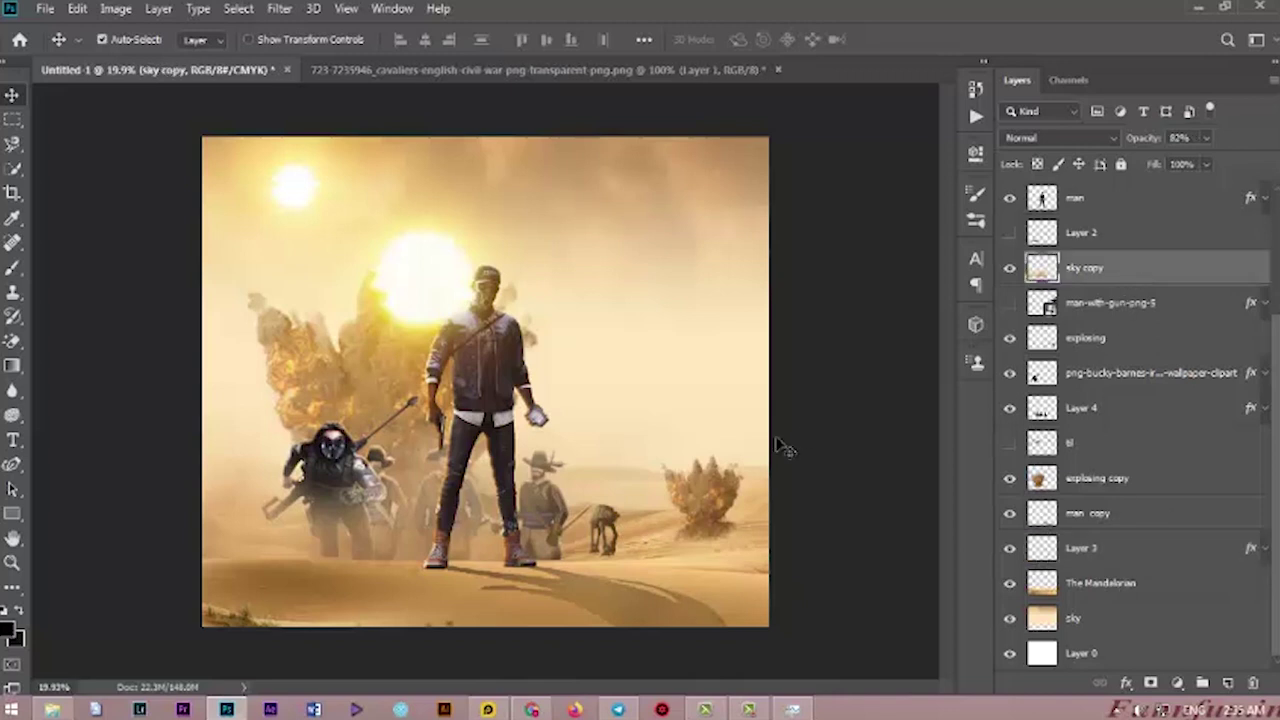
key("ctrl+t")
left_click_drag(827, 386, 1113, 416)
scroll(770, 499, "down", 5)
left_click_drag(870, 383, 1043, 413)
left_click_drag(856, 424, 832, 423)
key("Return")
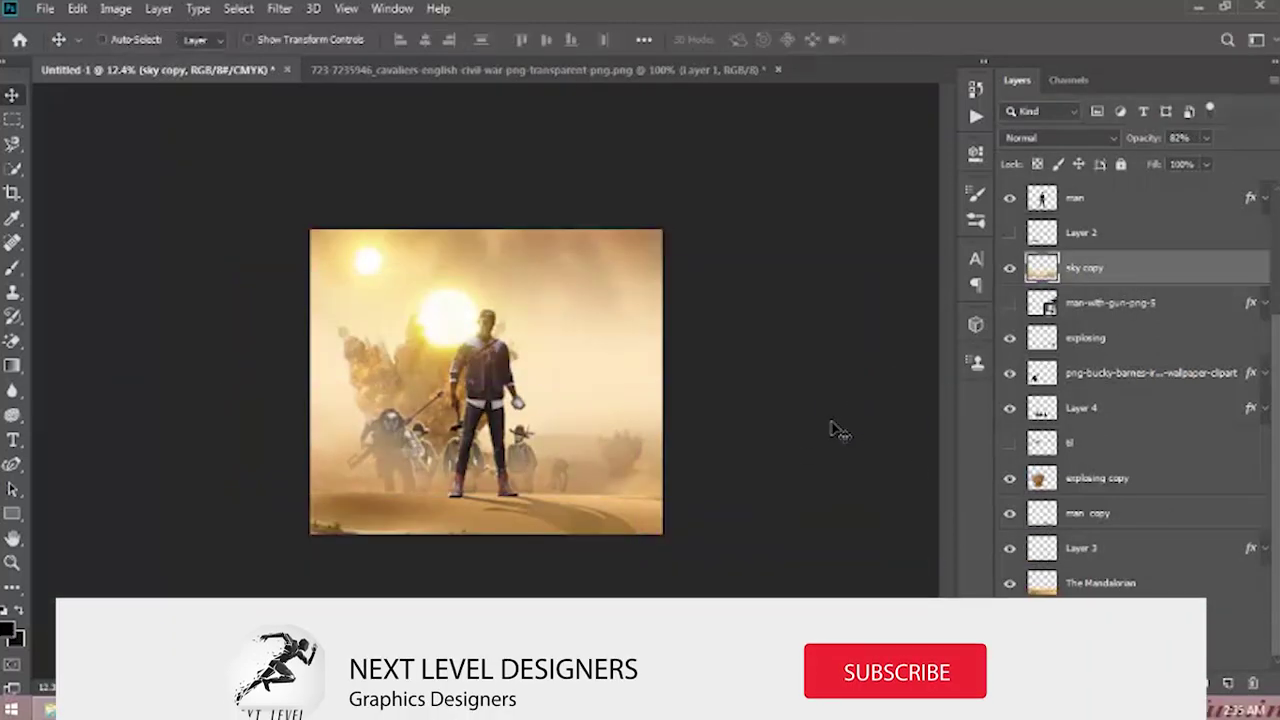
Try to erase the haze over the masked gunman and the large explosion with a soft eraser at 74% opacity.
key("ctrl+0")
right_click(12, 341)
left_click(70, 353)
mouse_move(278, 459)
left_mouse_down()
mouse_move(333, 464)
mouse_move(354, 500)
left_mouse_up()
scroll(355, 421, "down", 5)
left_click_drag(391, 440, 397, 459)
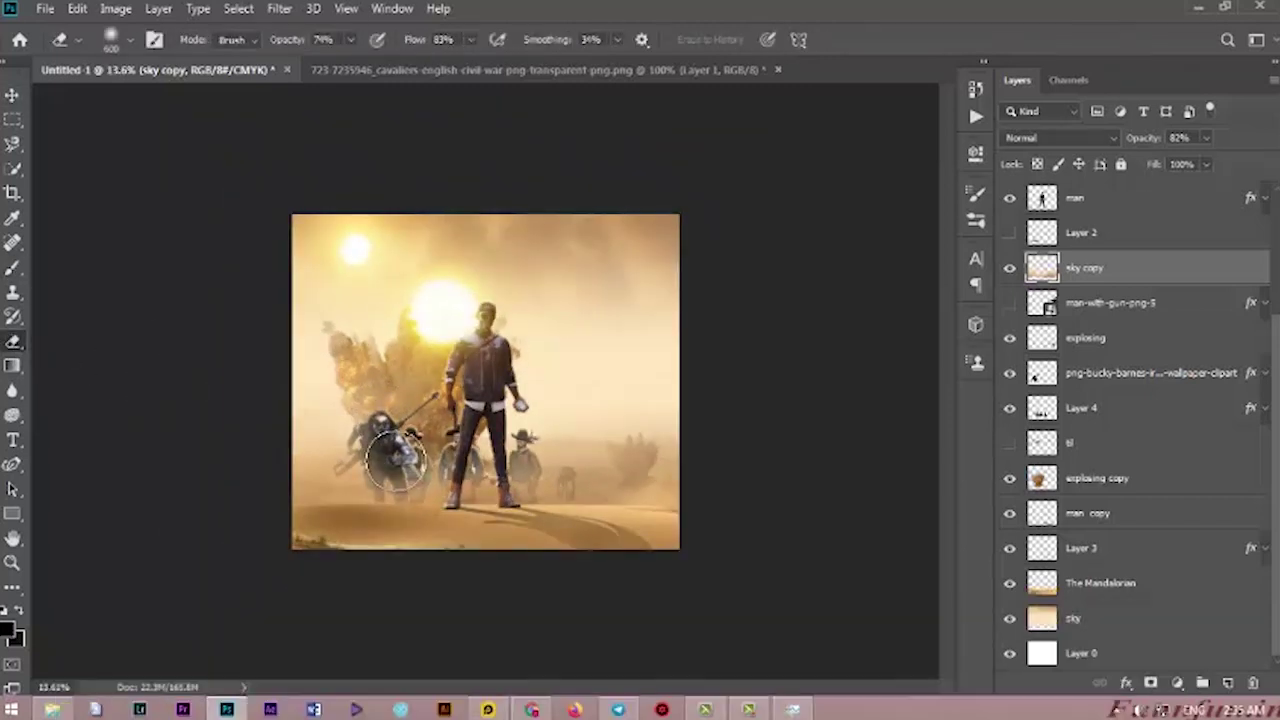
mouse_move(391, 415)
left_mouse_down()
mouse_move(431, 392)
mouse_move(460, 341)
left_mouse_up()
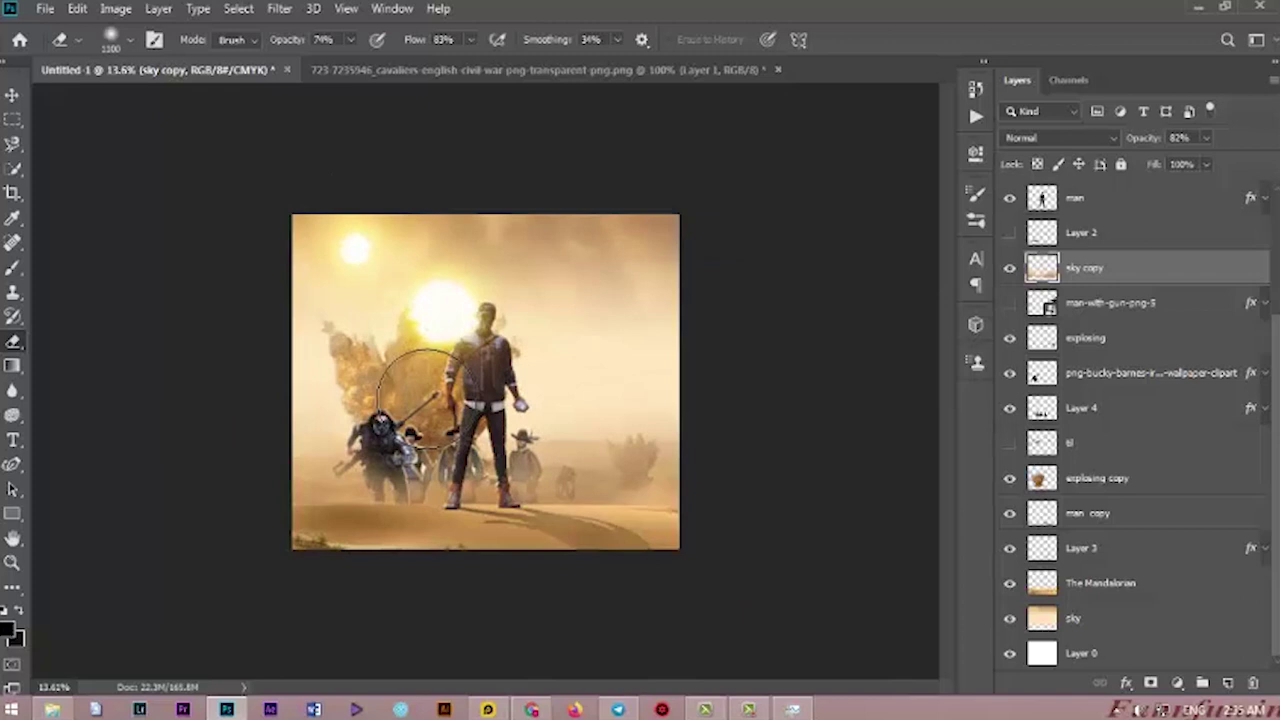
Undo the eraser strokes made on the haze layer.
scroll(428, 398, "up", 8)
key("ctrl+z")
key("ctrl+z")
key("ctrl+z")
key("ctrl+z")
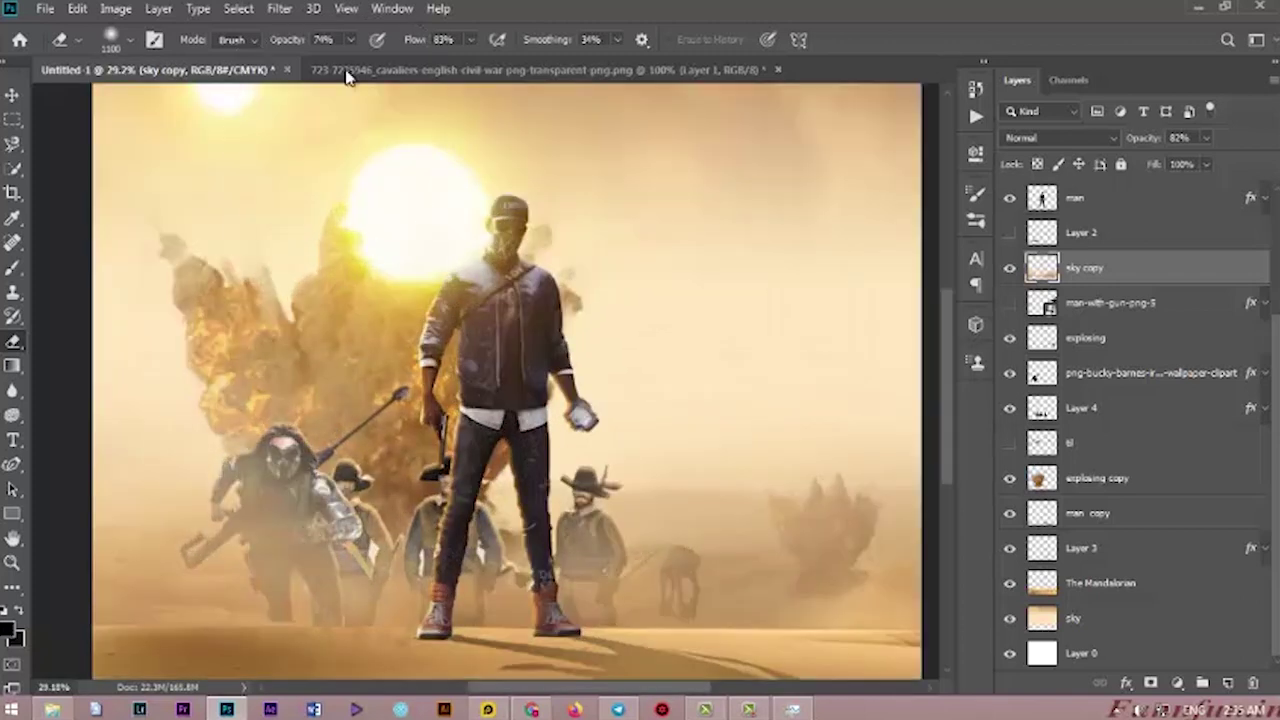
Erase the haze over the masked gunman with a 400 px soft eraser at 38% opacity.
left_click(290, 395)
key("bracketleft")
key("bracketleft")
key("bracketleft")
key("bracketleft")
key("bracketleft")
key("bracketleft")
key("bracketleft")
left_click_drag(281, 506, 284, 441)
left_click_drag(295, 515, 300, 520)
scroll(300, 520, "down", 5)
scroll(300, 520, "up", 5)
scroll(308, 537, "down", 5)
scroll(304, 530, "up", 3)
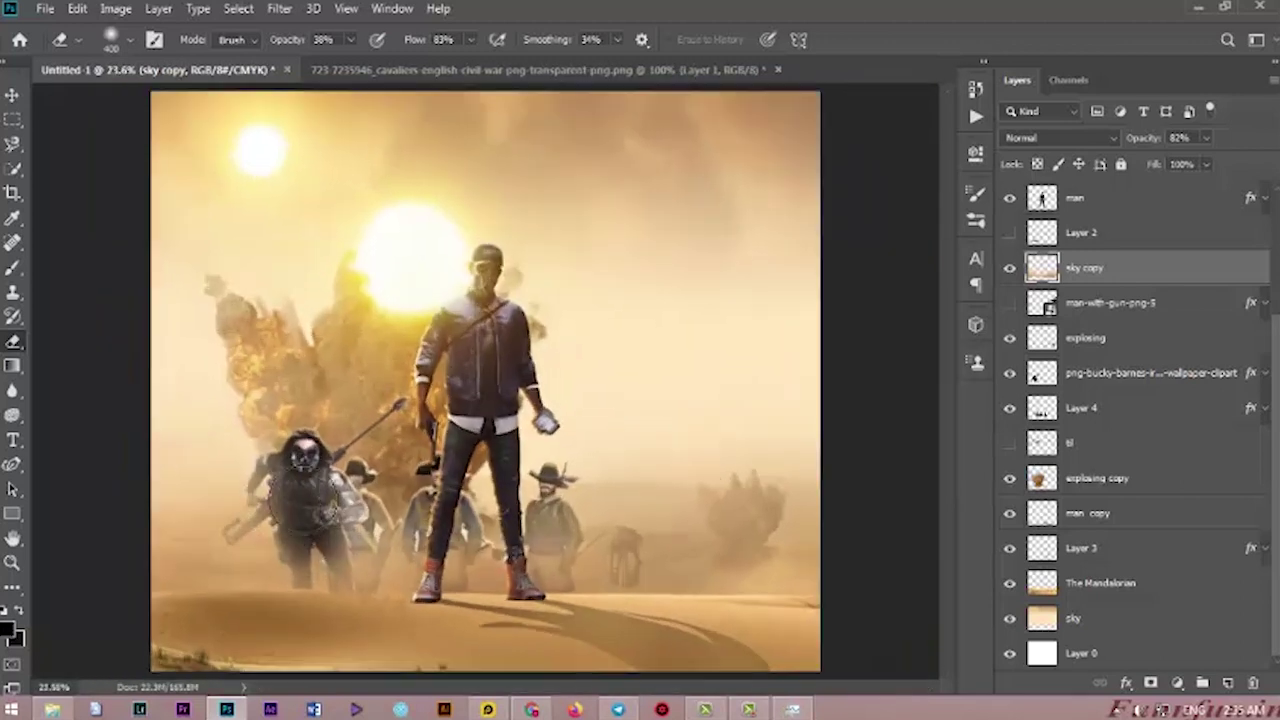
Nudge the sun layer slightly up and to the right above the central man's shoulder.
left_click(12, 96)
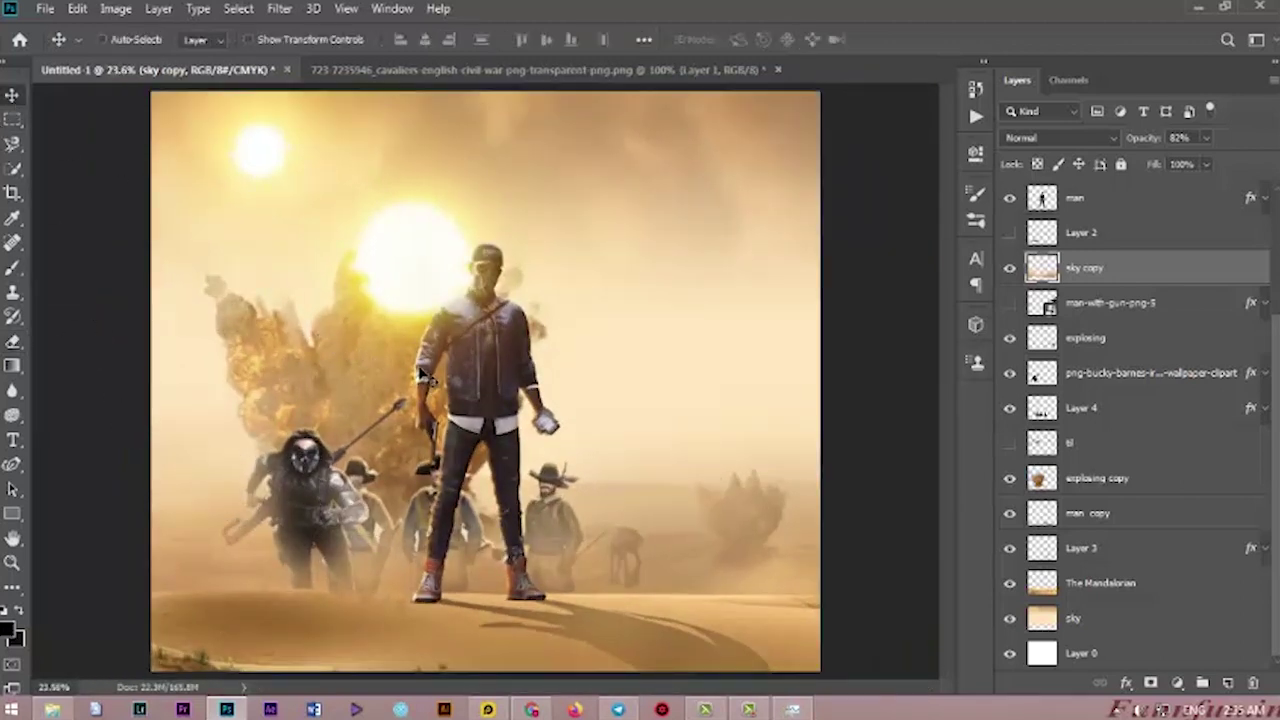
scroll(500, 223, "down", 5)
scroll(500, 223, "up", 4)
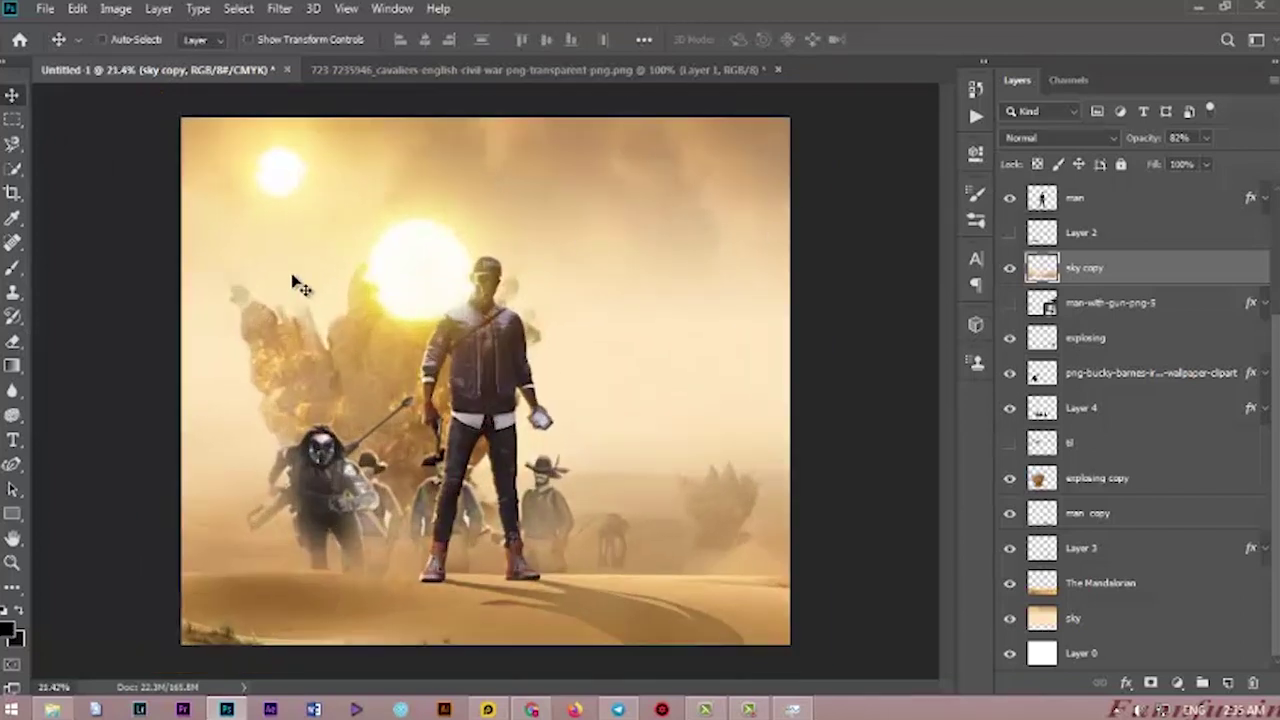
left_click(115, 42)
mouse_move(251, 309)
left_mouse_down()
mouse_move(283, 314)
mouse_move(250, 305)
left_mouse_up()
left_click(1085, 370)
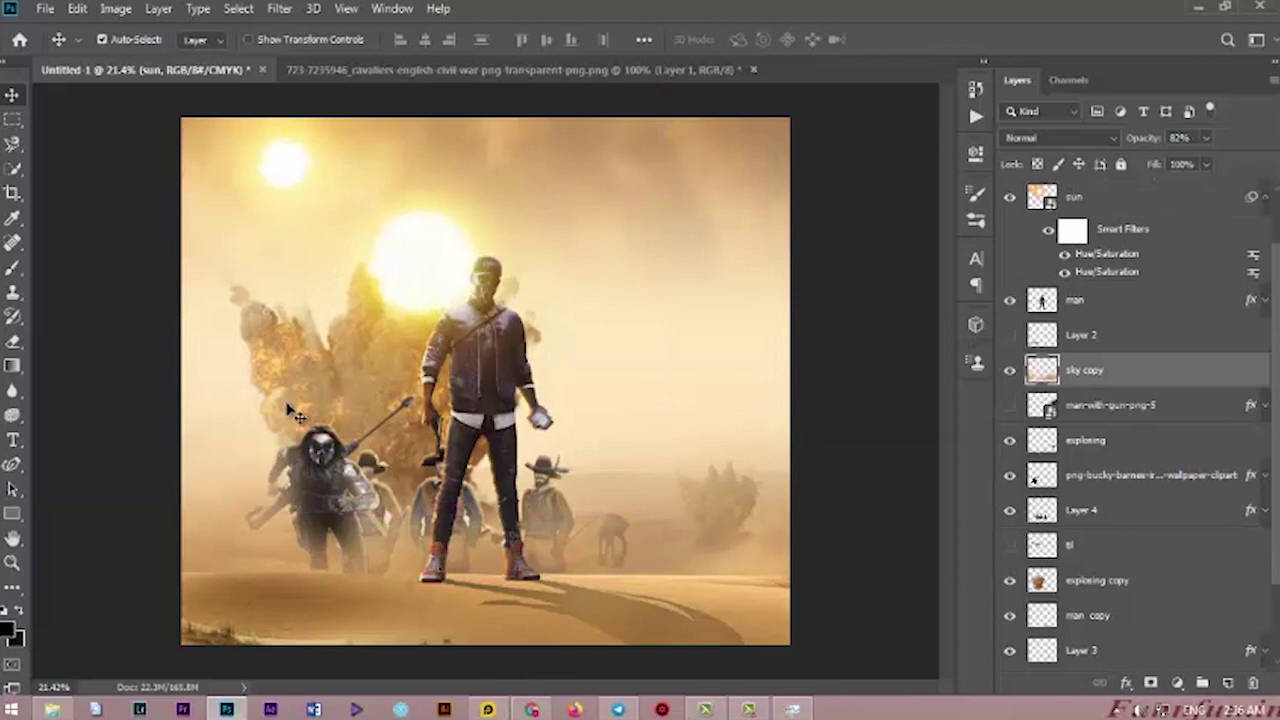
left_click(1095, 195)
Move the large explosion to the right behind the central man and delete its part that overlaps the foreground sand.
left_click(1097, 582)
left_click_drag(300, 362, 378, 396)
left_click(12, 118)
left_click_drag(190, 575, 783, 640)
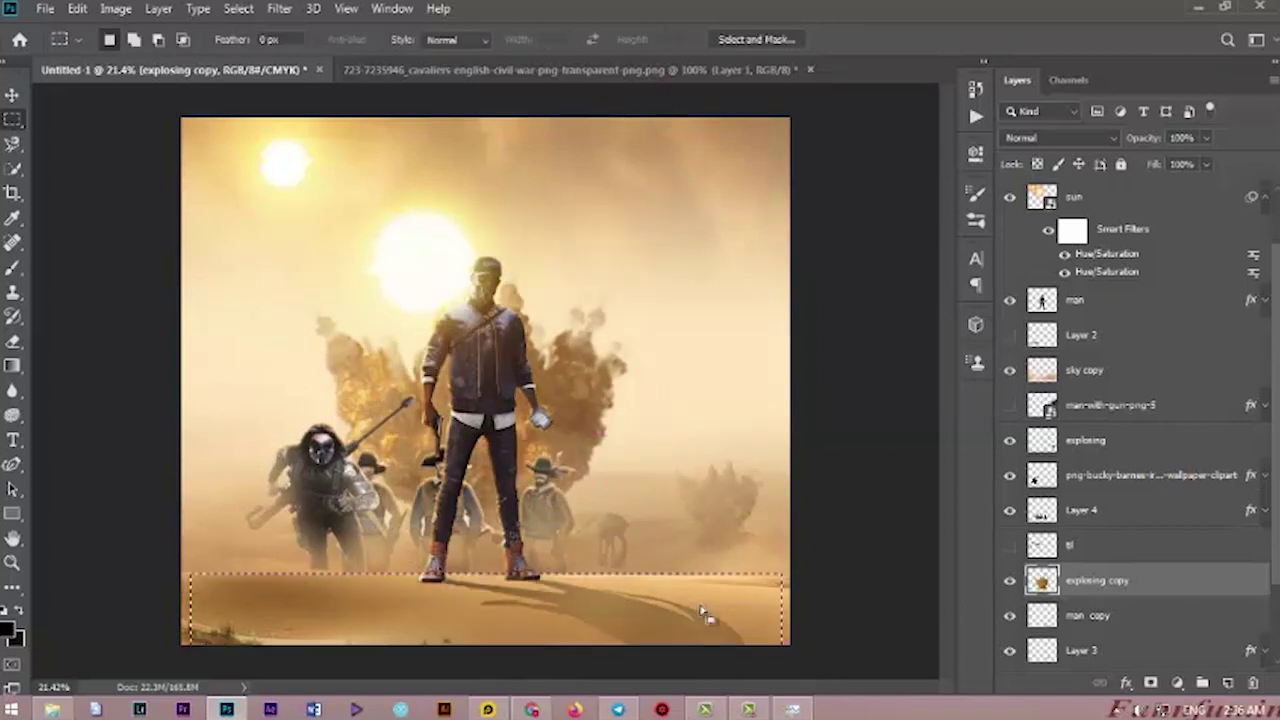
Move the masked gunman closer to the central man and crop both sides of the canvas to a portrait format.
left_click(12, 95)
left_click_drag(334, 491, 375, 500)
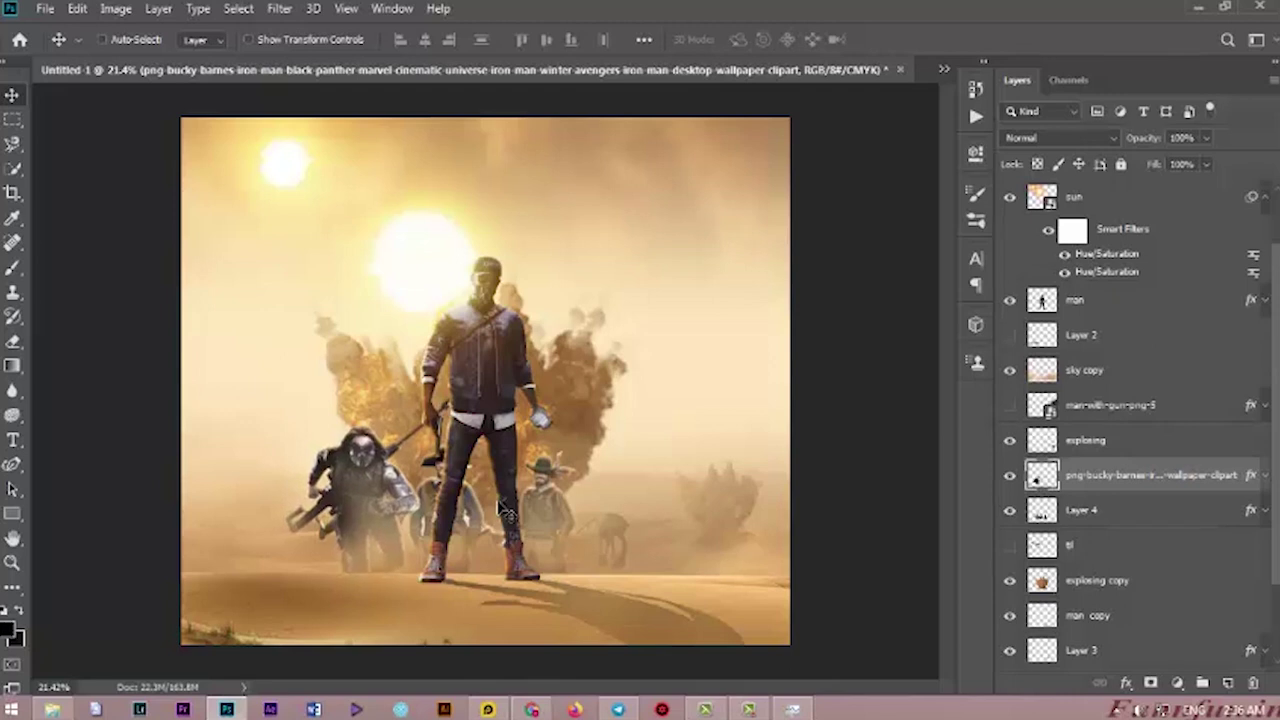
key("c")
left_click_drag(182, 370, 257, 371)
left_click_drag(775, 398, 700, 390)
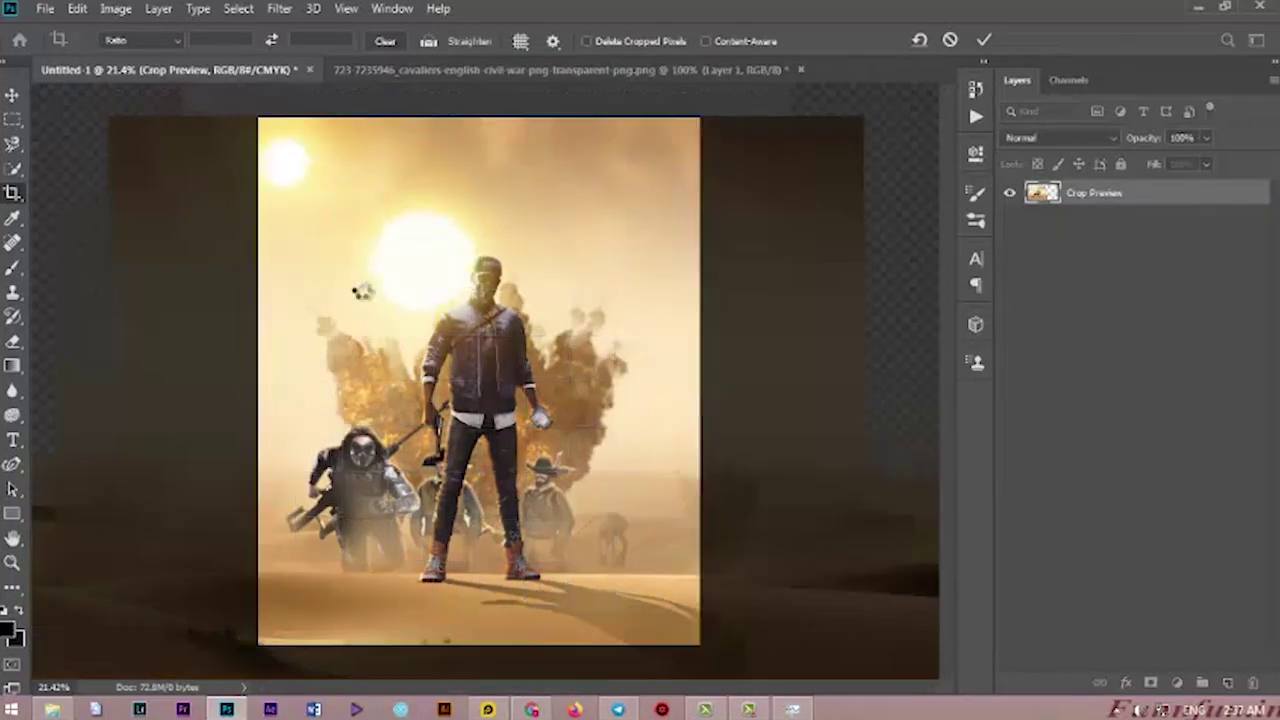
left_click(13, 95)
scroll(1112, 488, "down", 2)
scroll(1112, 492, "up", 2)
Show the man-with-gun-png-5 layer, scale the soldier down and place him to the right of the central man.
left_click(1108, 505)
left_click(1010, 504)
left_click_drag(612, 328, 400, 320)
key("ctrl+t")
left_click_drag(370, 214, 508, 343)
left_click(397, 40)
mouse_move(629, 430)
left_mouse_down()
mouse_move(616, 381)
mouse_move(651, 435)
left_mouse_up()
key("Return")
Rasterize the helmeted soldier's layer and delete the part of his legs that overlaps the foreground sand.
key("m")
left_click_drag(521, 574, 714, 661)
right_click(1147, 504)
left_click(908, 334)
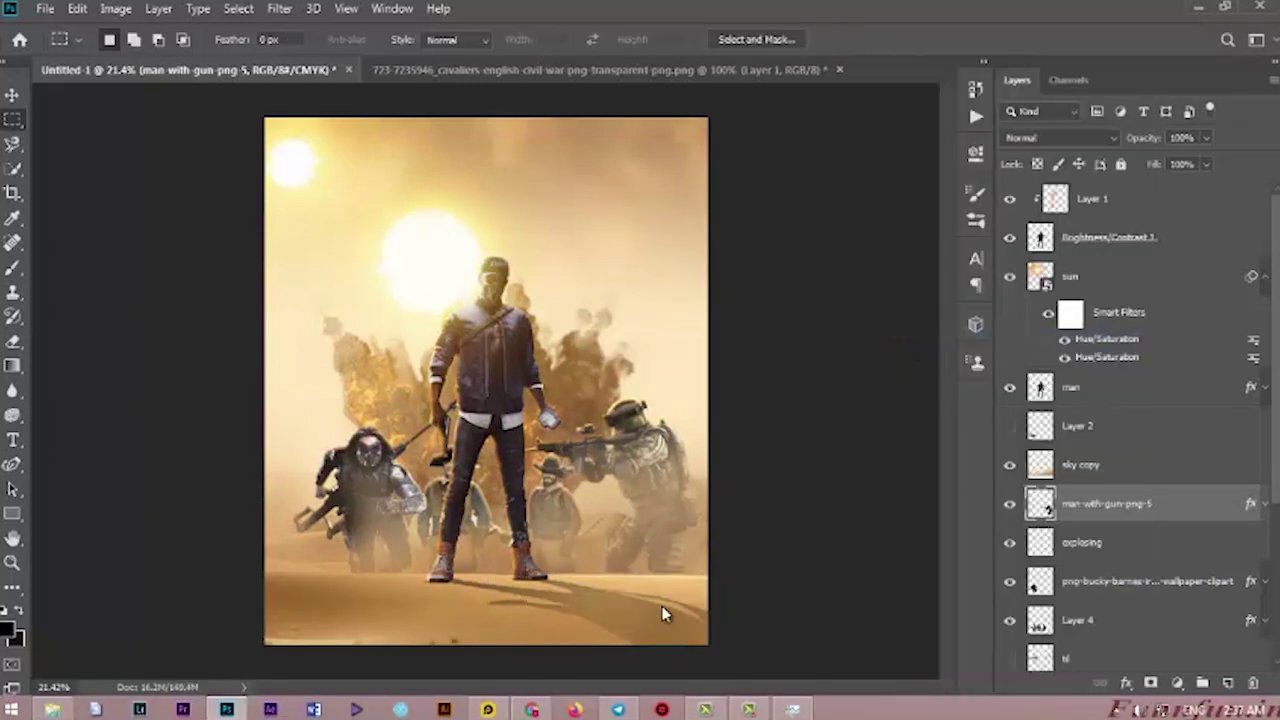
left_click(12, 94)
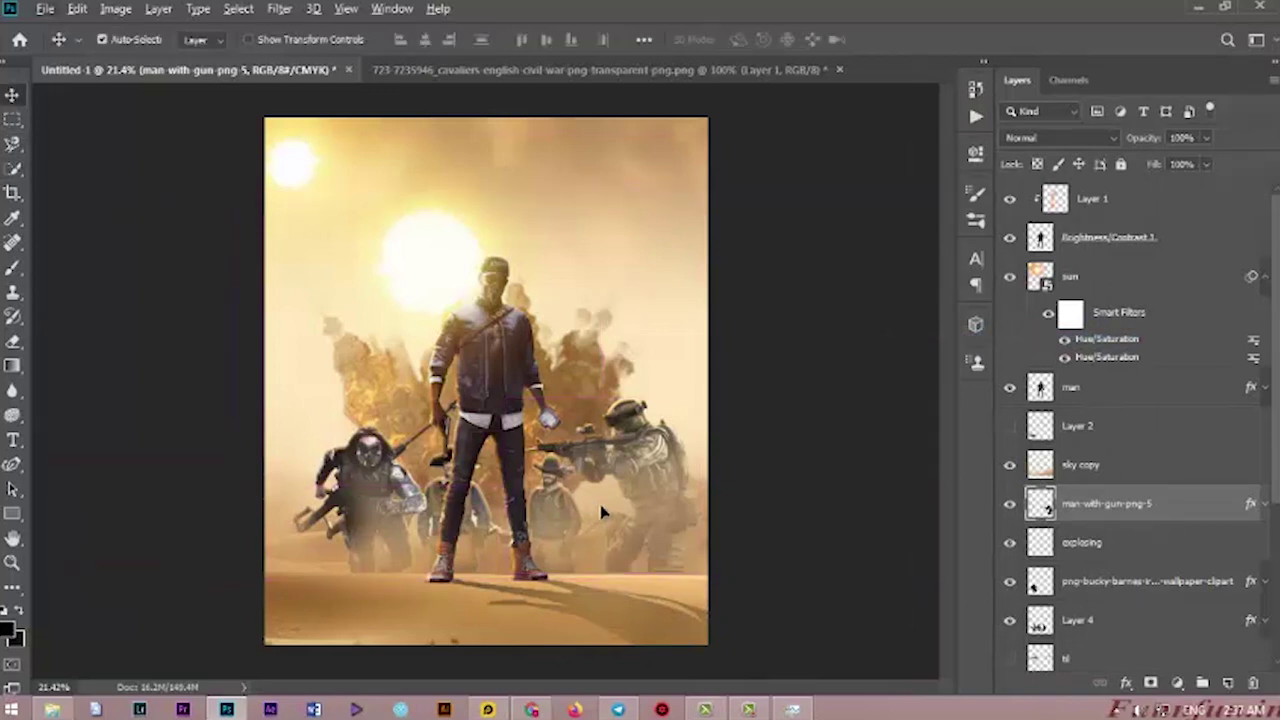
Flip the helmeted soldier horizontally, enlarge him and place him above and behind the central man.
key("ctrl+t")
left_click_drag(507, 396, 531, 418)
left_click_drag(654, 455, 541, 261)
right_click(545, 275)
left_click(600, 503)
left_click_drag(577, 220, 757, 140)
left_click_drag(621, 235, 573, 272)
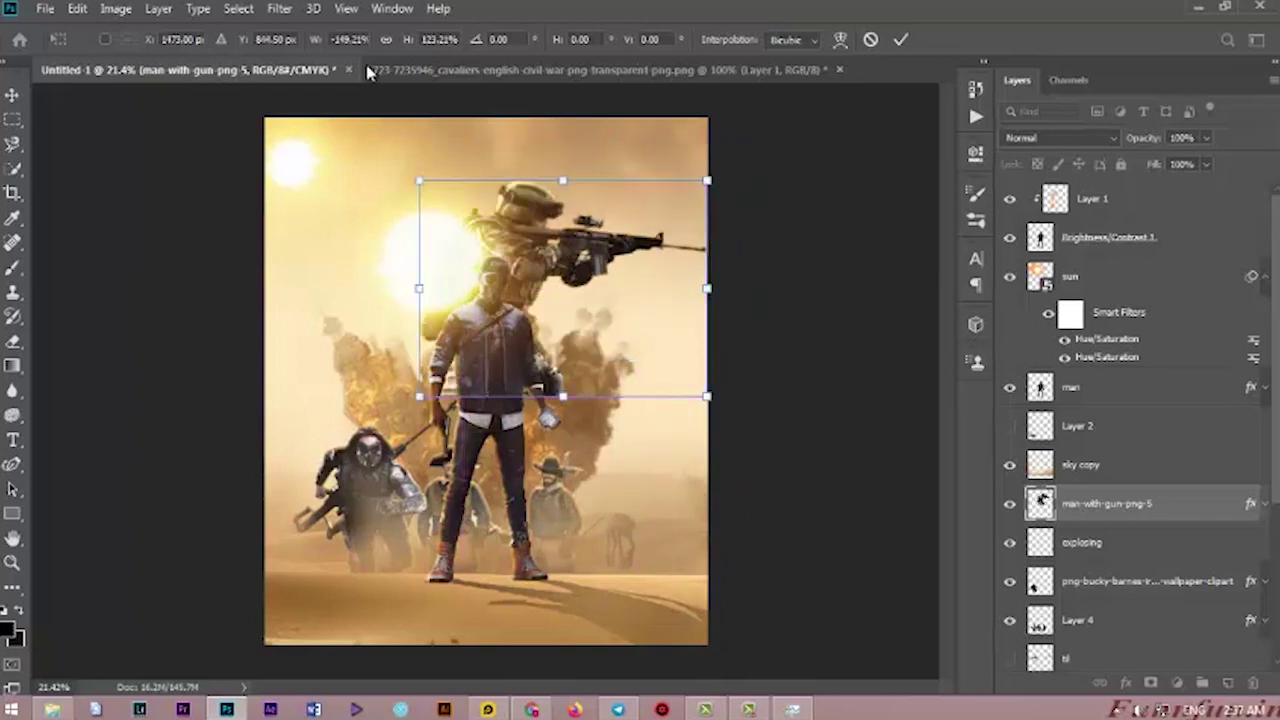
left_click(386, 40)
key("Return")
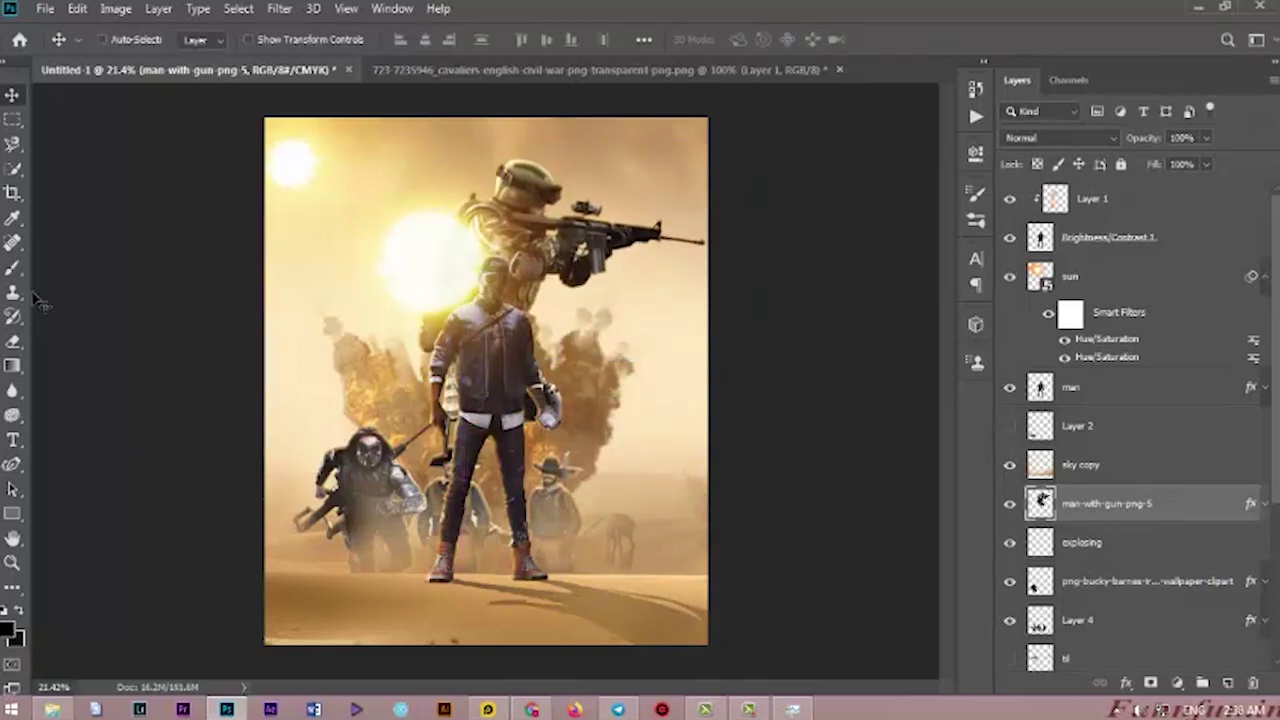
Erase the helmeted soldier's lower body, then scale him down behind the central man's right-hand shoulder.
key("e")
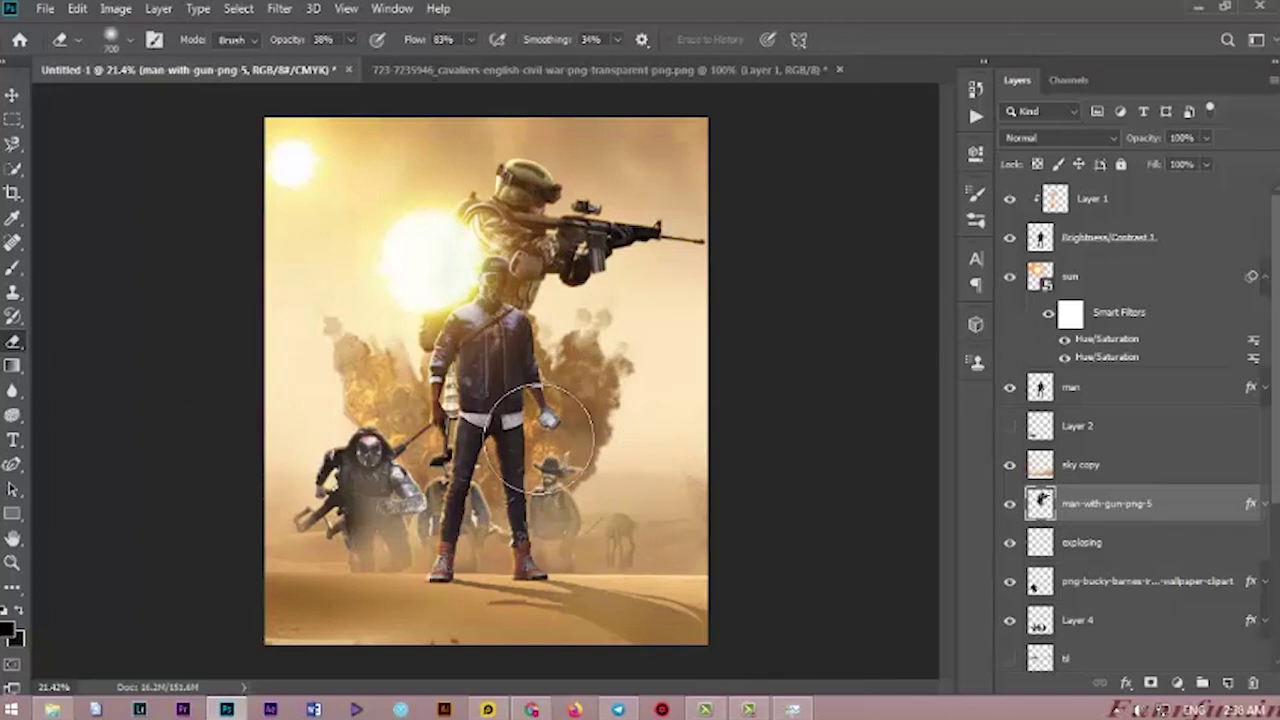
left_click(12, 95)
mouse_move(435, 254)
left_mouse_down()
mouse_move(408, 255)
mouse_move(442, 252)
left_mouse_up()
key("ctrl+t")
left_click_drag(708, 157, 622, 225)
left_click_drag(570, 279, 622, 255)
left_click_drag(673, 196, 697, 177)
key("Return")
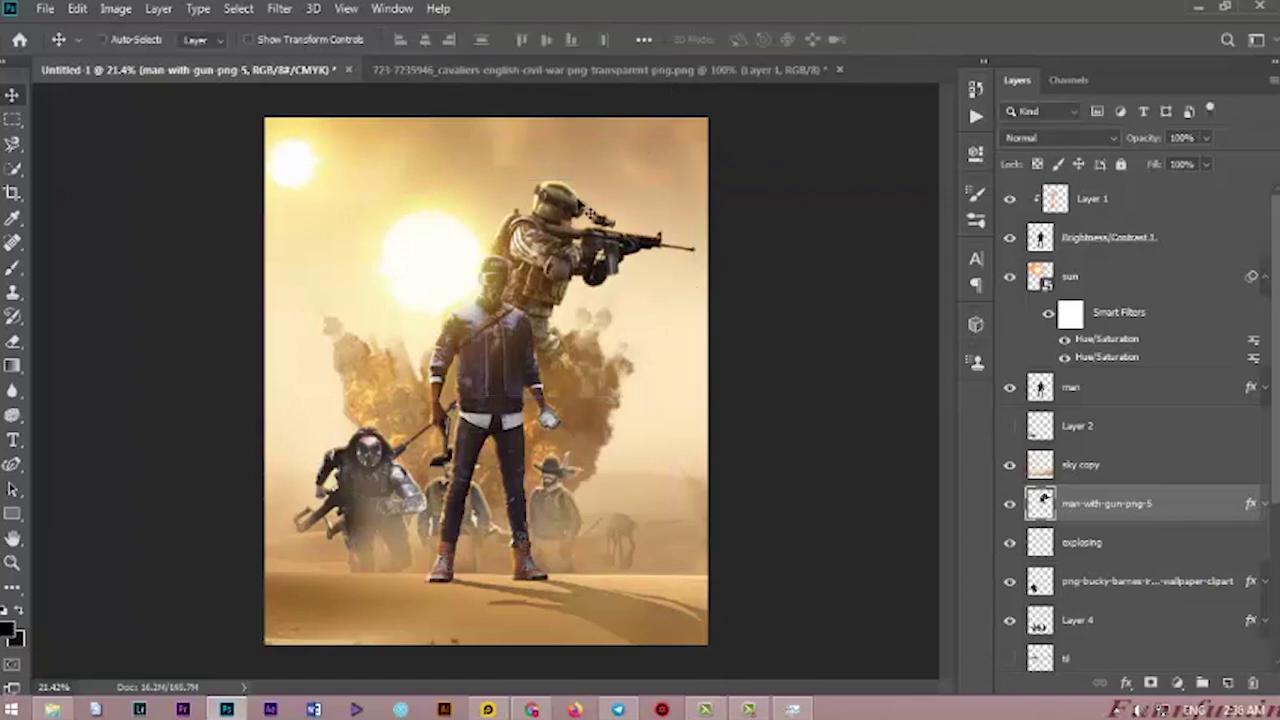
scroll(583, 333, "down", 2)
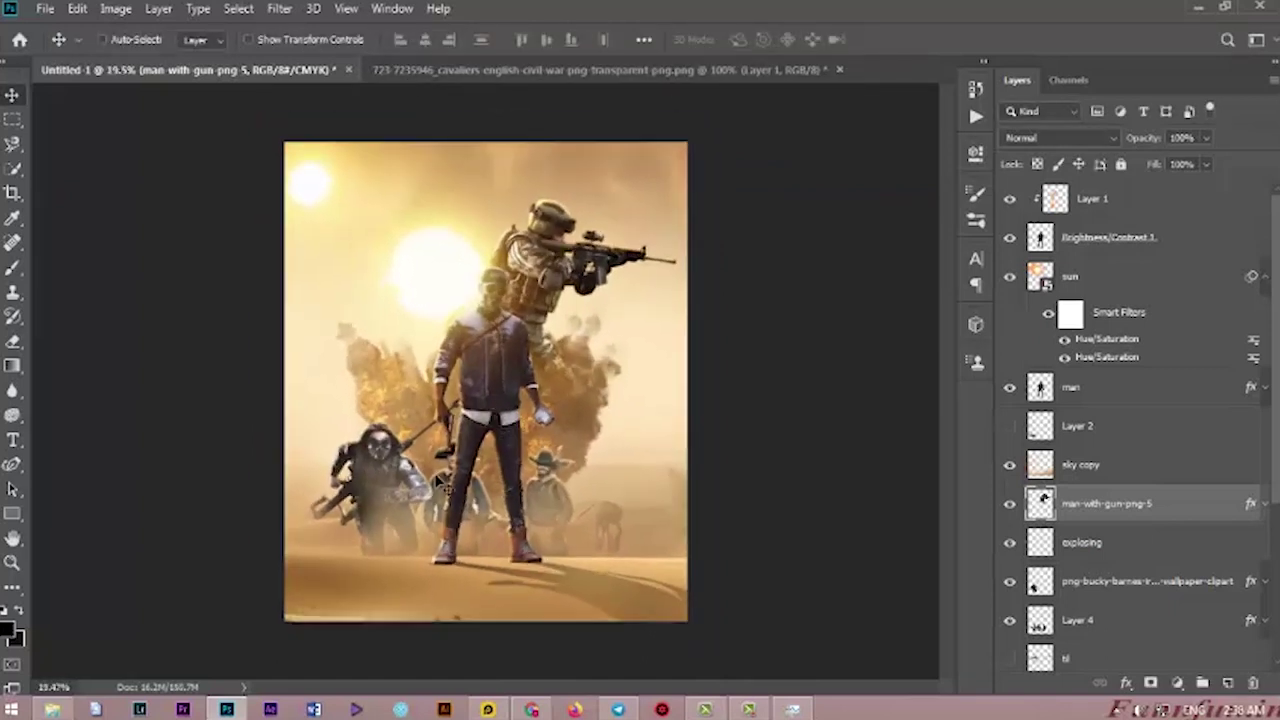
Switch to Chrome and open the Captain America Bucky Barnes picture with the rifle from the image results.
left_click(52, 710)
left_click(52, 710)
left_click(530, 710)
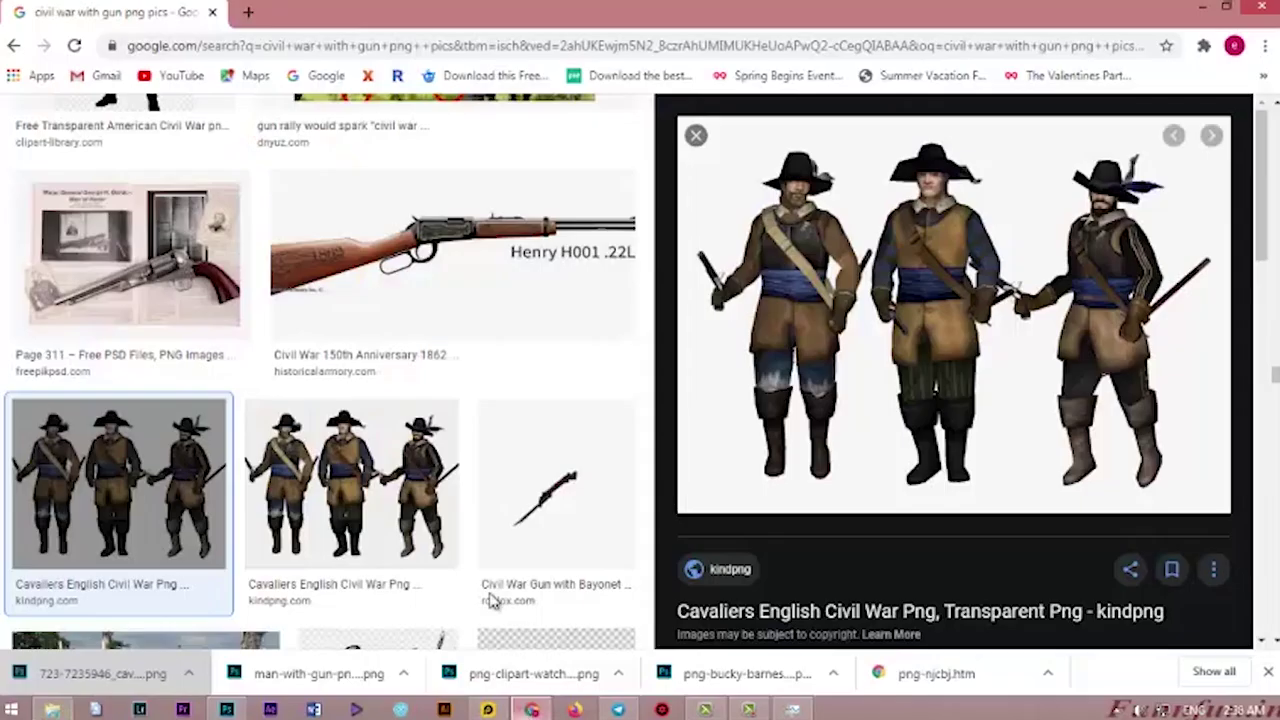
scroll(333, 386, "up", 4)
scroll(334, 387, "up", 3)
left_click(696, 135)
scroll(1161, 317, "up", 12)
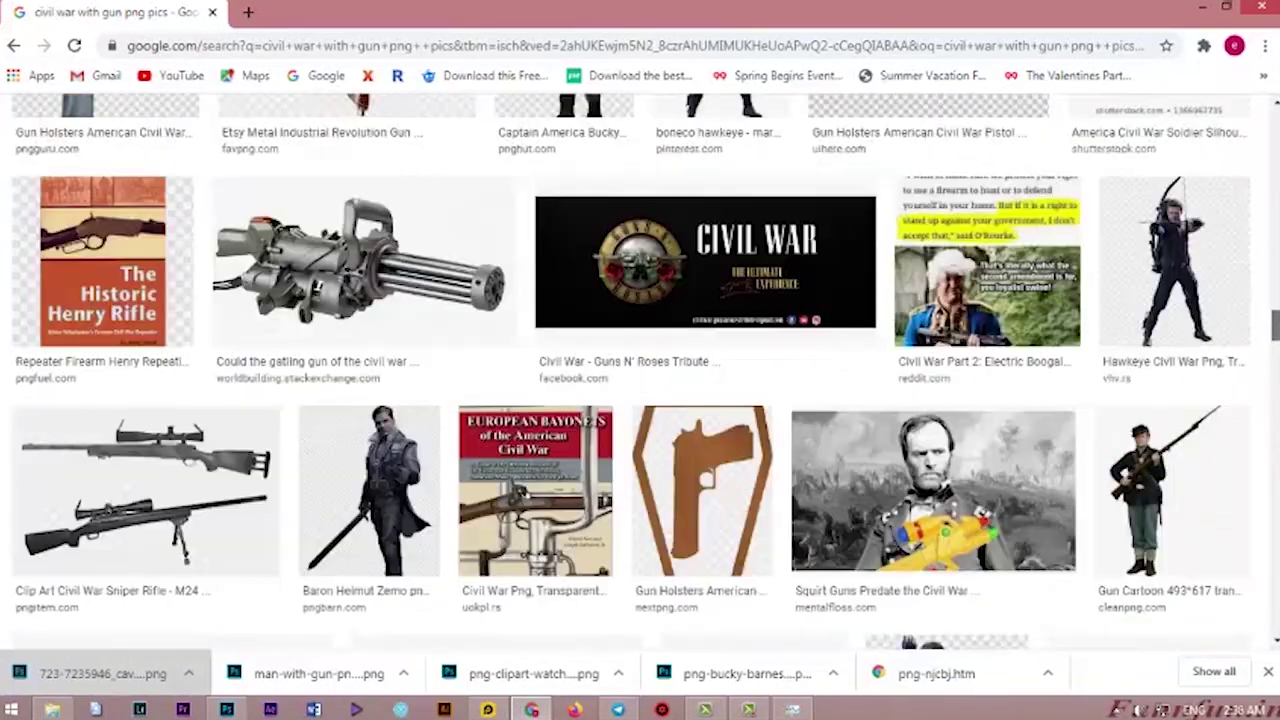
left_click(605, 300)
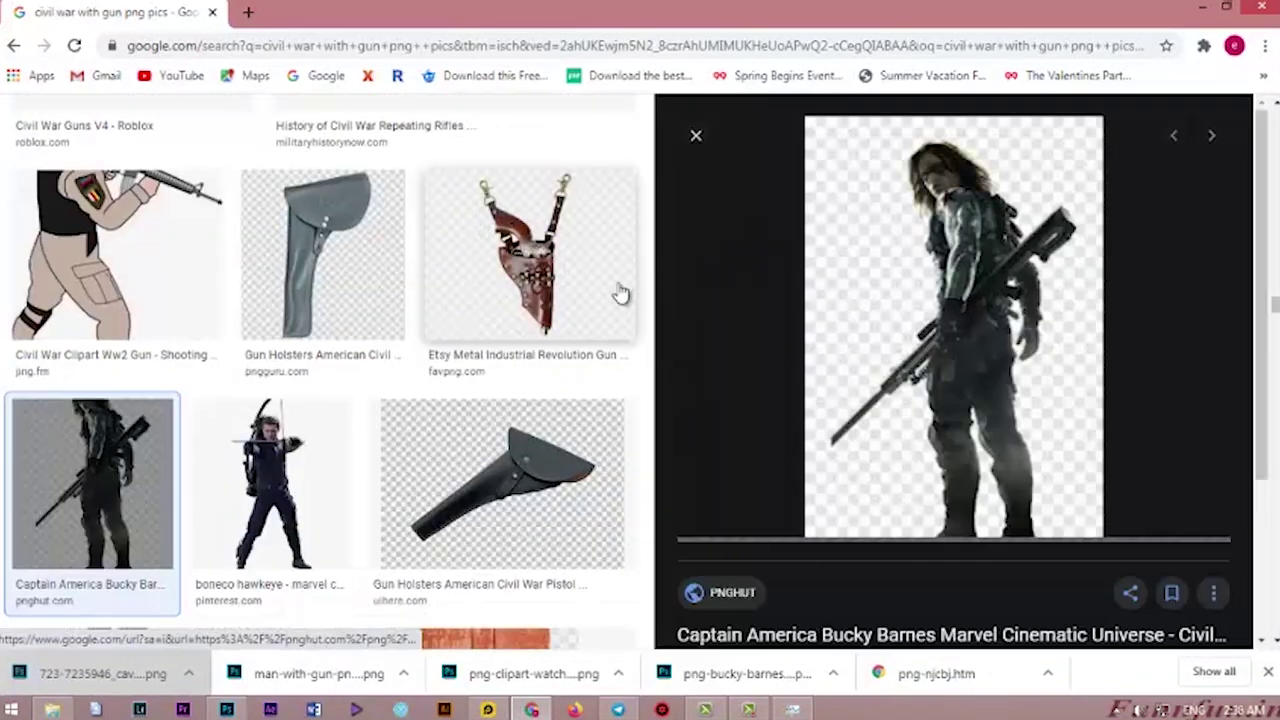
Save the Bucky Barnes picture to the Desktop as a JPEG image.
right_click(964, 276)
left_click(1035, 473)
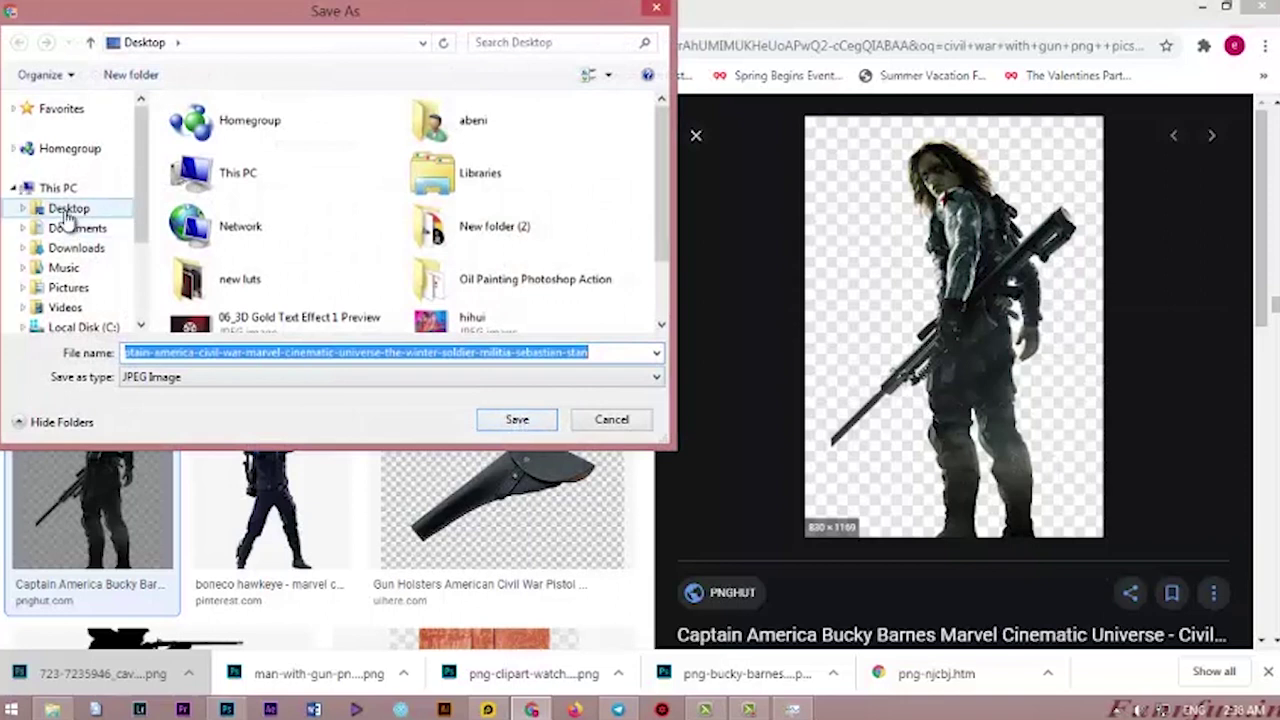
left_click(68, 210)
left_click(517, 419)
Examine the downloaded Bucky Barnes picture in Windows Photo Viewer and close it.
scroll(1083, 394, "down", 8)
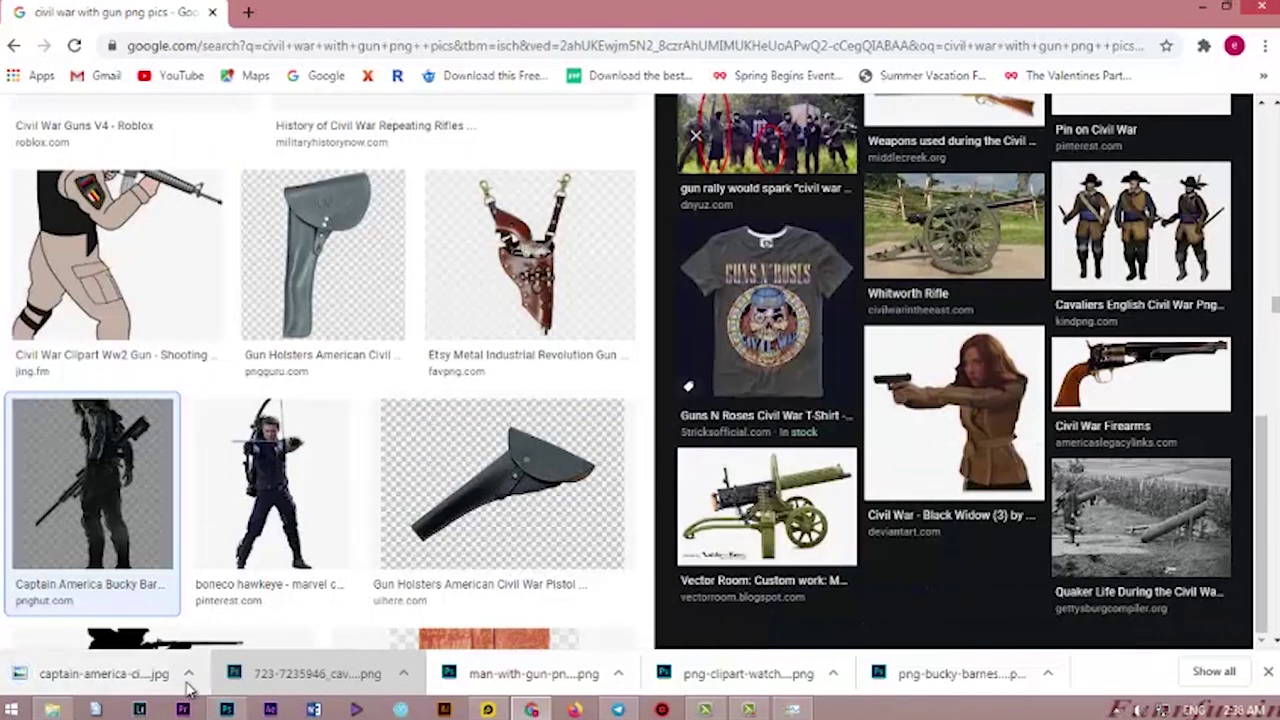
left_click(270, 480)
left_click(695, 135)
right_click(230, 678)
left_click(220, 549)
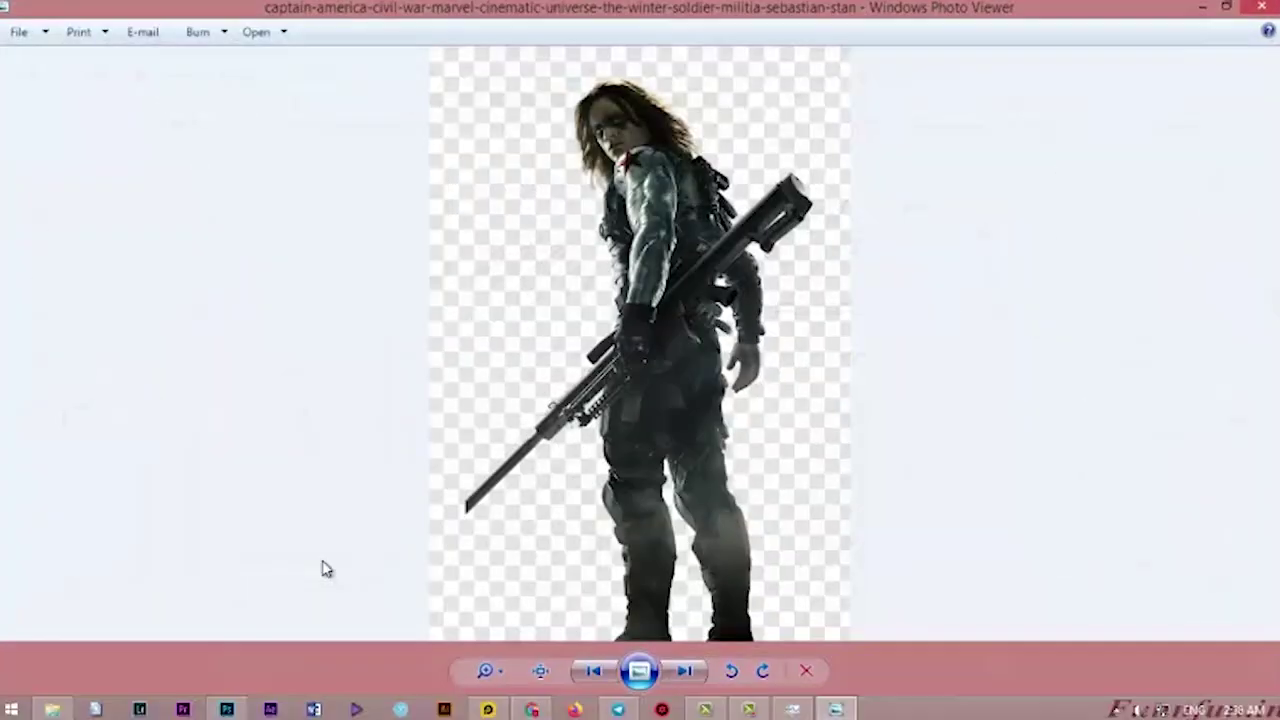
left_click(1268, 6)
Locate the downloaded picture in its folder and place it into the desert composition in Photoshop.
left_click(191, 677)
left_click(235, 603)
left_click_drag(914, 250, 261, 662)
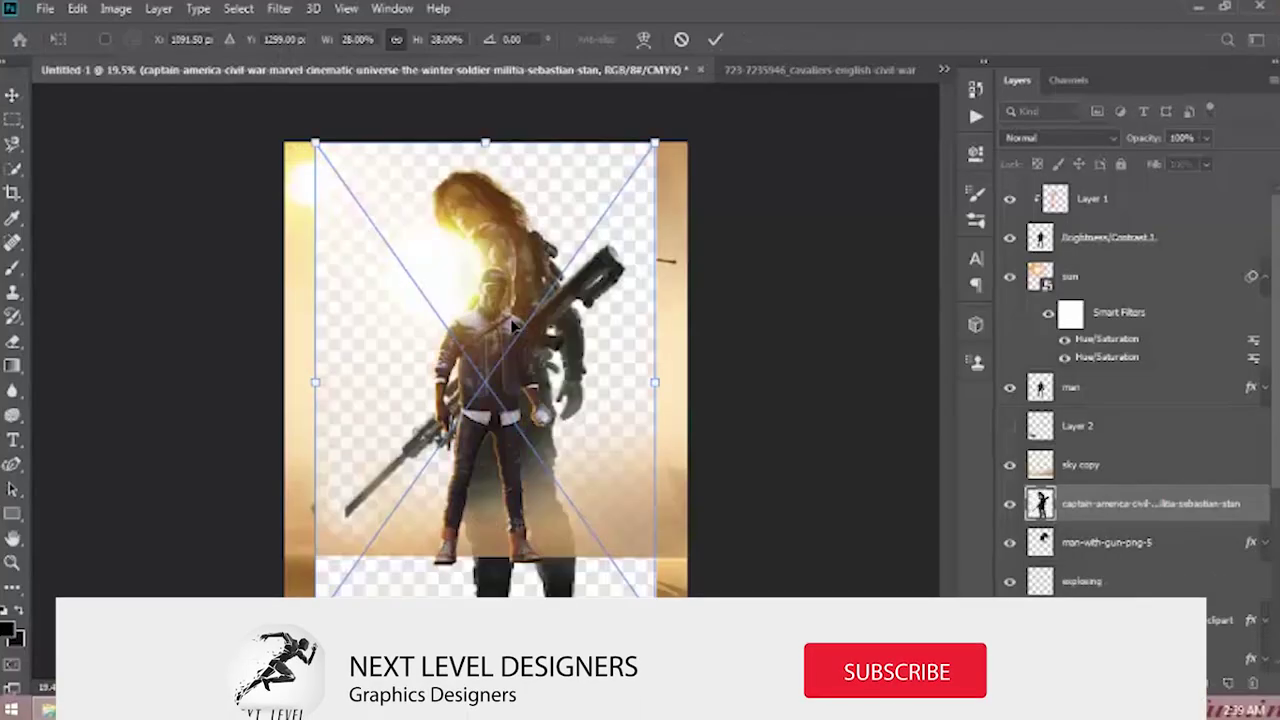
key("Return")
Remove the checkered background around the long-haired rifleman with the Magic Eraser.
right_click(13, 341)
left_click(85, 378)
left_click(317, 277)
left_click(621, 287)
left_click(590, 172)
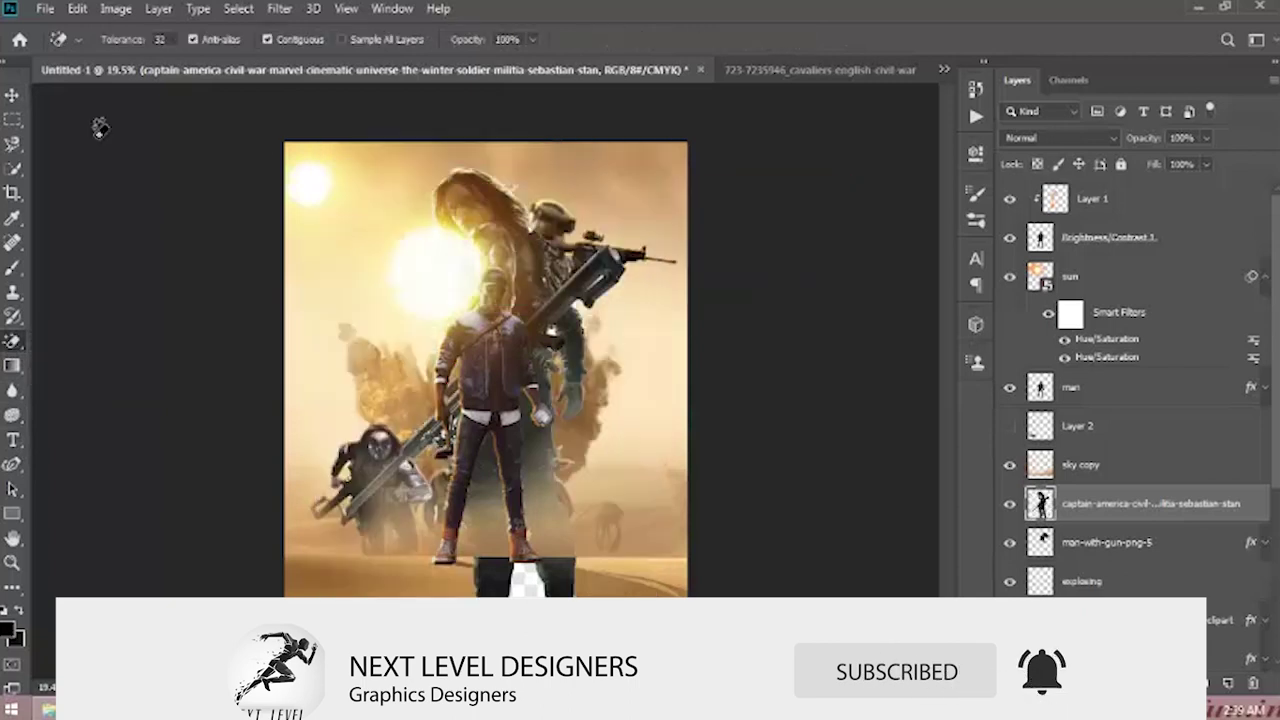
Scale the long-haired rifleman down behind the central man and erase his lower body with a soft eraser.
left_click(13, 95)
key("ctrl+t")
left_click_drag(650, 149, 557, 185)
left_click(386, 40)
key("Return")
right_click(14, 346)
left_click(80, 345)
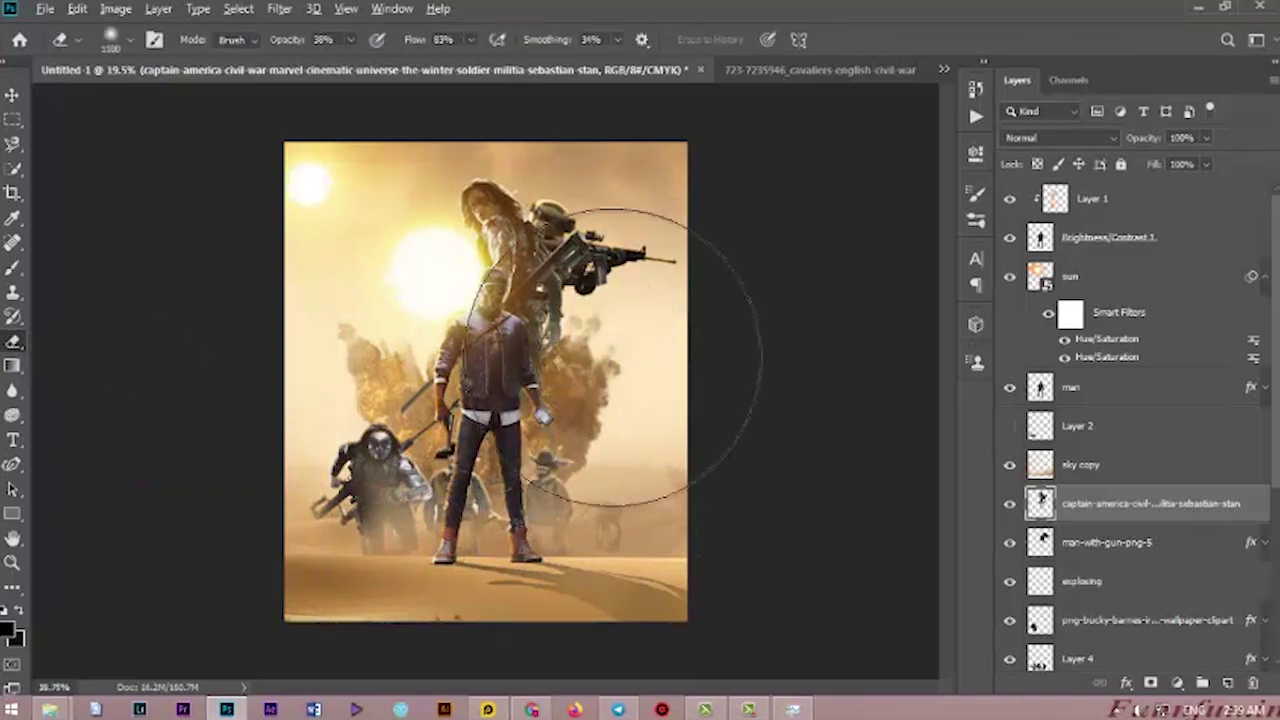
Clean up leftover background patches around the long-haired rifleman's arm and hair with the Magic Eraser.
scroll(613, 358, "up", 4)
left_click(14, 97)
right_click(14, 343)
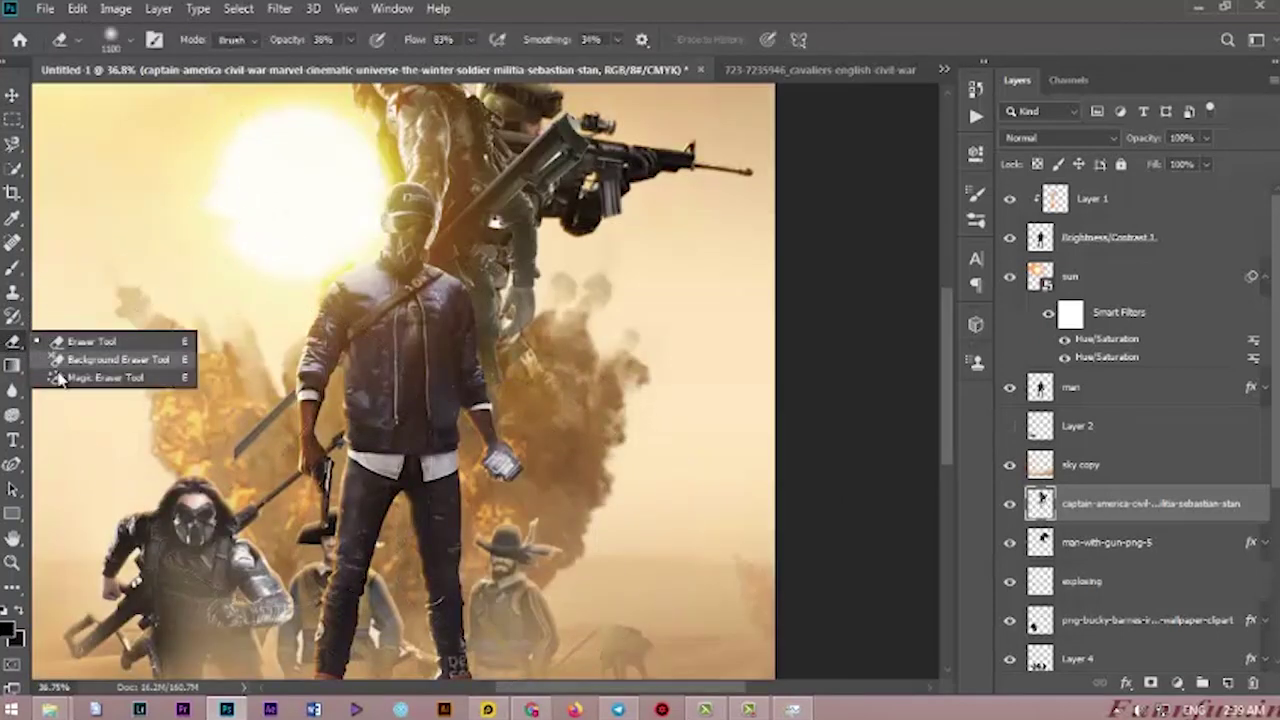
left_click(90, 377)
scroll(592, 363, "up", 6)
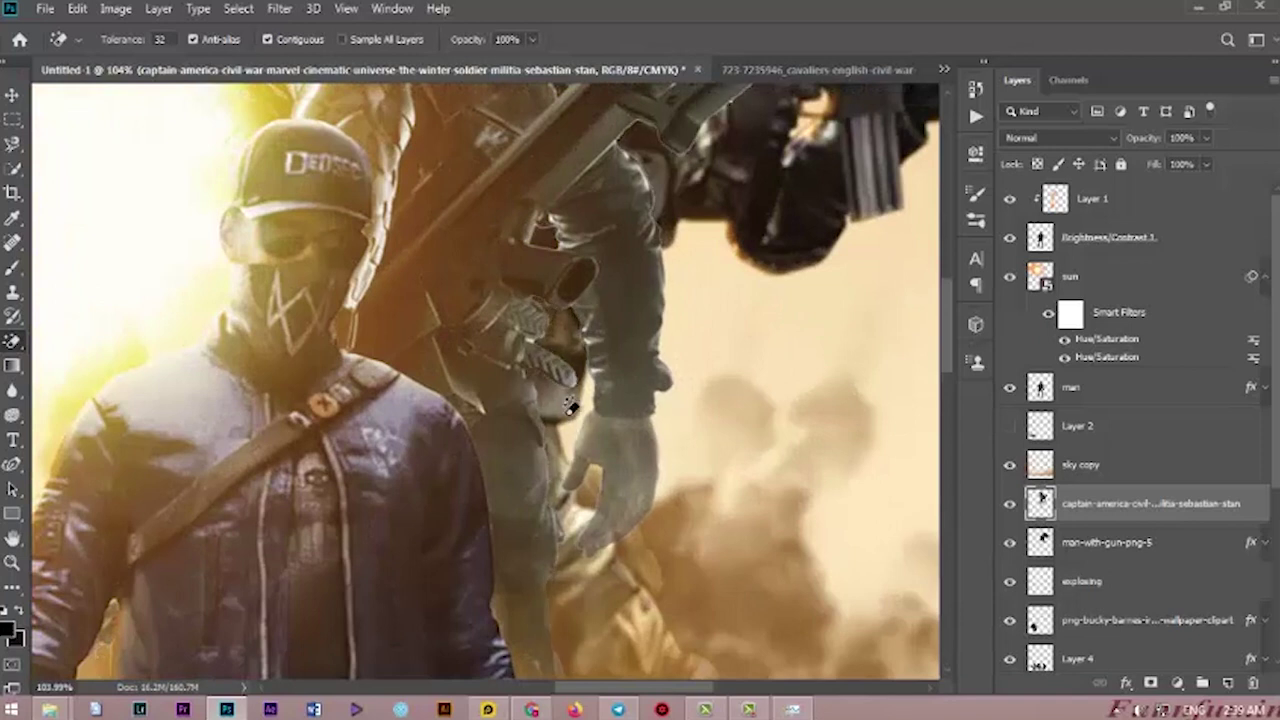
scroll(565, 425, "down", 5)
scroll(477, 128, "up", 4)
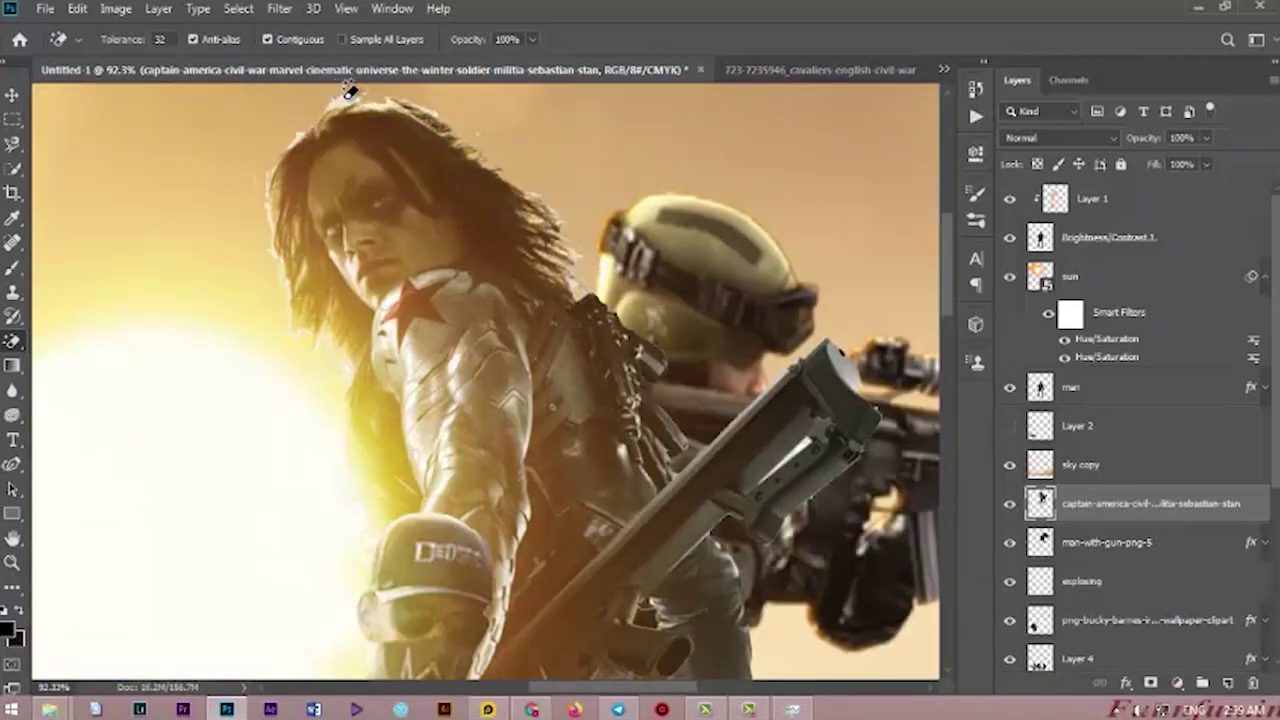
scroll(287, 241, "down", 6)
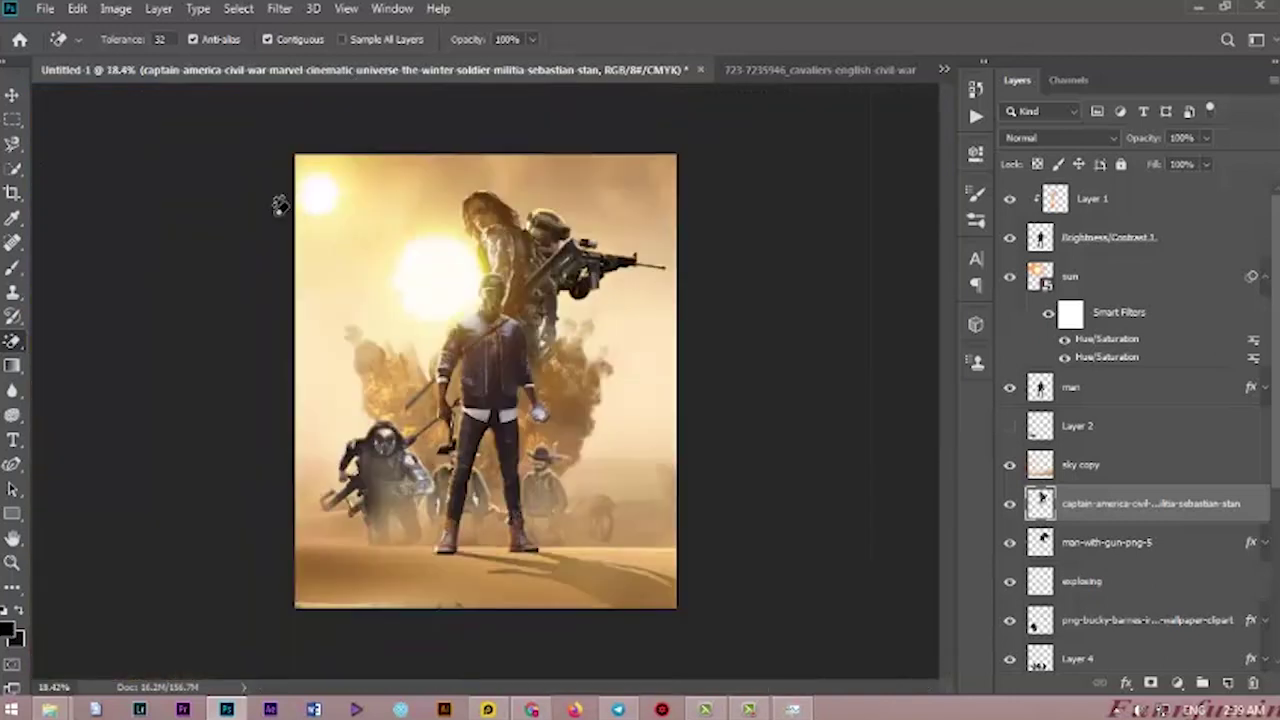
Move the long-haired rifleman to the left so he stands behind the large sun beside the central man.
left_click(9, 97)
scroll(604, 258, "up", 5)
left_click_drag(423, 168, 334, 182)
scroll(350, 188, "down", 4)
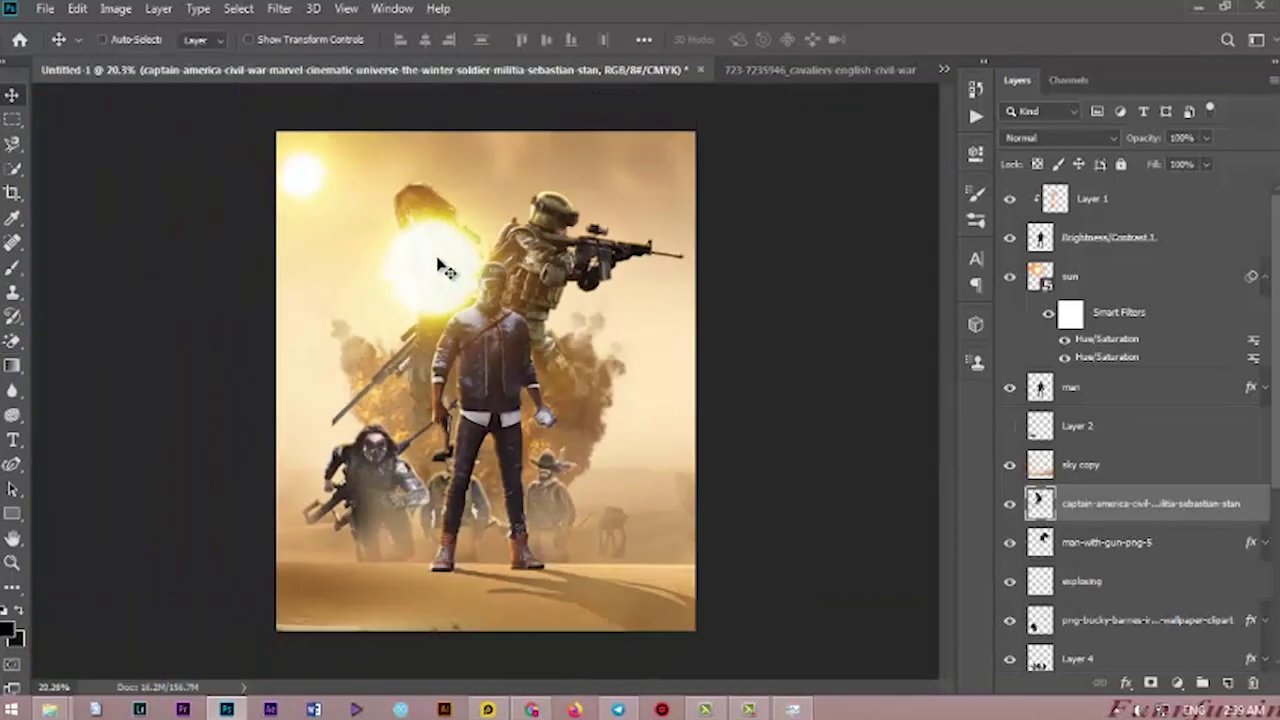
Move the sun layer beneath the explosing layer and position the sun between the long-haired rifleman and the helmeted soldier.
left_click(1119, 280)
left_click_drag(1116, 331, 1106, 588)
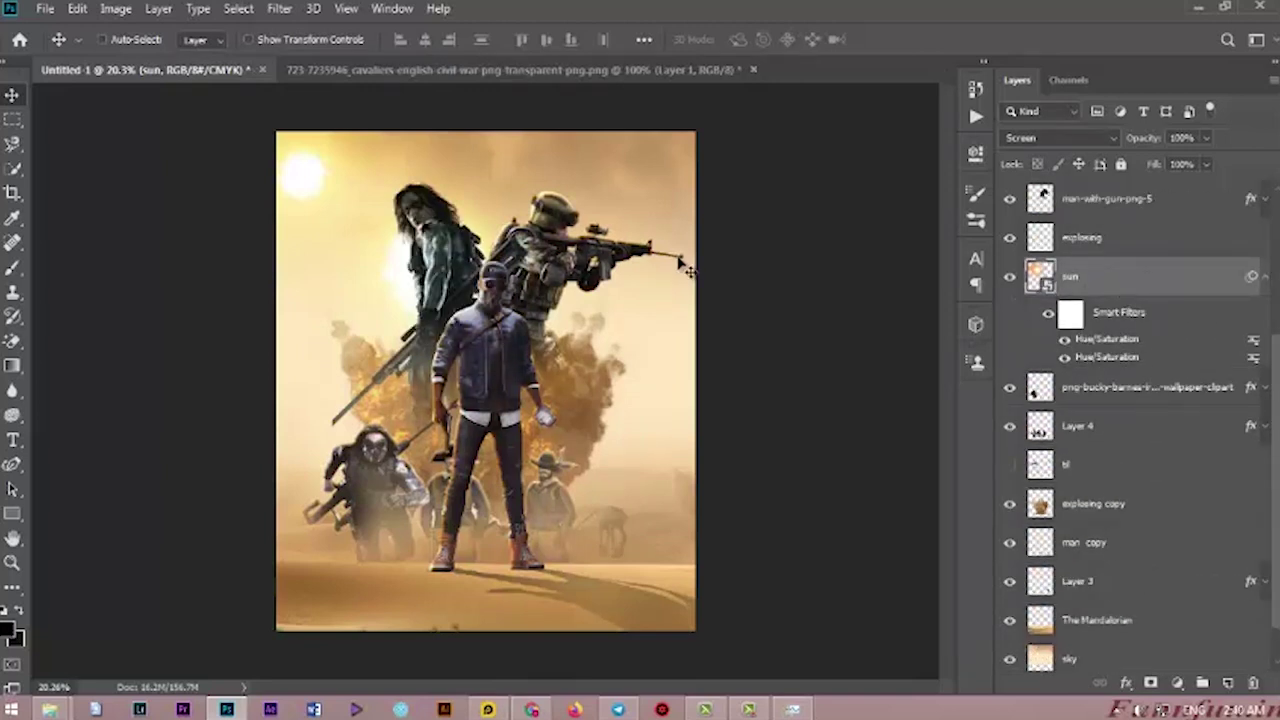
left_click_drag(403, 300, 453, 255)
left_click_drag(514, 226, 511, 207)
Enlarge the sun and centre it behind the heads of the two upper riflemen.
key("ctrl+t")
key("Return")
key("ctrl+0")
left_click_drag(731, 528, 921, 706)
left_click_drag(844, 591, 711, 534)
left_click(396, 39)
left_click_drag(694, 452, 686, 432)
key("Return")
left_click_drag(477, 273, 496, 276)
key("ctrl+0")
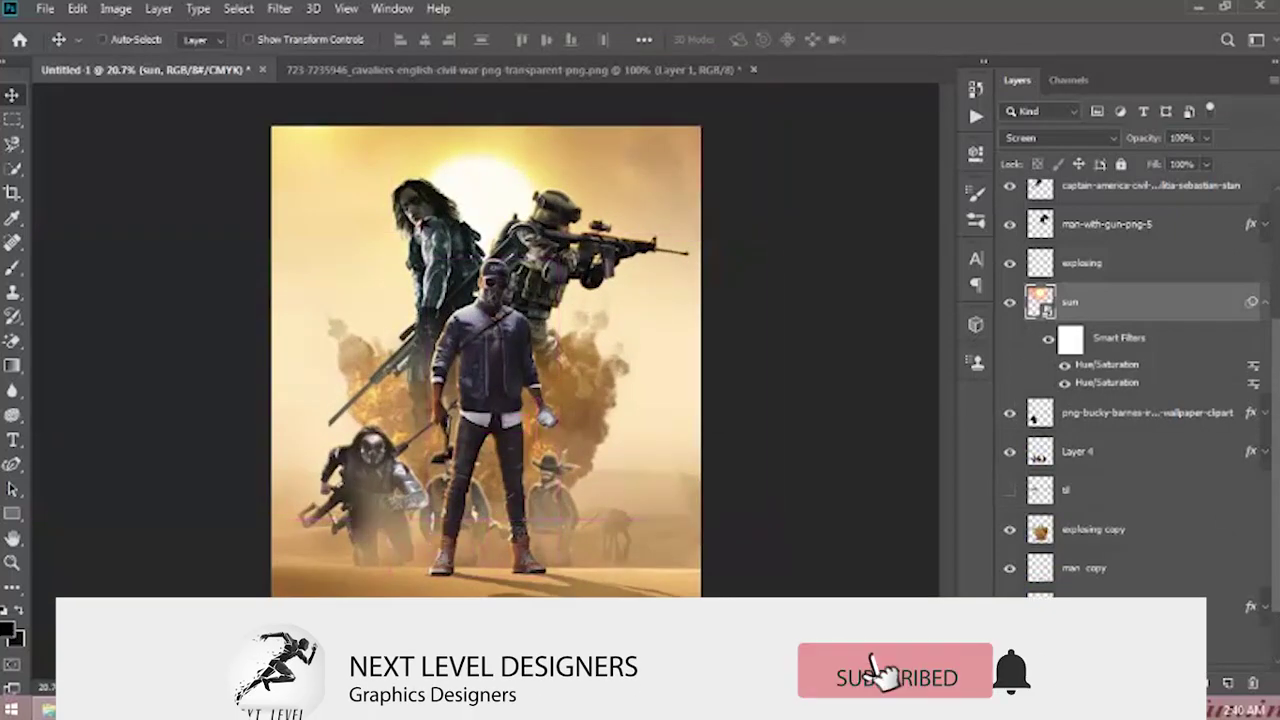
Add a new empty layer directly above the sun layer.
left_click(1220, 637)
left_click(1228, 683)
left_click_drag(1214, 630, 1195, 287)
Set the gradient's colour stops to orange and draw a small radial glow over the sun.
left_click(12, 350)
left_click(13, 365)
left_click(140, 40)
left_click(826, 490)
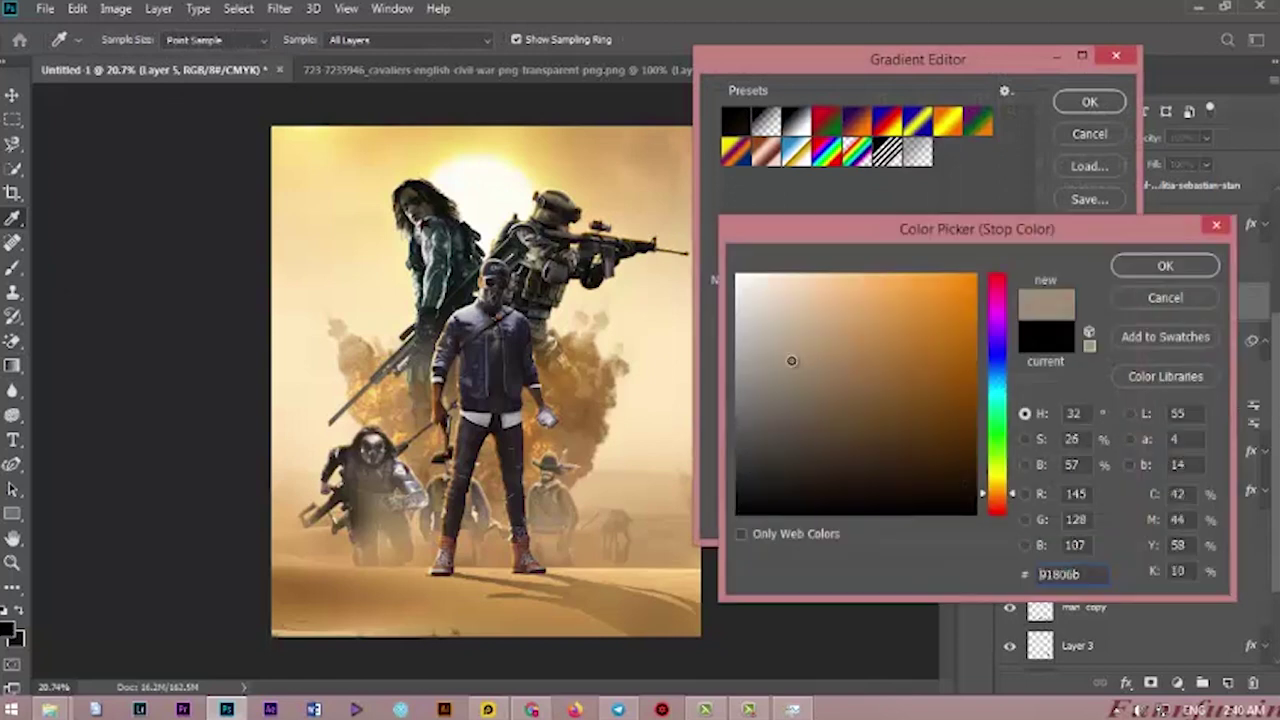
left_click(975, 305)
key("Return")
left_click(812, 488)
left_click(963, 334)
key("Return")
left_click(1087, 103)
left_click_drag(501, 201, 544, 186)
Enlarge the orange glow and centre it between the two upper riflemen.
left_click(11, 99)
key("ctrl+t")
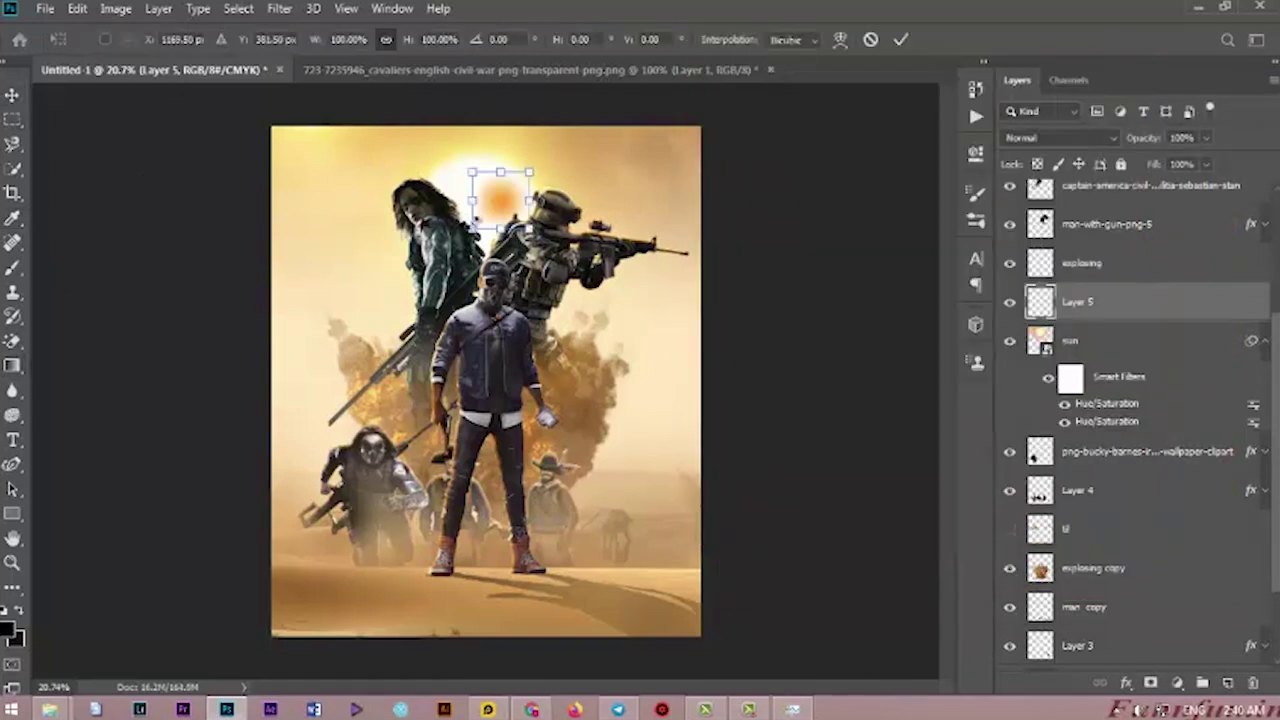
left_click_drag(478, 218, 346, 356)
left_click_drag(430, 290, 486, 263)
key("Return")
Move the glow layer to the top of the layer stack and stretch it over the two upper riflemen.
left_click_drag(1182, 298, 1166, 196)
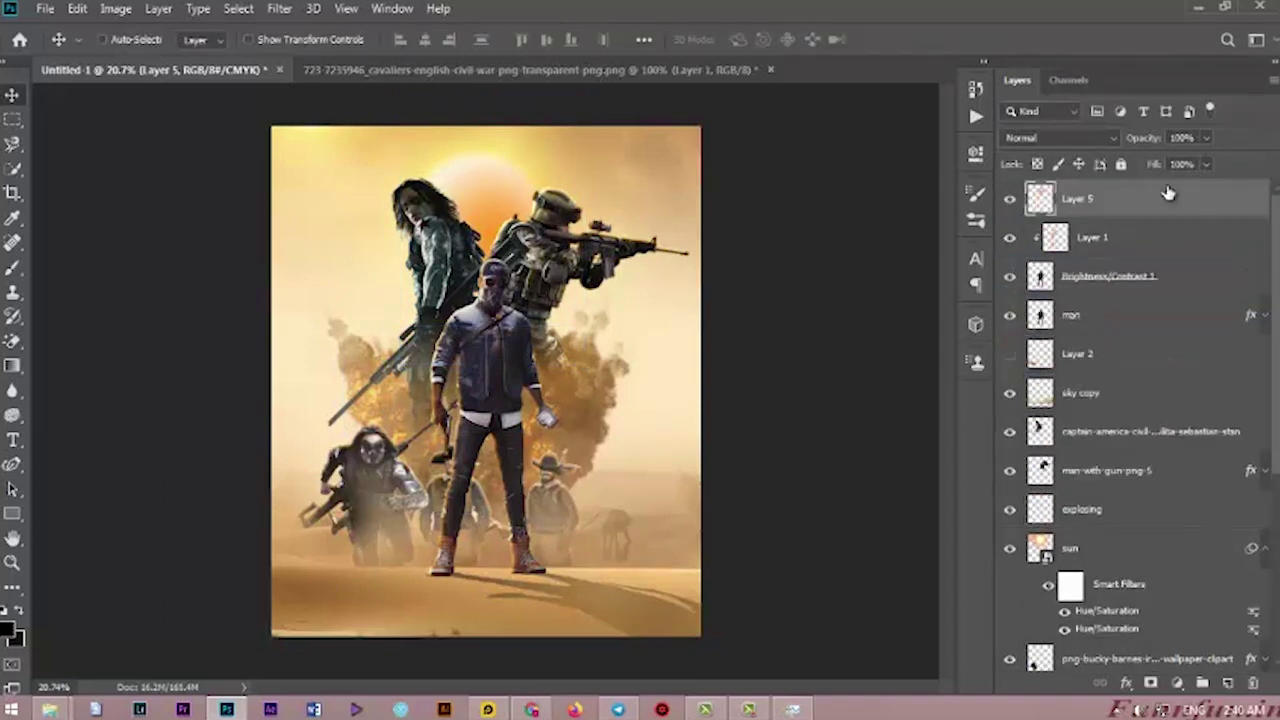
key("ctrl+t")
left_click_drag(396, 149, 470, 167)
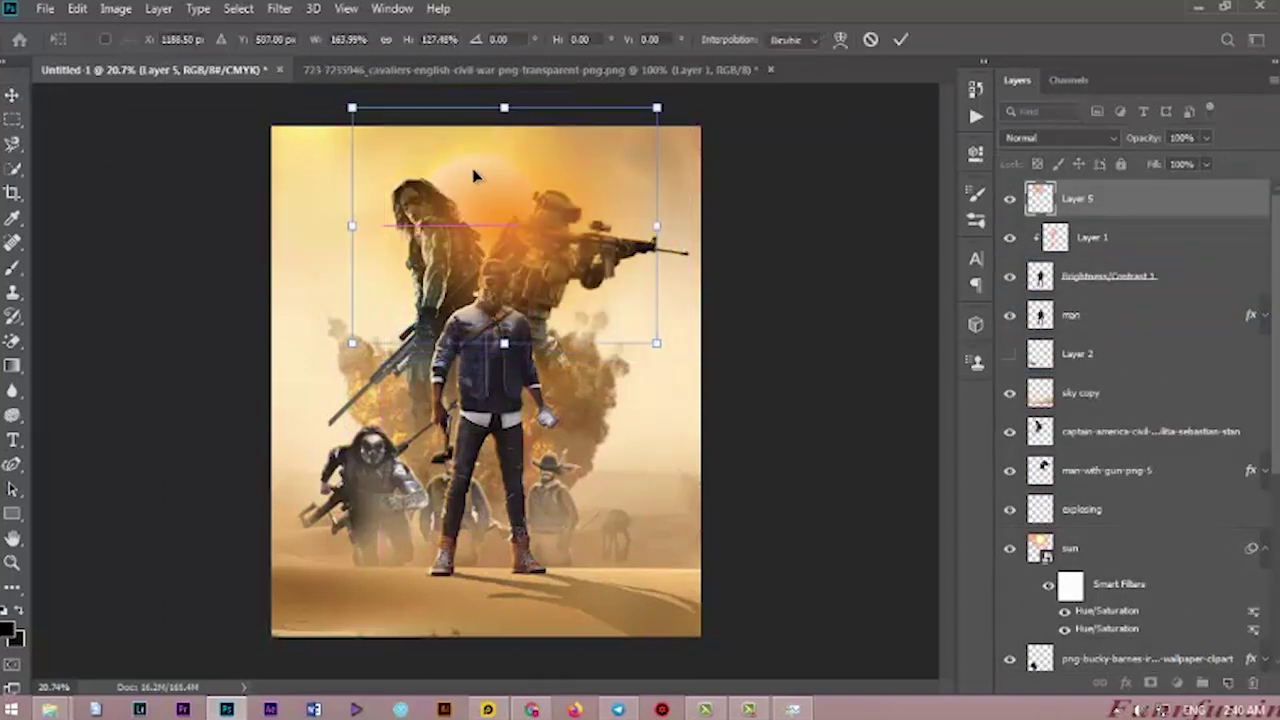
key("Return")
Set the orange glow's blend mode to Screen and duplicate the glow layer.
left_click(1058, 137)
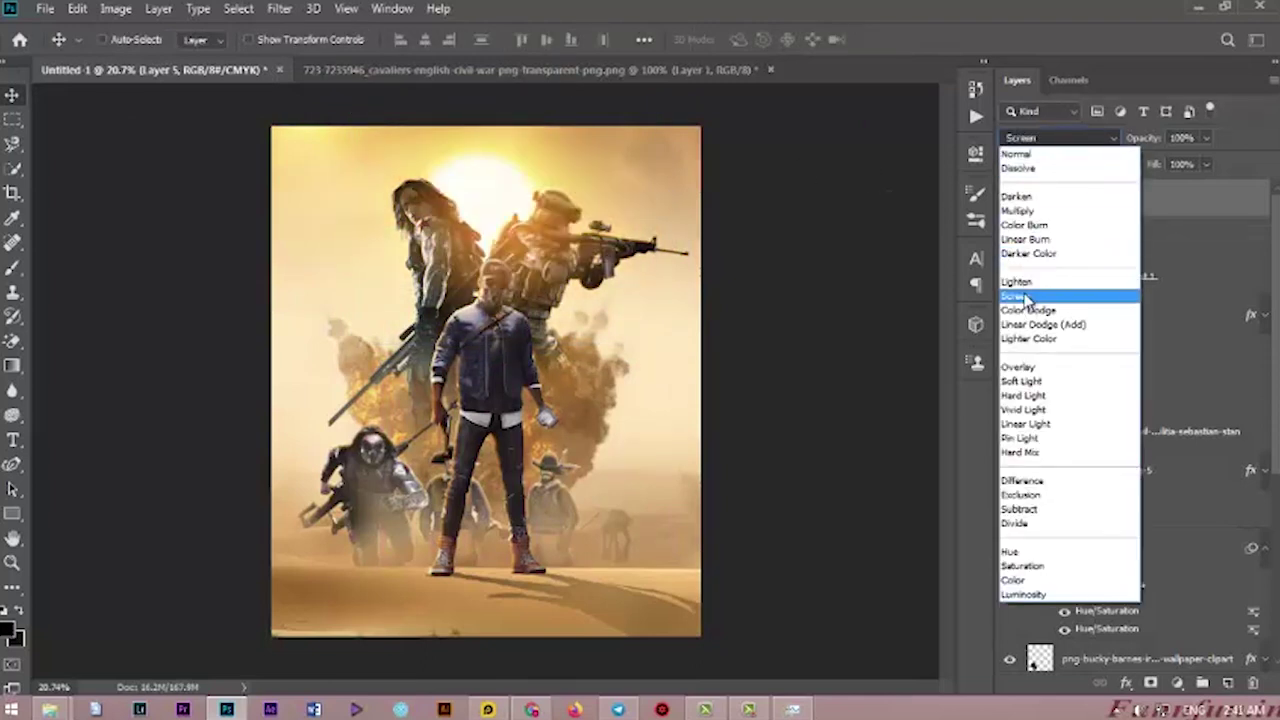
left_click(1020, 298)
key("ctrl+j")
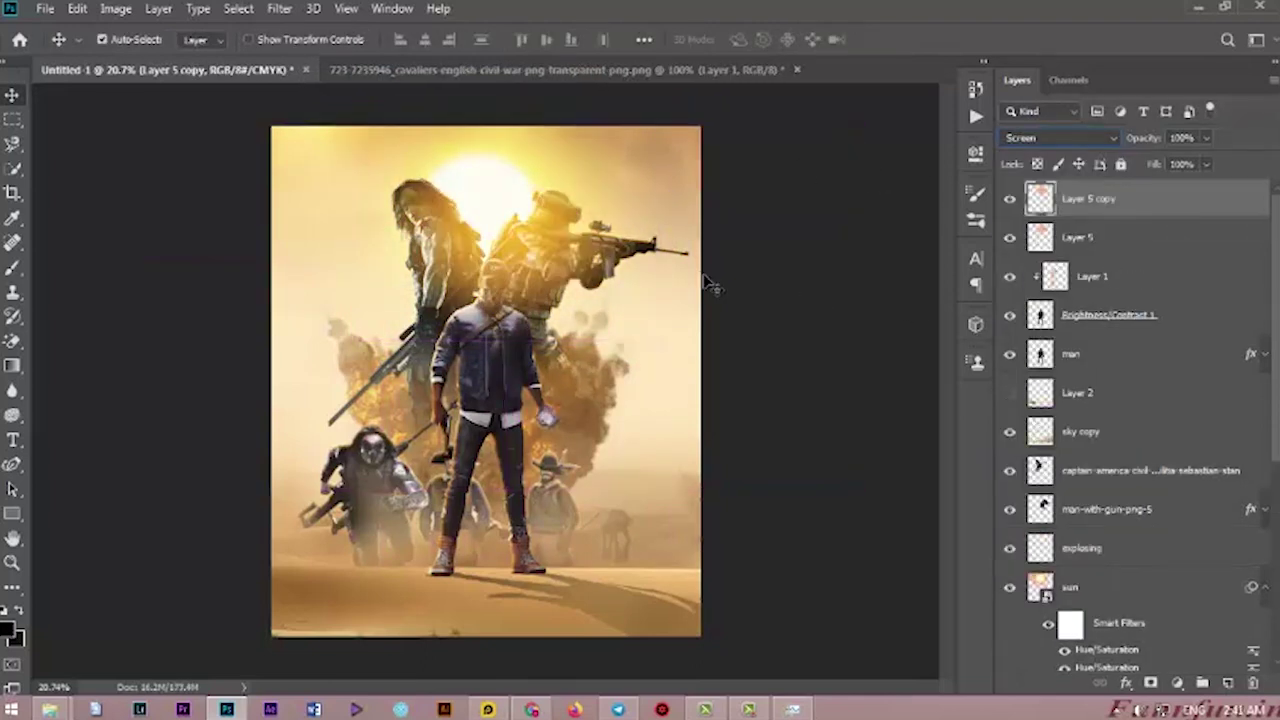
Merge the two glow layers and set the merged layer's blend mode to Screen.
left_click(1122, 240, "ctrl")
right_click(1128, 240)
left_click(930, 260)
right_click(1152, 207)
left_click(966, 333)
left_click(1062, 139)
left_click(1013, 298)
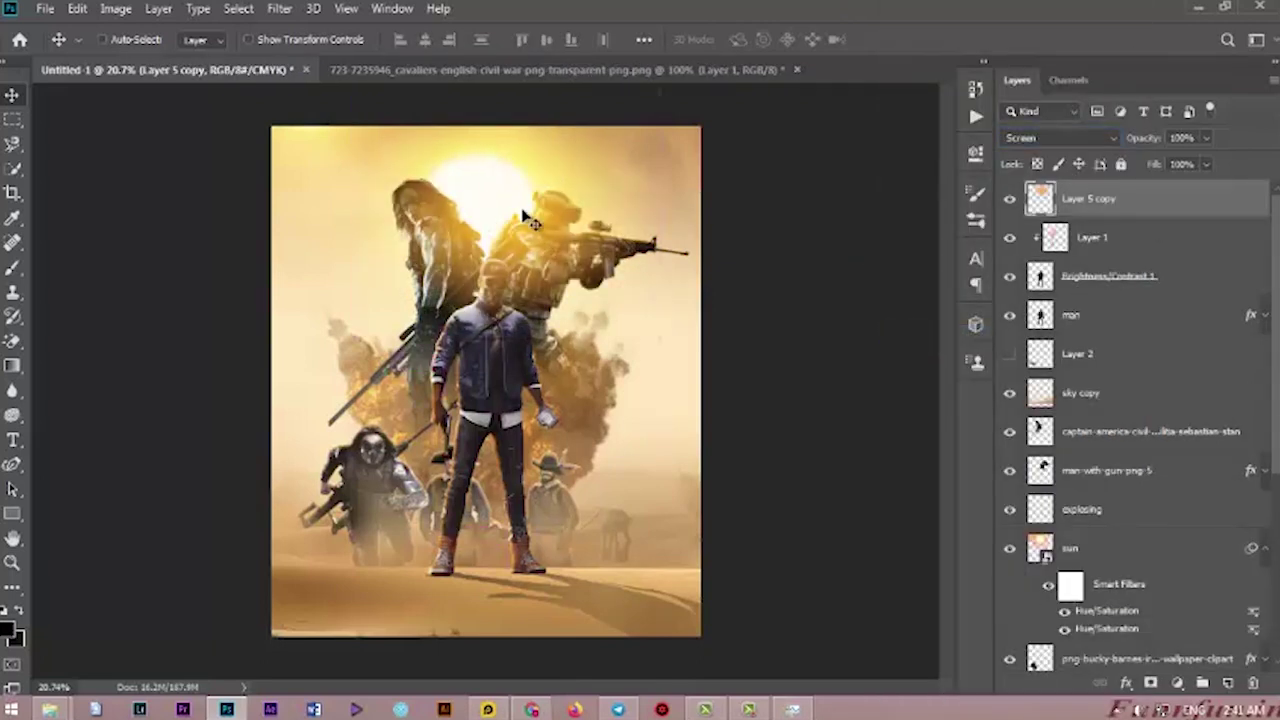
Scale the merged glow up and recentre it over the sun and upper figures.
scroll(512, 282, "up", 1)
key("ctrl+t")
left_click_drag(690, 327, 796, 472)
left_click_drag(683, 369, 615, 296)
key("Return")
scroll(449, 257, "down", 5)
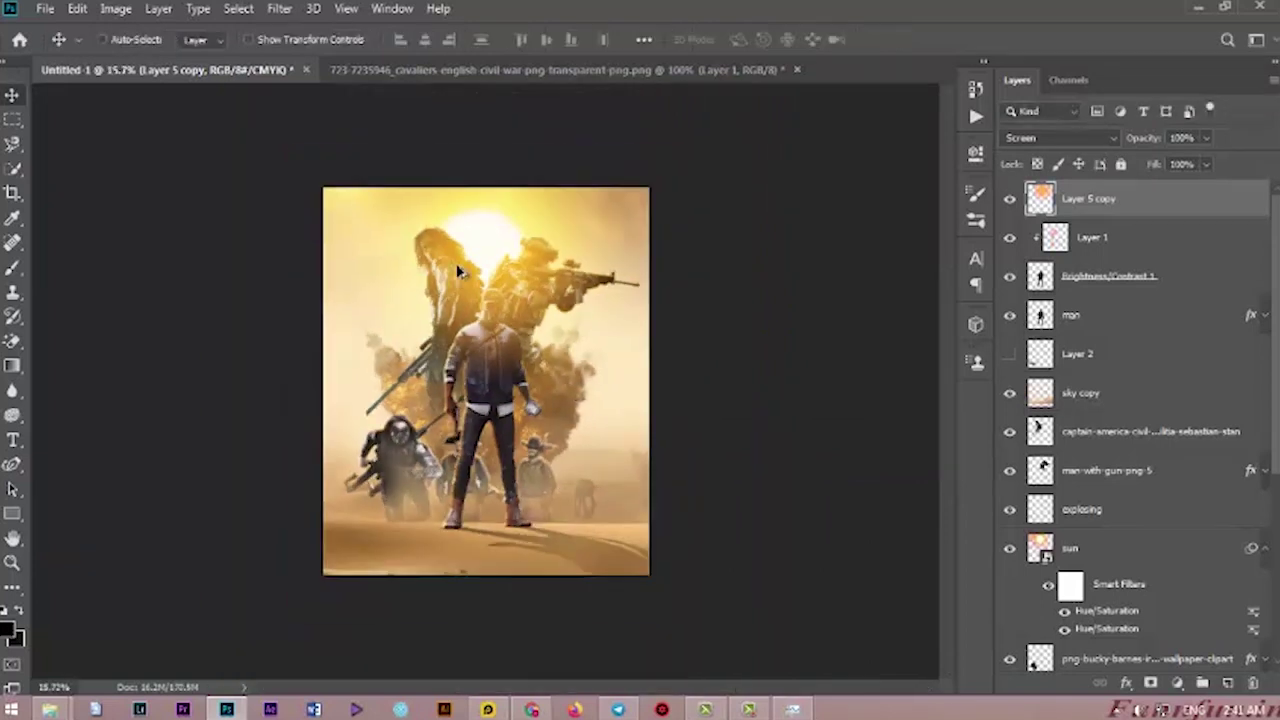
Soften the glow over the riflemen and central man with a soft eraser at 38% opacity.
right_click(13, 341)
left_click(80, 341)
scroll(400, 283, "up", 10)
scroll(383, 295, "down", 1)
key("bracketleft")
key("bracketleft")
key("bracketleft")
key("bracketleft")
key("bracketleft")
key("bracketleft")
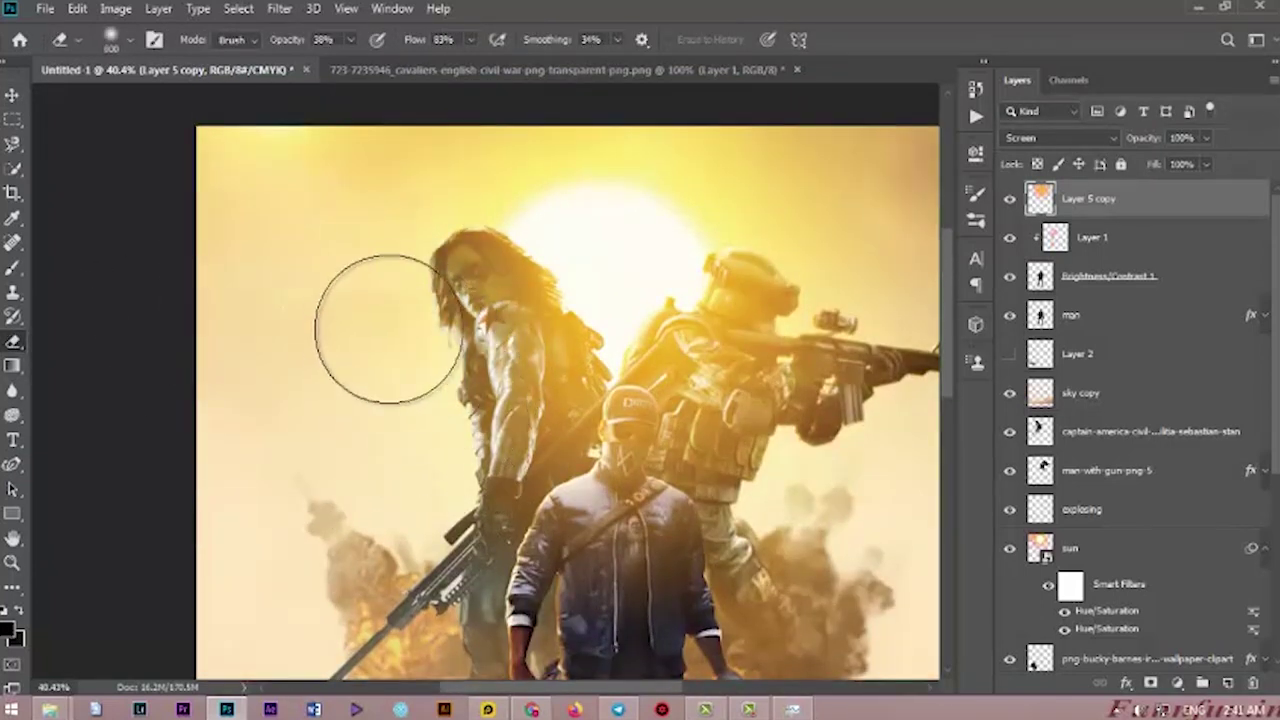
scroll(614, 302, "down", 1)
scroll(560, 245, "up", 5)
mouse_move(590, 243)
left_mouse_down()
mouse_move(632, 207)
mouse_move(583, 251)
mouse_move(640, 324)
mouse_move(545, 412)
left_mouse_up()
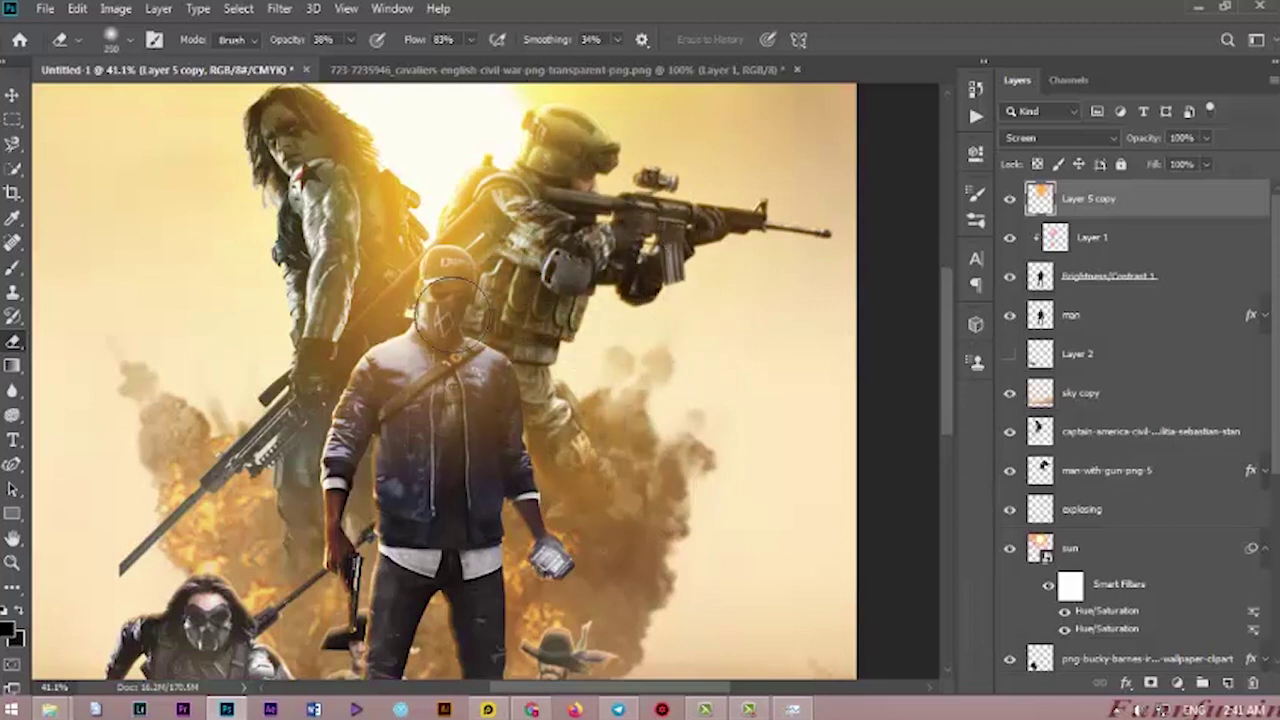
scroll(450, 305, "down", 3)
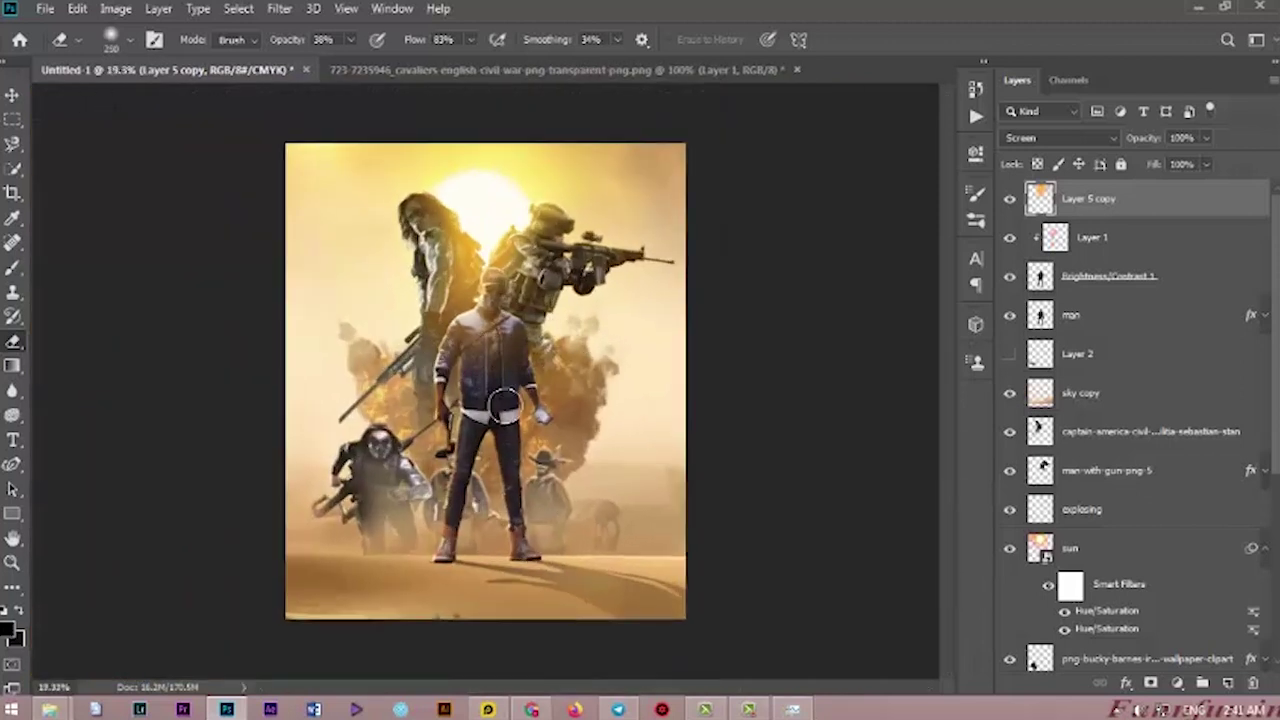
mouse_move(459, 239)
left_mouse_down()
mouse_move(467, 288)
mouse_move(420, 290)
mouse_move(437, 258)
mouse_move(457, 268)
mouse_move(430, 306)
left_mouse_up()
key("v")
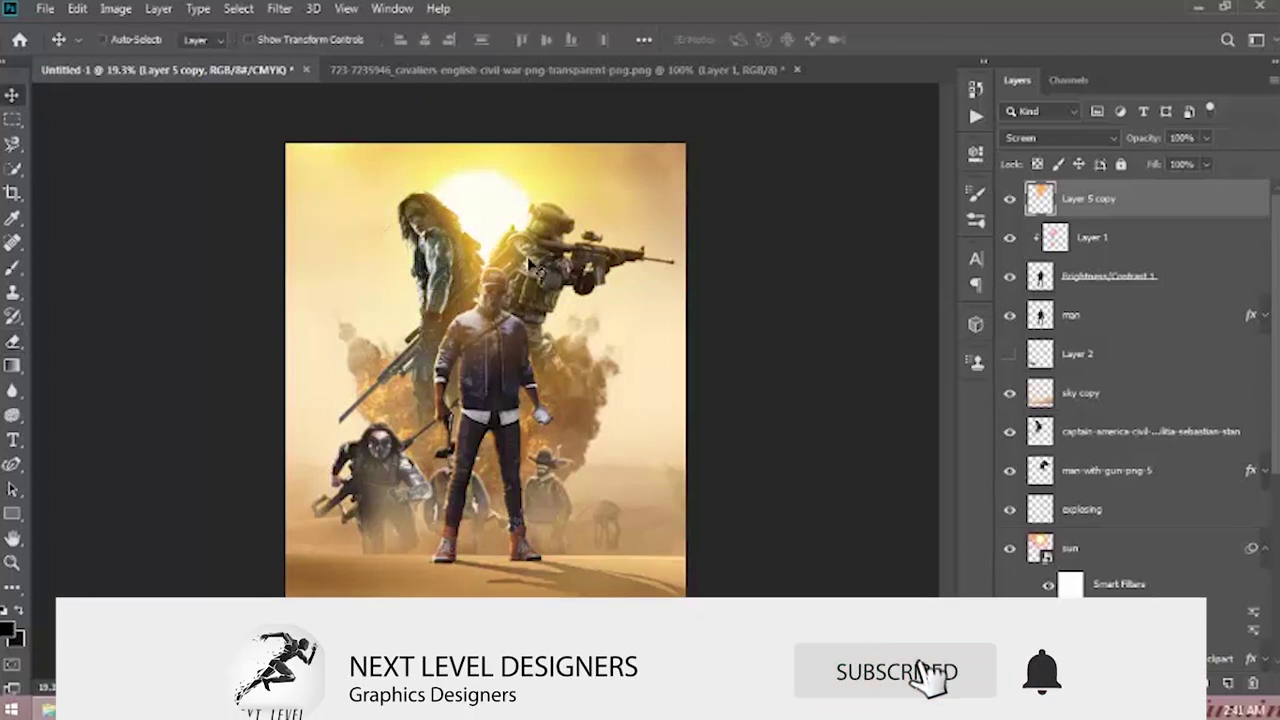
Paste the copied layer style onto the long-haired rifleman and set its inner shadow colour to bright yellow-orange.
right_click(1100, 431)
left_click(1057, 443)
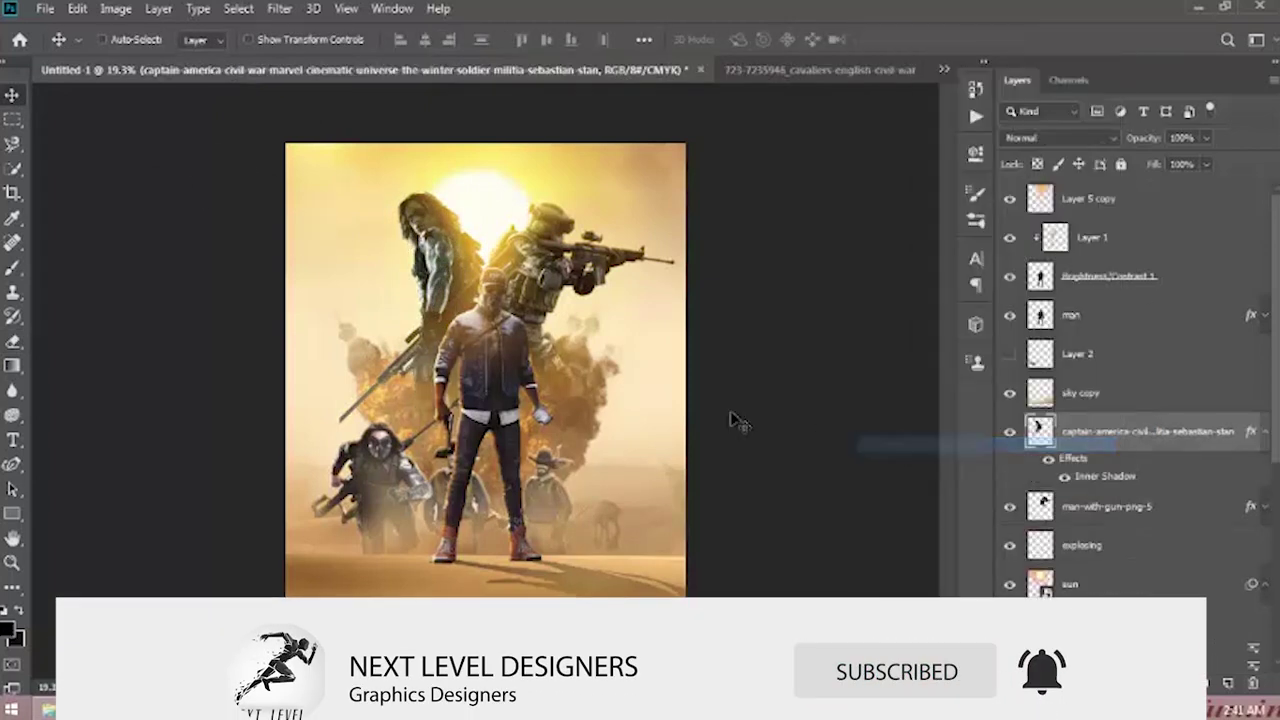
double_click(1240, 432)
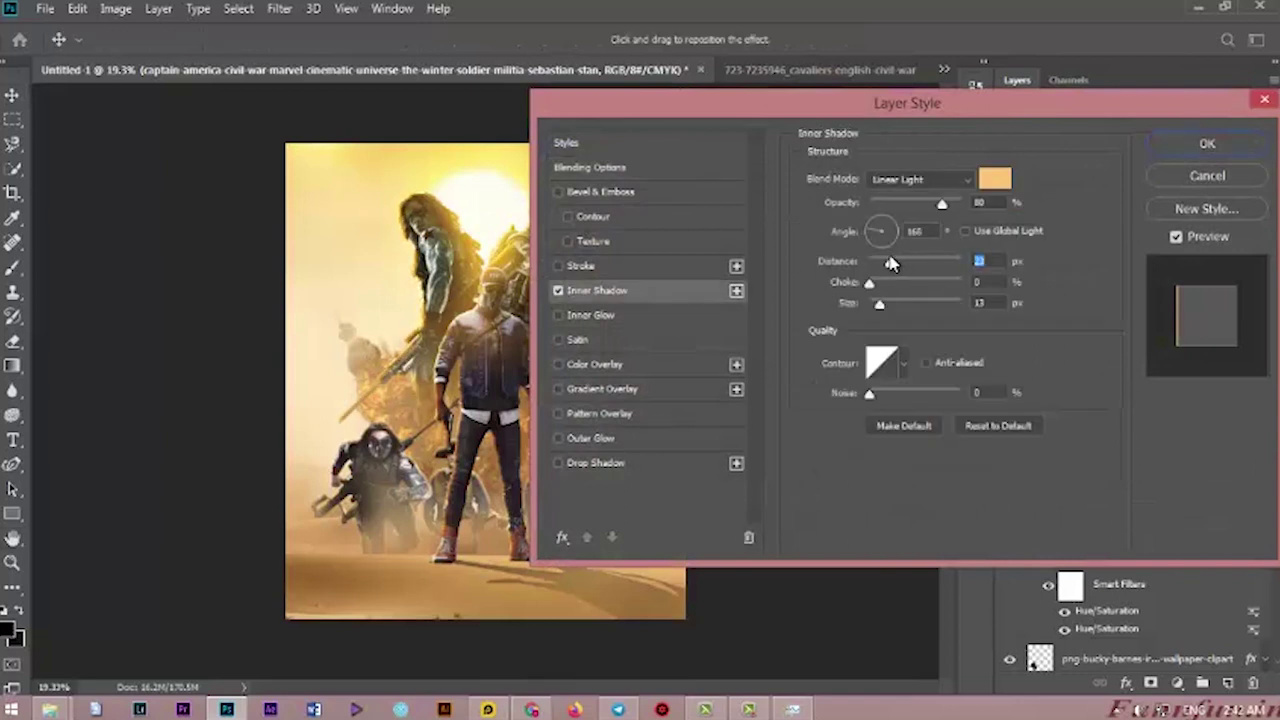
left_click(995, 179)
left_click(738, 276)
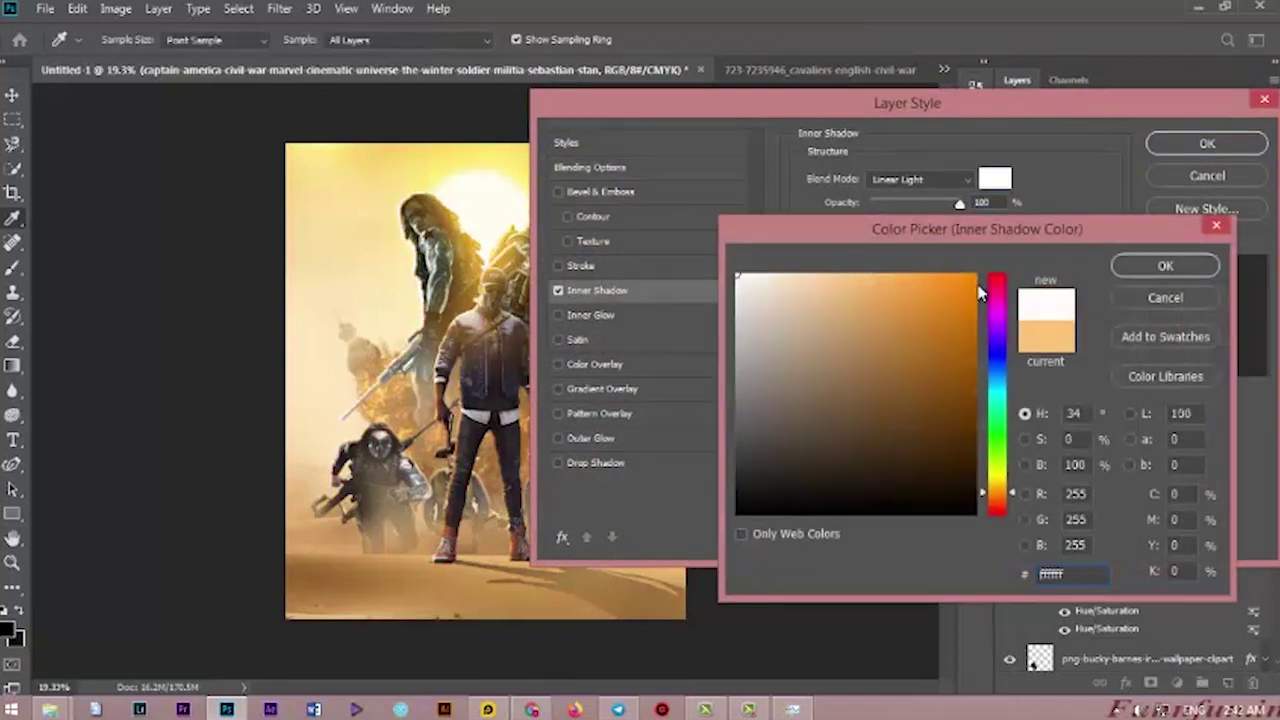
left_click(413, 393)
left_click_drag(907, 298, 977, 274)
left_click_drag(998, 495, 999, 488)
left_click(1165, 265)
Set the rifleman's inner shadow to Linear Dodge (Add), 74% opacity, deeper orange, 114° angle and 20 px distance.
left_click(920, 179)
left_click(900, 330)
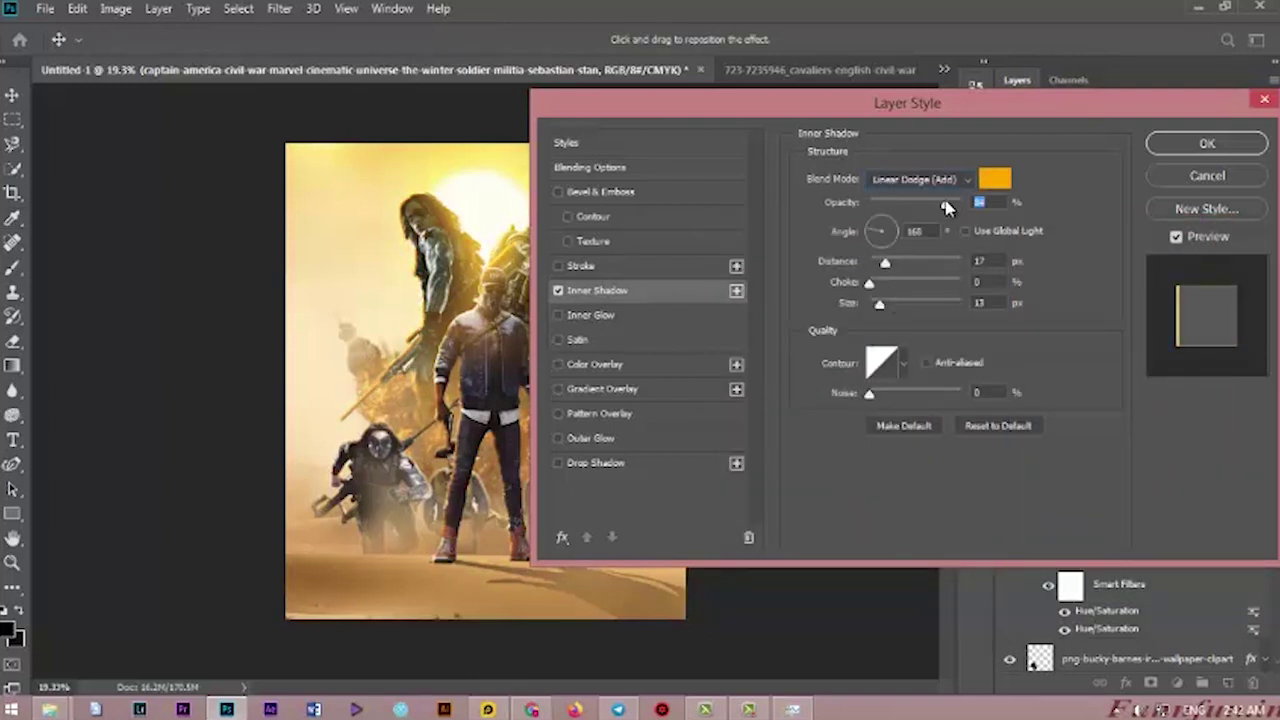
left_click_drag(946, 204, 937, 205)
left_click(995, 179)
left_click_drag(998, 486, 995, 497)
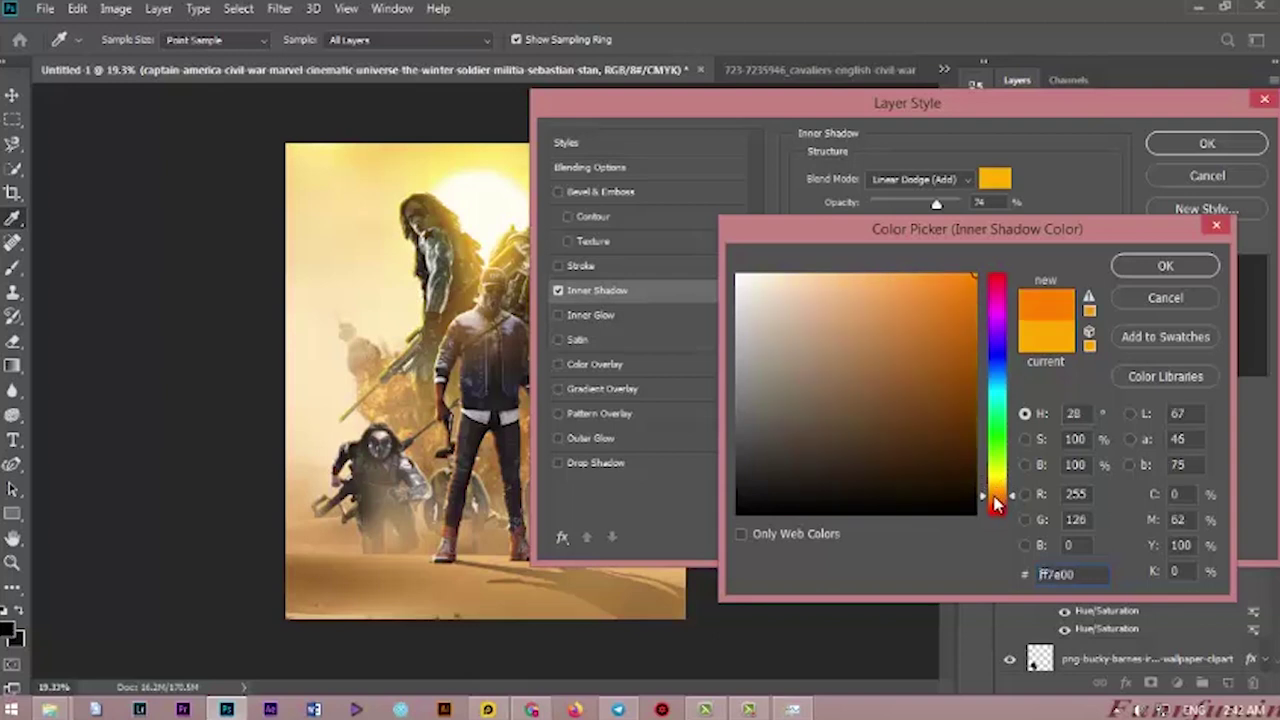
left_click(1185, 265)
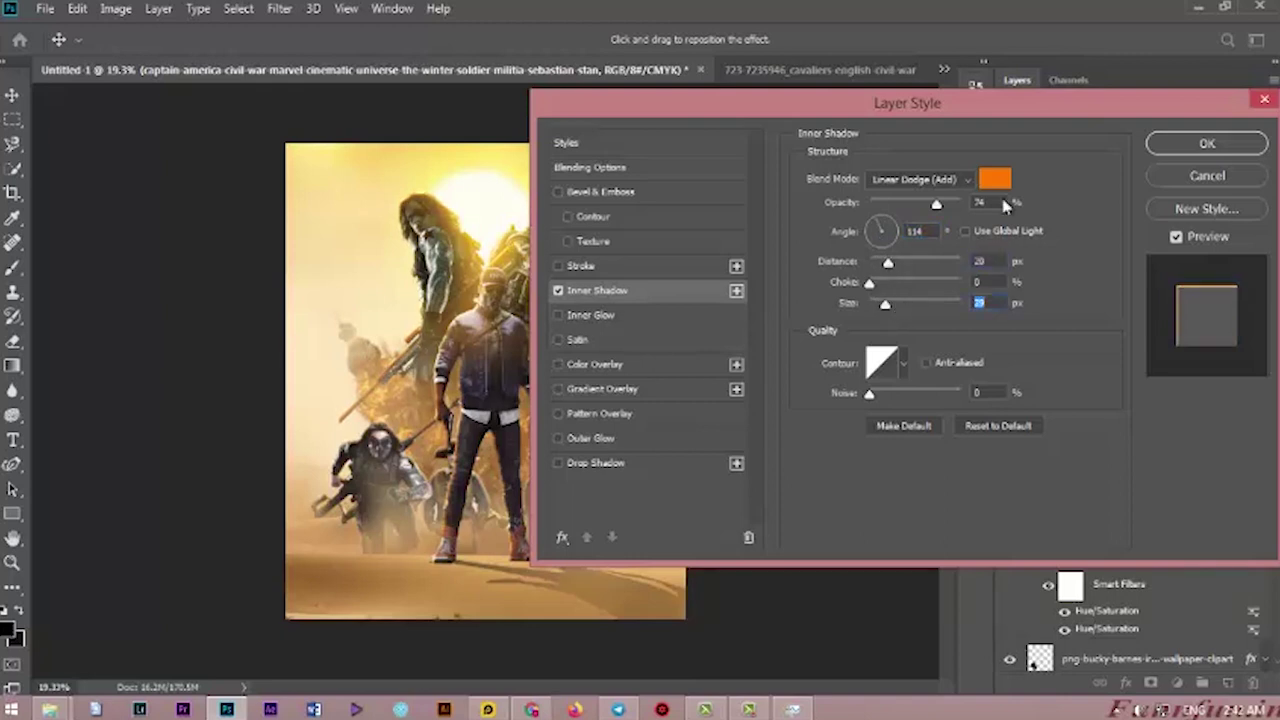
key("Return")
key("ctrl+0")
Lift the long-haired rifleman's shadows with the Camera Raw filter.
left_click(280, 8)
left_click(370, 120)
scroll(1108, 367, "up", 5)
left_click(506, 420)
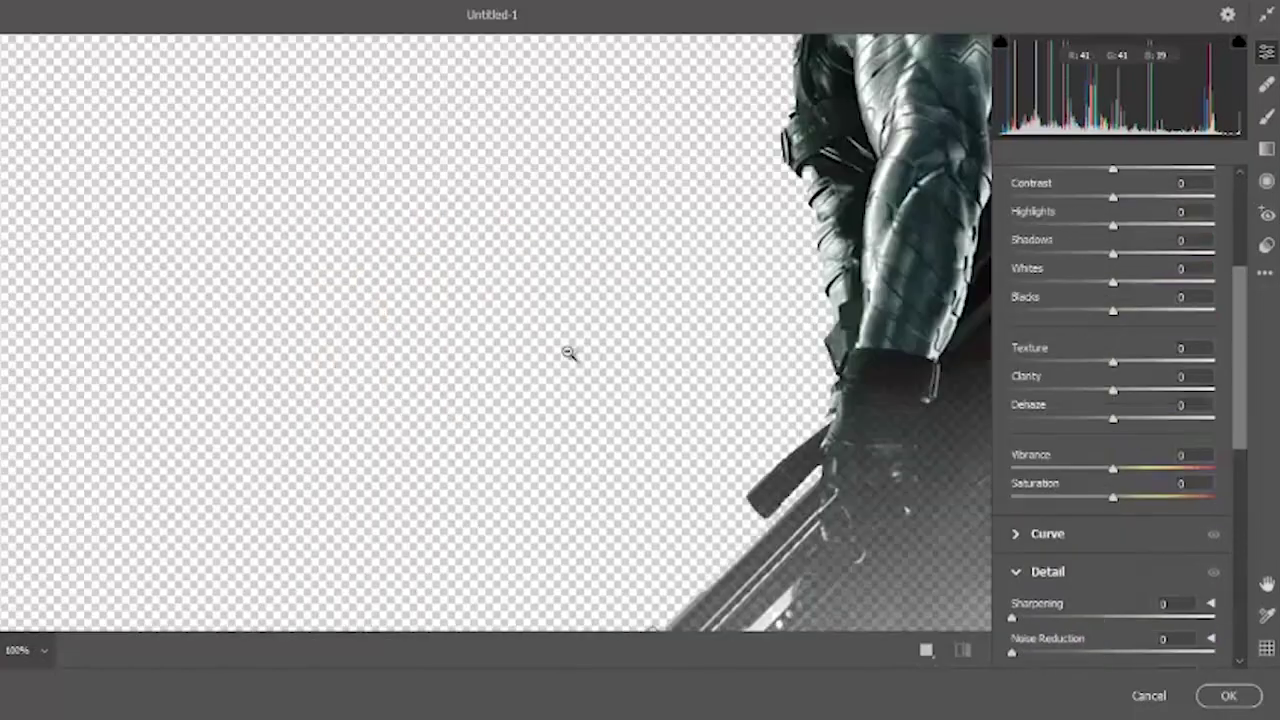
scroll(751, 307, "up", 5)
scroll(1132, 258, "up", 3)
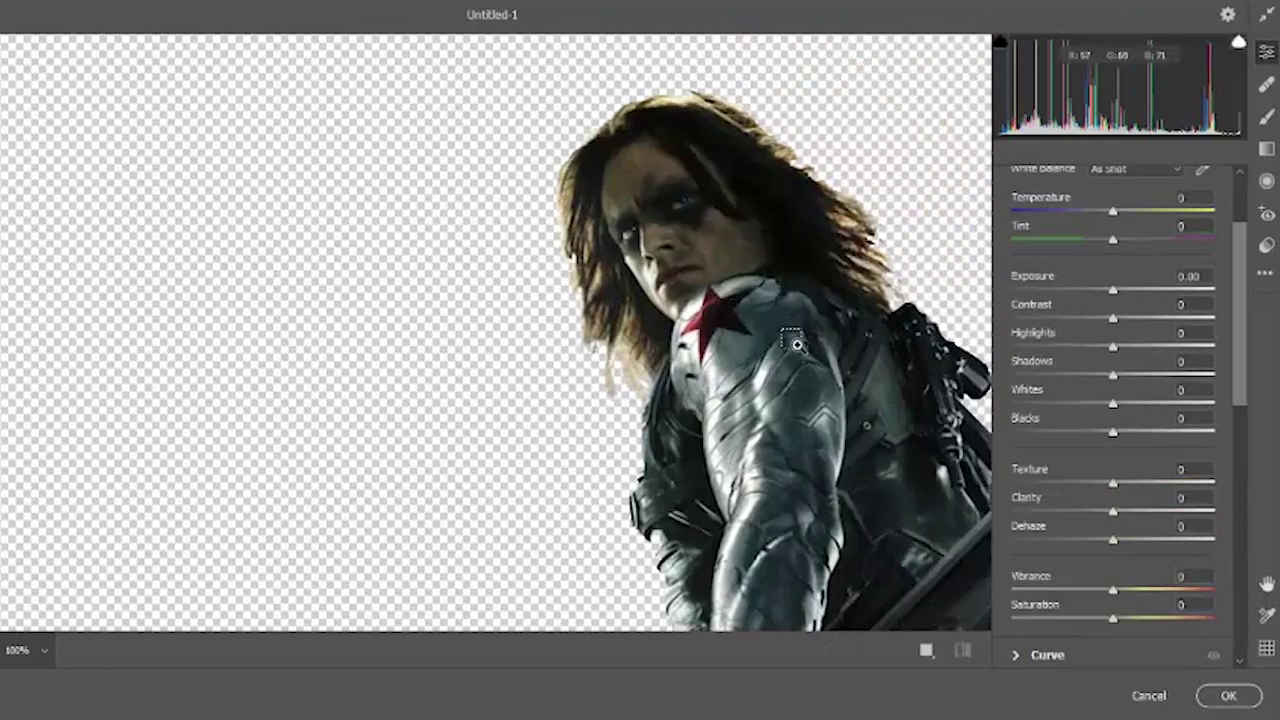
left_click_drag(794, 343, 600, 400)
left_click_drag(1141, 376, 1212, 376)
left_click(1229, 696)
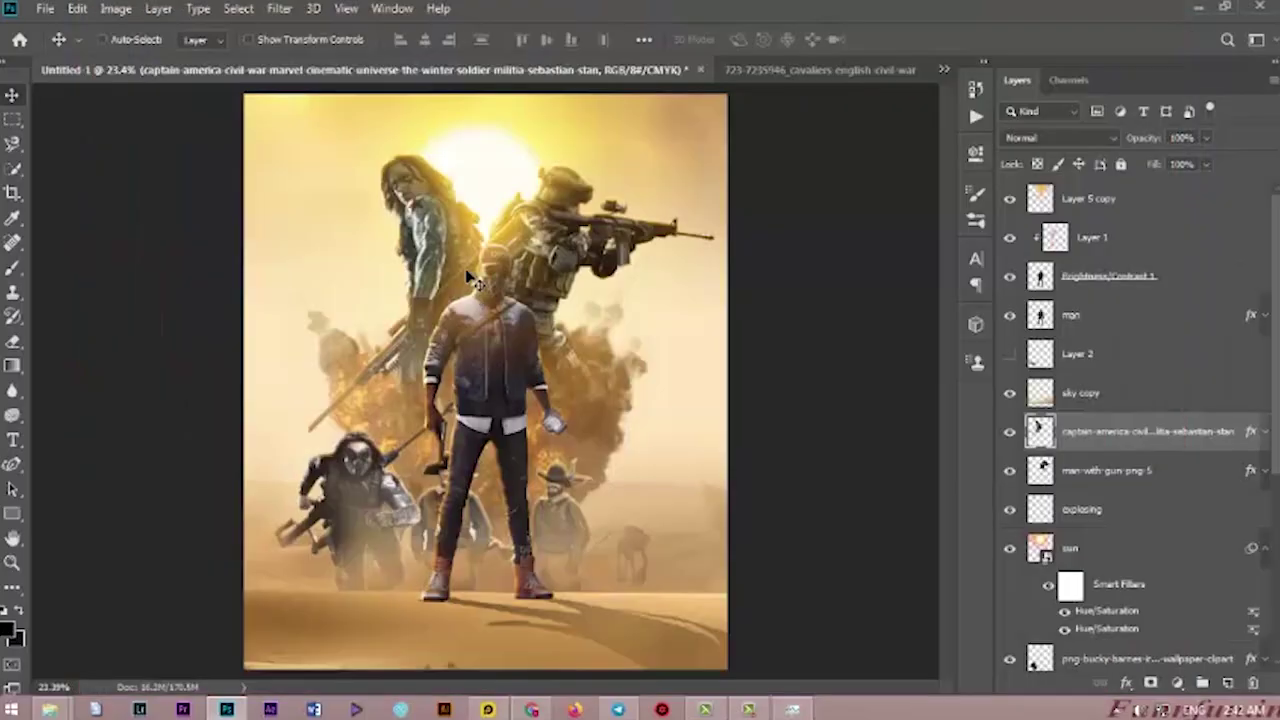
scroll(461, 176, "down", 1)
scroll(453, 177, "up", 2)
scroll(465, 197, "down", 4)
scroll(475, 230, "up", 2)
scroll(506, 309, "down", 1)
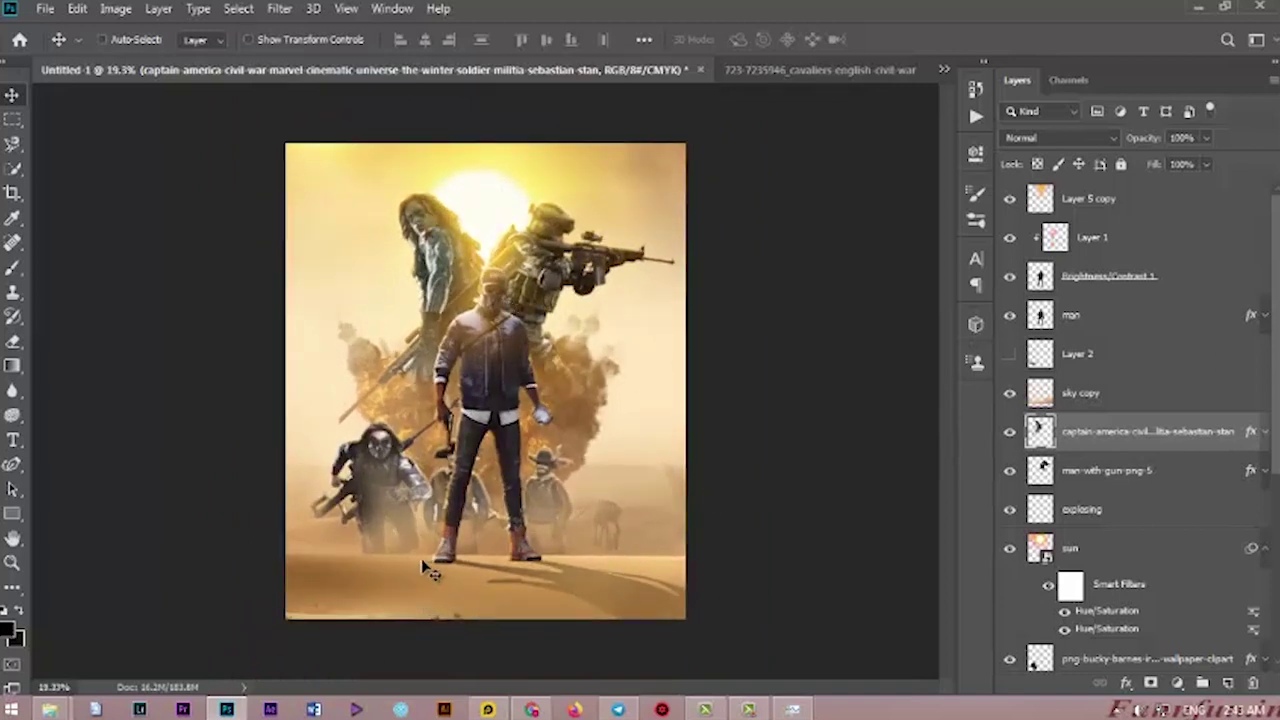
Duplicate the sky copy layer, move the duplicate to the top of the layer stack and shift it lower on the poster.
left_click(1176, 402)
key("ctrl+j")
scroll(1171, 400, "down", 2)
left_click_drag(1168, 279, 1160, 190)
left_click_drag(549, 494, 582, 578)
Enlarge the duplicated haze so it covers the lower part of the poster across its full width.
key("ctrl+t")
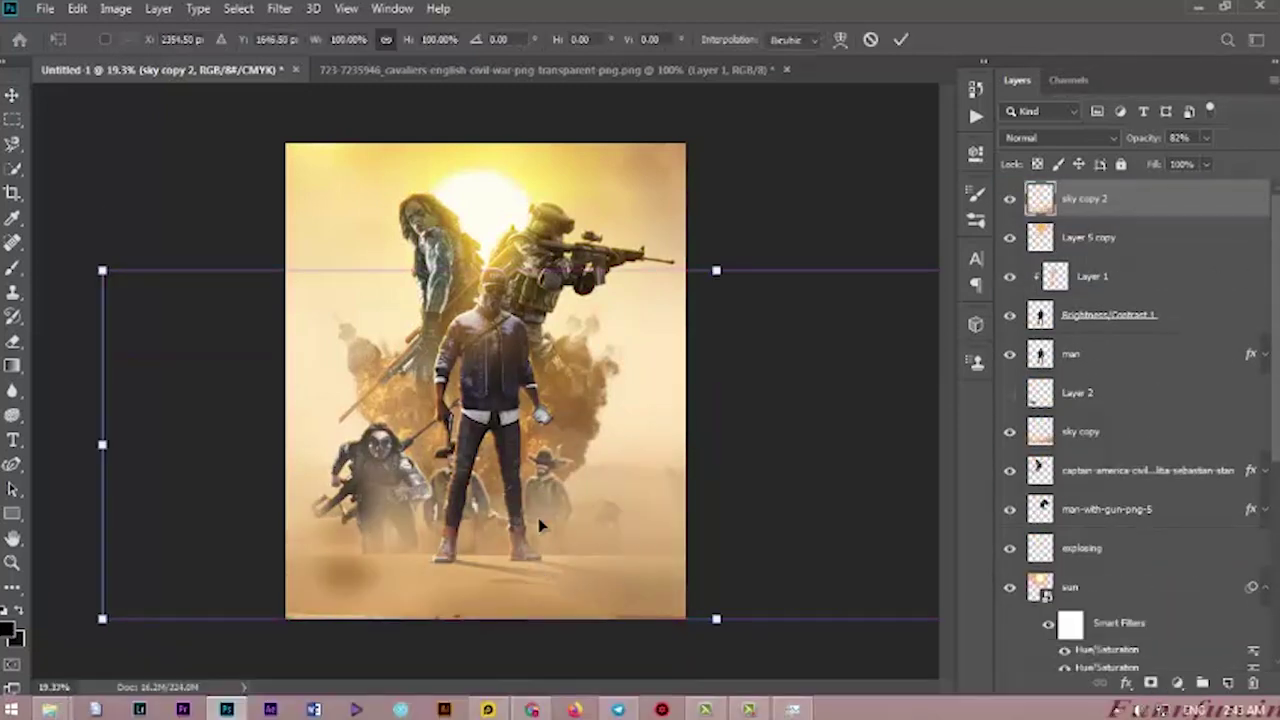
key("ctrl+minus")
key("ctrl+minus")
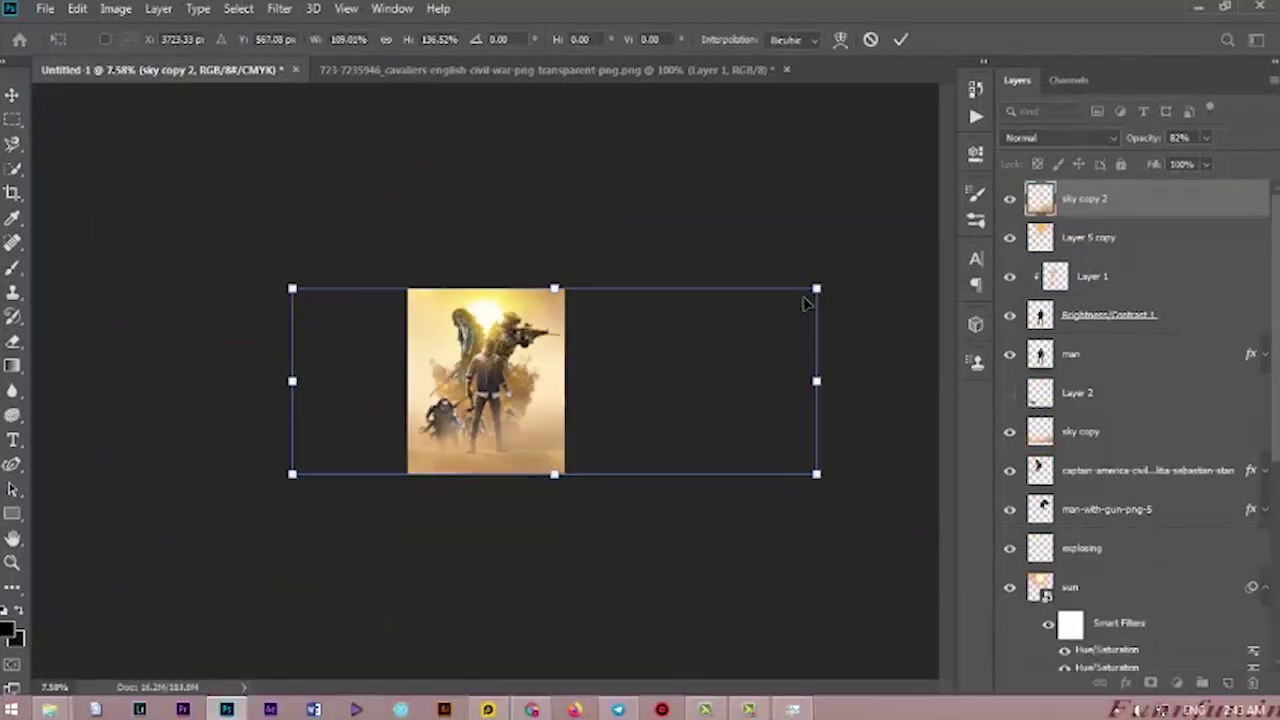
left_click_drag(686, 352, 671, 360)
left_click_drag(853, 224, 1003, 132)
left_click_drag(873, 274, 811, 283)
left_click(386, 40)
left_click_drag(596, 327, 587, 365)
key("Return")
key("ctrl+0")
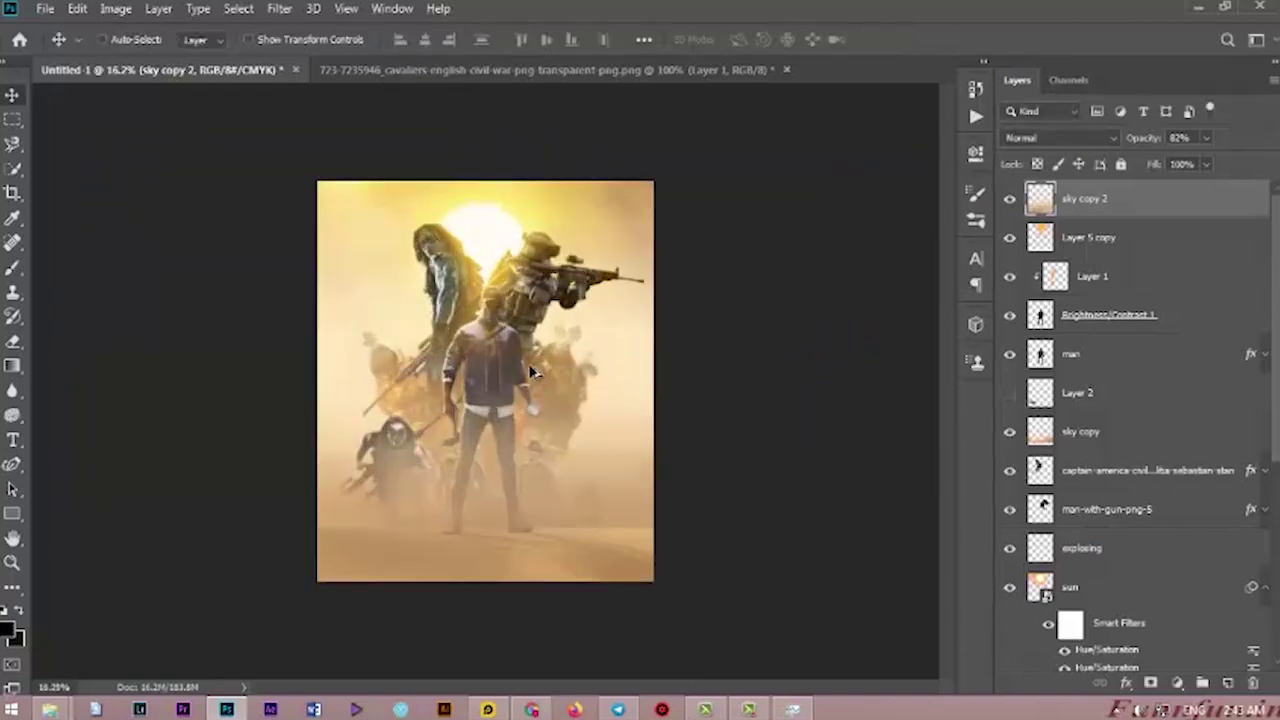
Lower the haze duplicate's opacity and darken it with a Hue/Saturation lightness of -60.
left_click(1185, 137)
left_click_drag(1189, 135, 1147, 137)
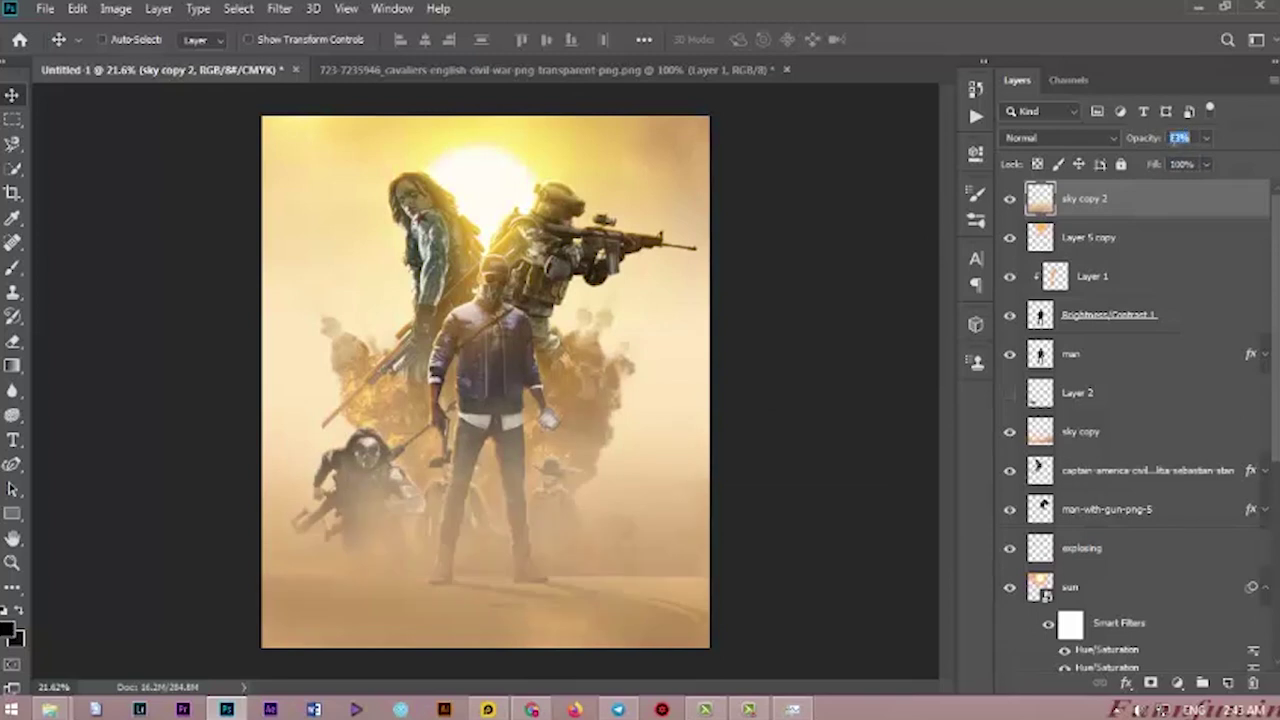
key("ctrl+u")
left_click_drag(843, 320, 789, 322)
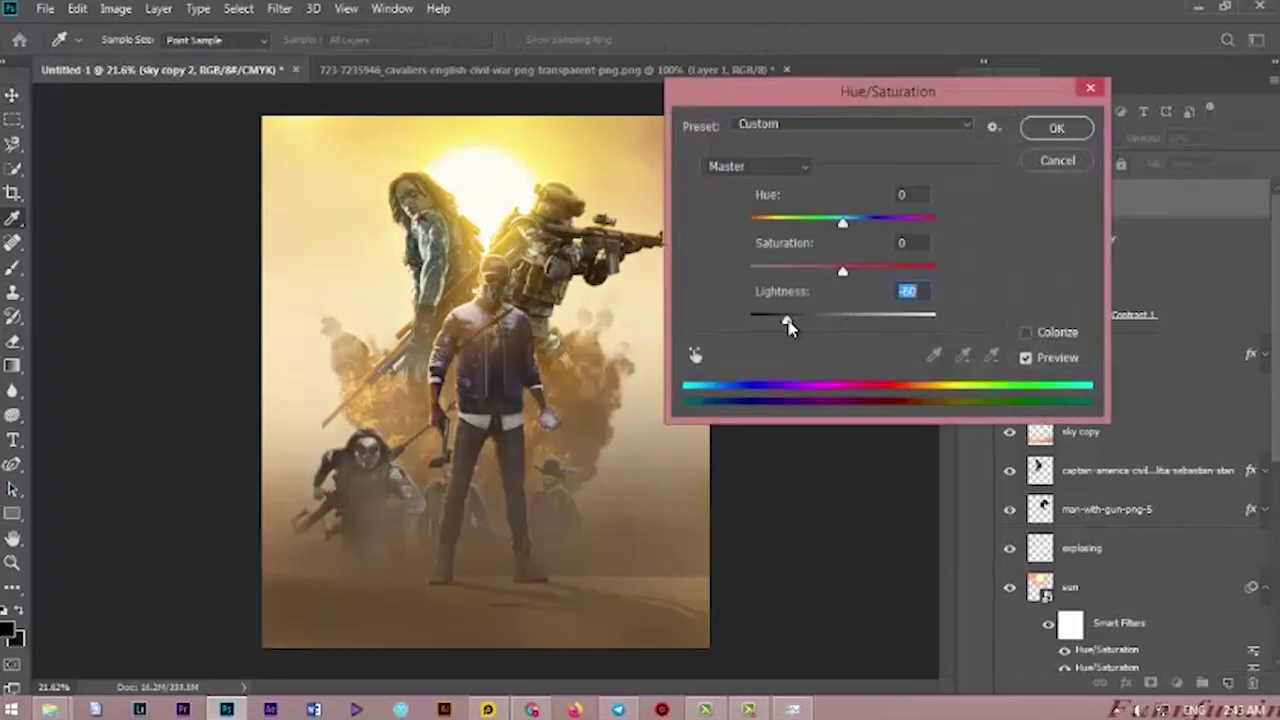
left_click(1055, 127)
Turn the haze duplicate black with a Hue/Saturation lightness of -100 and raise its opacity to 100%.
scroll(500, 480, "down", 2)
key("ctrl+u")
left_click_drag(787, 320, 735, 333)
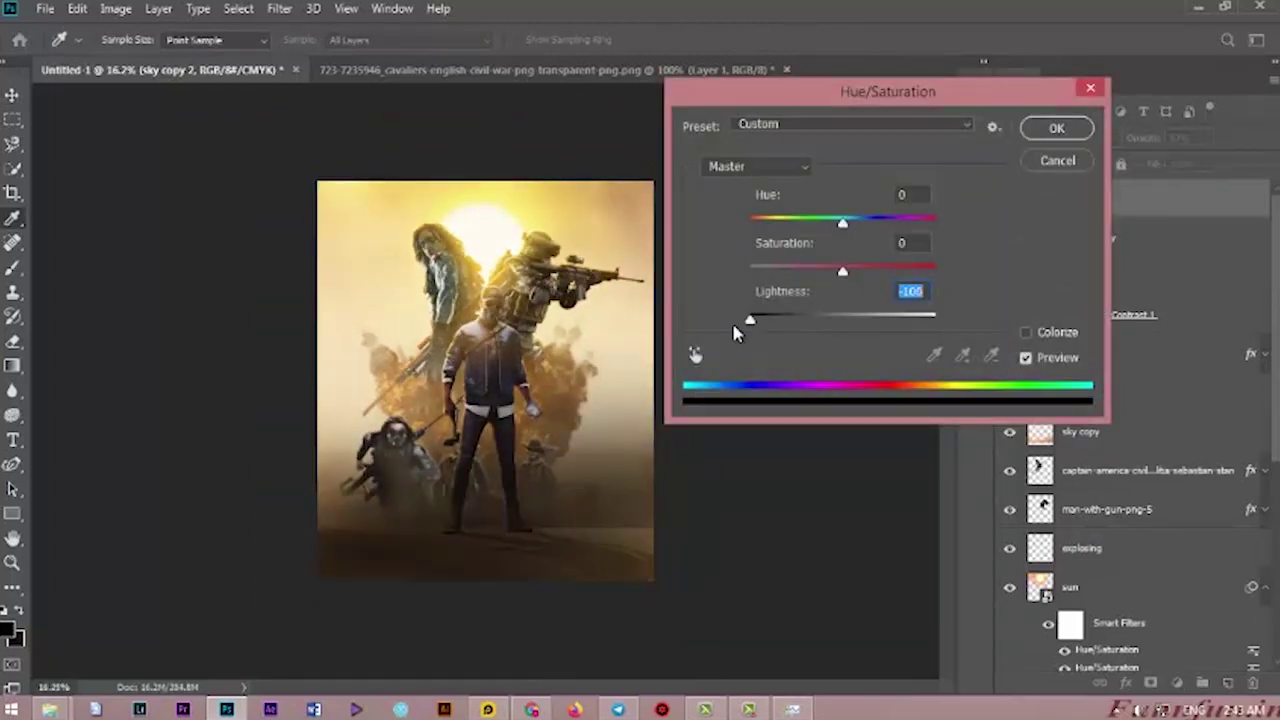
left_click(1054, 134)
left_click_drag(1142, 142, 1233, 140)
Move the dark haze down and widen it to about 125% so it shades the poster's bottom edge to edge.
left_click_drag(442, 524, 440, 554)
scroll(442, 550, "up", 4)
scroll(457, 499, "down", 8)
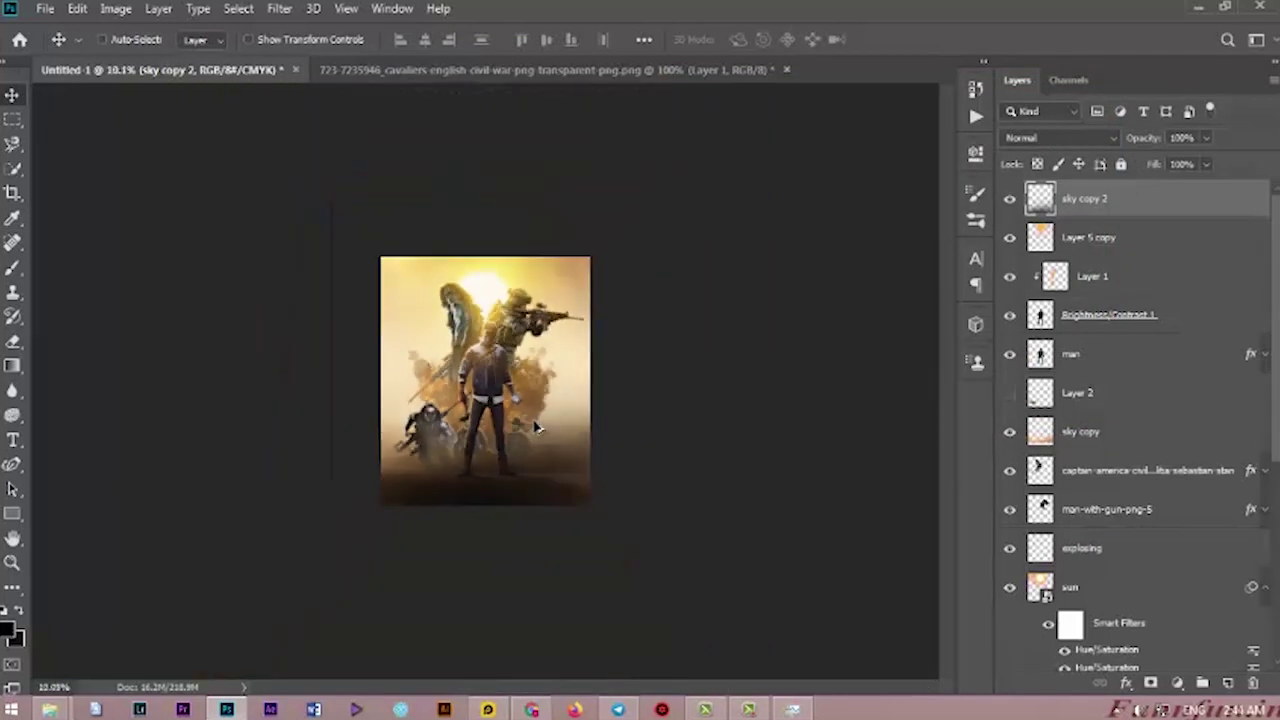
scroll(457, 499, "up", 7)
key("ctrl+t")
scroll(845, 403, "down", 5)
left_click_drag(926, 400, 1165, 405)
left_click_drag(785, 431, 677, 437)
key("Return")
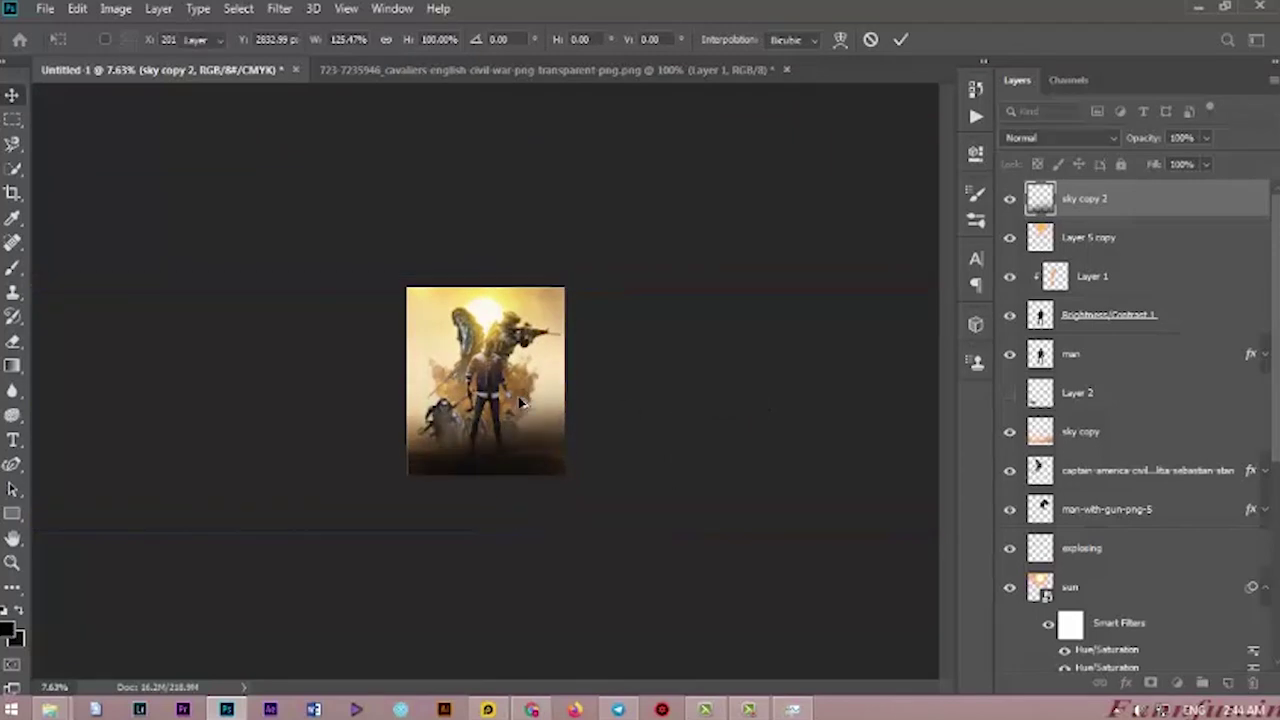
key("ctrl+0")
scroll(518, 393, "down", 1)
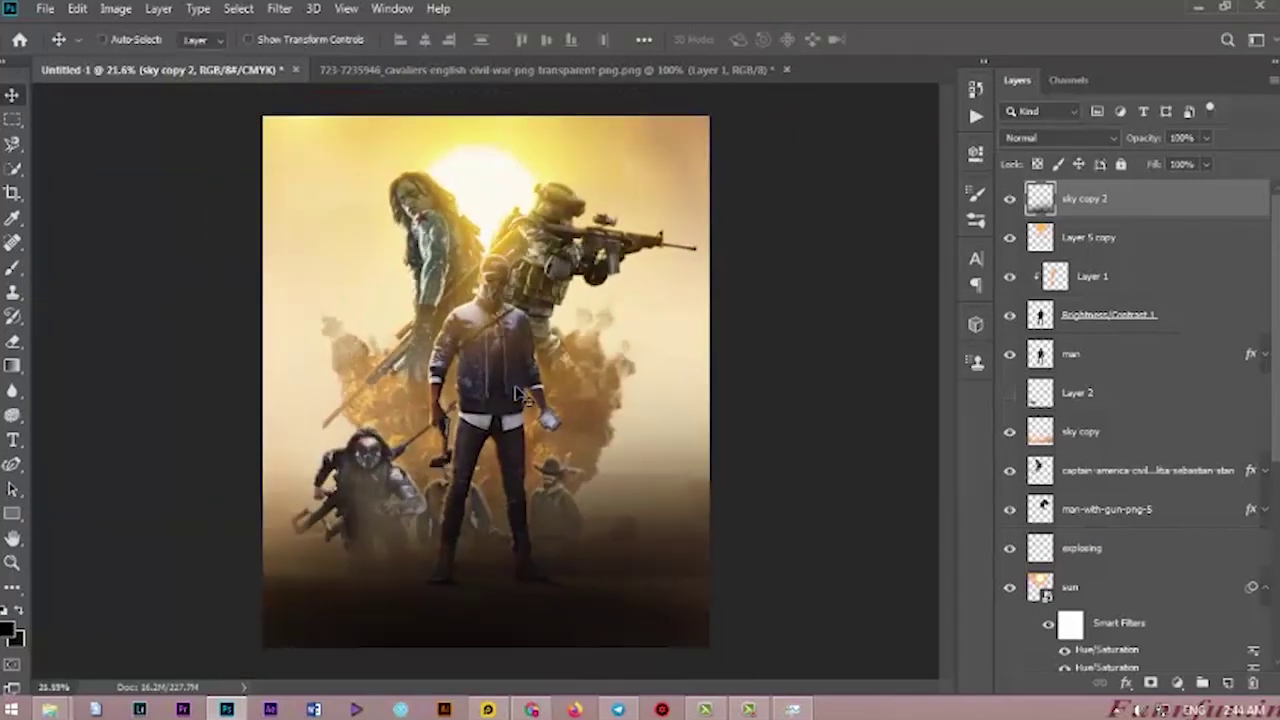
scroll(490, 380, "down", 4)
scroll(528, 390, "up", 4)
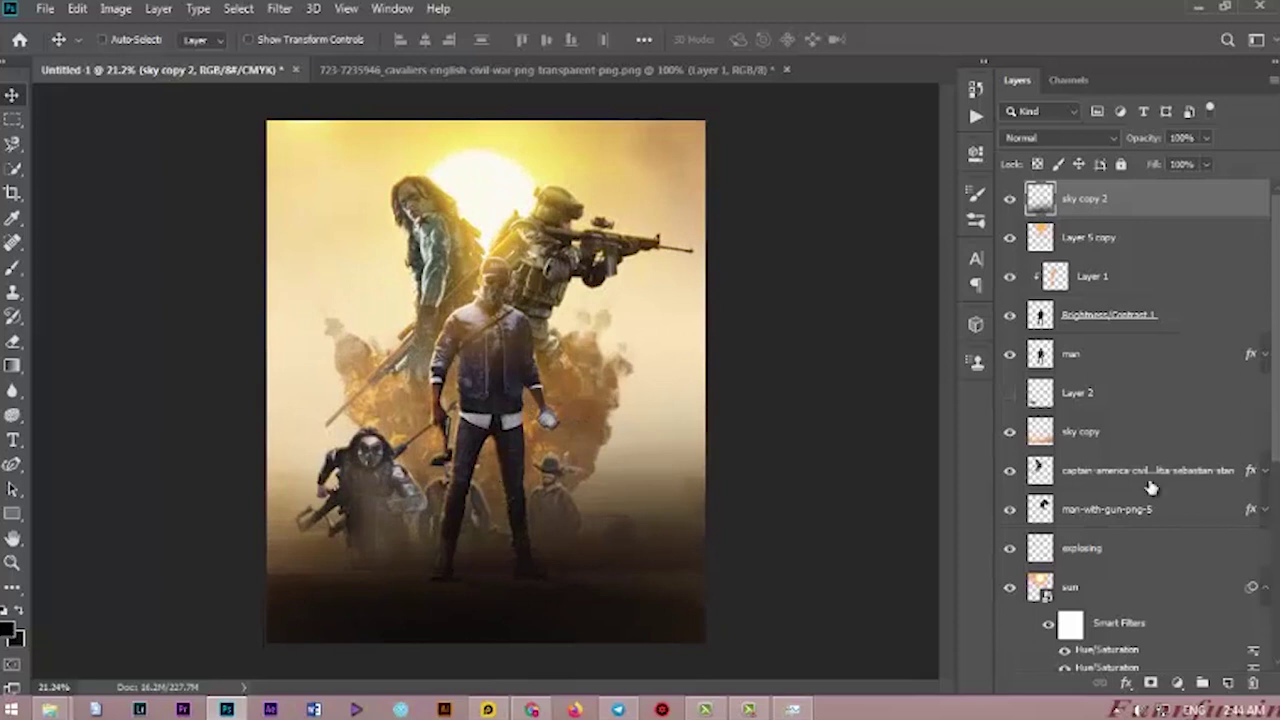
Start a new text layer over the poster's lower figures and set its font to BigNoodleTitling.
left_click(12, 415)
left_click(14, 440)
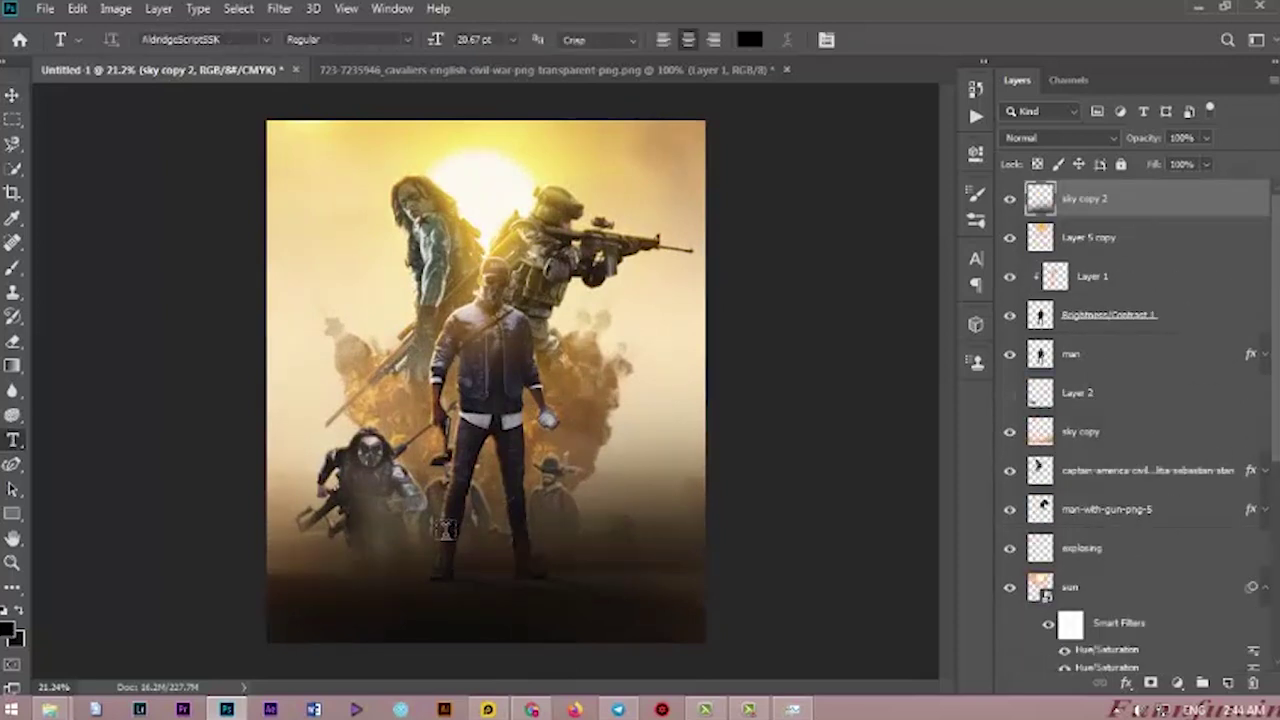
left_click(440, 535)
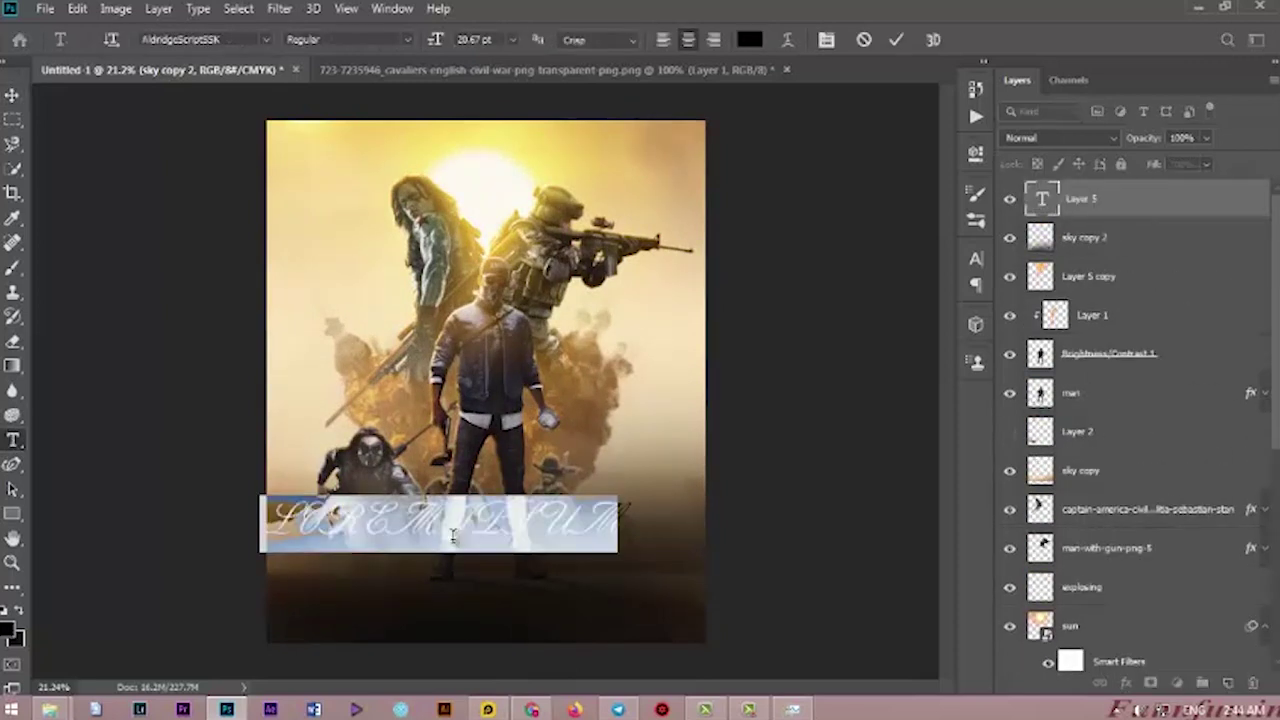
left_click(827, 41)
left_click_drag(823, 284, 735, 303)
type("bigt")
key("BackSpace")
key("BackSpace")
key("BackSpace")
key("BackSpace")
key("BackSpace")
type("g")
left_click(886, 347)
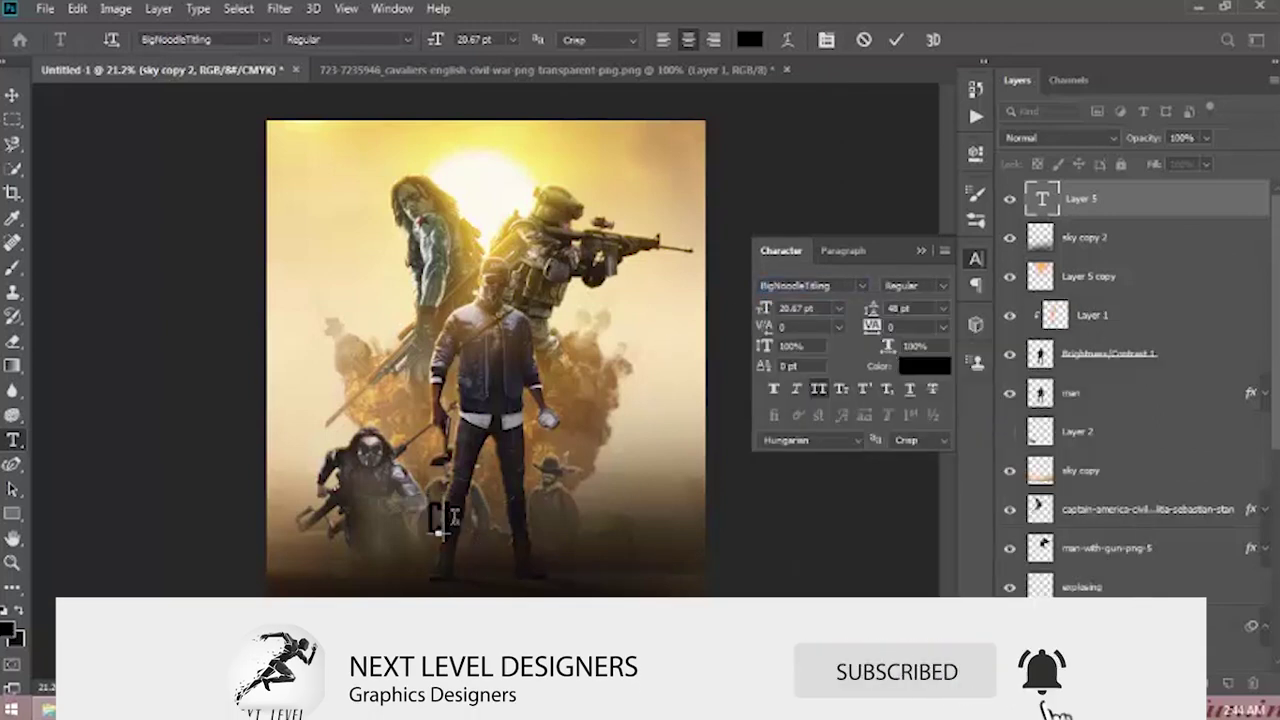
Enter the title CIVIL WAR and colour it white.
type("CIVIL WAR")
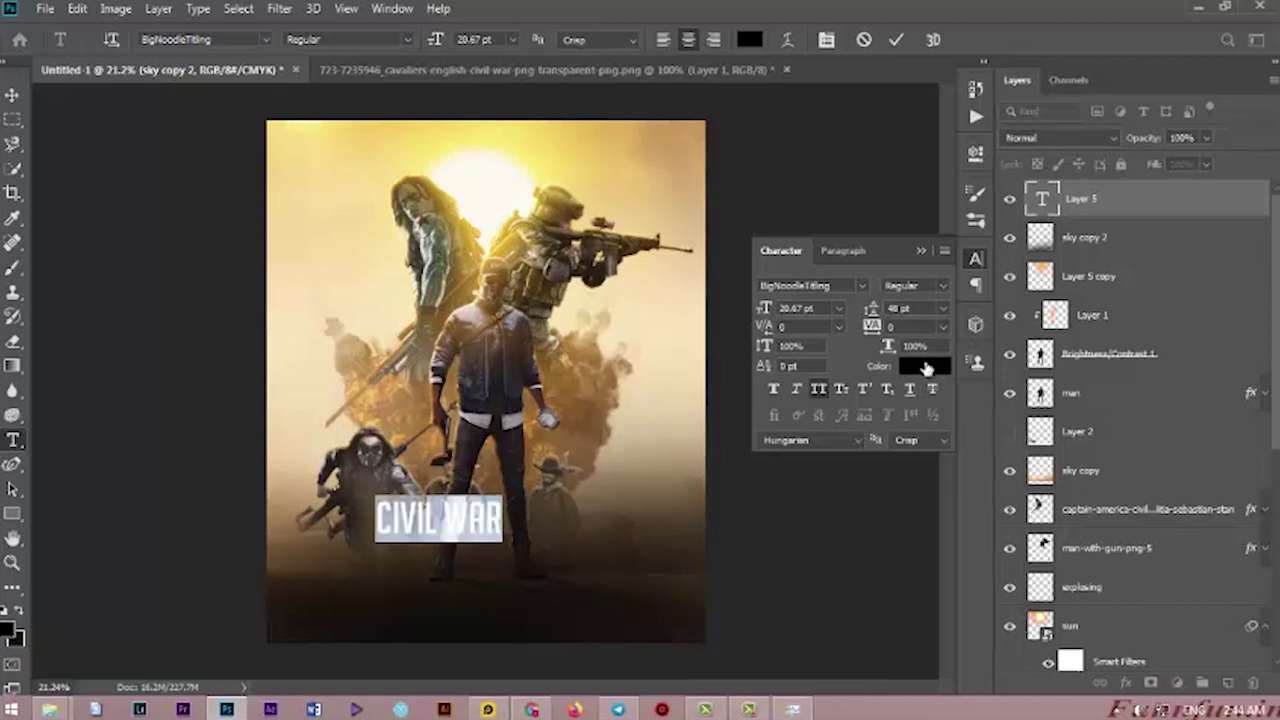
left_click(927, 366)
left_click_drag(766, 290, 720, 250)
left_click(1162, 273)
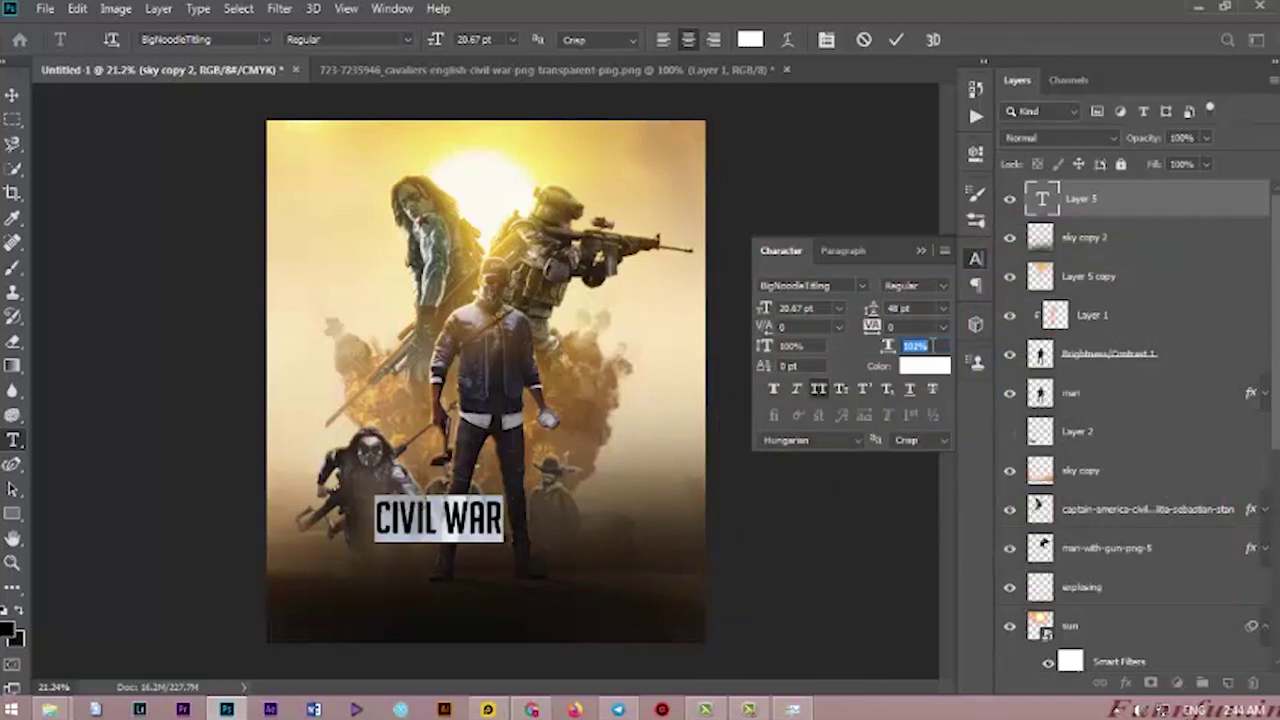
Move the CIVIL WAR title over the central man's legs and enlarge it to about 27.19 pt.
left_click(14, 97)
left_click_drag(486, 522, 608, 480)
key("ctrl+t")
left_click(386, 40)
key("Return")
Apply faux italic to the whole CIVIL WAR title.
left_click(13, 440)
left_click(530, 514)
key("ctrl+a")
left_click(796, 389)
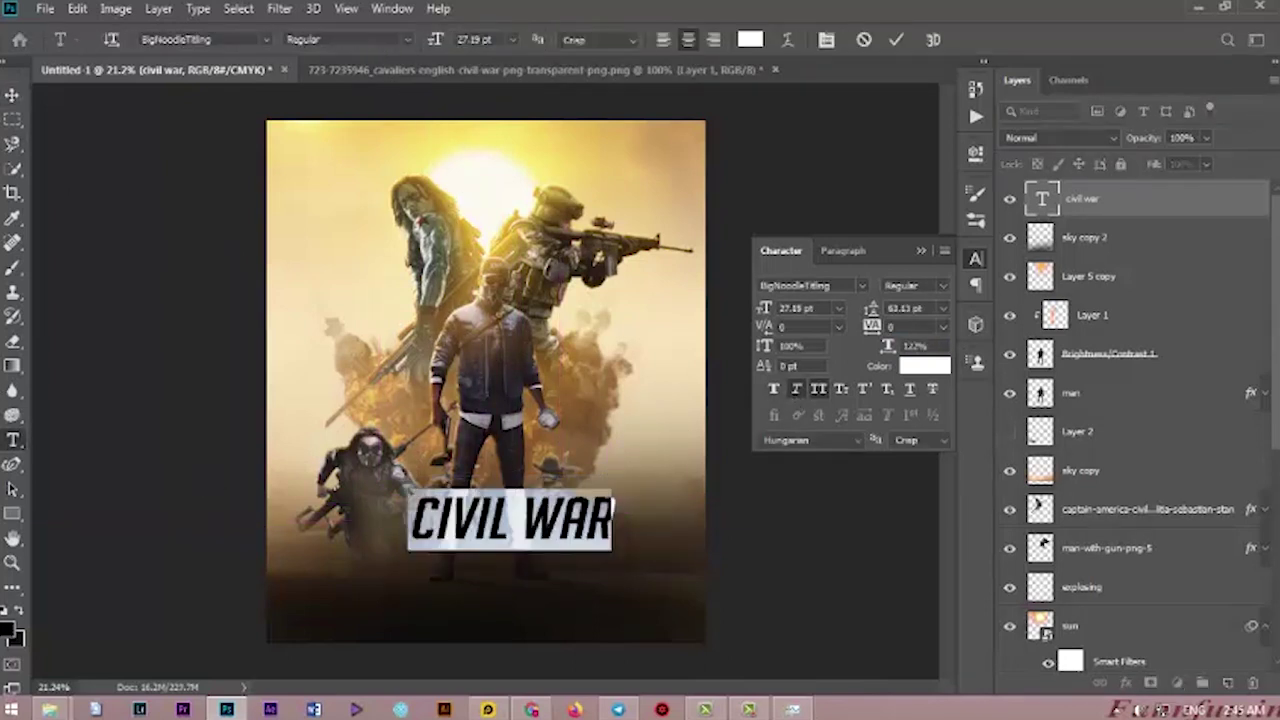
left_click_drag(231, 270, 40, 215)
Reposition the title at the man's feet and add a smaller duplicate beneath it reading -THE WAR IS COMING- as the tagline.
left_click(12, 95)
left_click_drag(504, 524, 594, 557)
left_click(13, 440)
key("ctrl+a")
left_click_drag(764, 308, 505, 645)
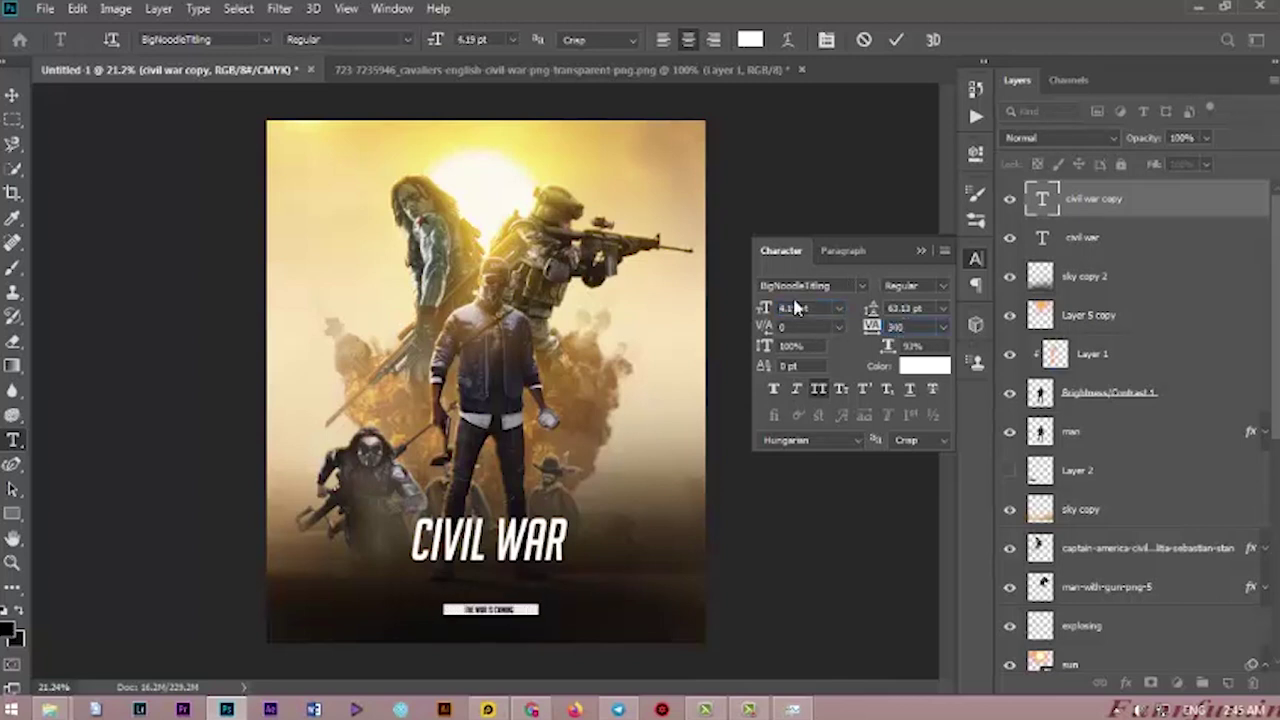
left_click(8, 103)
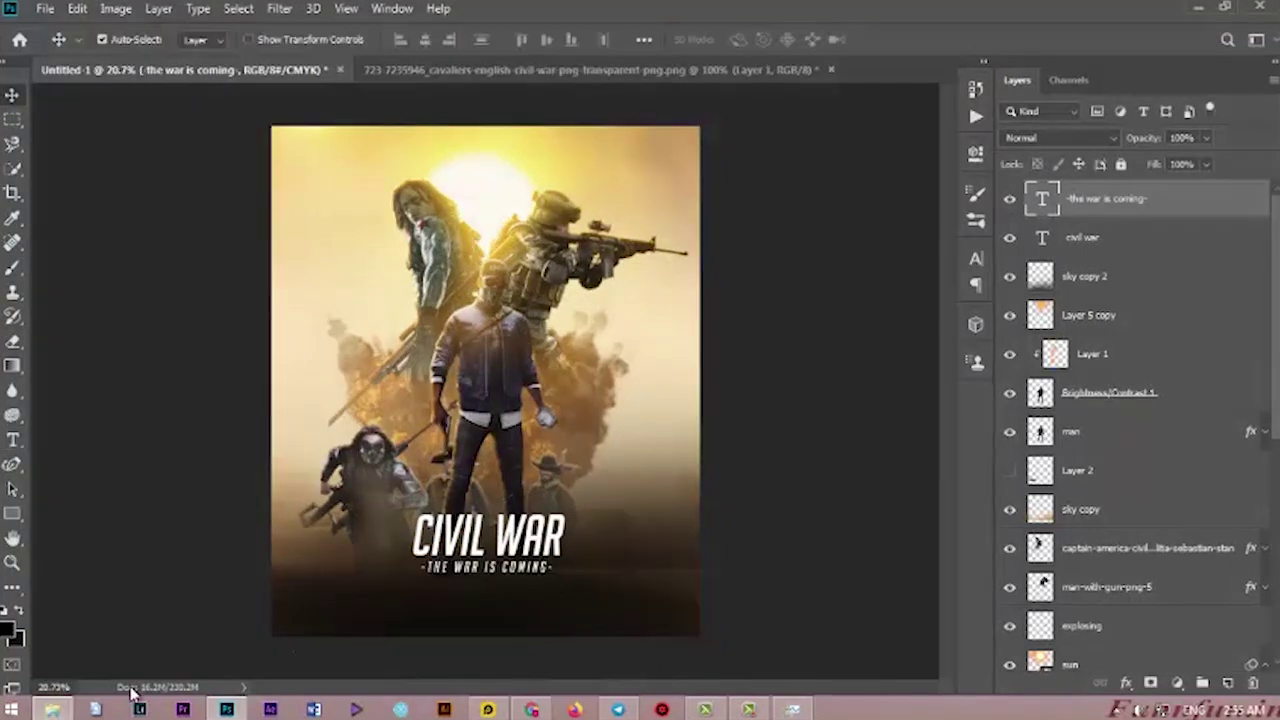
Place the image file named text from the project folder into the poster and shrink it beneath the tagline.
left_click(66, 708)
left_click_drag(357, 487, 704, 490)
left_click_drag(689, 129, 531, 332)
left_click_drag(506, 495, 568, 626)
key("Return")
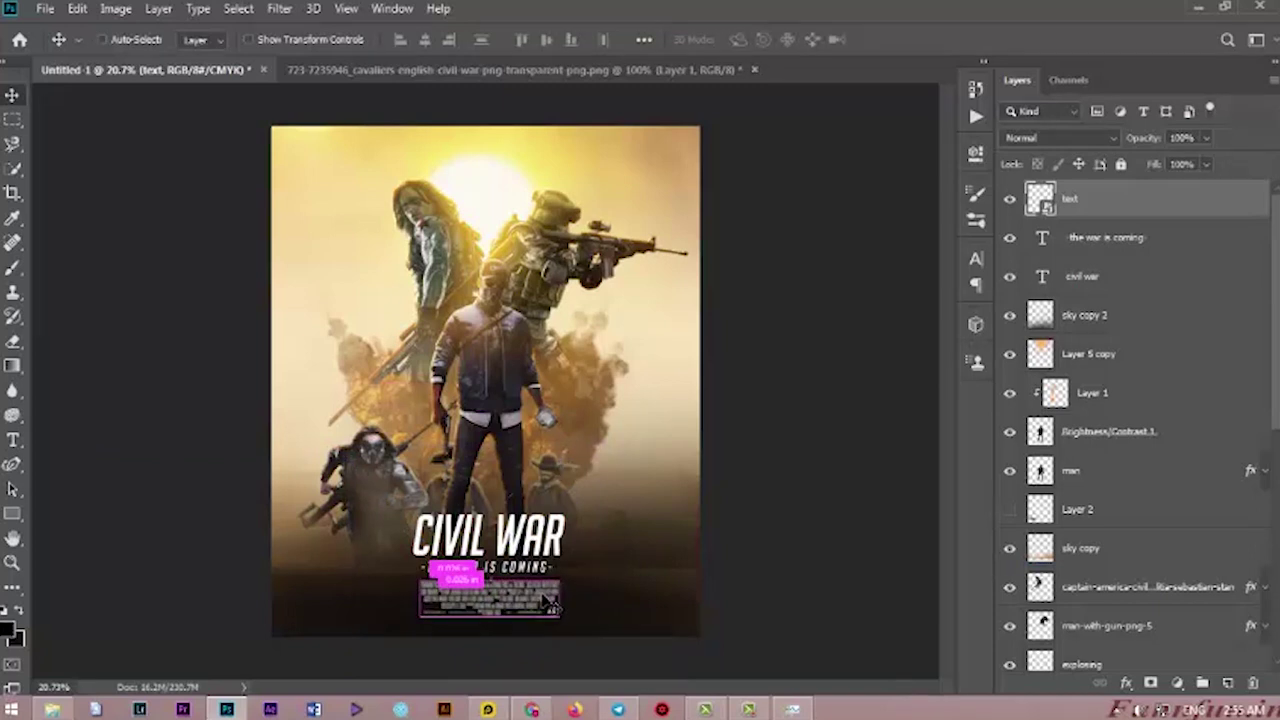
Enlarge the credits block to about 9% scale and centre it below the tagline.
key("ctrl+t")
left_click_drag(614, 443, 690, 366)
left_click_drag(605, 553, 567, 582)
left_click_drag(649, 397, 665, 386)
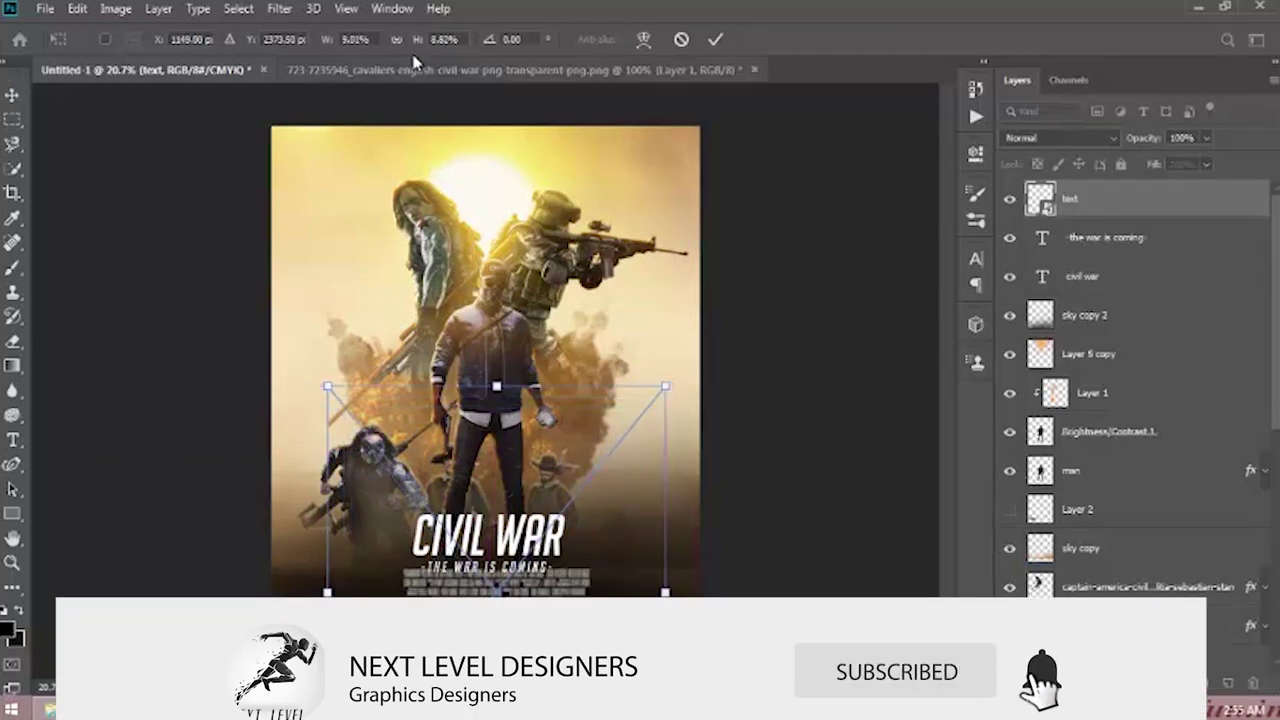
left_click_drag(500, 466, 497, 472)
key("Return")
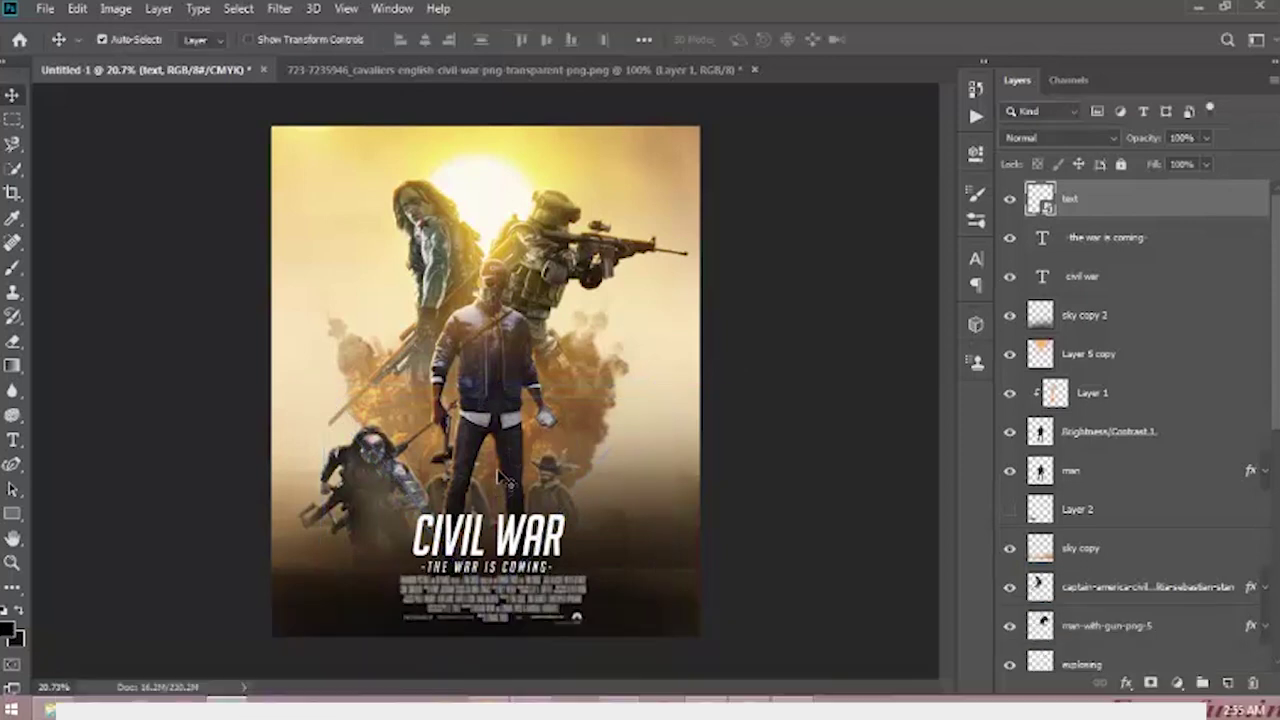
Extend the canvas downward with the Crop tool to add room below the credits block.
left_click(12, 193)
left_click_drag(484, 637, 485, 674)
scroll(490, 650, "down", 2)
left_click_drag(497, 602, 481, 625)
key("Return")
Move the credits block, tagline and CIVIL WAR title down toward the poster's new bottom edge.
left_click(12, 95)
left_click_drag(499, 547, 499, 592)
left_click_drag(504, 515, 504, 555)
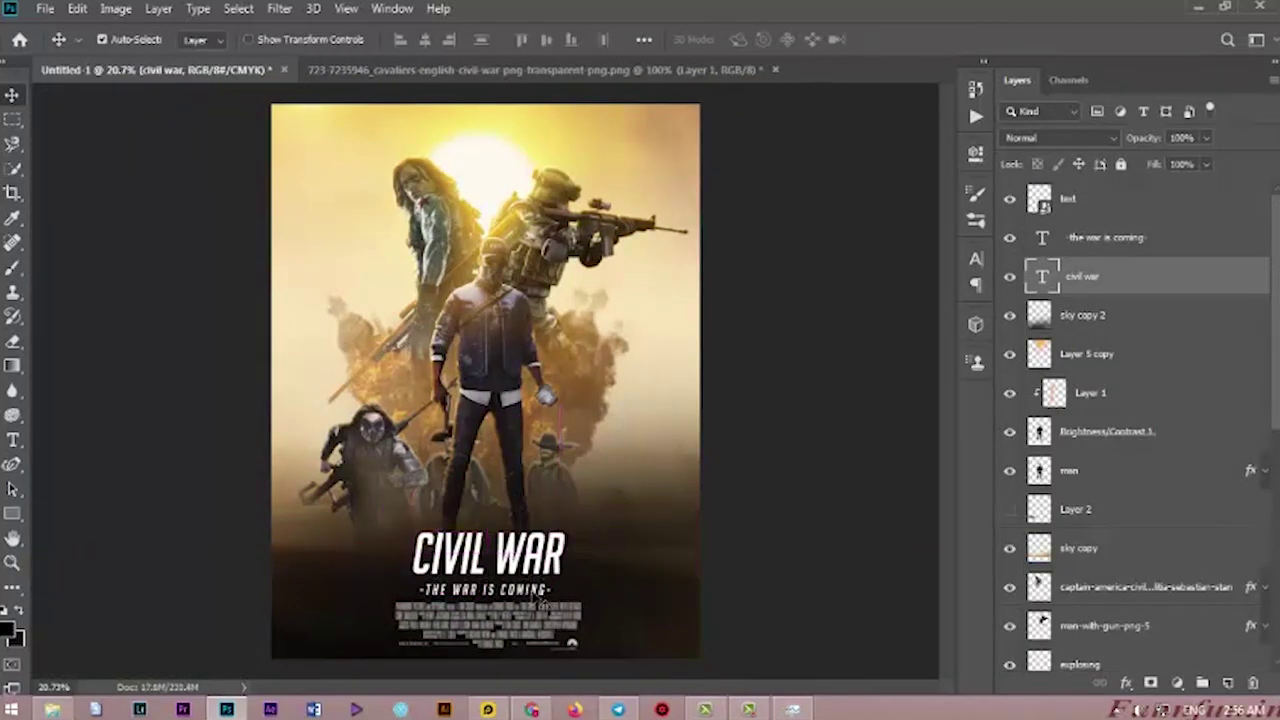
left_click(533, 606)
scroll(548, 455, "down", 4)
scroll(507, 437, "up", 5)
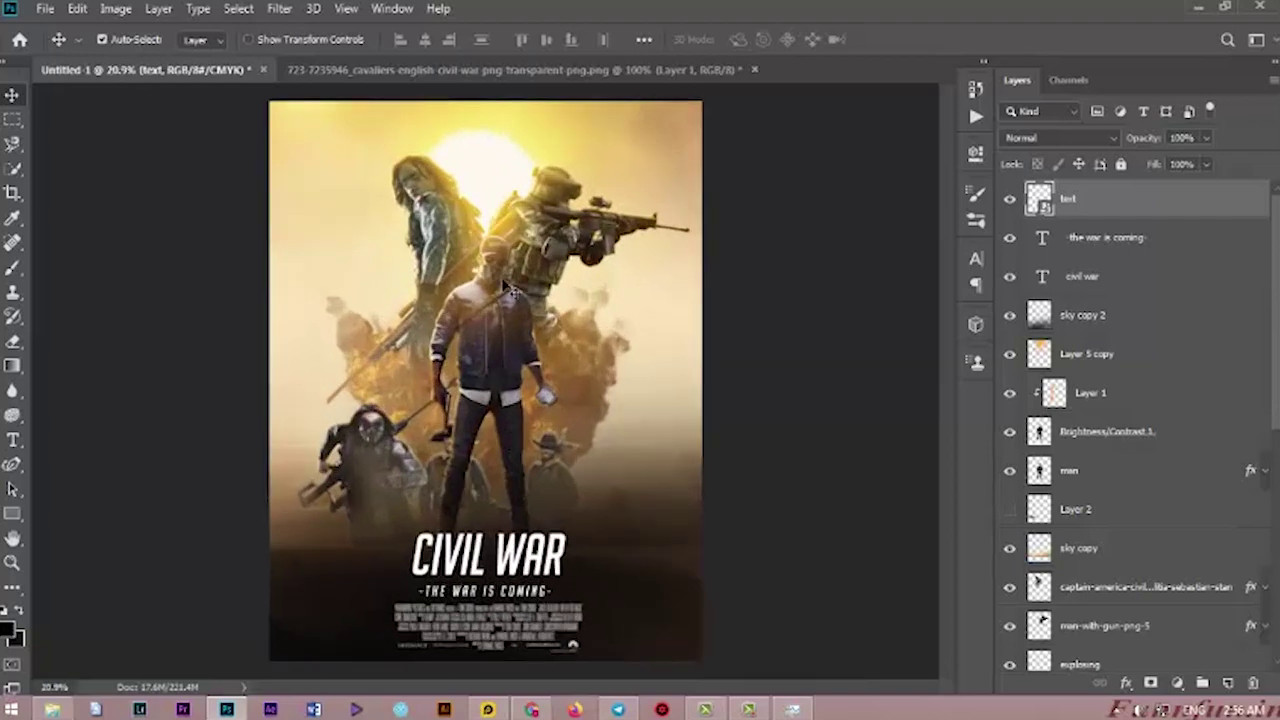
Close the separate cavaliers civil war PNG document.
left_click(640, 71)
left_click(747, 71)
left_click(632, 274)
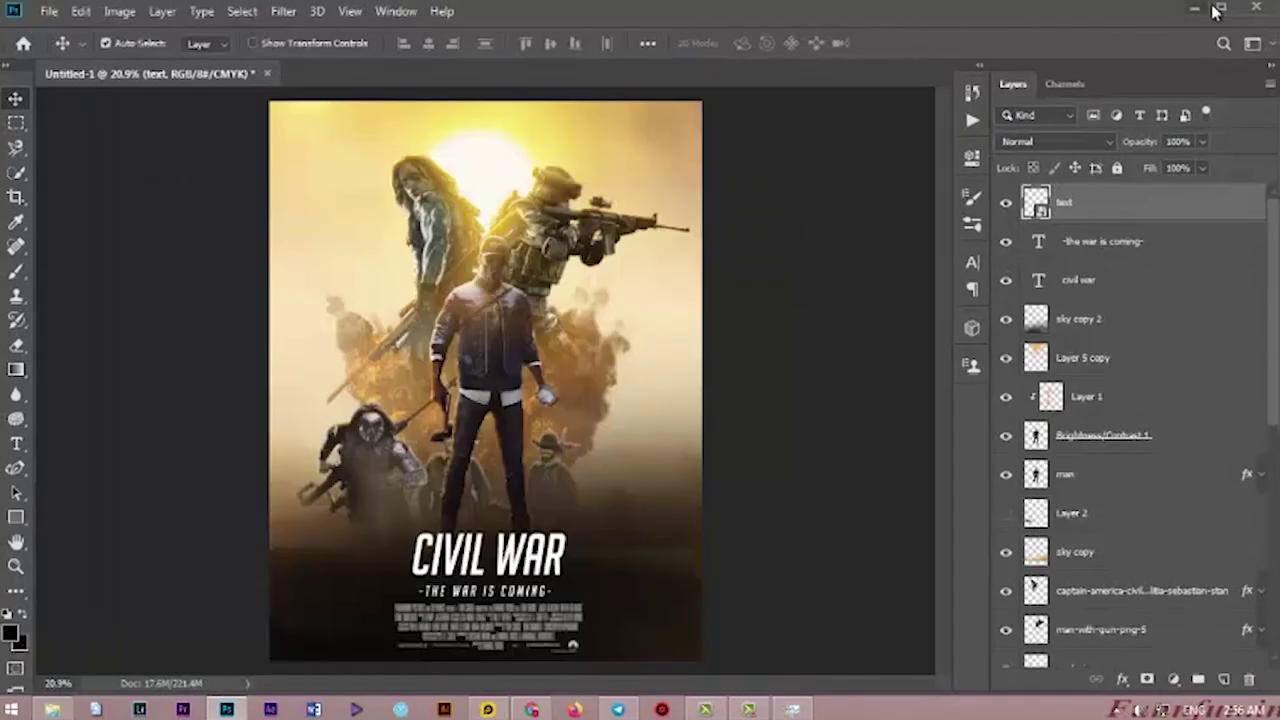
Place the Sun sparks image from the project folder over the poster and set its blend mode to Screen.
left_click(1195, 6)
left_click(227, 709)
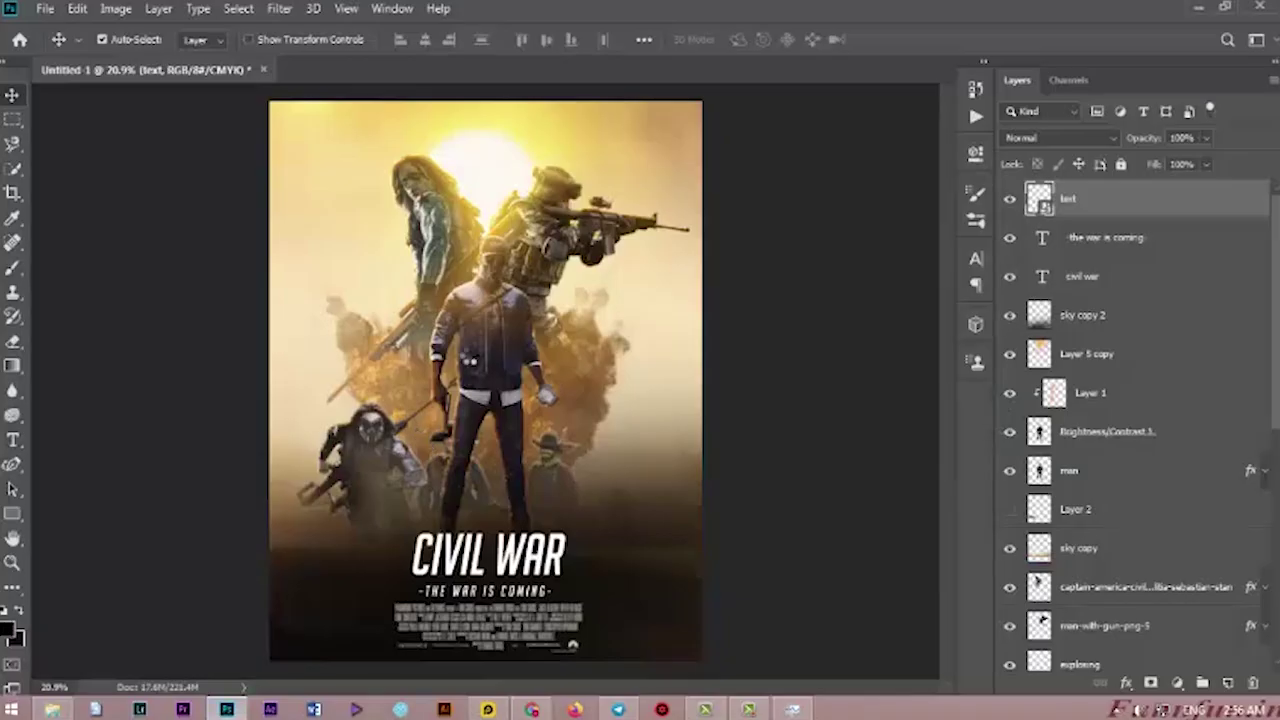
left_click_drag(227, 709, 492, 360)
key("Return")
left_click(1043, 140)
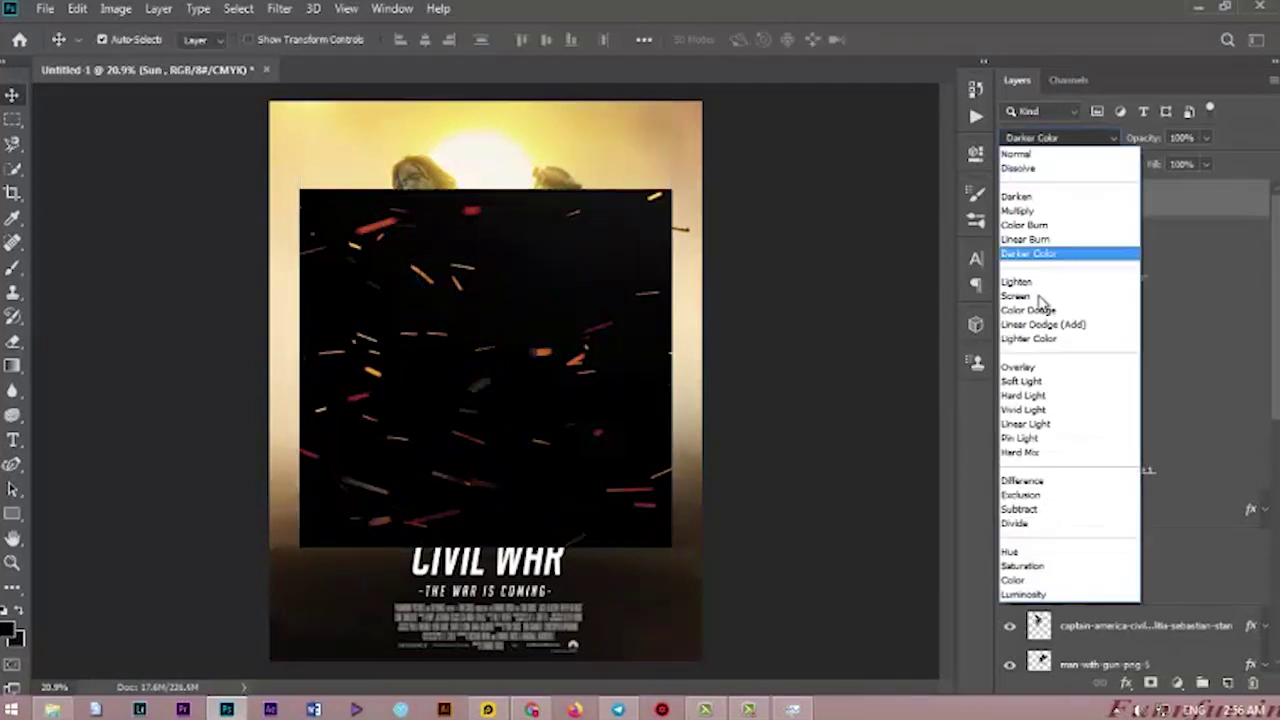
left_click(1040, 296)
Move the sparks layer up and nudge it right so the sparks spread across the figures.
left_click_drag(546, 362, 533, 313)
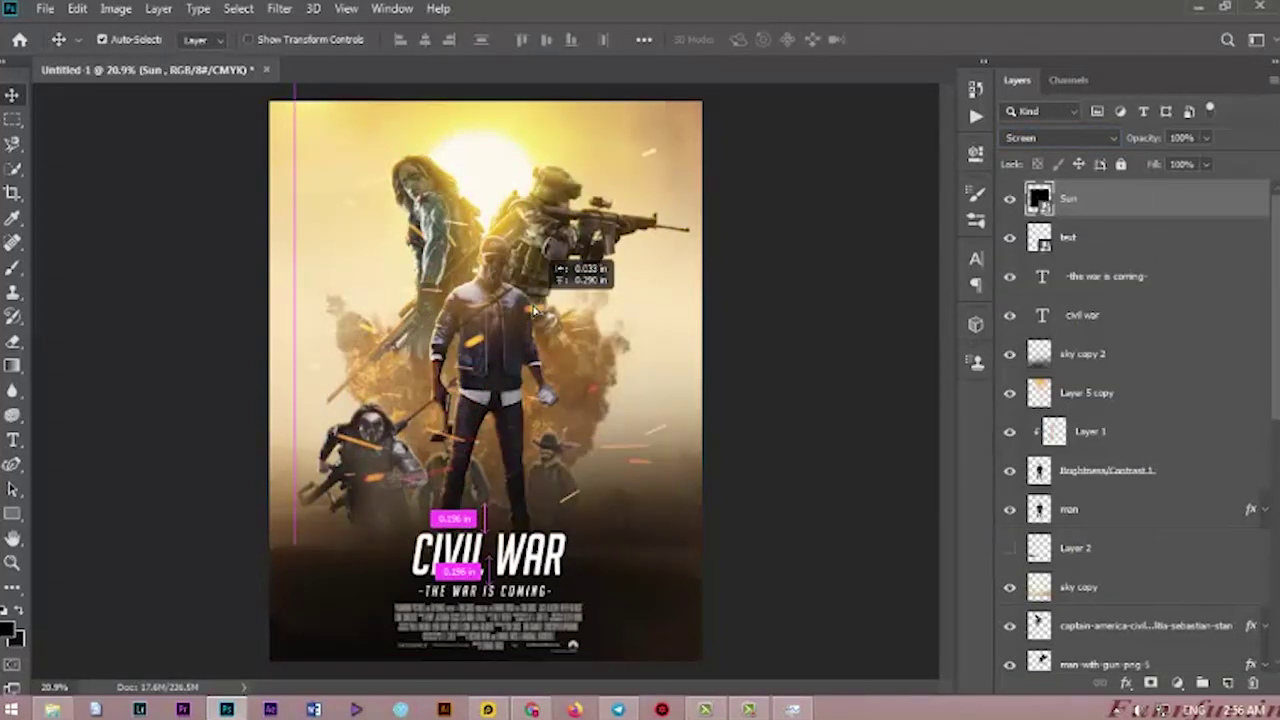
key("shift+Right")
key("shift+Right")
key("shift+Right")
key("shift+Right")
key("shift+Right")
key("shift+Right")
key("shift+Right")
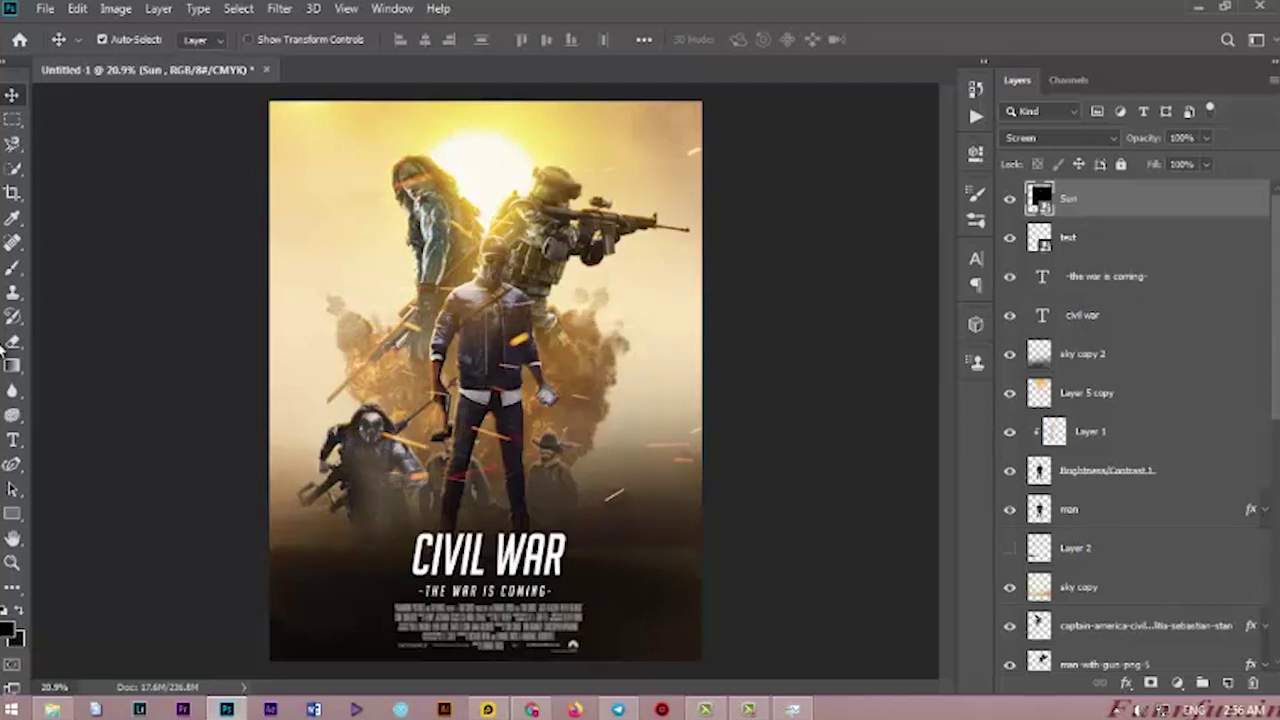
Rasterize the sparks layer and erase the sparks covering the central man's jacket and the long-haired man's face.
left_click(12, 342)
left_click(343, 342)
left_click(606, 287)
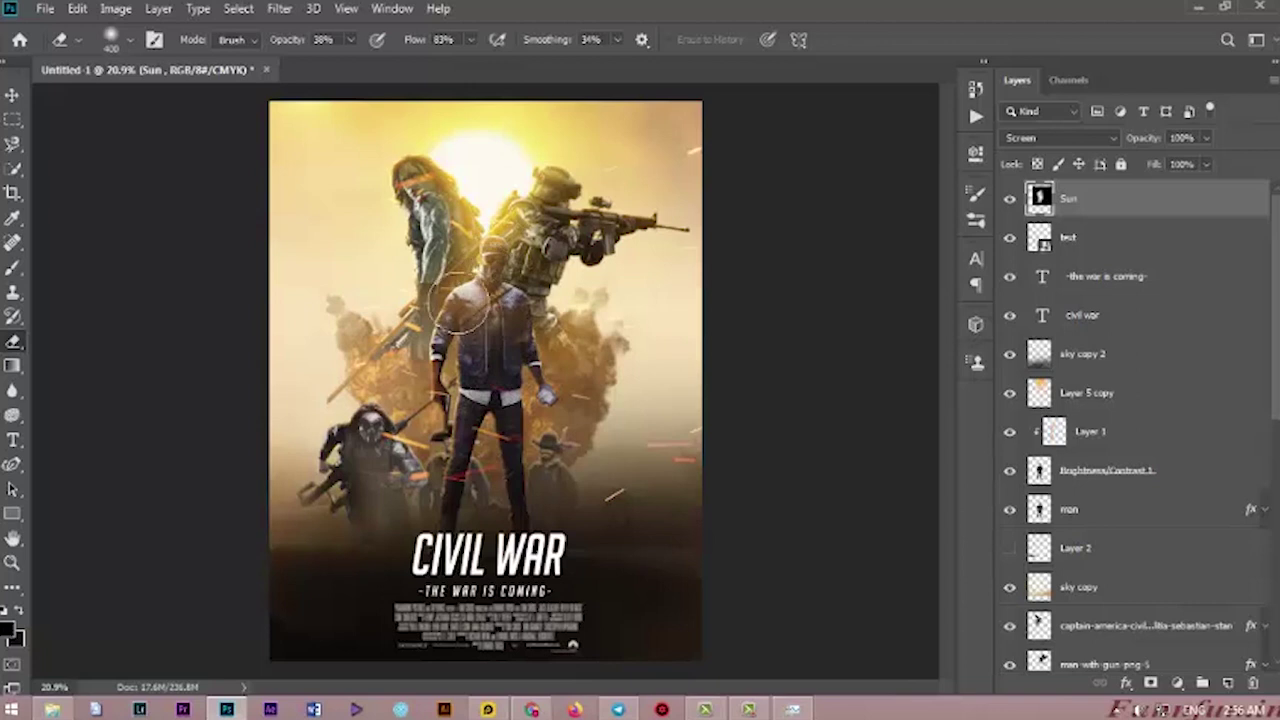
scroll(504, 321, "down", 5)
scroll(490, 300, "up", 5)
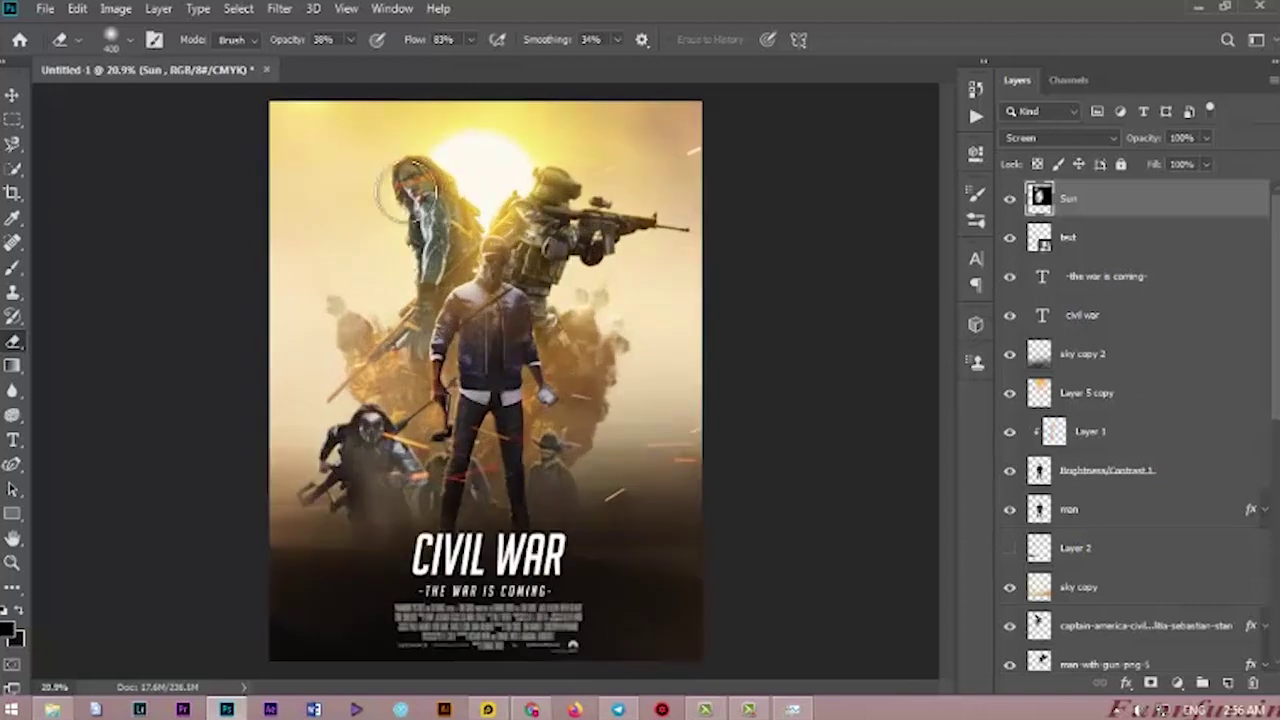
scroll(549, 264, "down", 3)
scroll(545, 255, "up", 4)
left_click(12, 96)
scroll(429, 194, "down", 4)
scroll(429, 194, "up", 3)
Place the pink The Mandalorian colour image from the project folder and enlarge it over the poster.
left_click(1199, 9)
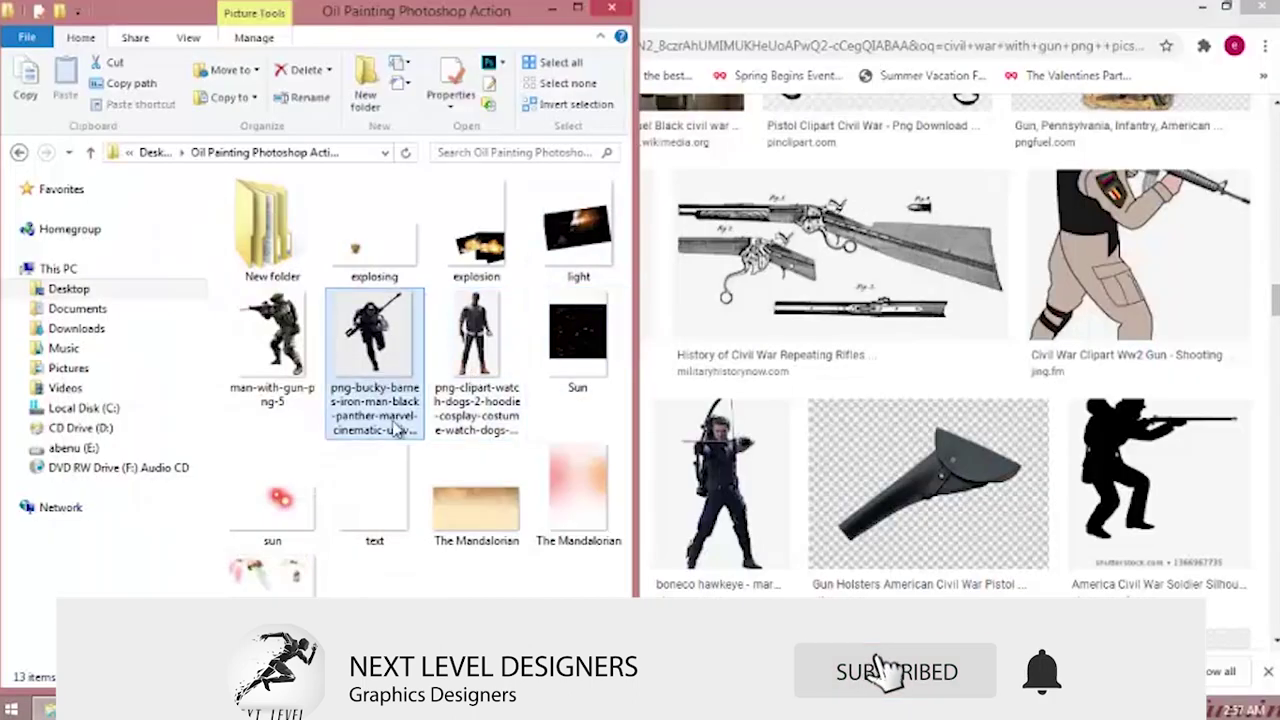
left_click_drag(563, 528, 511, 413)
left_click_drag(636, 642, 751, 672)
key("Return")
Compare blend modes such as Hard Light on the top The Mandalorian colour layer and set it to Lighten.
left_click(1060, 137)
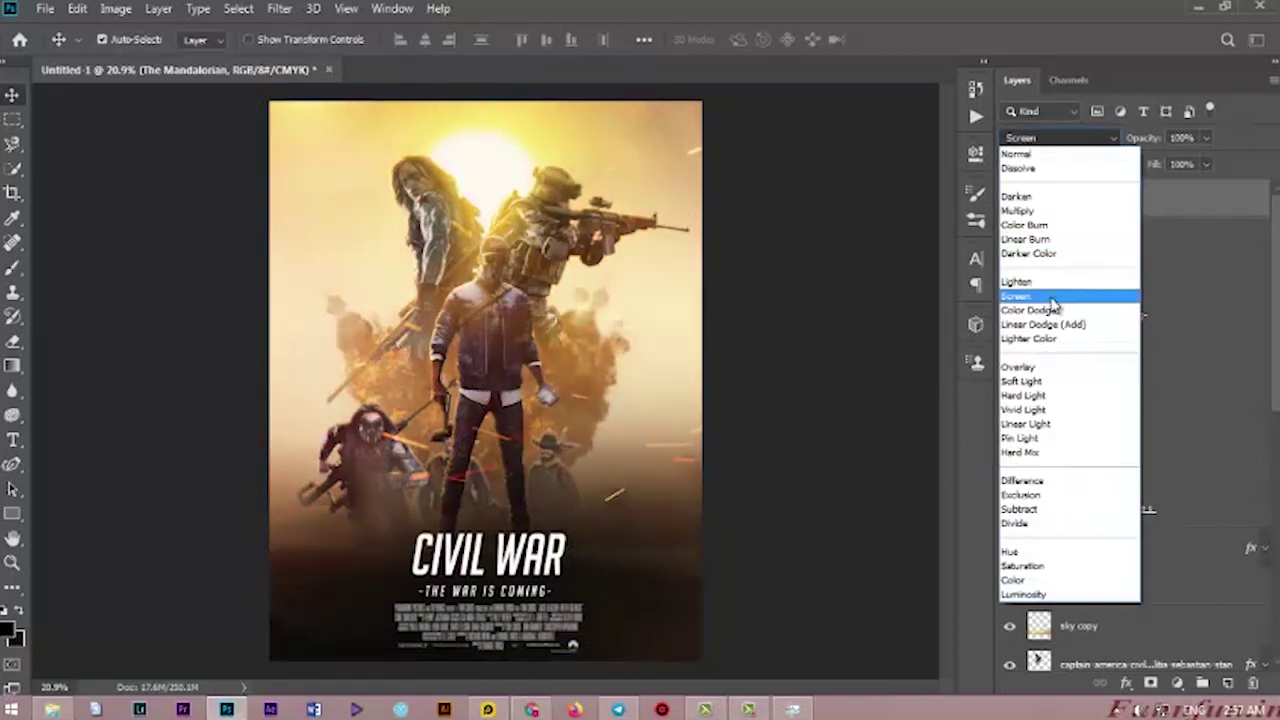
left_click(1057, 286)
scroll(520, 358, "down", 7)
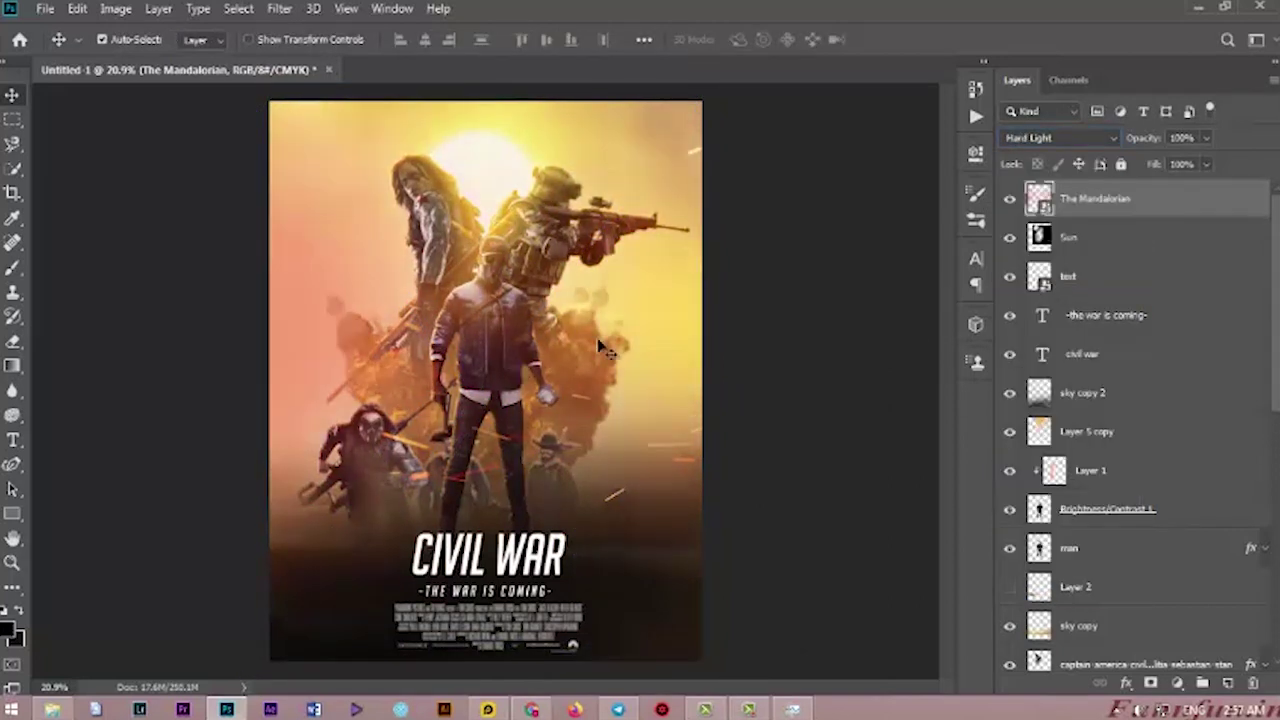
left_click(1029, 140)
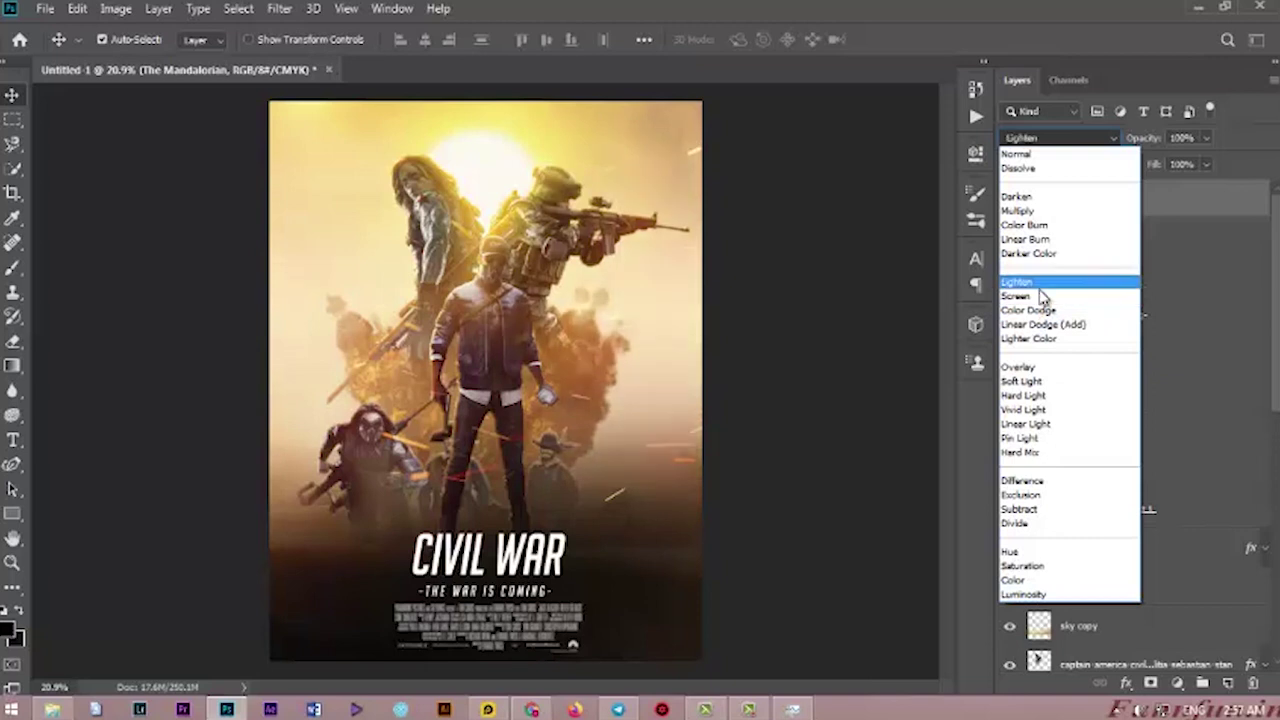
left_click(1040, 282)
left_click_drag(668, 428, 675, 397)
Move the CIVIL WAR title to the poster's top, the tagline beside the man's feet, and the credits block slightly up.
left_click_drag(545, 558, 518, 132)
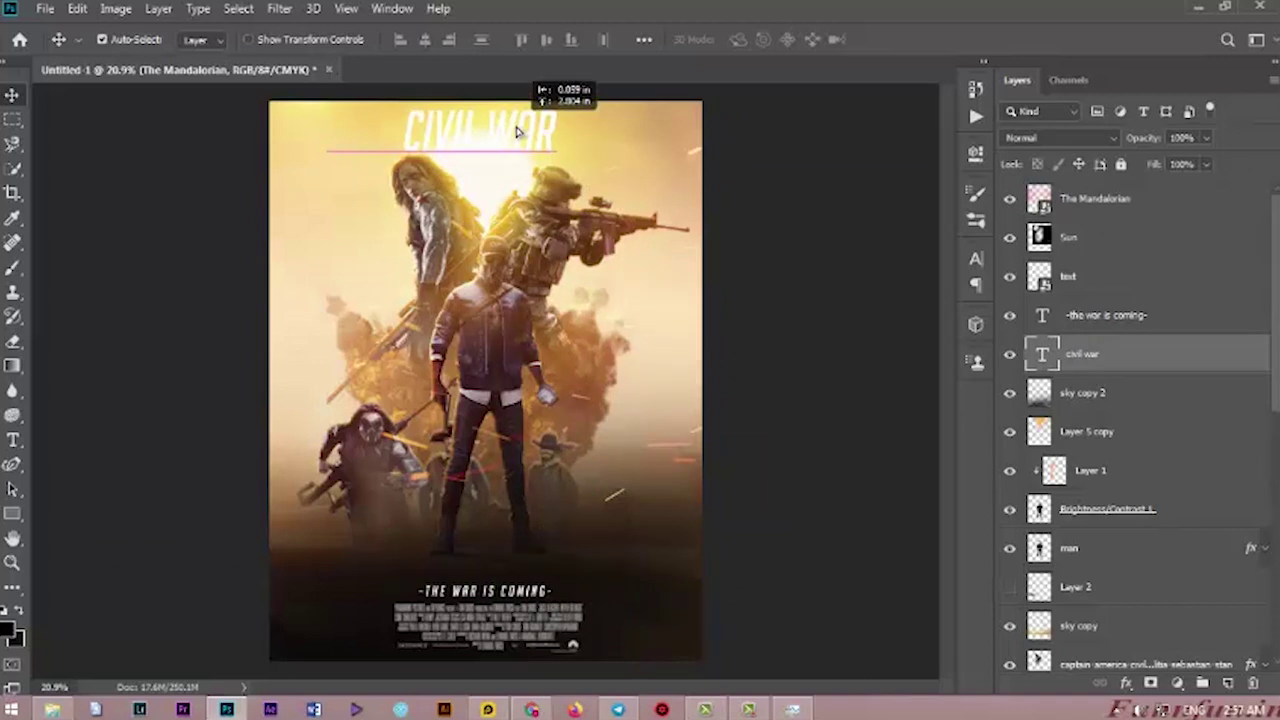
left_click_drag(506, 593, 618, 542)
left_click_drag(523, 625, 521, 600)
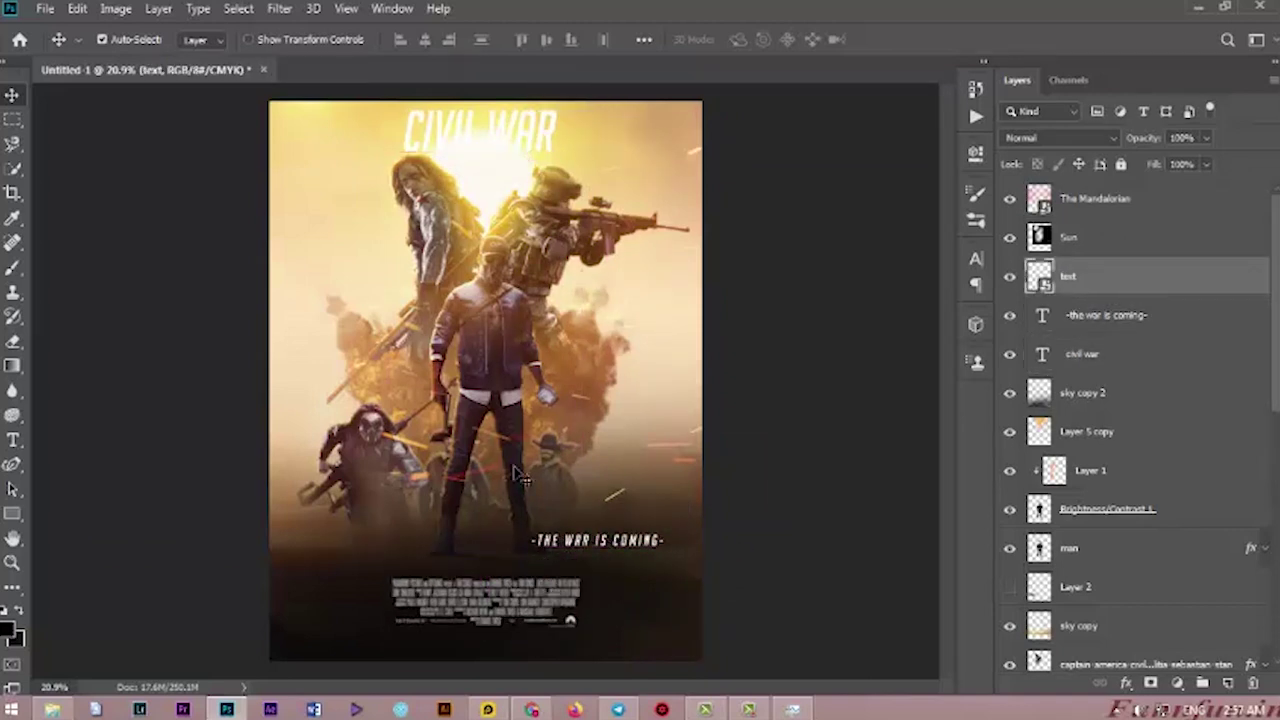
Crop the canvas to trim its bottom edge and extend it above the CIVIL WAR title.
key("c")
left_click_drag(485, 659, 492, 629)
left_click_drag(489, 100, 497, 106)
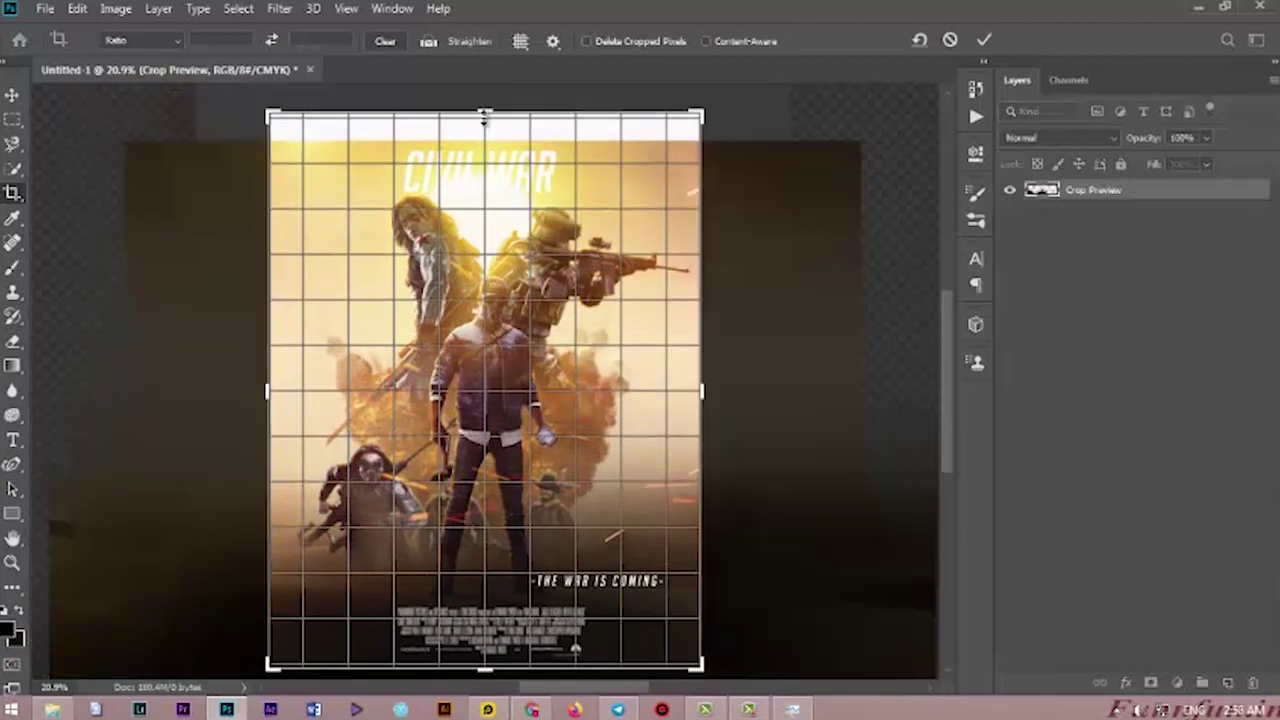
left_click(12, 93)
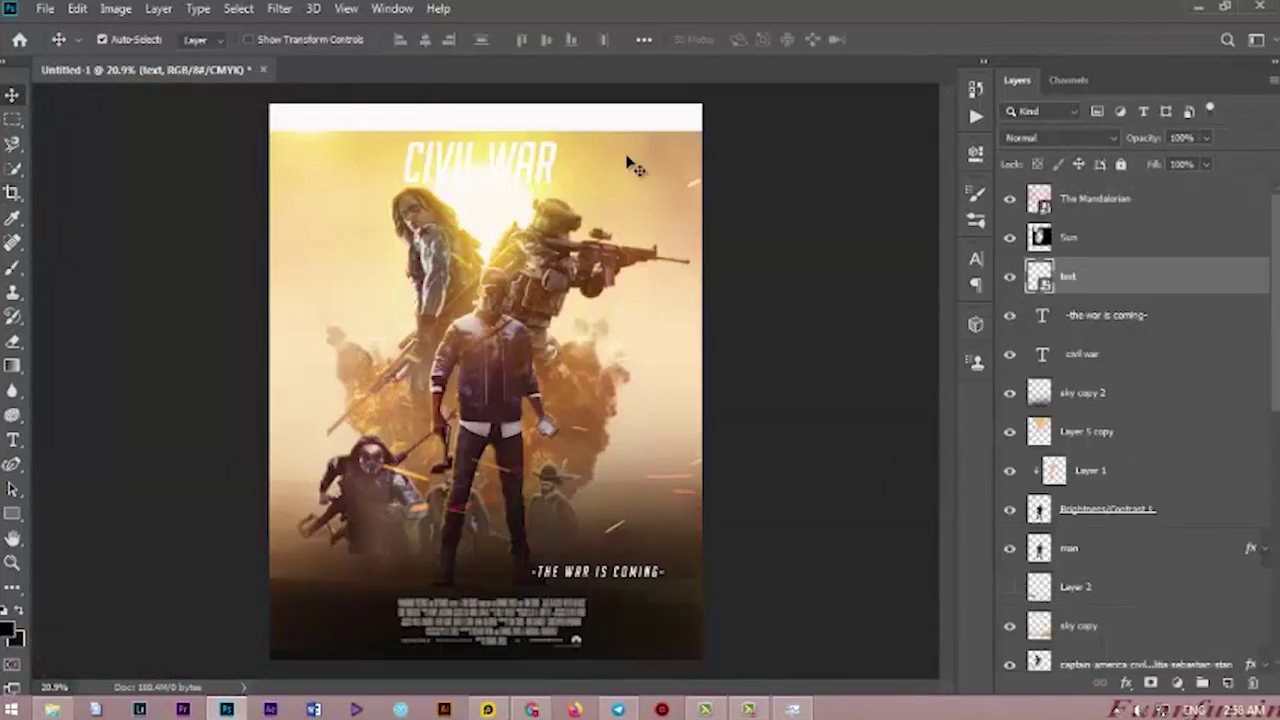
Move the sky layer up to cover the blank strip along the poster's top.
scroll(1150, 400, "down", 5)
left_click(1100, 575)
key("ctrl+shift+bracketright")
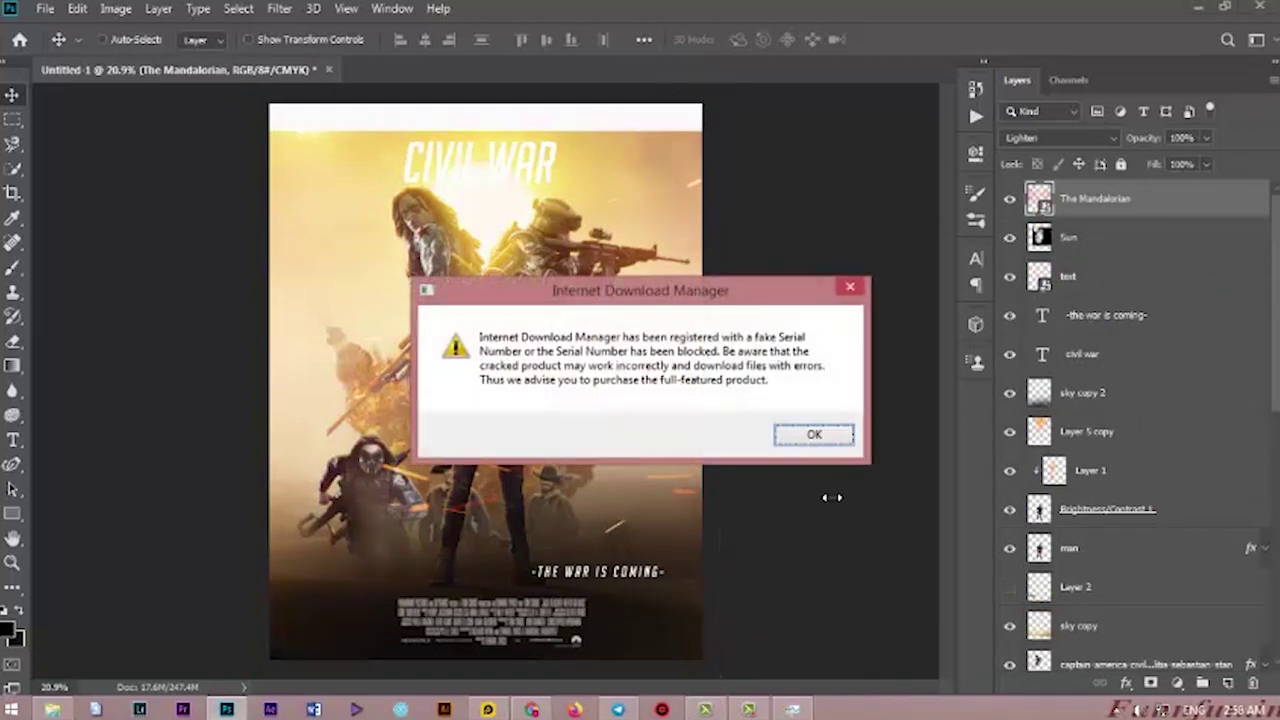
scroll(1272, 345, "down", 10)
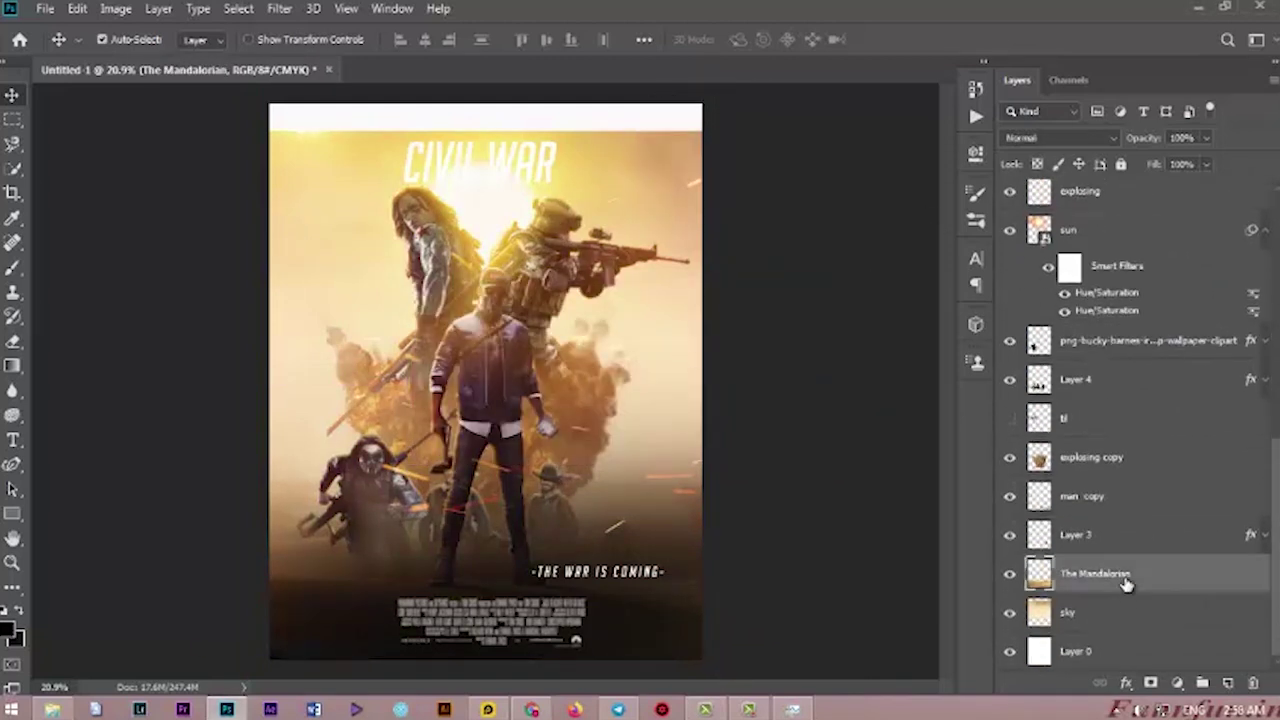
left_click(1100, 611)
left_click_drag(547, 179, 549, 185)
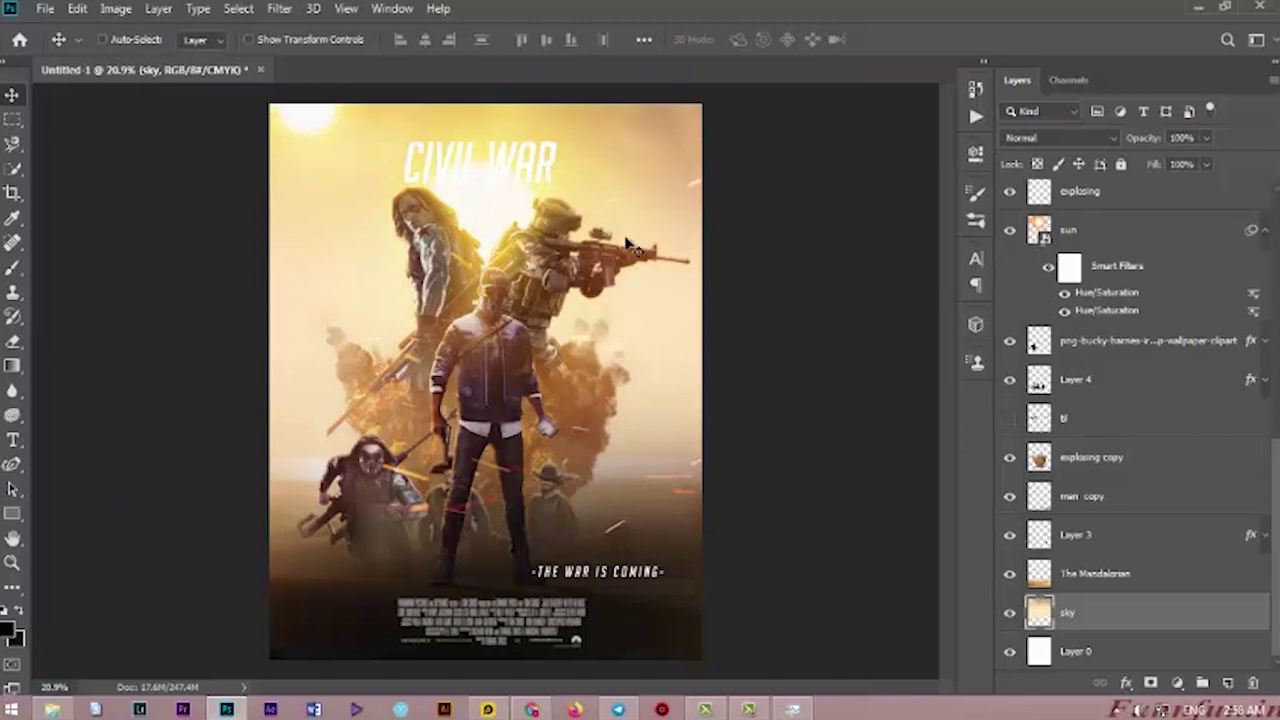
Move the top The Mandalorian colour layer up over the extended area of the poster.
scroll(1140, 300, "up", 10)
left_click(1100, 198)
left_click_drag(648, 230, 635, 192)
Scale the sky layer up to 114.68% behind the figures.
scroll(1209, 474, "down", 10)
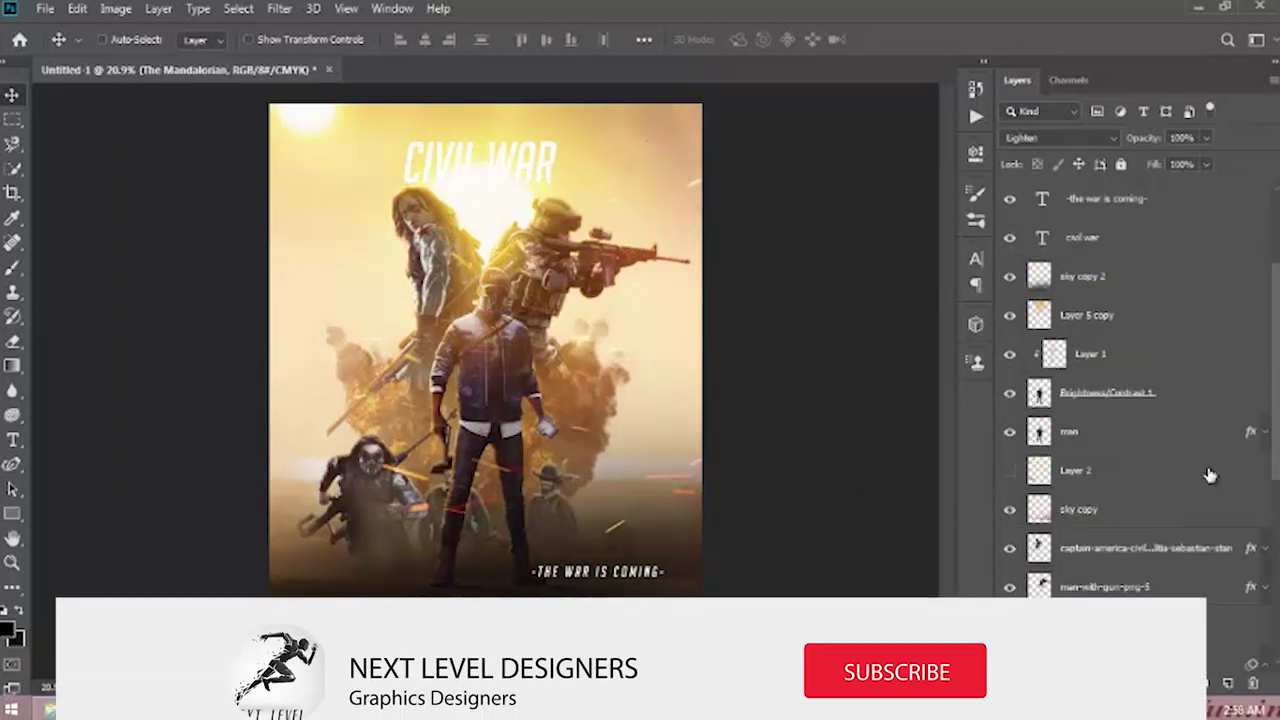
left_click(1115, 611)
key("ctrl+t")
left_click_drag(866, 459, 934, 548)
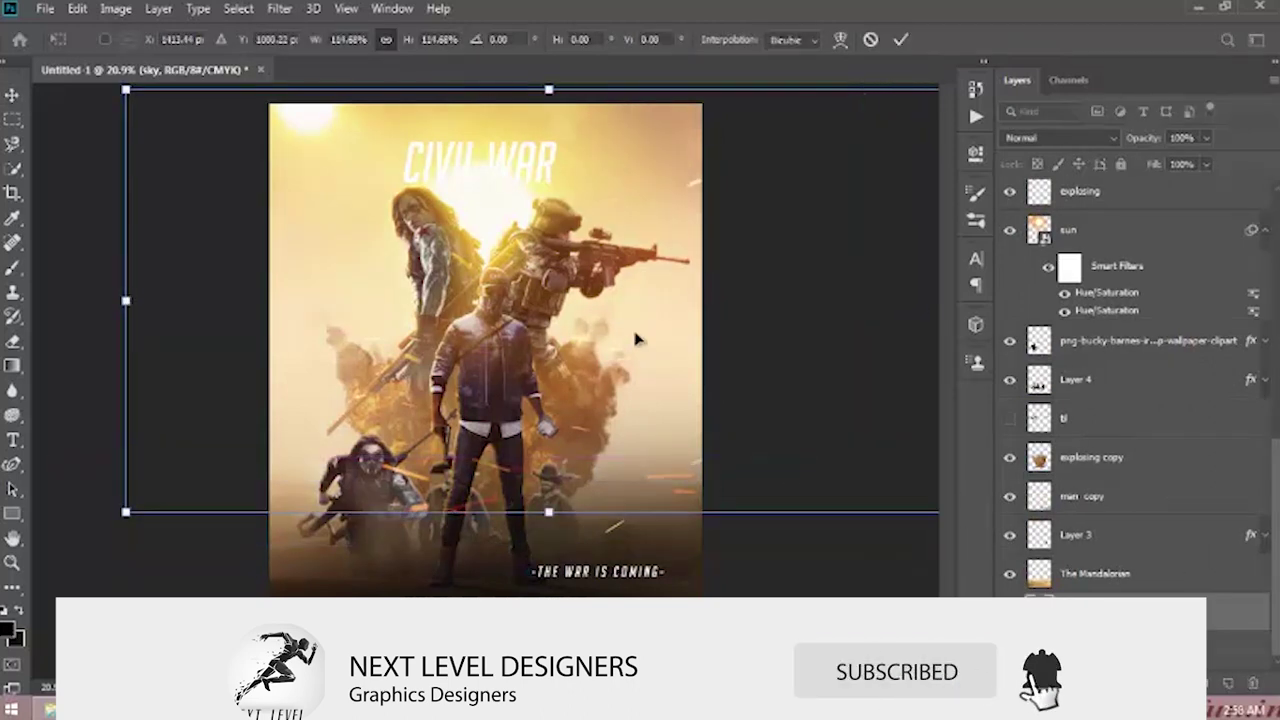
key("Return")
Recolour the whole CIVIL WAR title text a strong red.
left_click(12, 440)
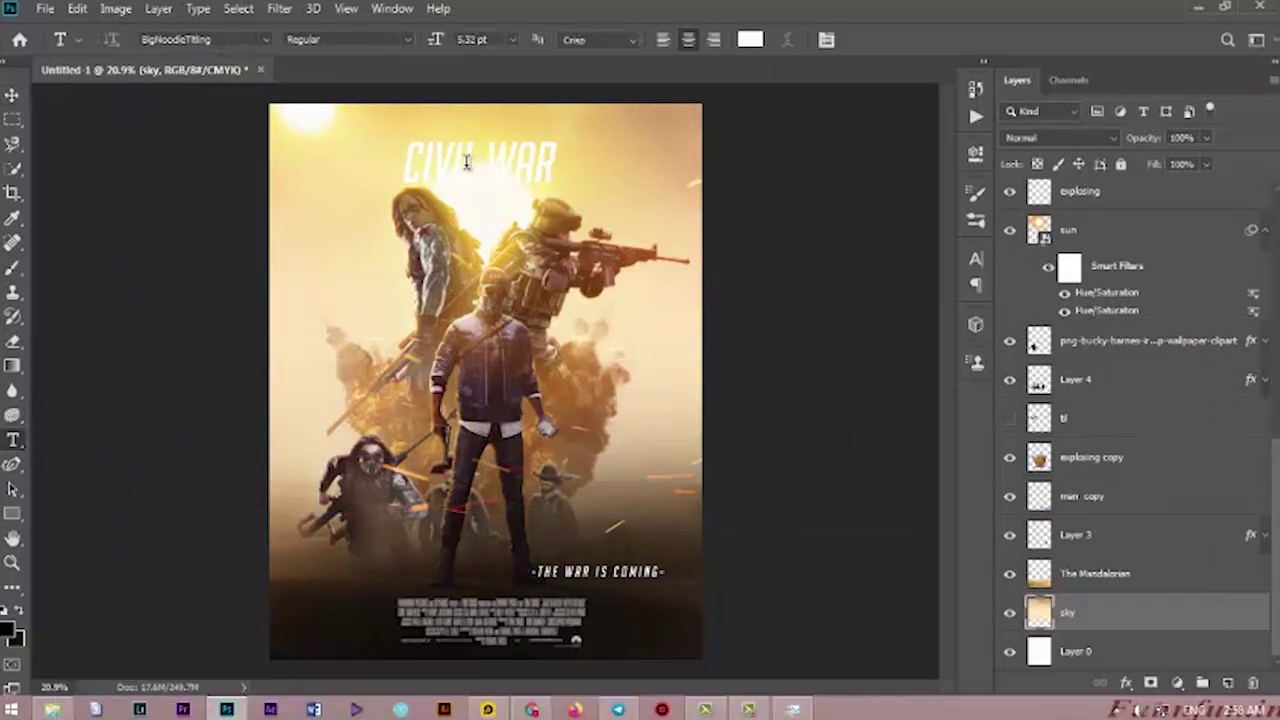
left_click(452, 163)
key("ctrl+a")
left_click(749, 40)
left_click_drag(742, 405, 708, 528)
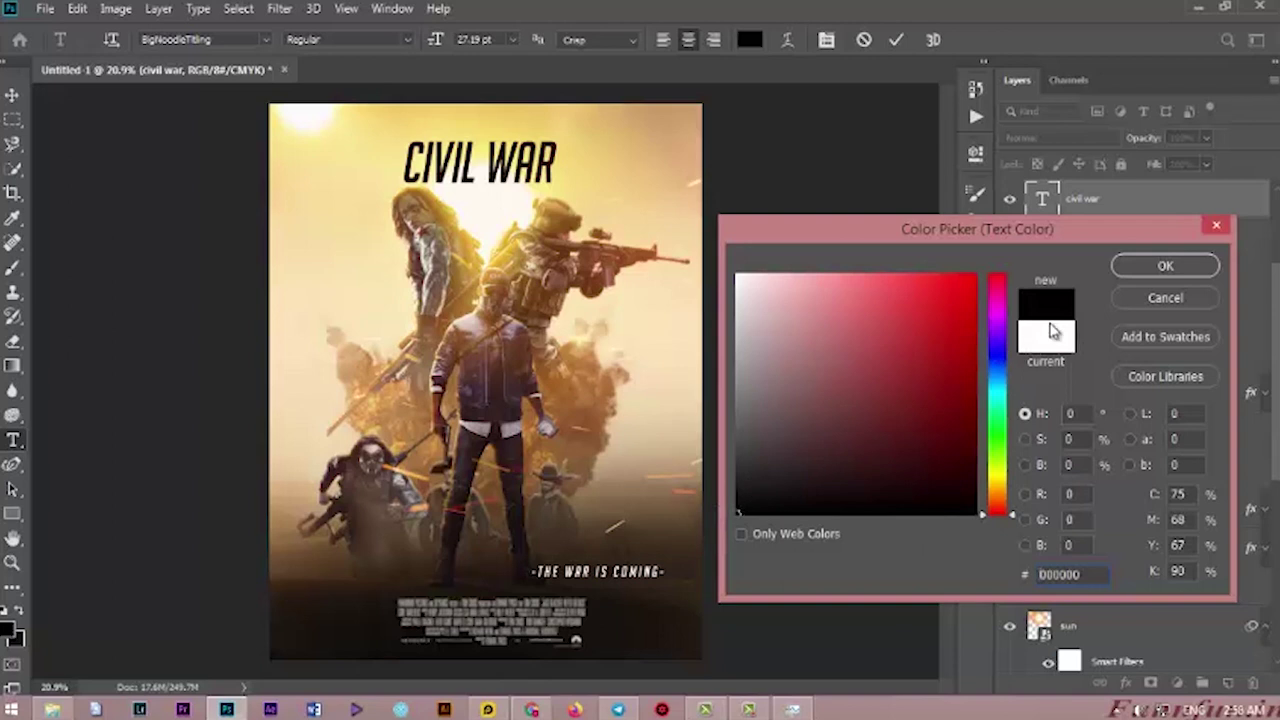
left_click_drag(971, 314, 988, 250)
mouse_move(958, 356)
left_mouse_down()
mouse_move(936, 394)
mouse_move(927, 357)
left_mouse_up()
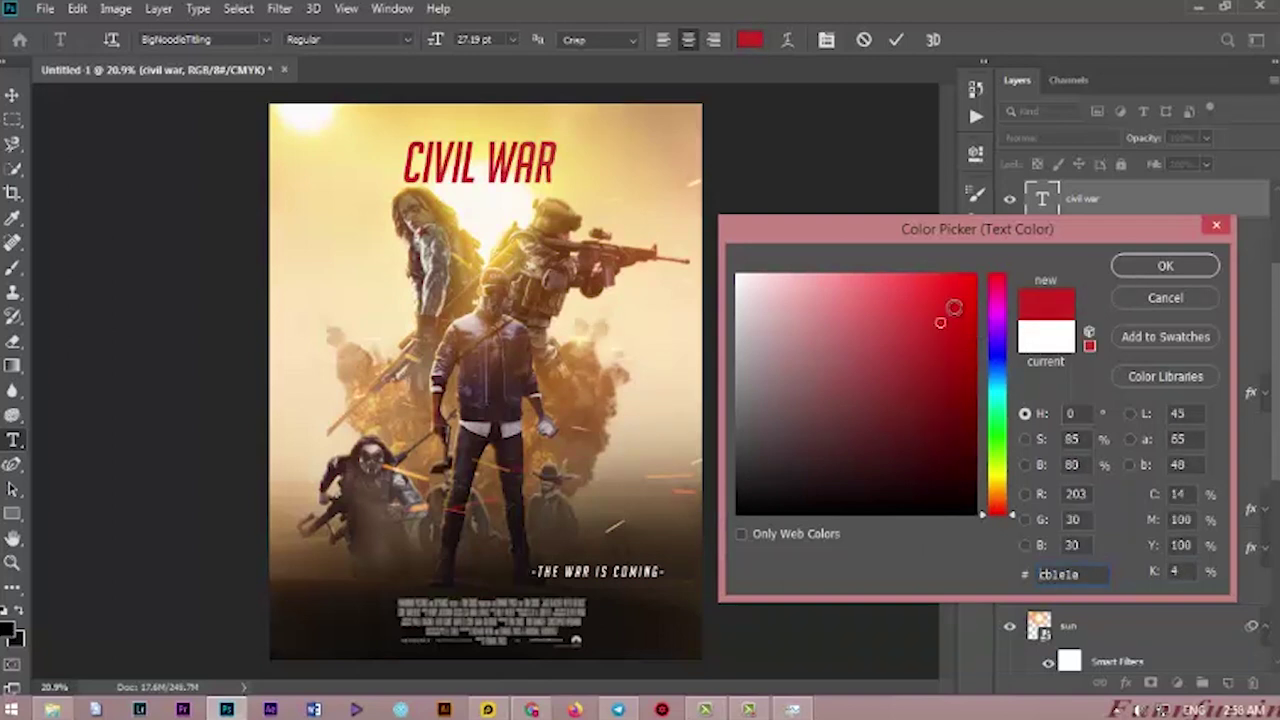
left_click(1165, 265)
Move the CIVIL WAR title up close to the poster's top edge and fine-tune its horizontal placement.
left_click(12, 94)
left_click_drag(499, 255, 517, 242)
key("Left")
key("Left")
key("Left")
key("Left")
key("Left")
key("Left")
key("Left")
key("Left")
key("Left")
key("Left")
Move the tagline from the poster's lower area to directly beneath the CIVIL WAR title.
mouse_move(606, 576)
left_mouse_down()
mouse_move(555, 428)
mouse_move(586, 566)
mouse_move(598, 567)
left_mouse_up()
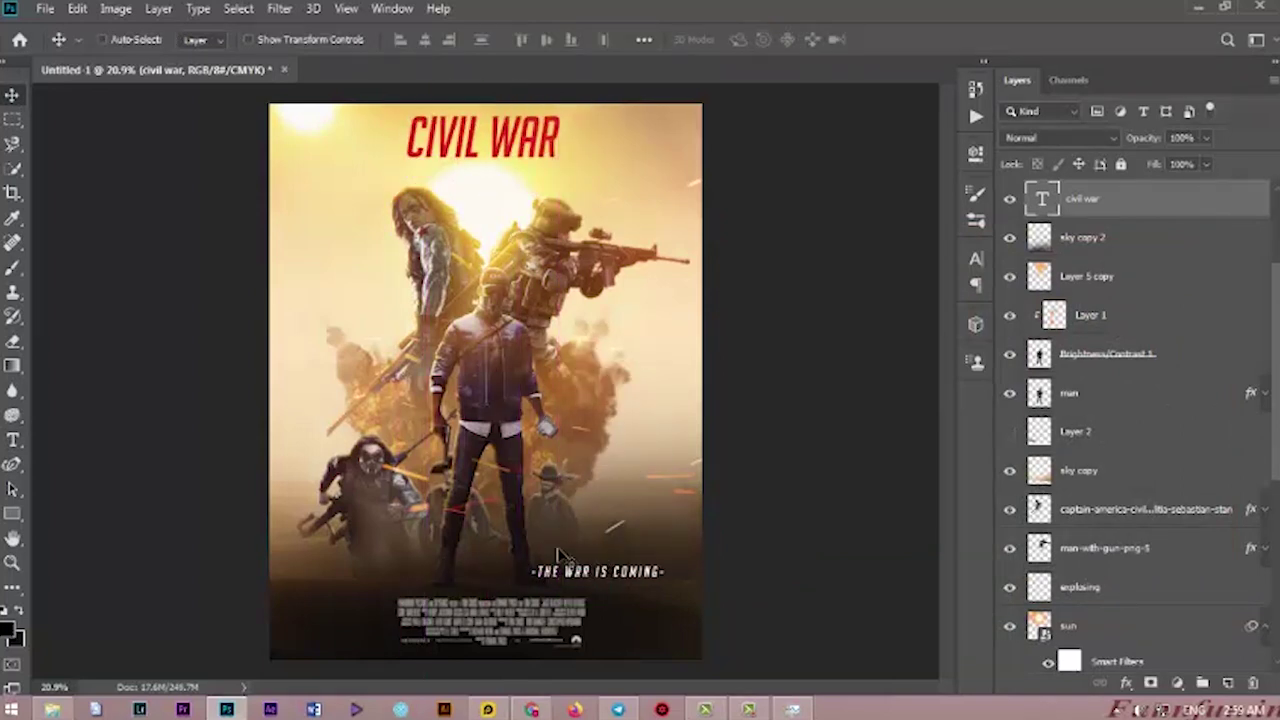
left_click(12, 440)
left_click(600, 573)
left_click(12, 95)
left_click_drag(620, 571, 494, 169)
Recolour the tagline text under the title near-black, trying white in between.
left_click(12, 440)
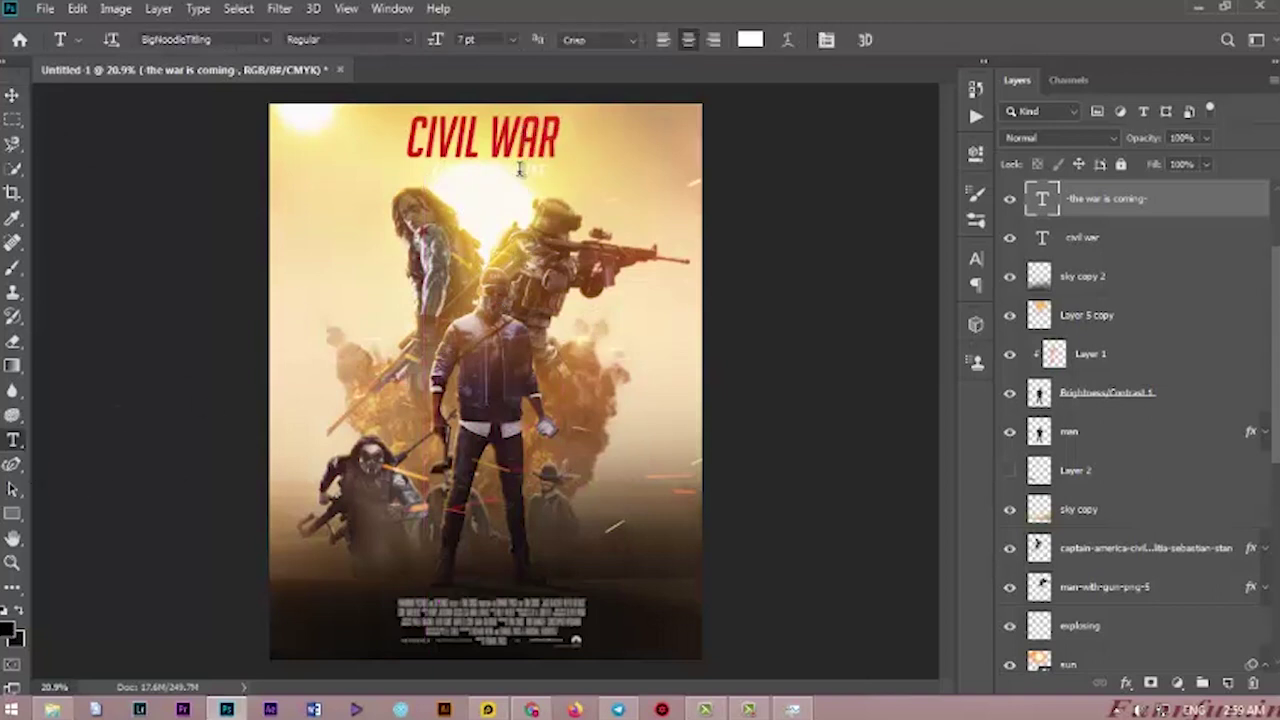
left_click(490, 170)
key("ctrl+a")
left_click(751, 40)
left_click(736, 495)
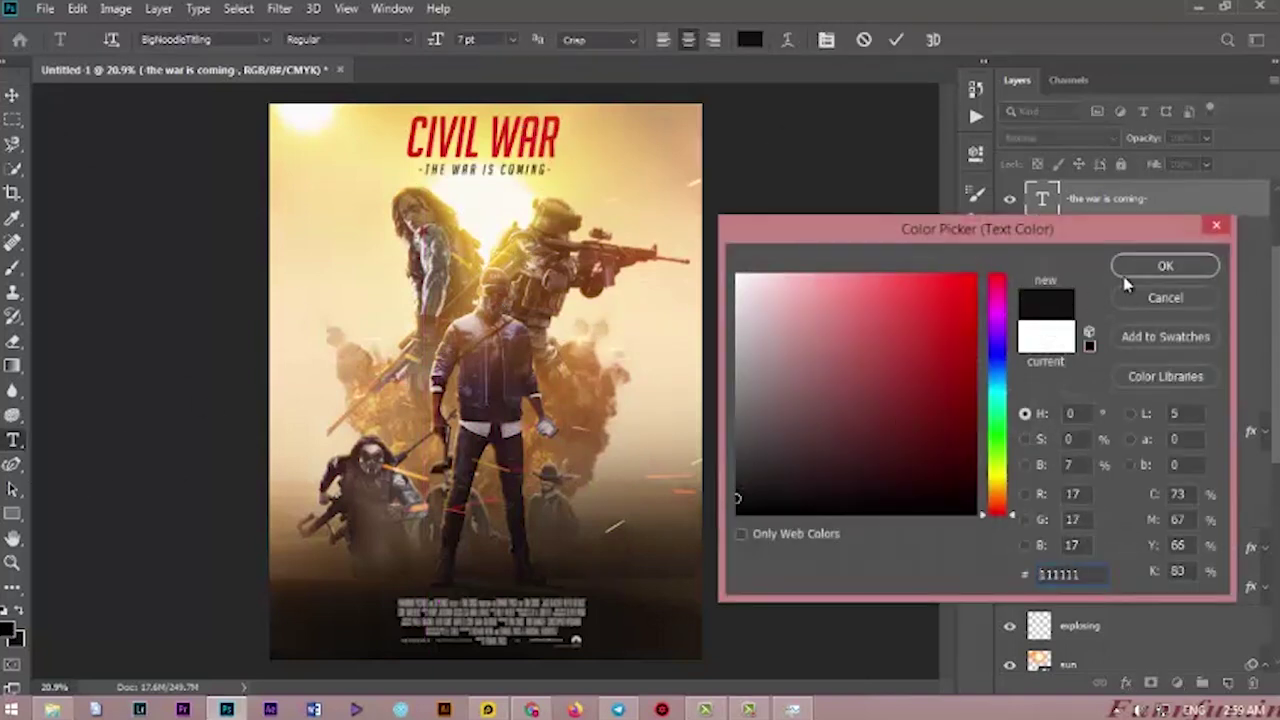
left_click(943, 310)
type("ffffff")
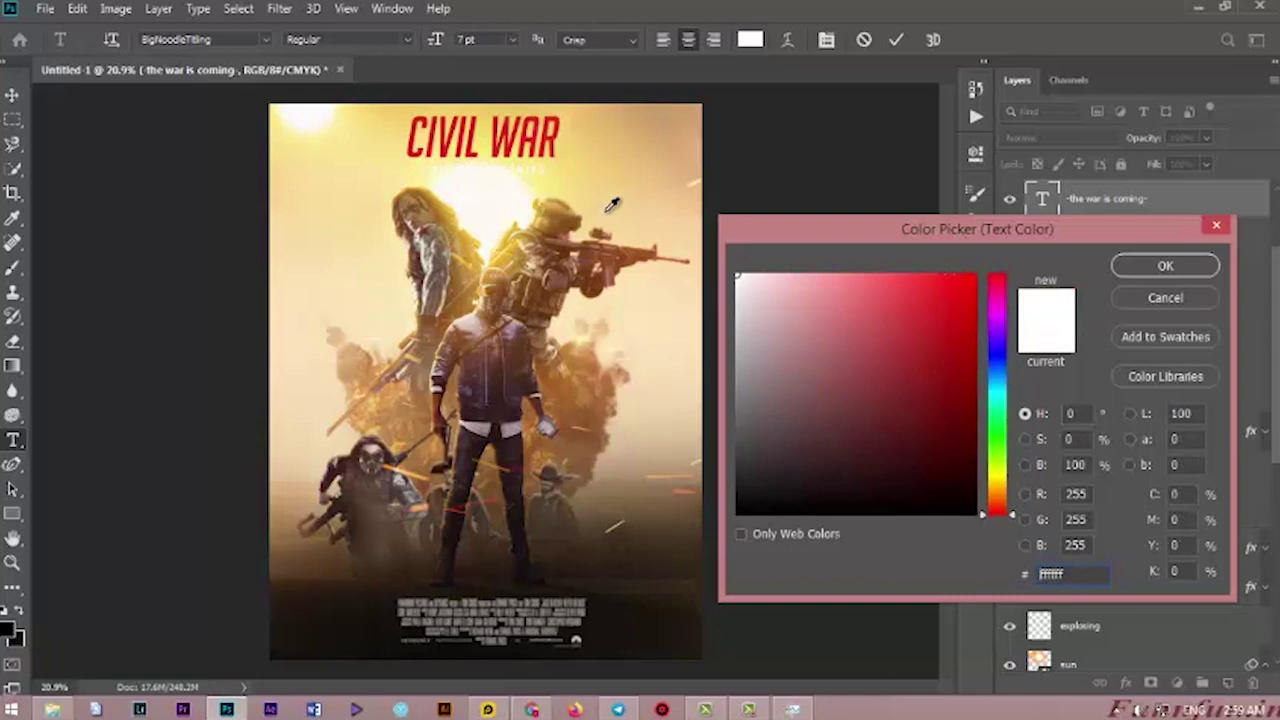
left_click(750, 497)
left_click(1156, 265)
Set the tagline to 700 tracking and 6 pt, and remove the dashes at both of its ends.
left_click(829, 40)
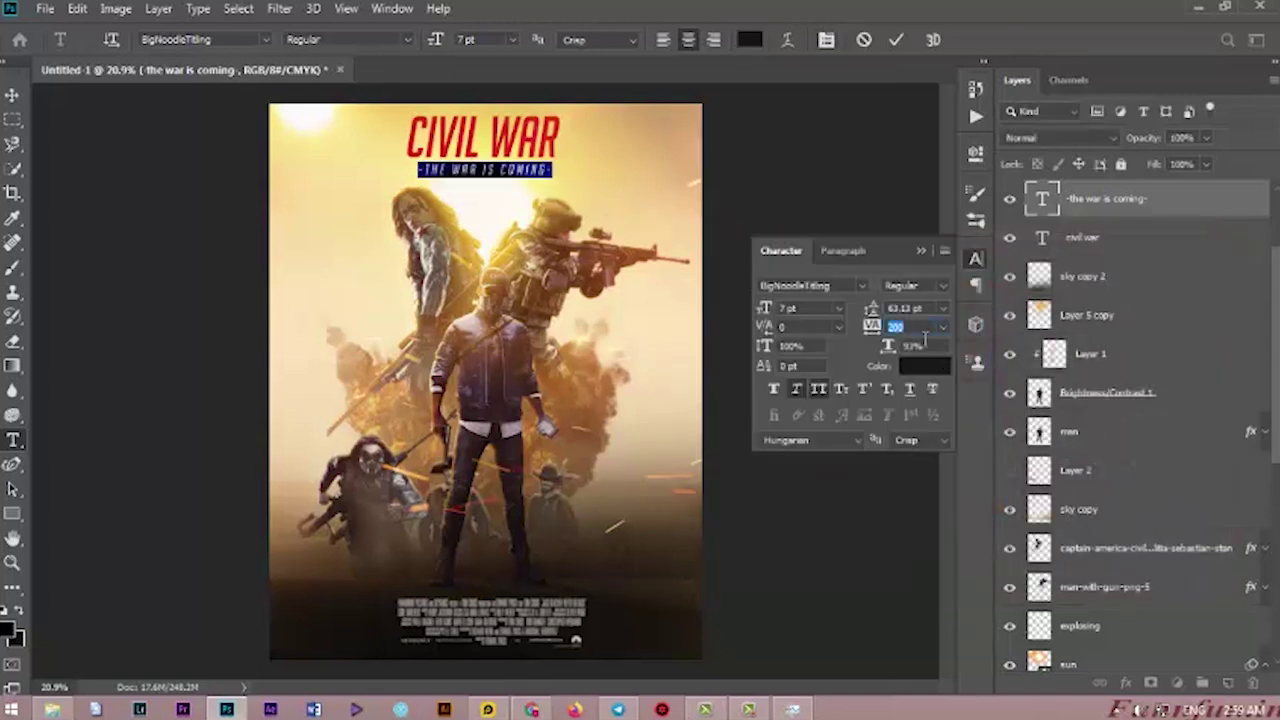
key("Up")
key("Up")
left_click(816, 308)
key("Down")
left_click(579, 172)
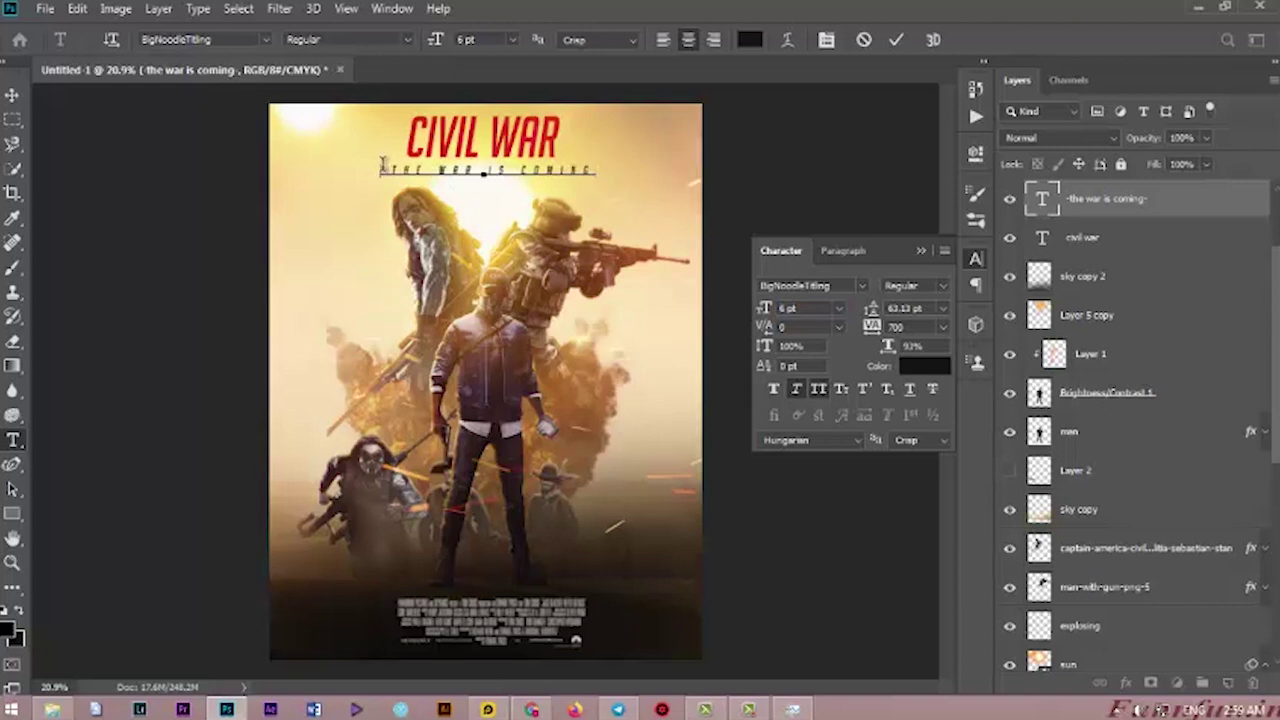
key("ctrl+Return")
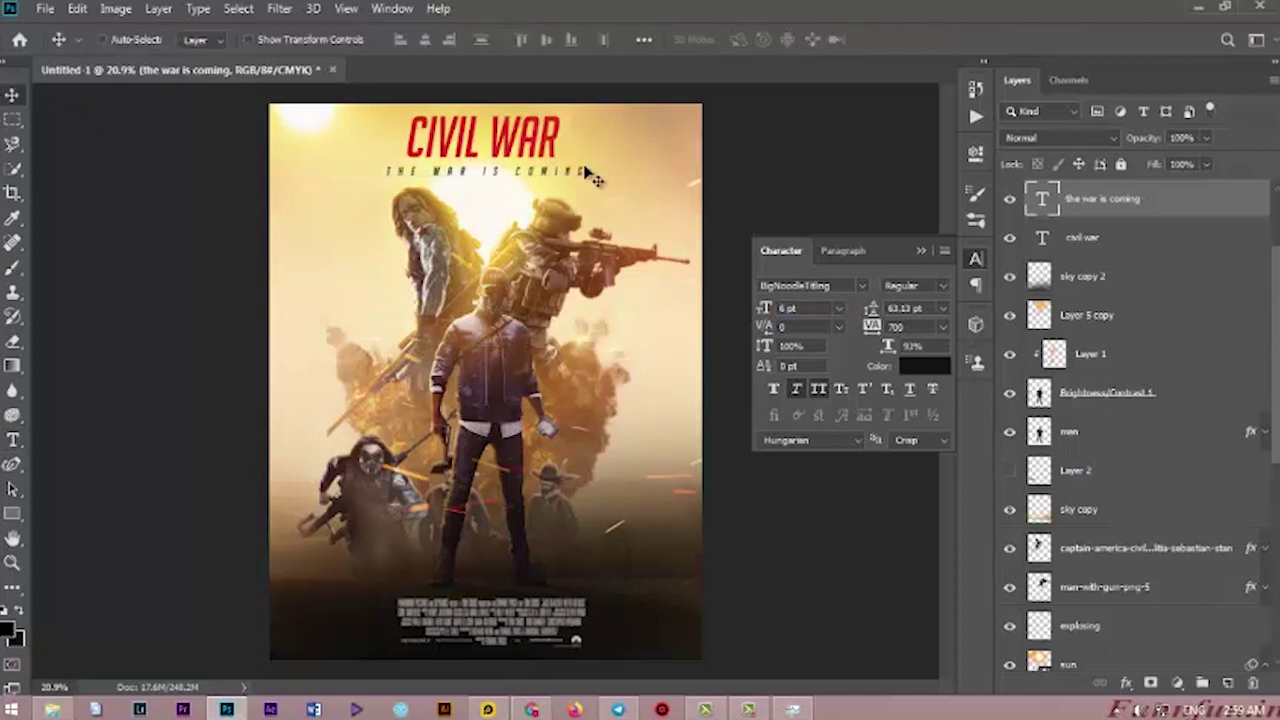
left_click(920, 252)
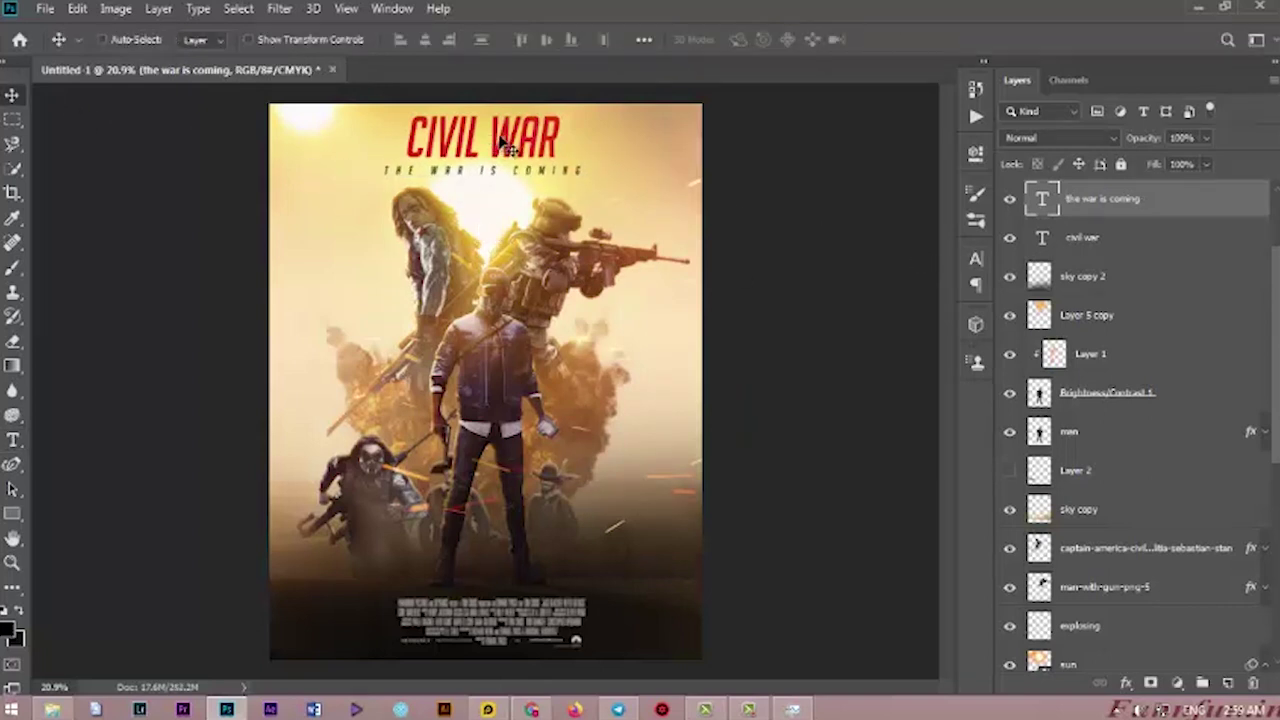
Try to change the CIVIL WAR title's font to Dead Kansas.
left_click(16, 508)
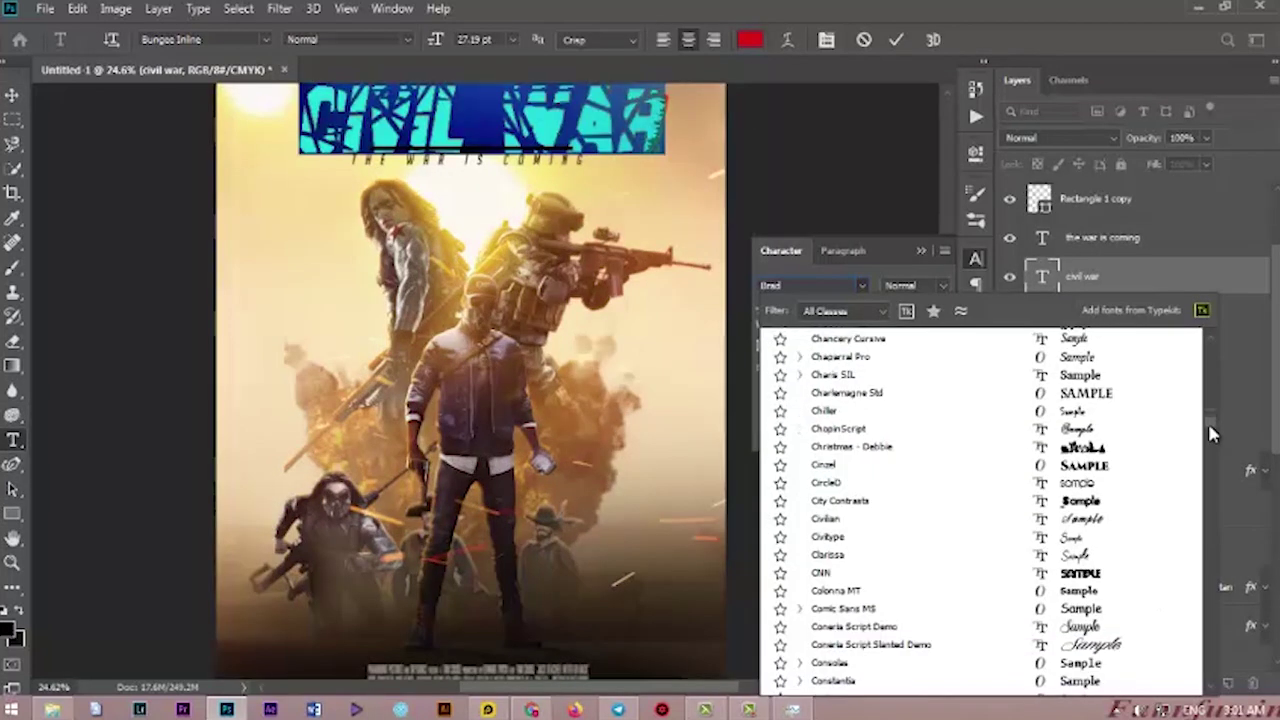
left_click_drag(1207, 420, 1210, 442)
left_click(1104, 464)
left_click(606, 277)
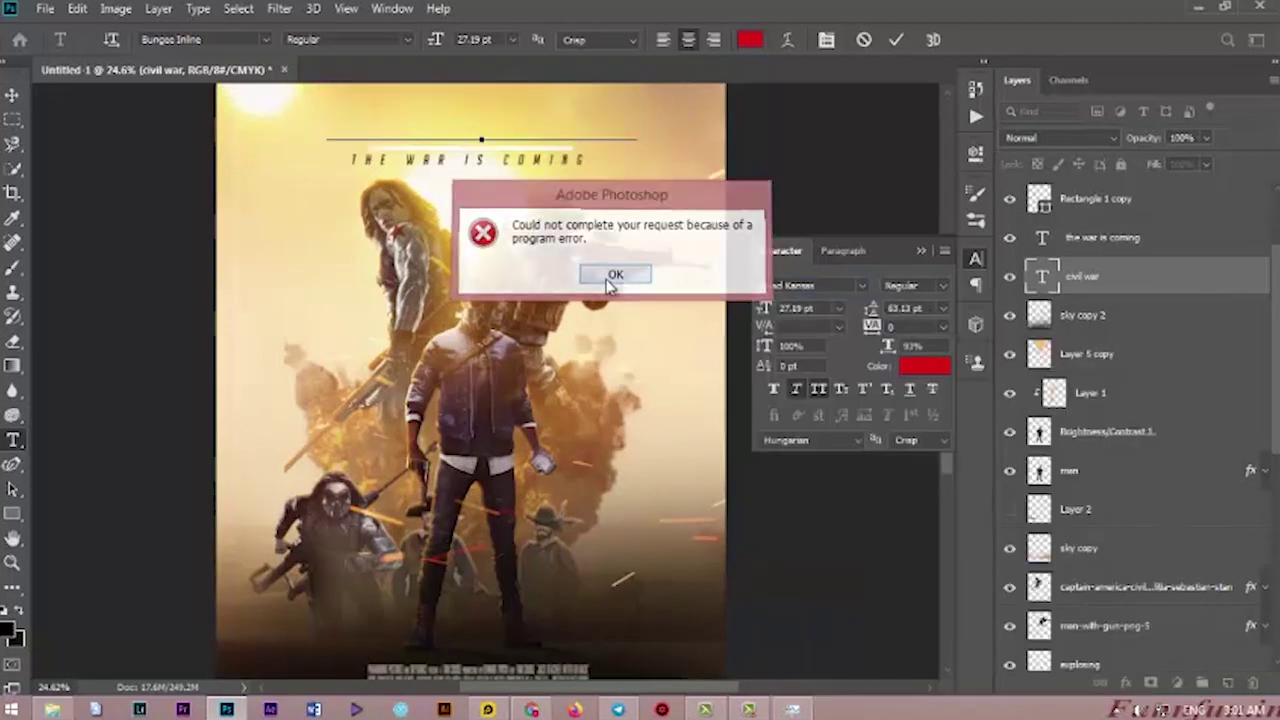
left_click(780, 284)
left_click(12, 94)
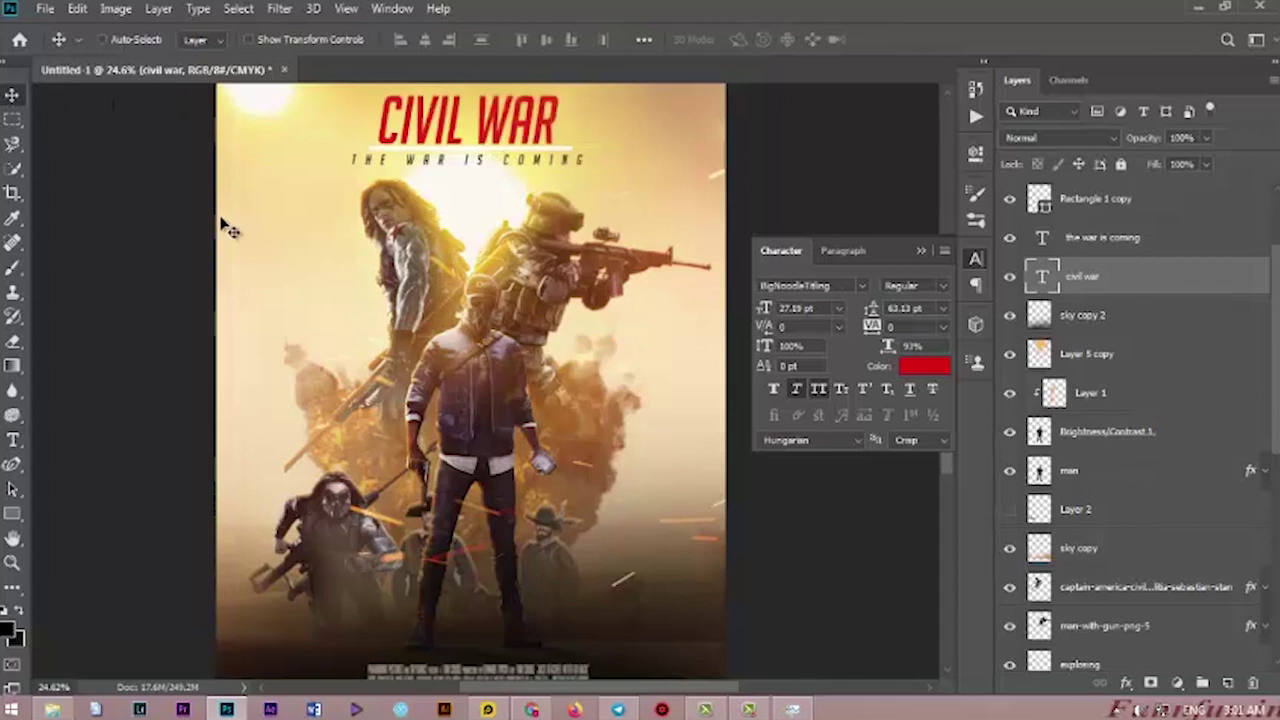
Select the CIVIL WAR title text and set its font to Dead Kansas.
left_click(13, 441)
left_click_drag(556, 120, 375, 120)
left_click(862, 285)
left_click(838, 343)
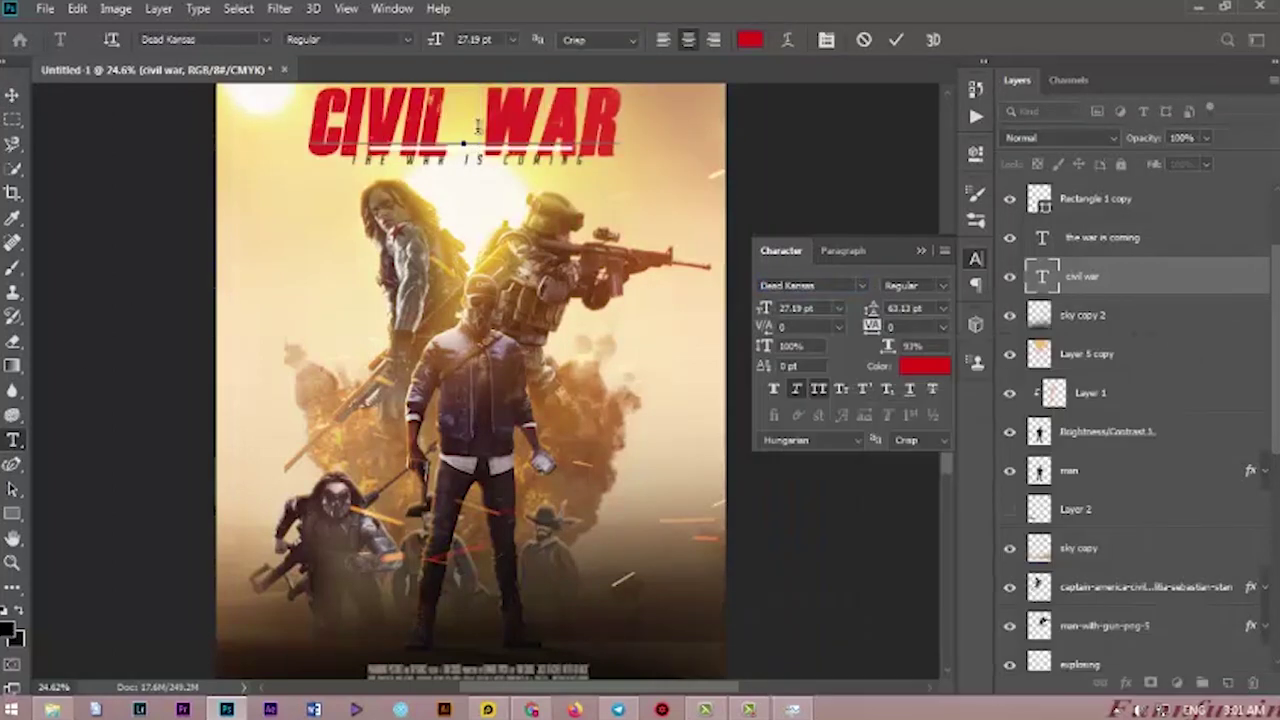
Reduce the title's font size to 18.19 pt and reposition it above the tagline.
left_click(765, 308)
key("Down")
key("Down")
key("Down")
key("Down")
key("Down")
key("Down")
key("Down")
key("Down")
key("Down")
left_click(12, 95)
left_click_drag(502, 131, 513, 122)
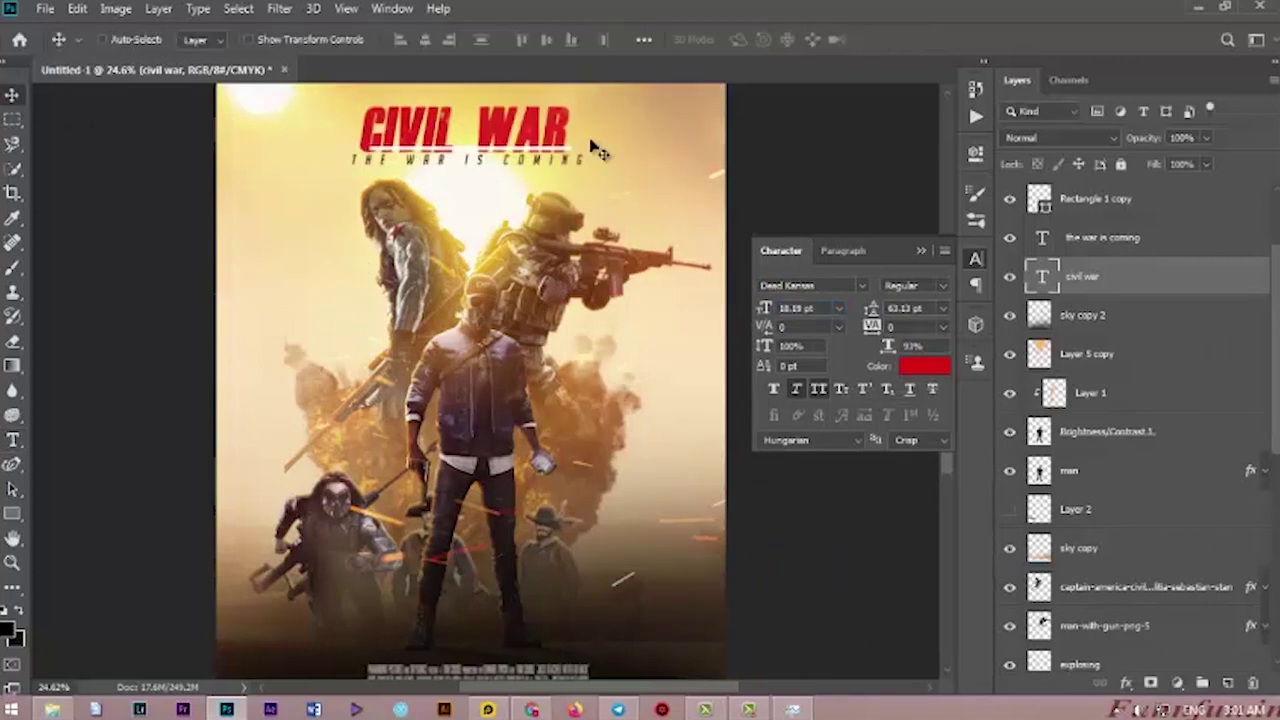
Set the CIVIL WAR title's font size to 30 pt and reposition it across the poster's upper area.
left_click(13, 440)
triple_click(491, 120)
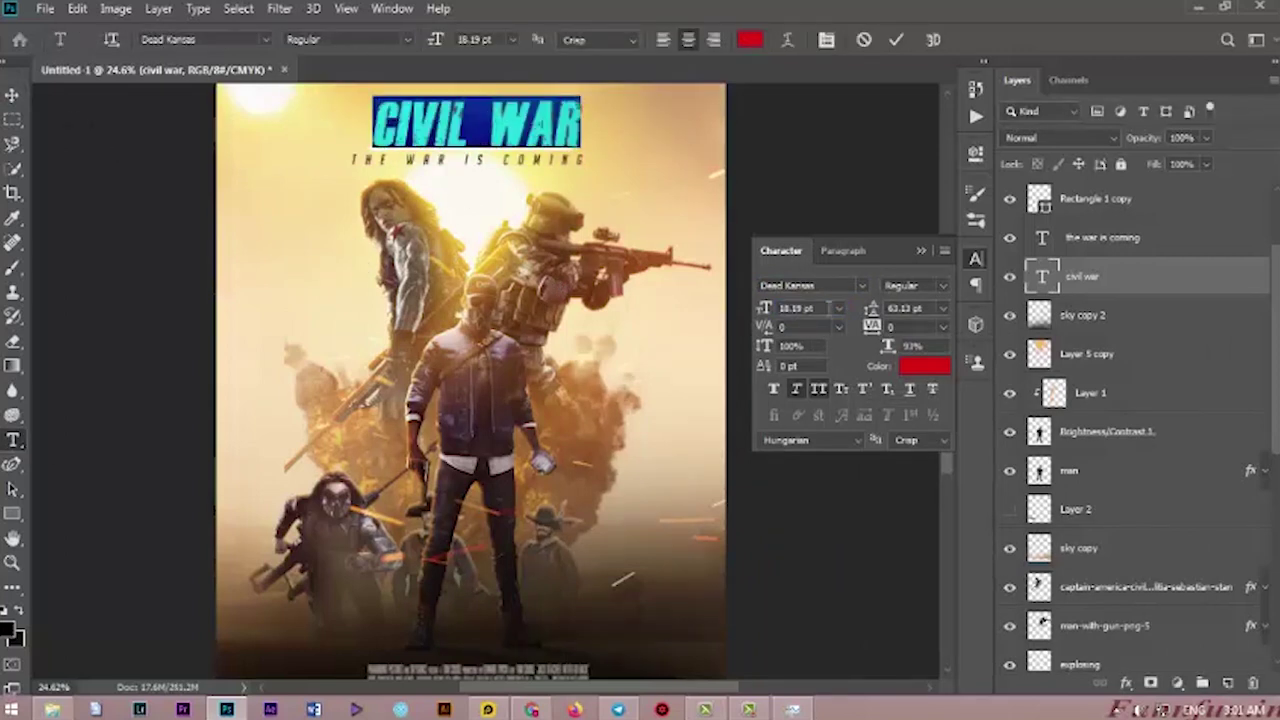
left_click_drag(823, 305, 473, 258)
type("20")
key("shift+Up")
left_click(12, 95)
left_click_drag(522, 111, 525, 133)
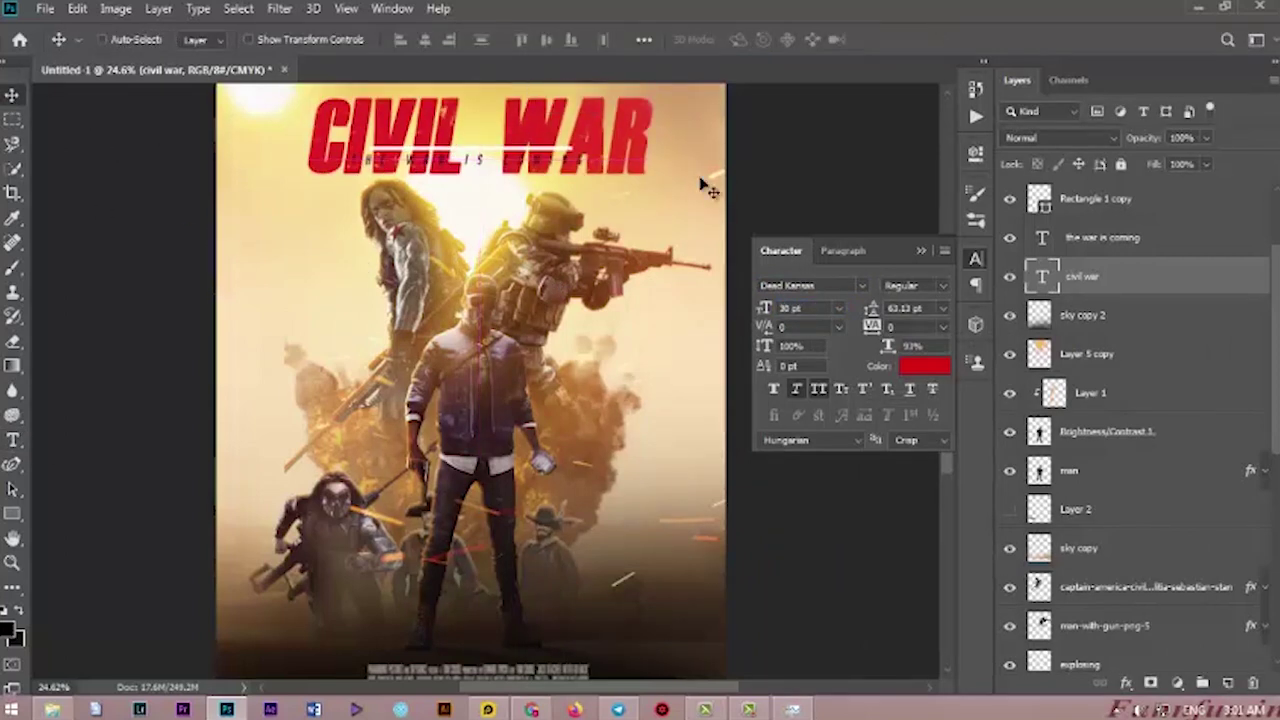
Remove the All Caps and faux italic styling from the CIVIL WAR title.
left_click(14, 439)
triple_click(490, 138)
left_click(818, 390)
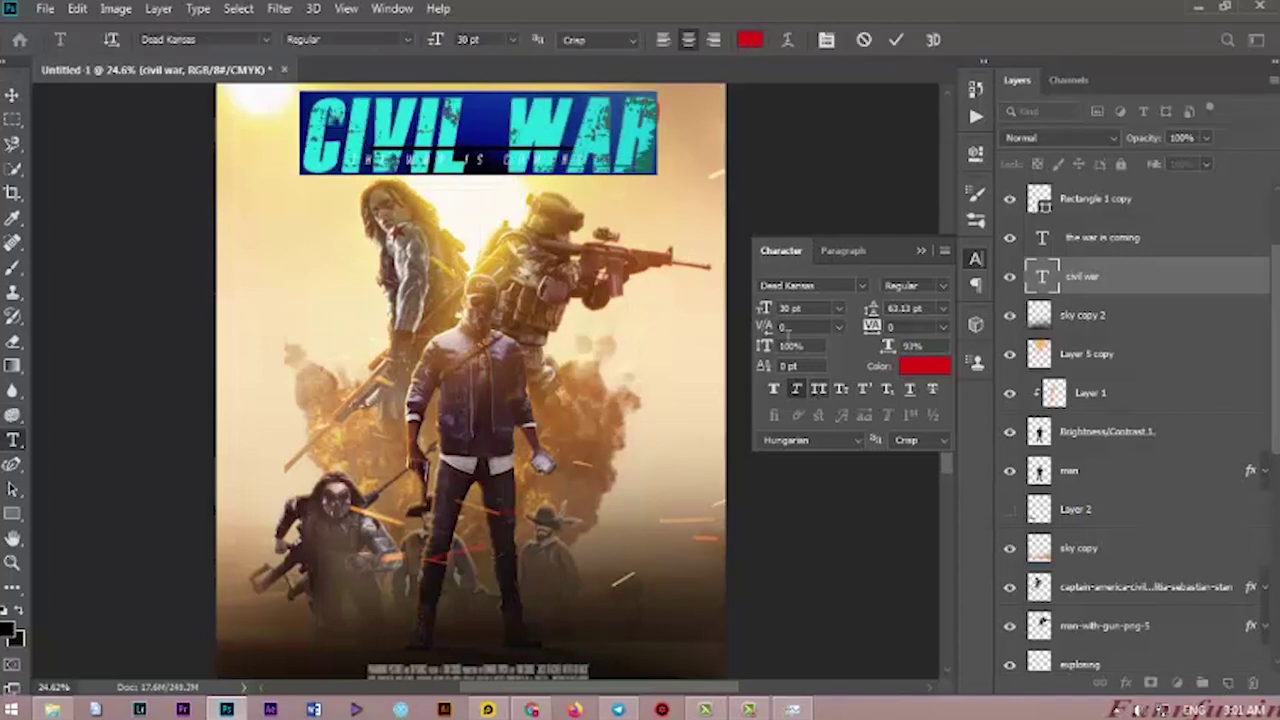
left_click(616, 150)
left_click(12, 95)
left_click(14, 439)
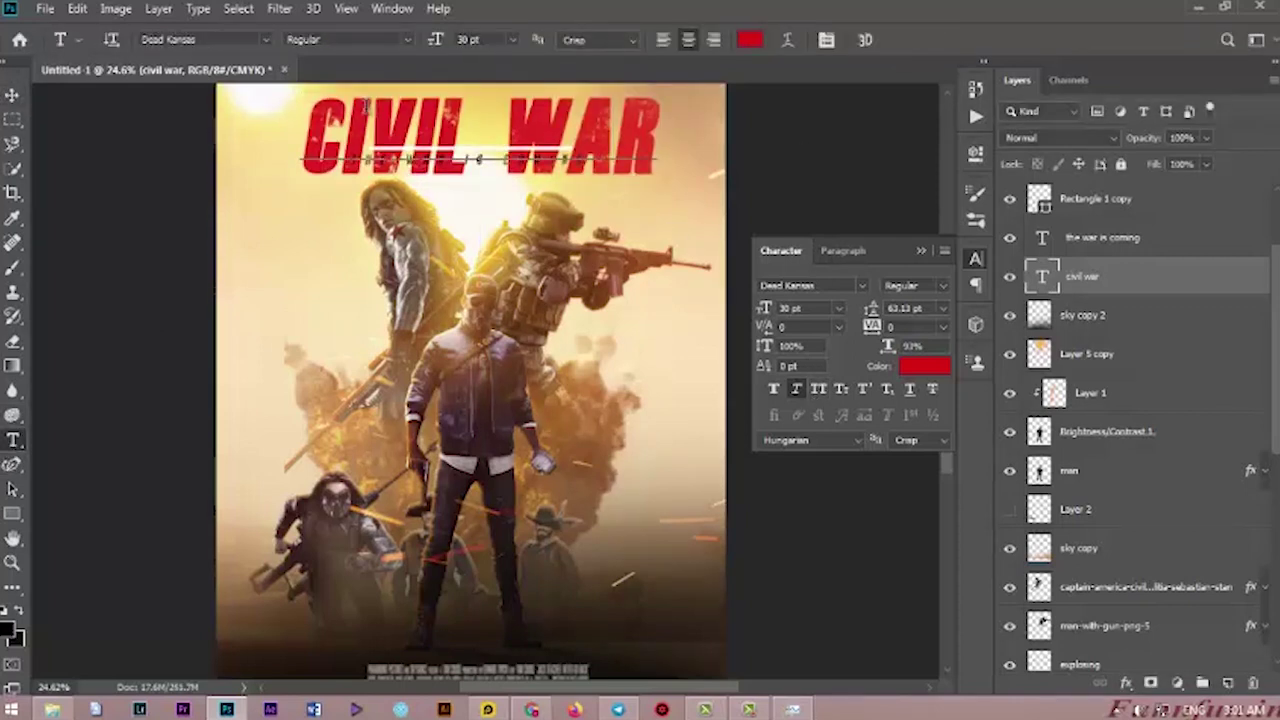
left_click_drag(302, 132, 658, 140)
left_click(12, 97)
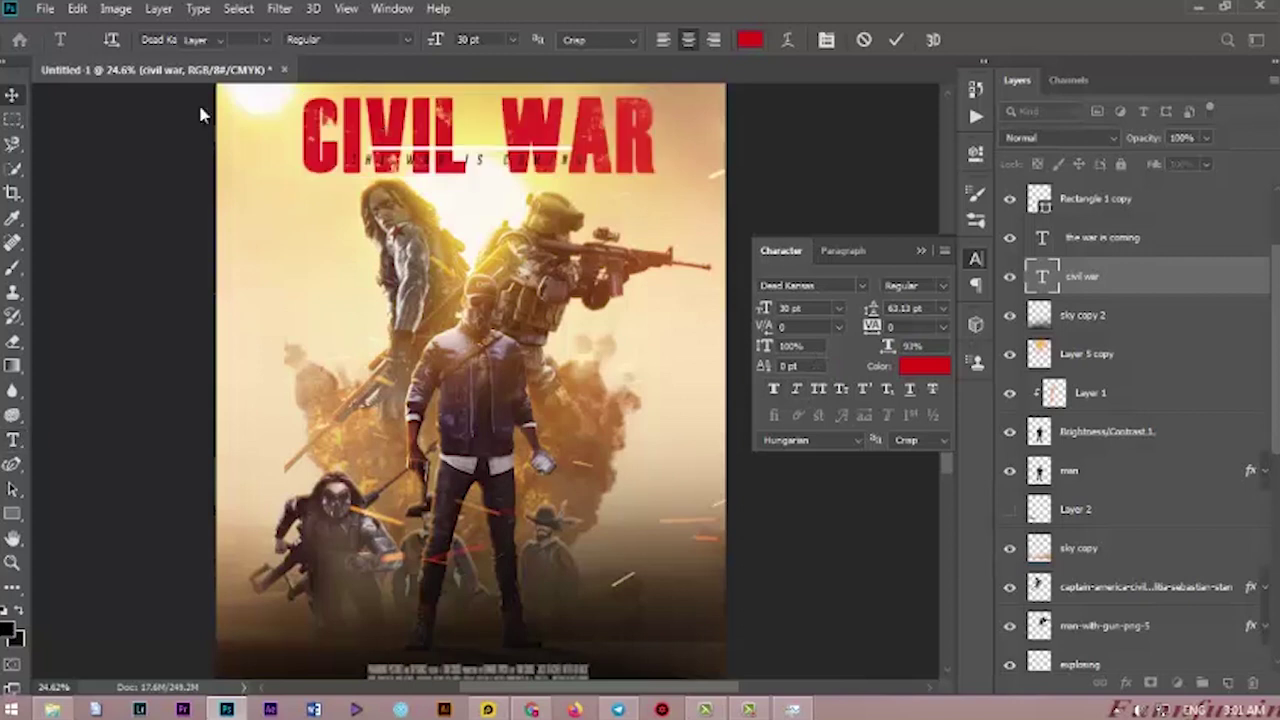
Set the tracking of the space between CIVIL and WAR to -100.
left_click(14, 439)
double_click(484, 135)
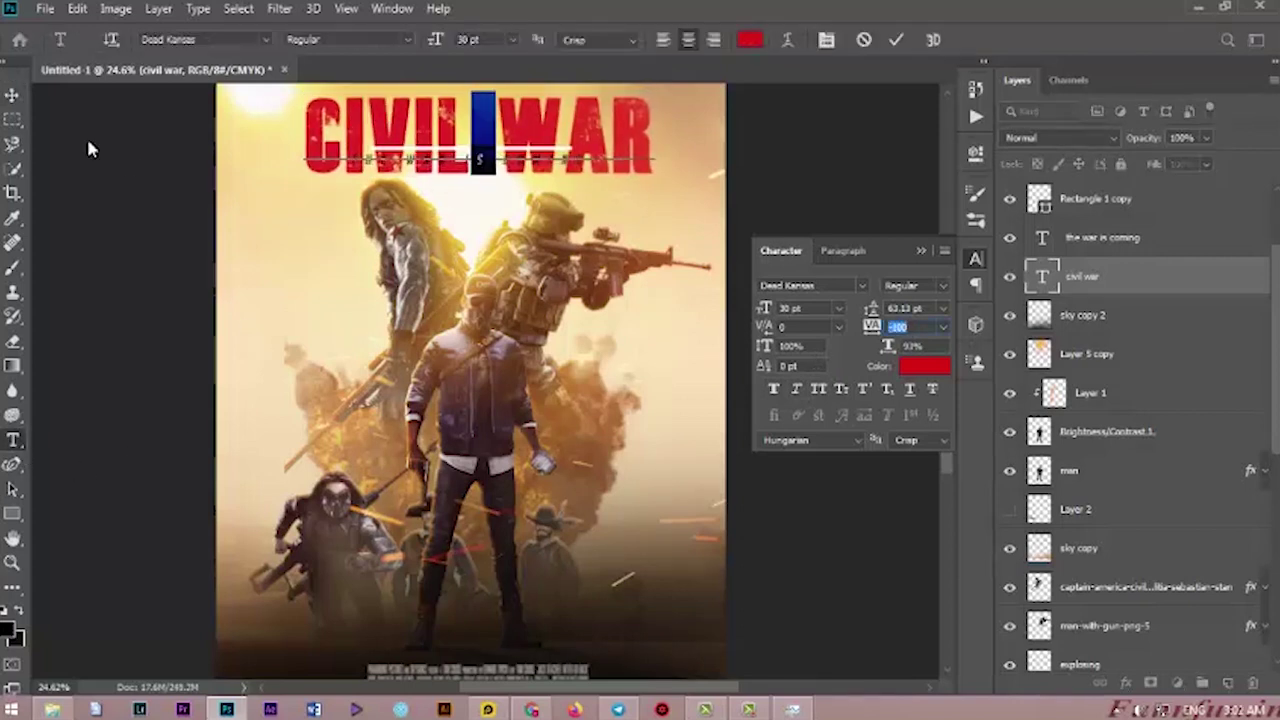
left_click(12, 96)
Move the civil war layer below Layer 5 copy and recolour the title text very dark grey.
left_click_drag(1120, 286, 1151, 372)
left_click(12, 464)
left_click(14, 439)
triple_click(320, 117)
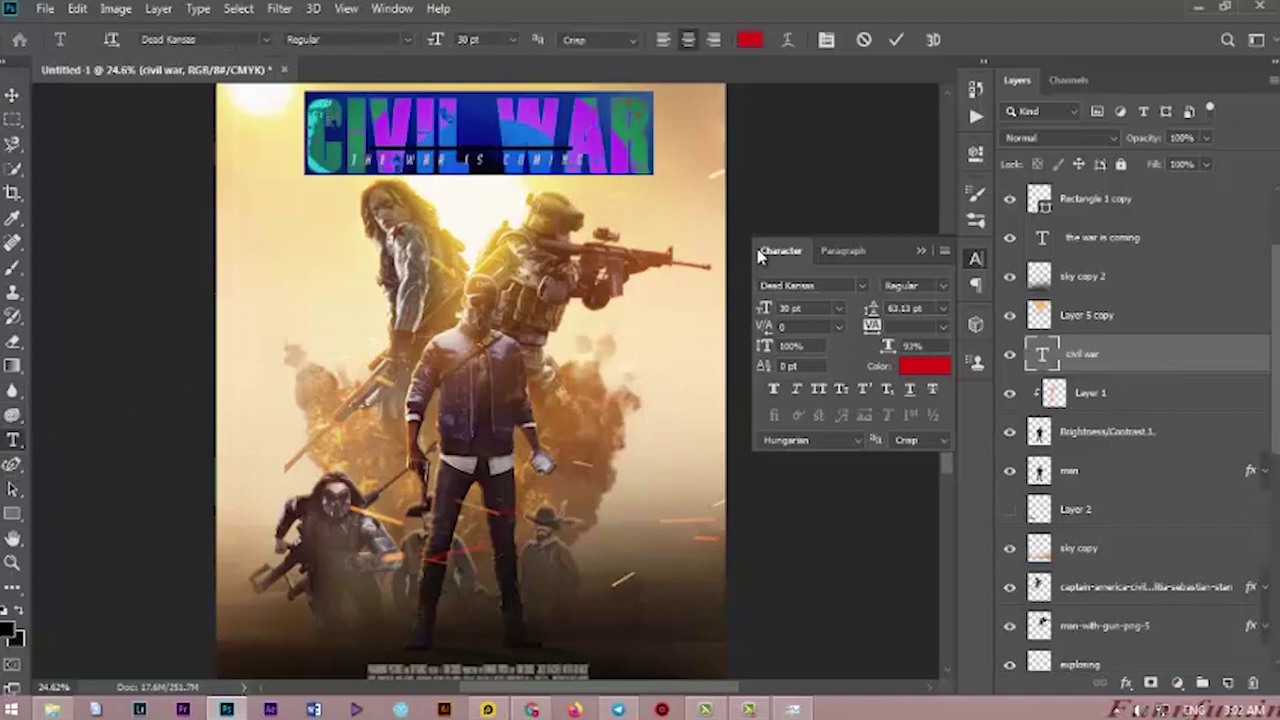
left_click(924, 366)
left_click(738, 469)
left_click(1140, 267)
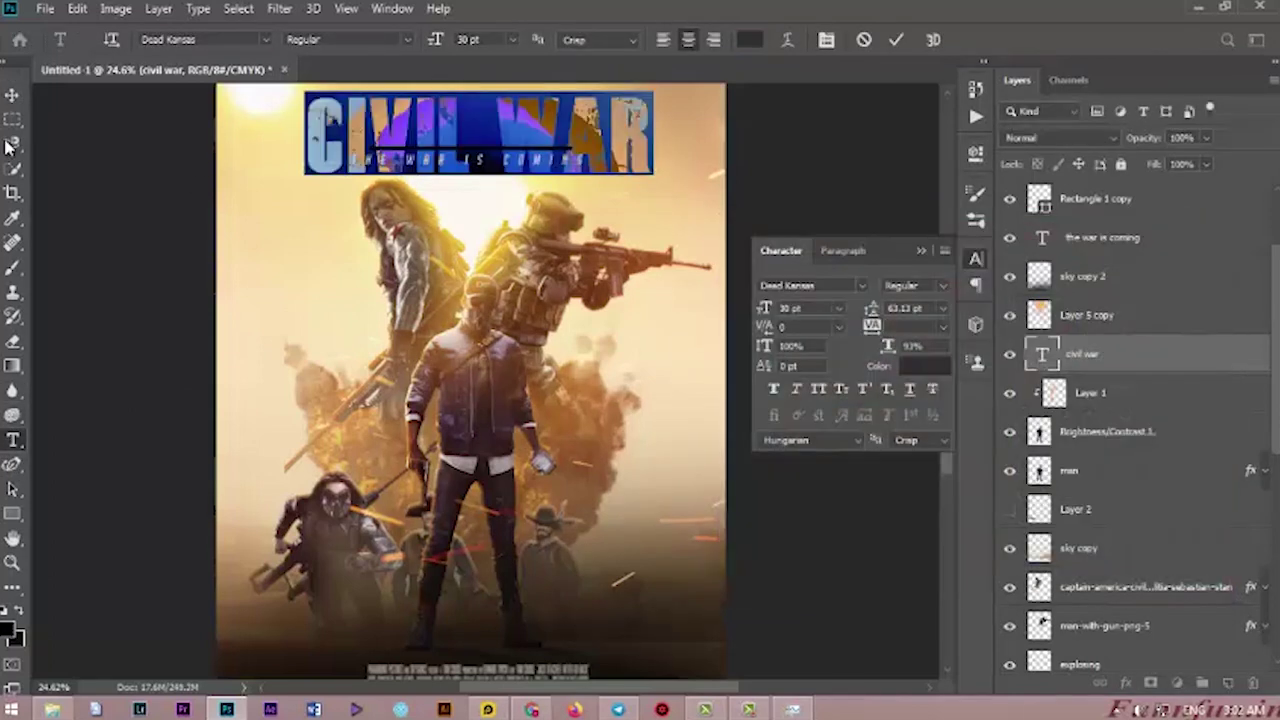
left_click(12, 96)
Delete the white line beneath the title and move the tagline up over the CIVIL WAR letters.
left_click_drag(485, 150, 551, 188)
left_click_drag(551, 150, 531, 112)
key("Delete")
mouse_move(536, 184)
left_mouse_down()
mouse_move(547, 146)
mouse_move(547, 163)
left_mouse_up()
Recolour the entire tagline dark red, about #a31111.
left_click(497, 156)
key("ctrl+a")
left_click(924, 366)
left_click_drag(783, 303, 737, 273)
left_click(958, 274)
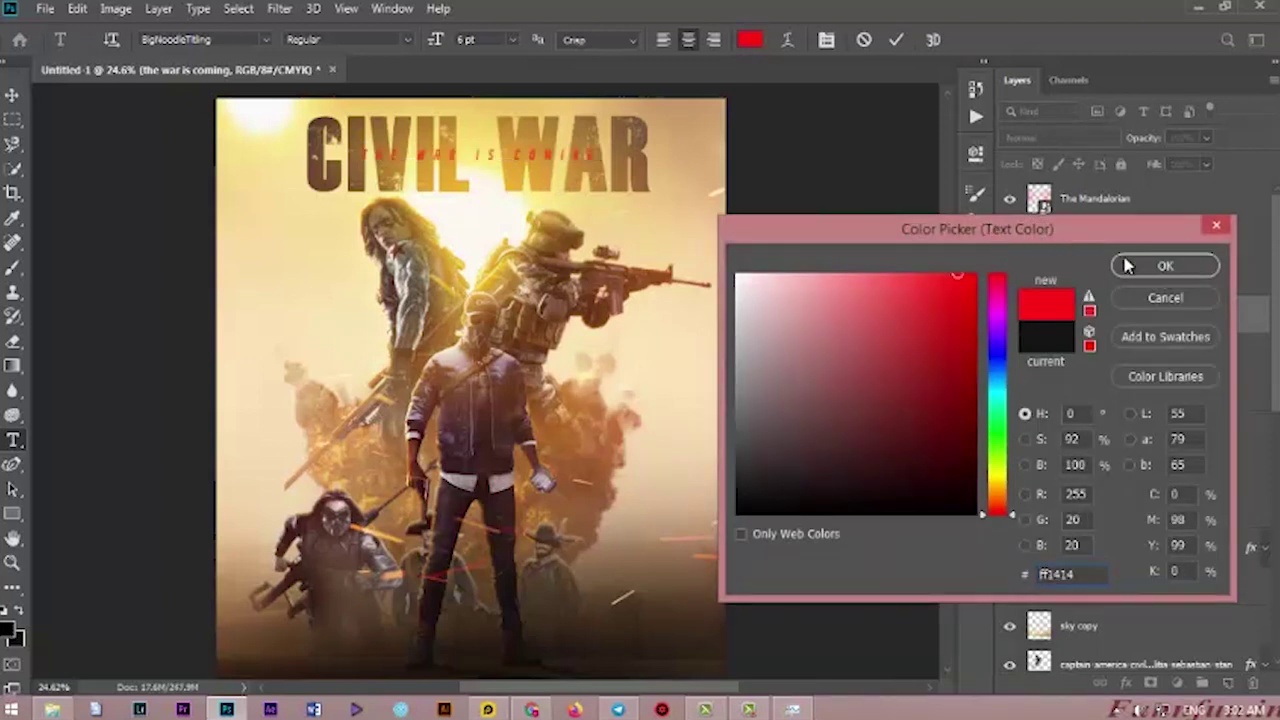
left_click_drag(951, 432, 951, 358)
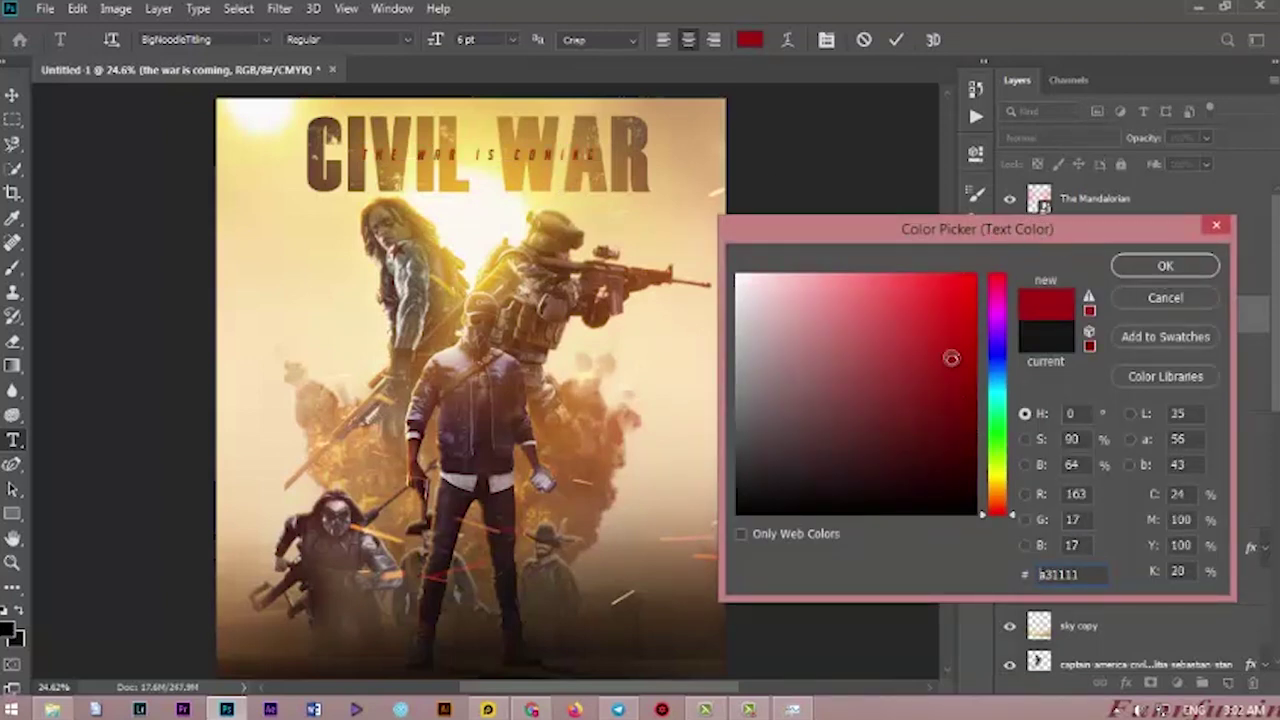
left_click(1150, 275)
left_click(12, 95)
scroll(571, 330, "down", 3)
scroll(572, 332, "up", 1)
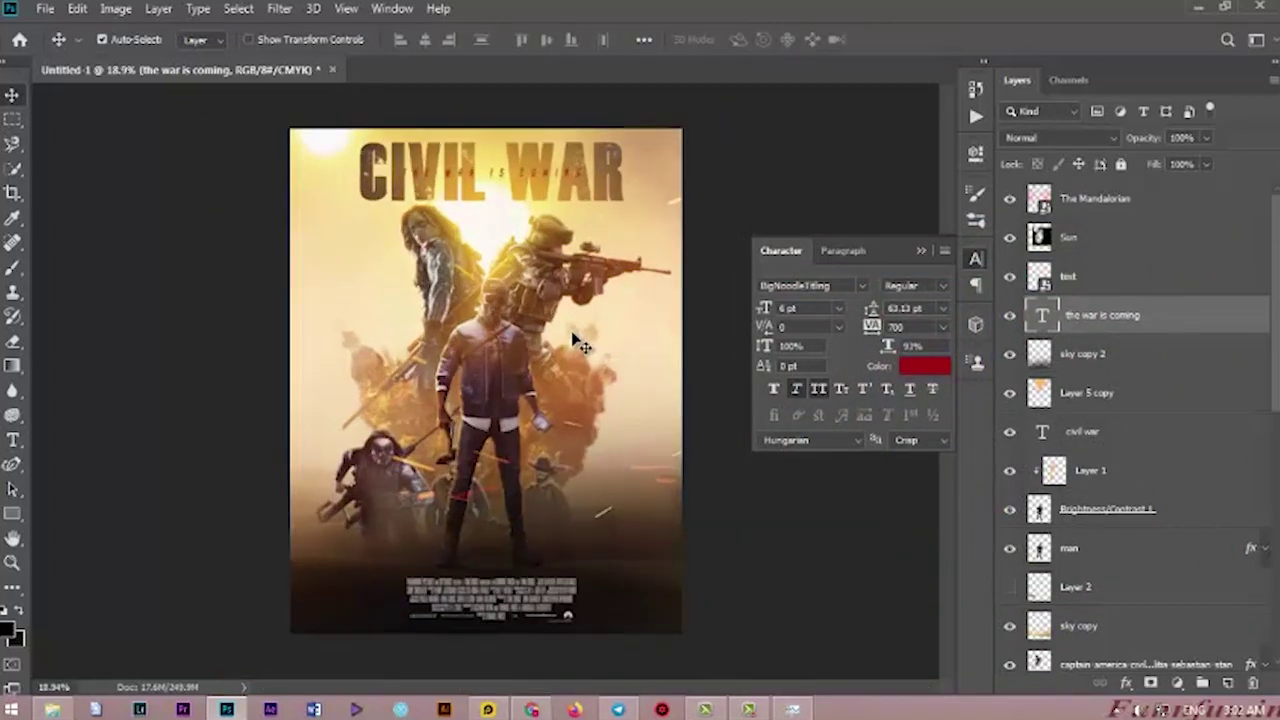
left_click(922, 251)
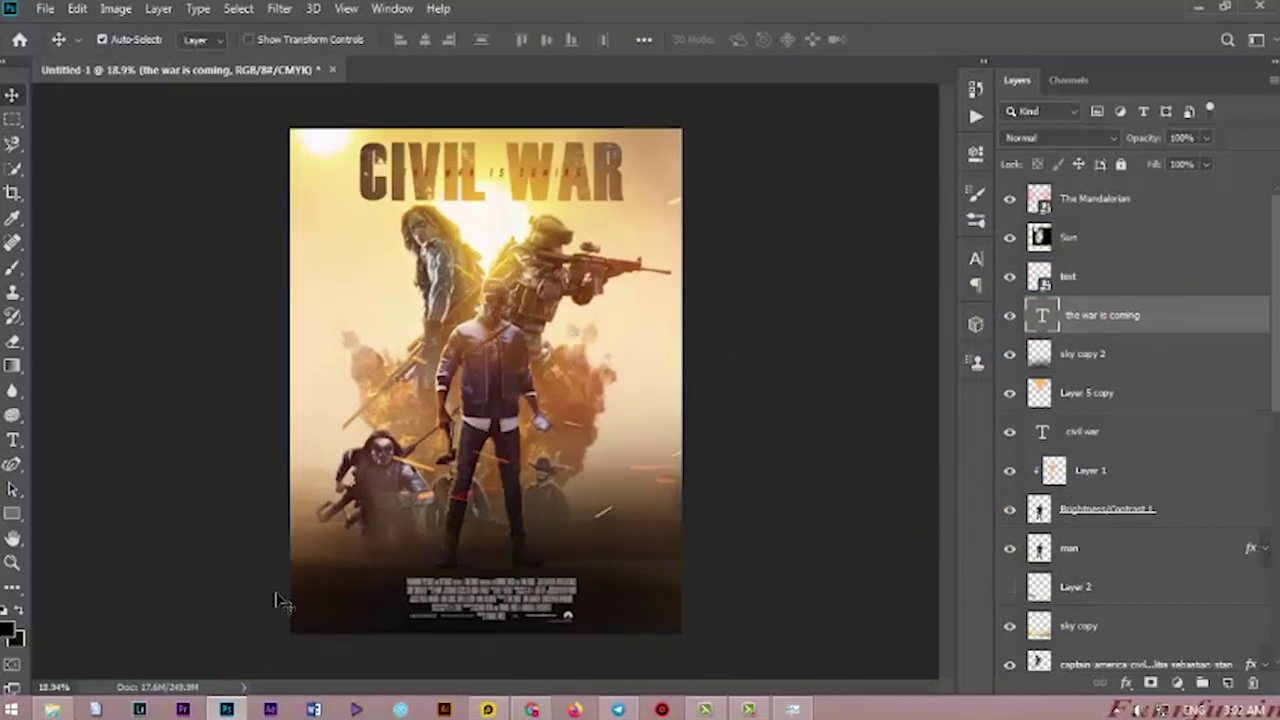
Place the light image into the poster over the figures and set its blend mode to Screen.
left_click(1198, 8)
left_click_drag(592, 240, 533, 219)
left_click_drag(554, 346, 530, 268)
key("Return")
left_click(1050, 138)
left_click(1035, 299)
Move the Sun layer above The Mandalorian layer and set its blend mode to Screen.
key("ctrl+z")
left_click_drag(1097, 250, 1105, 184)
left_click(1072, 140)
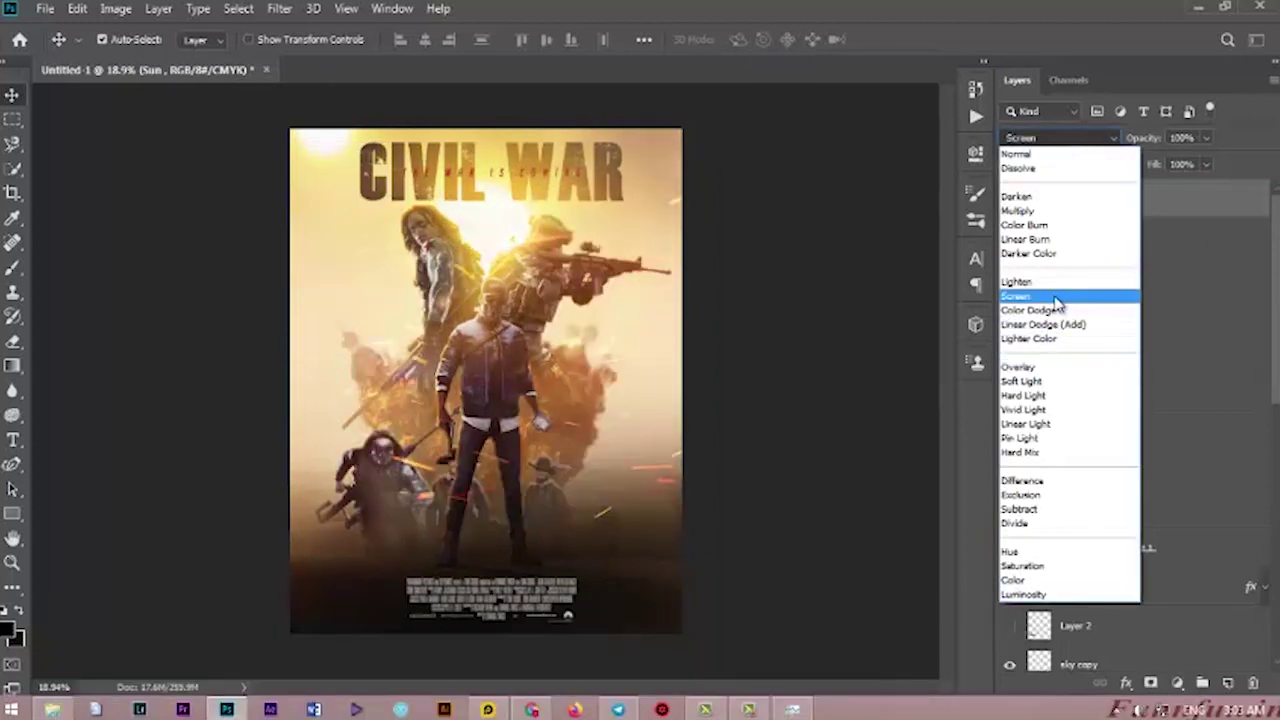
left_click(1046, 296)
Move the light layer to the top of the stack with Screen blending and shift it slightly.
left_click(1099, 317)
left_click_drag(1100, 200, 1098, 187)
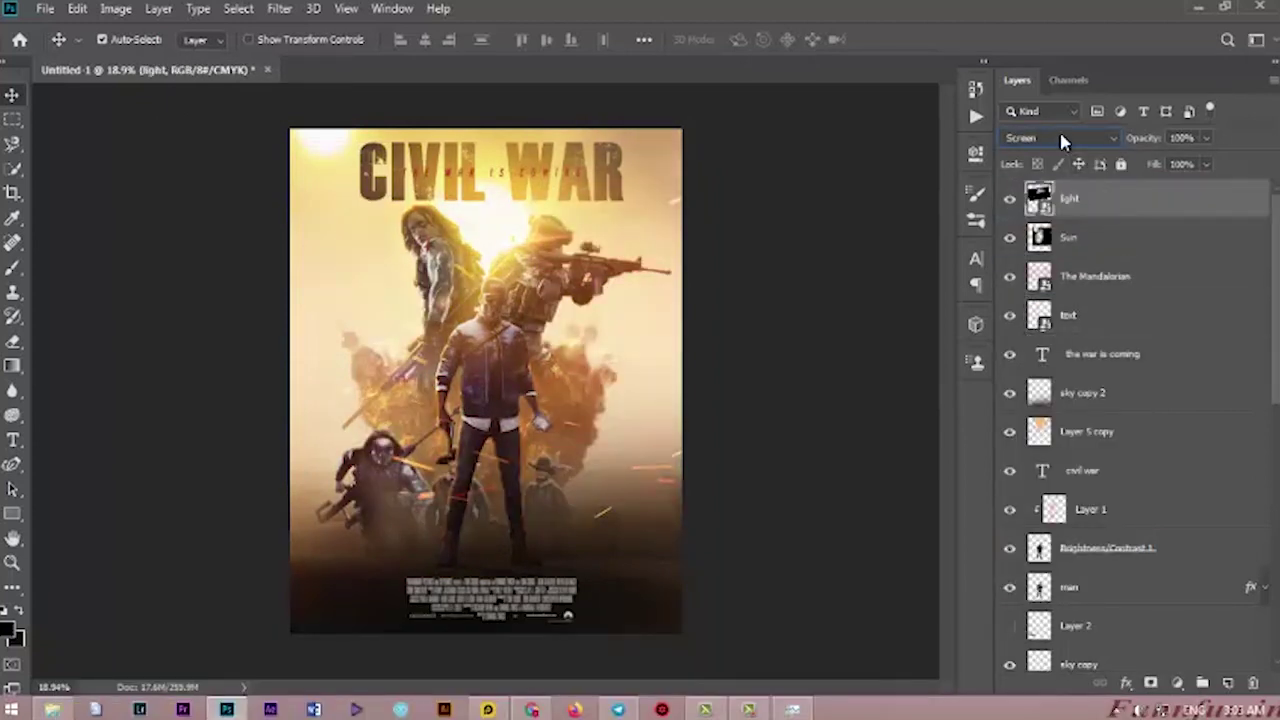
key("Down")
key("Down")
key("Up")
key("Up")
mouse_move(507, 246)
left_mouse_down()
mouse_move(451, 251)
mouse_move(494, 294)
mouse_move(514, 247)
left_mouse_up()
Try a duplicate of the light layer at reduced opacity.
key("ctrl+j")
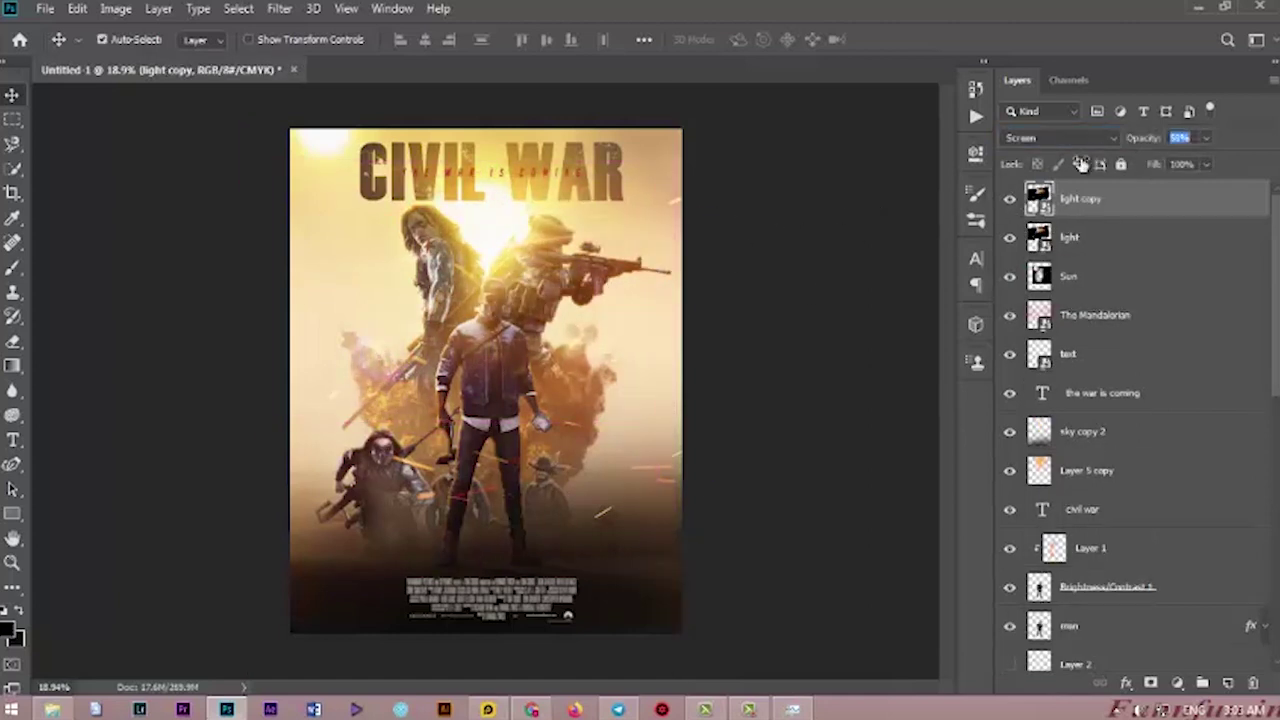
left_click_drag(1090, 162, 903, 203)
key("Delete")
Nudge the light layer slightly over the glow between the two upper soldiers.
left_click_drag(506, 232, 501, 229)
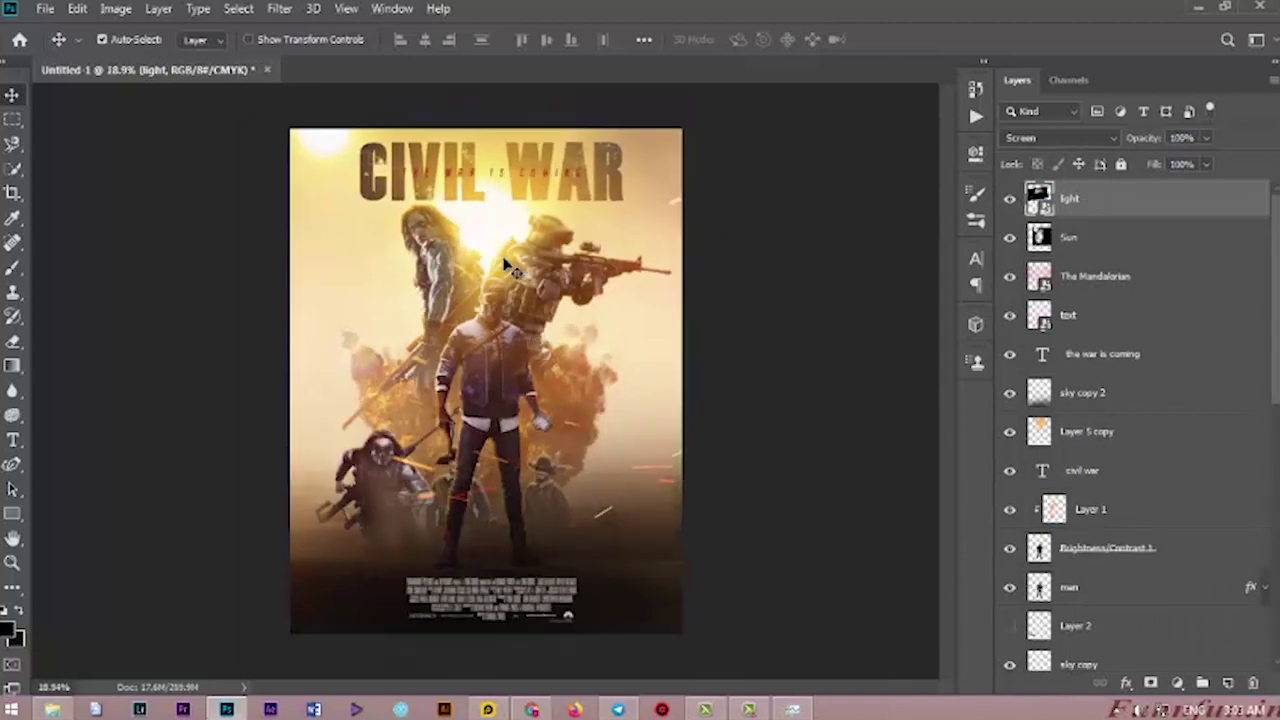
scroll(545, 373, "up", 5)
scroll(546, 320, "down", 5)
scroll(543, 278, "up", 2)
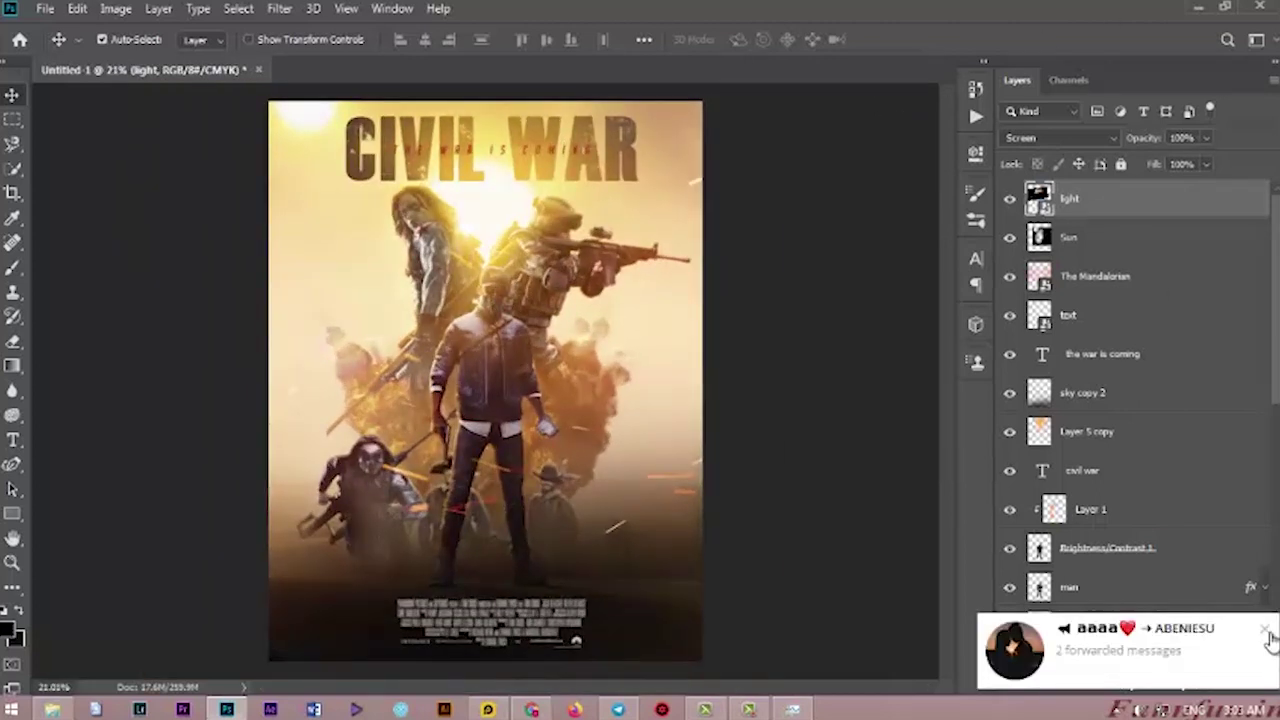
Move the tagline from the title down to just above the credits block.
left_click(1266, 634)
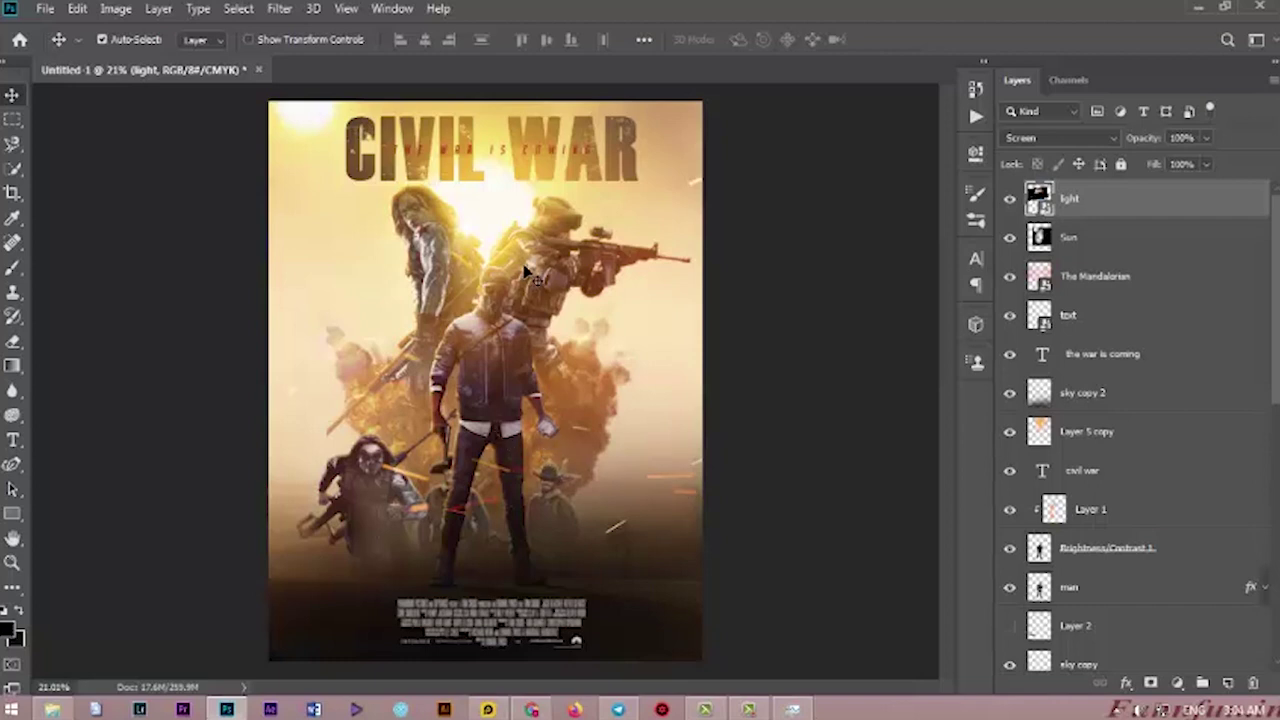
scroll(497, 352, "up", 1)
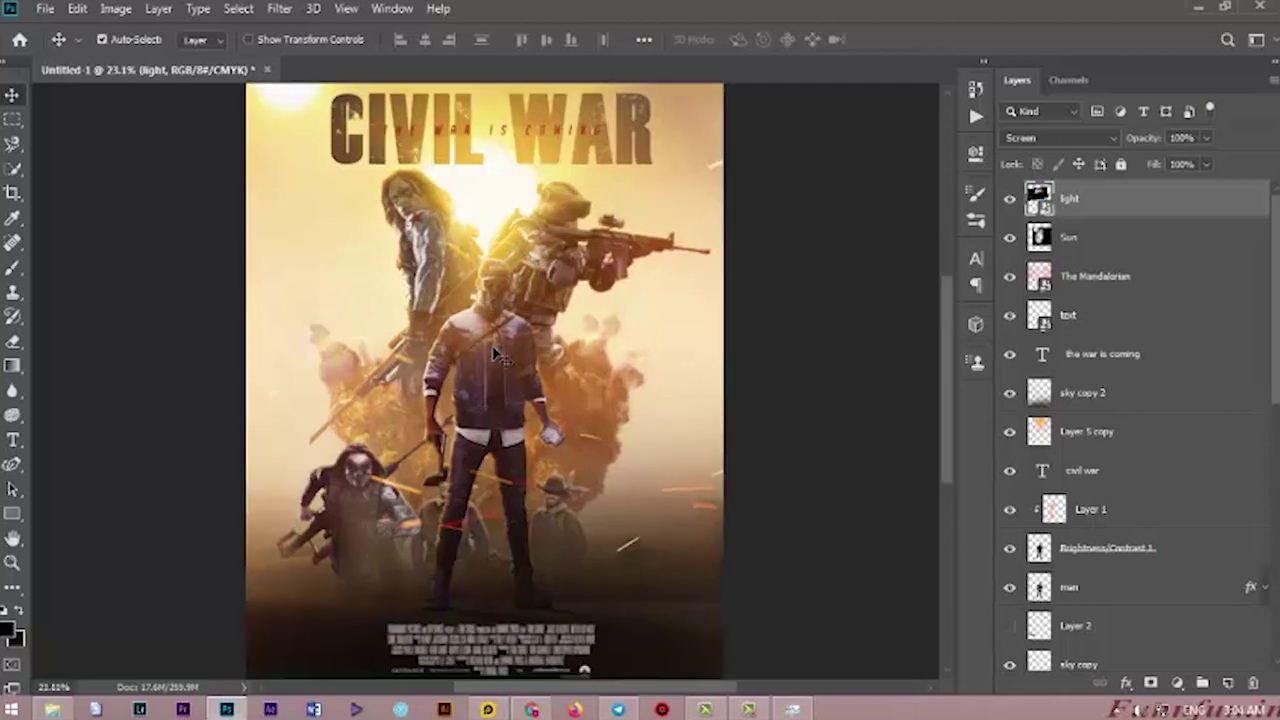
left_click_drag(487, 135, 473, 607)
Tighten the tagline's tracking and set its font size to 8 pt.
left_click(14, 441)
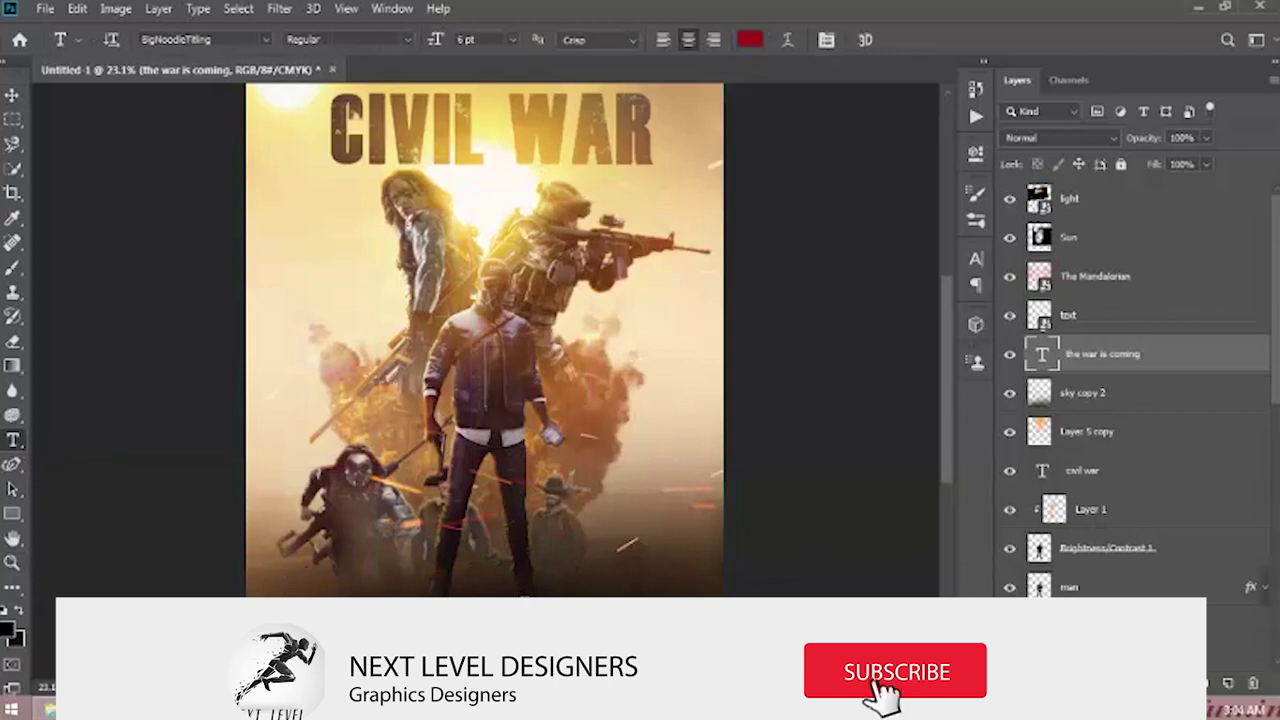
left_click(524, 604)
left_click(827, 40)
left_click(872, 327)
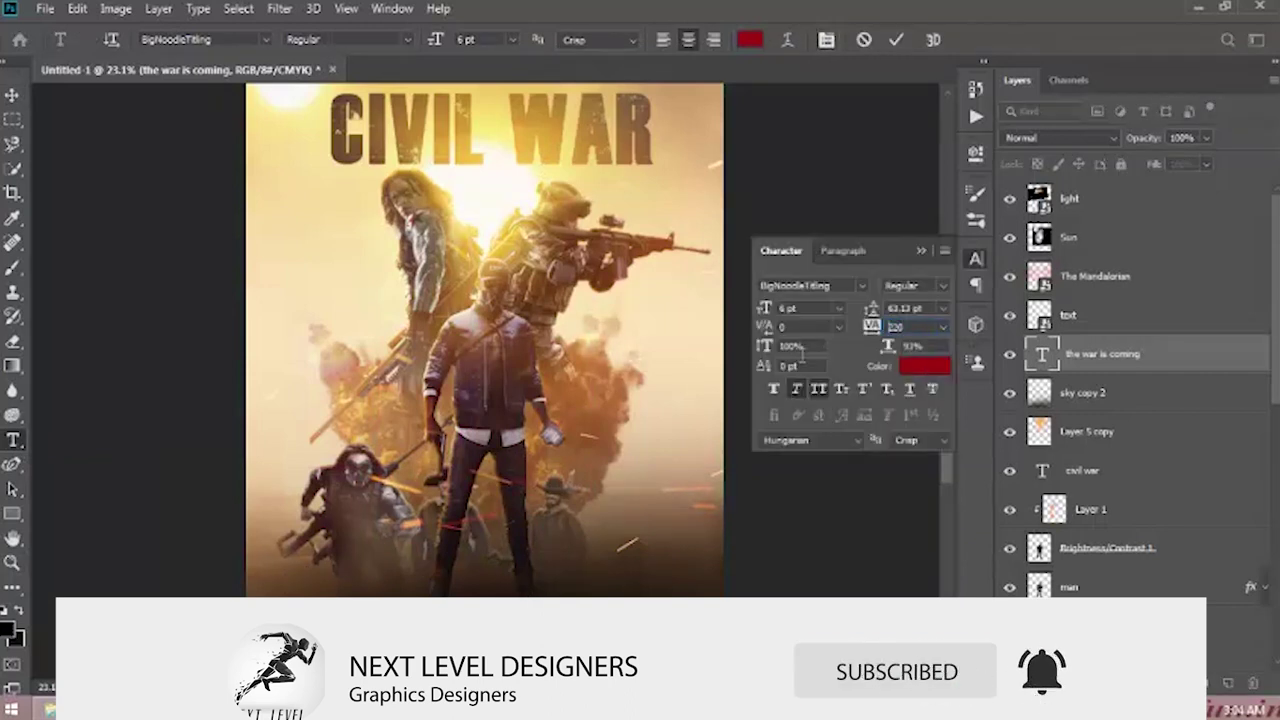
left_click(872, 327)
left_click(976, 259)
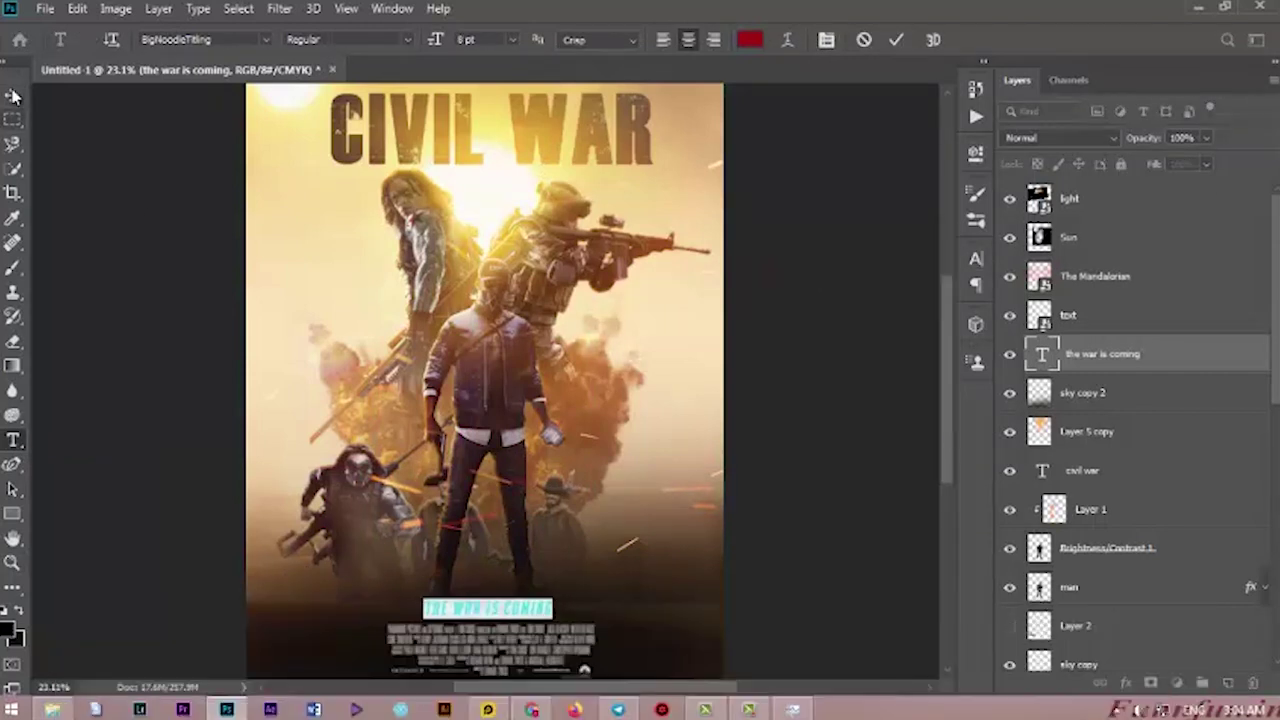
left_click(12, 95)
Select the credits text layer near the poster's lower edge.
left_click(496, 636)
scroll(498, 638, "down", 2)
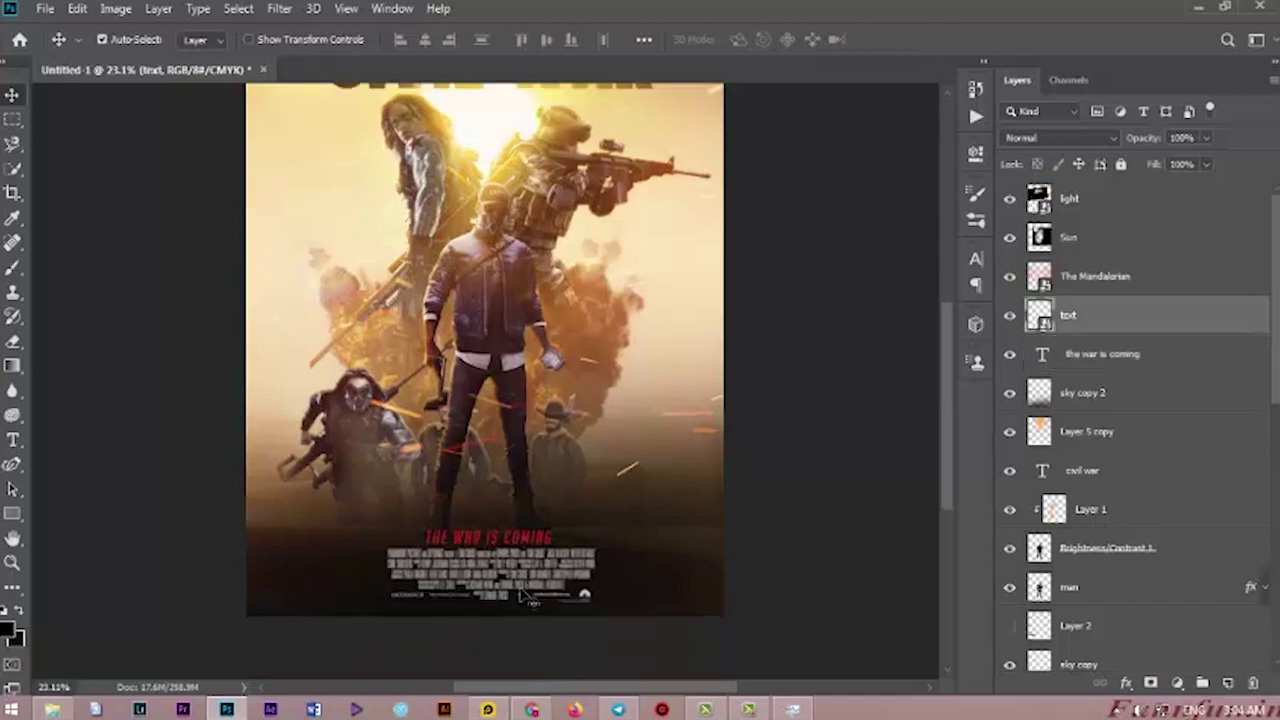